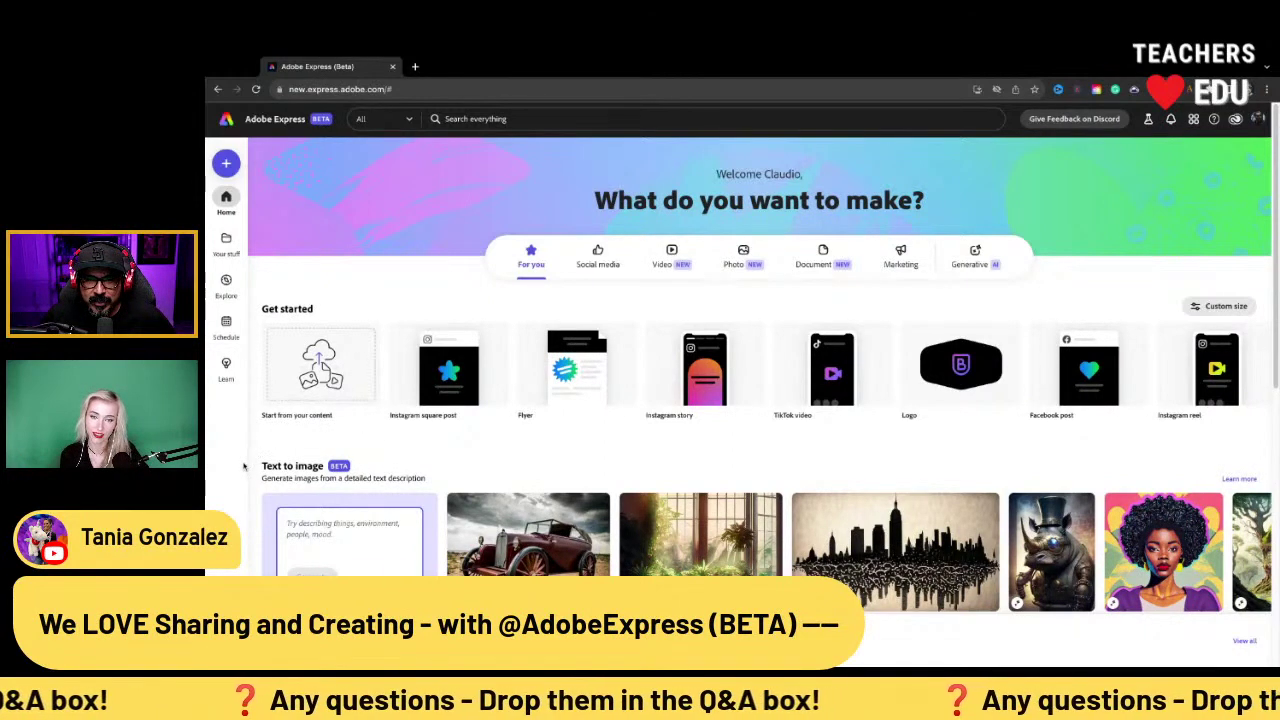
Look over the Text to image and Text effects sections of the home page
scroll(271, 409, down, 1)
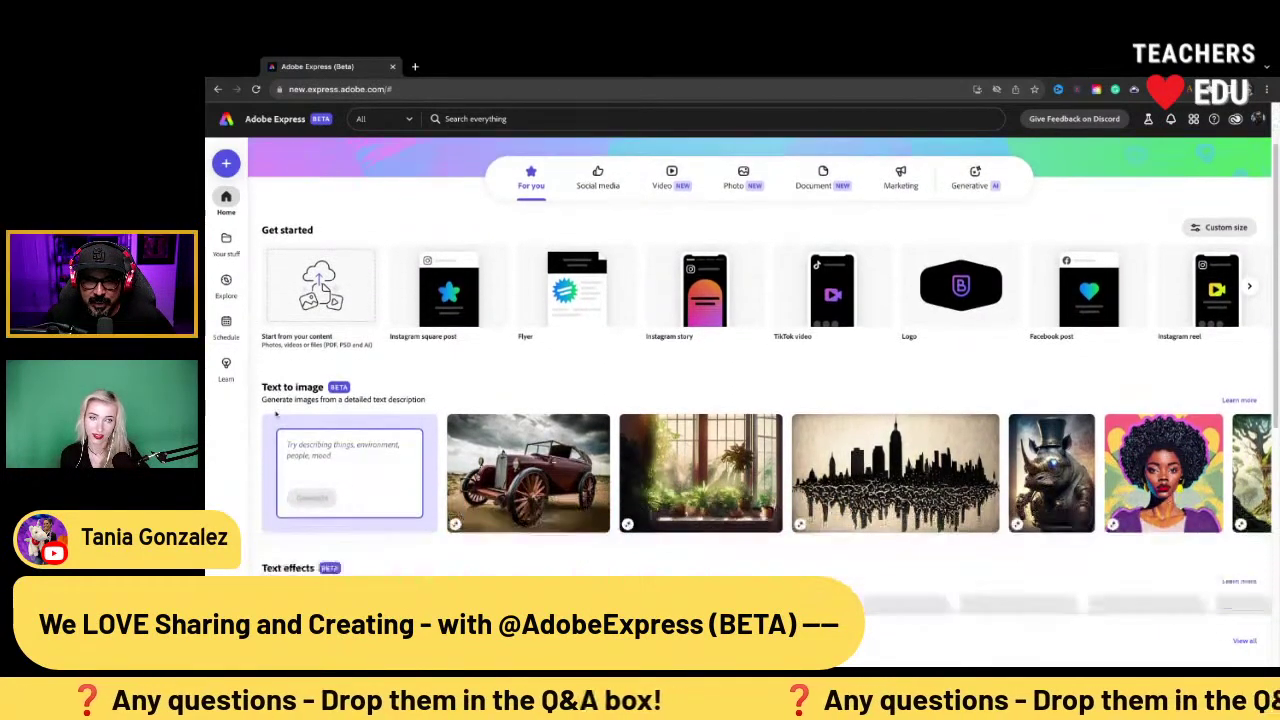
scroll(275, 417, down, 1)
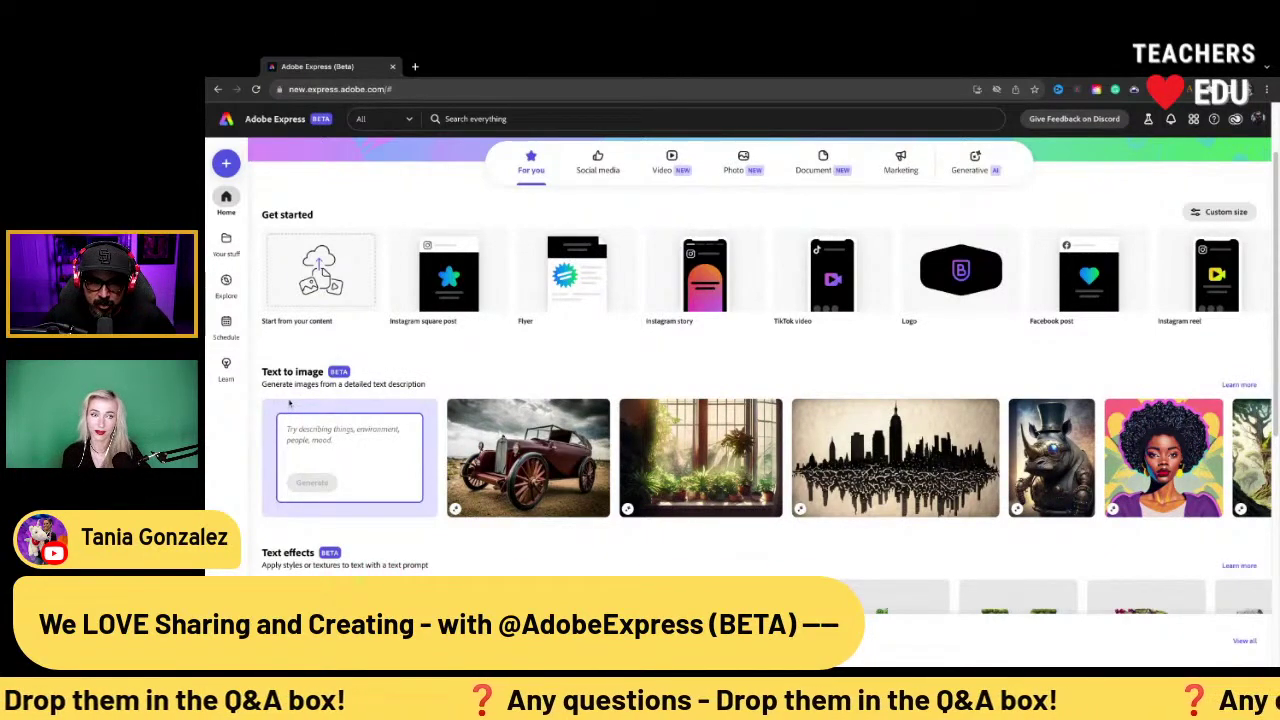
scroll(289, 403, down, 2)
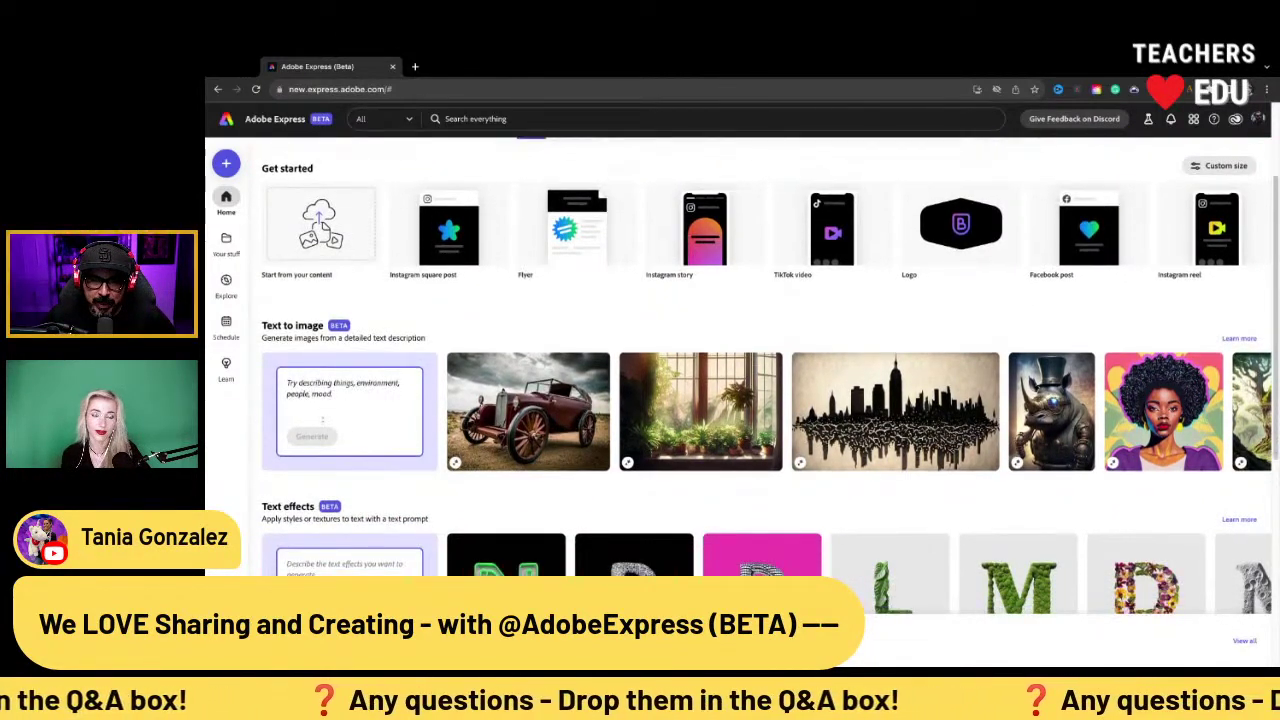
scroll(322, 420, down, 2)
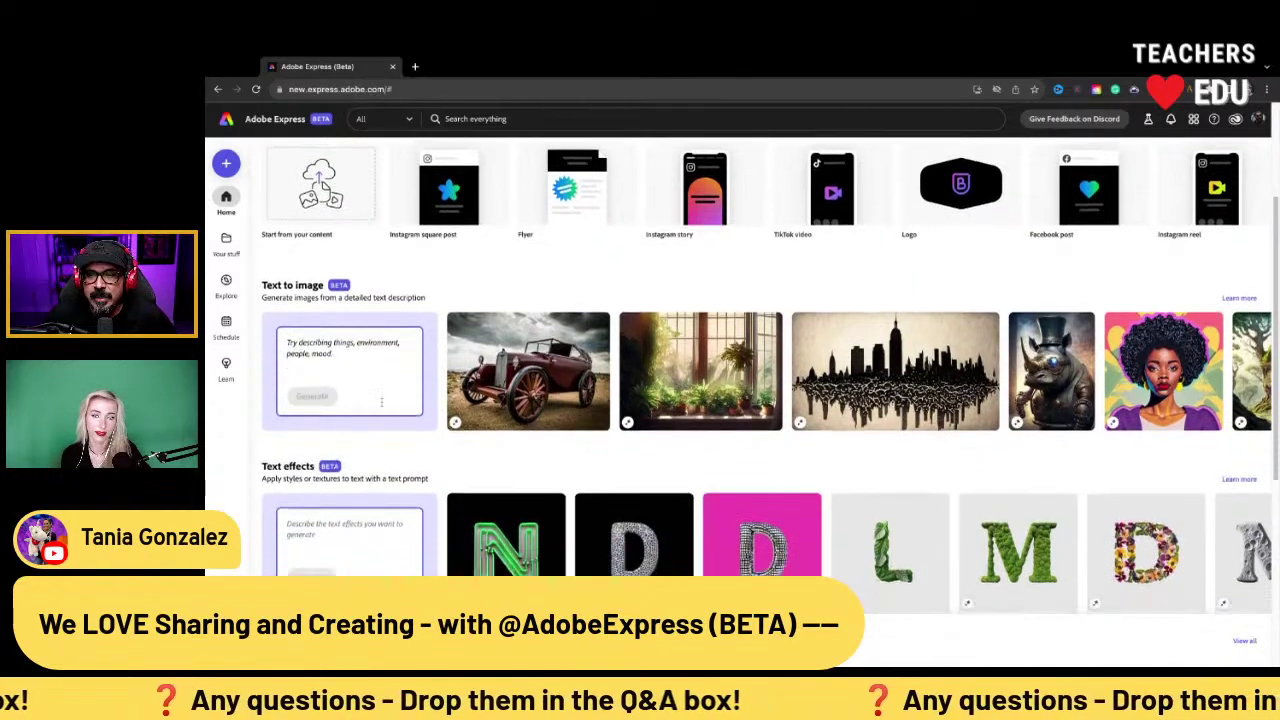
scroll(442, 458, down, 2)
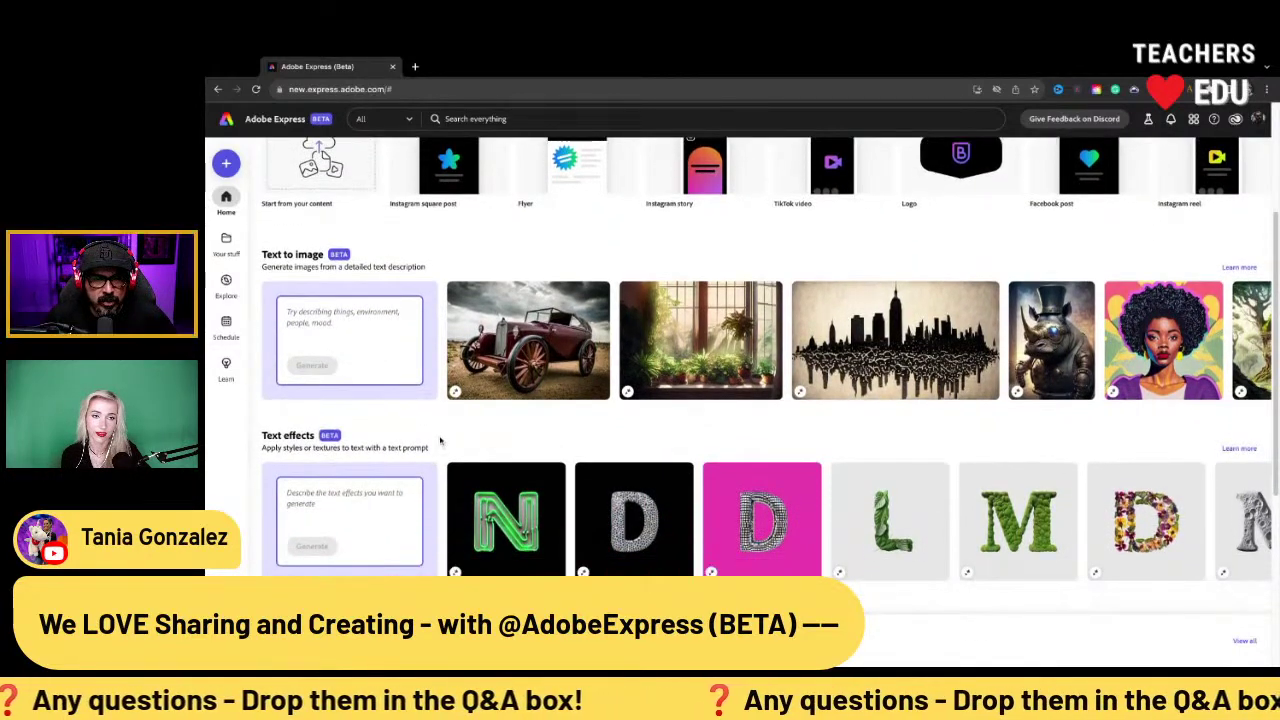
scroll(440, 440, up, 1)
scroll(438, 446, up, 1)
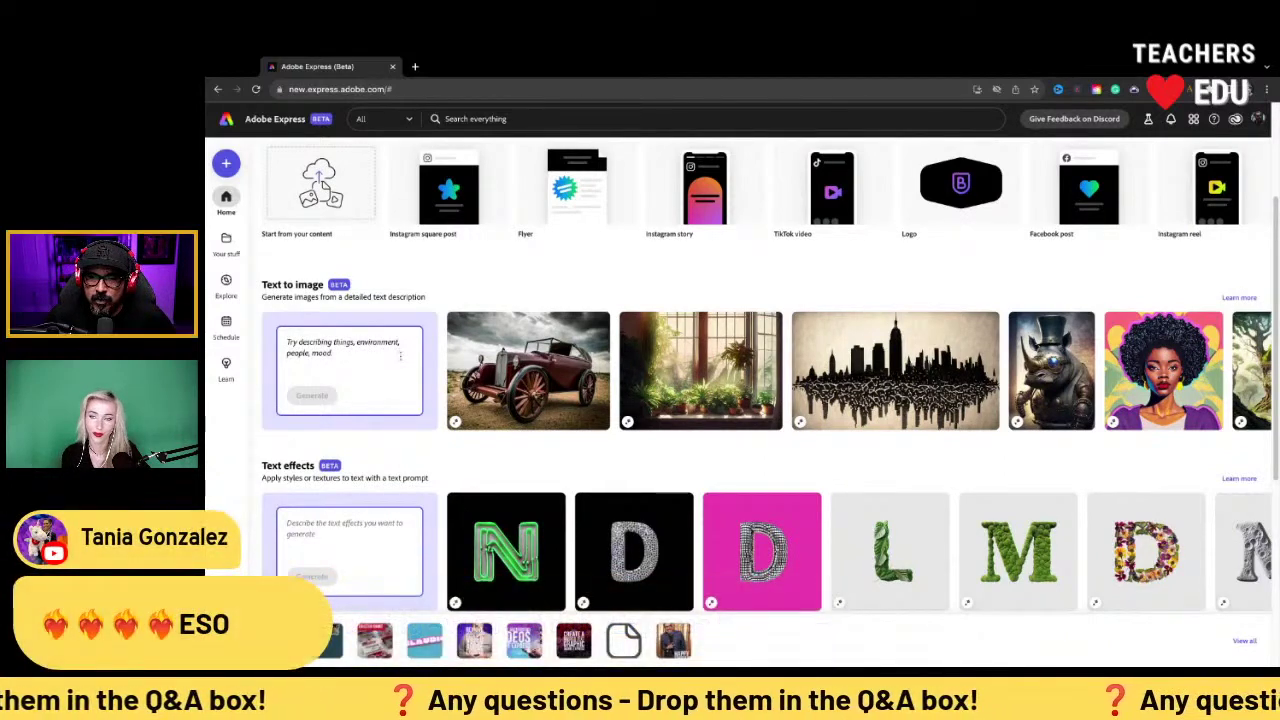
scroll(400, 360, up, 1)
scroll(349, 363, up, 1)
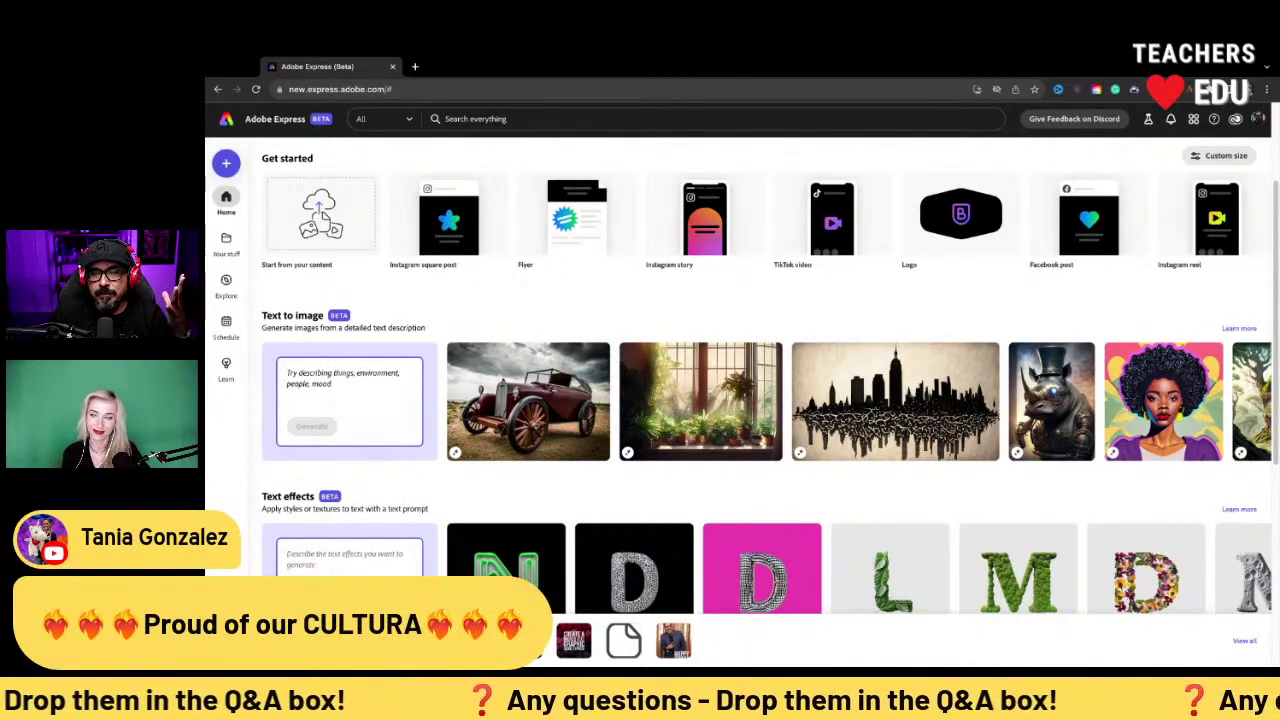
Begin the Text to image prompt with "grizzly bear eating"
click(287, 373)
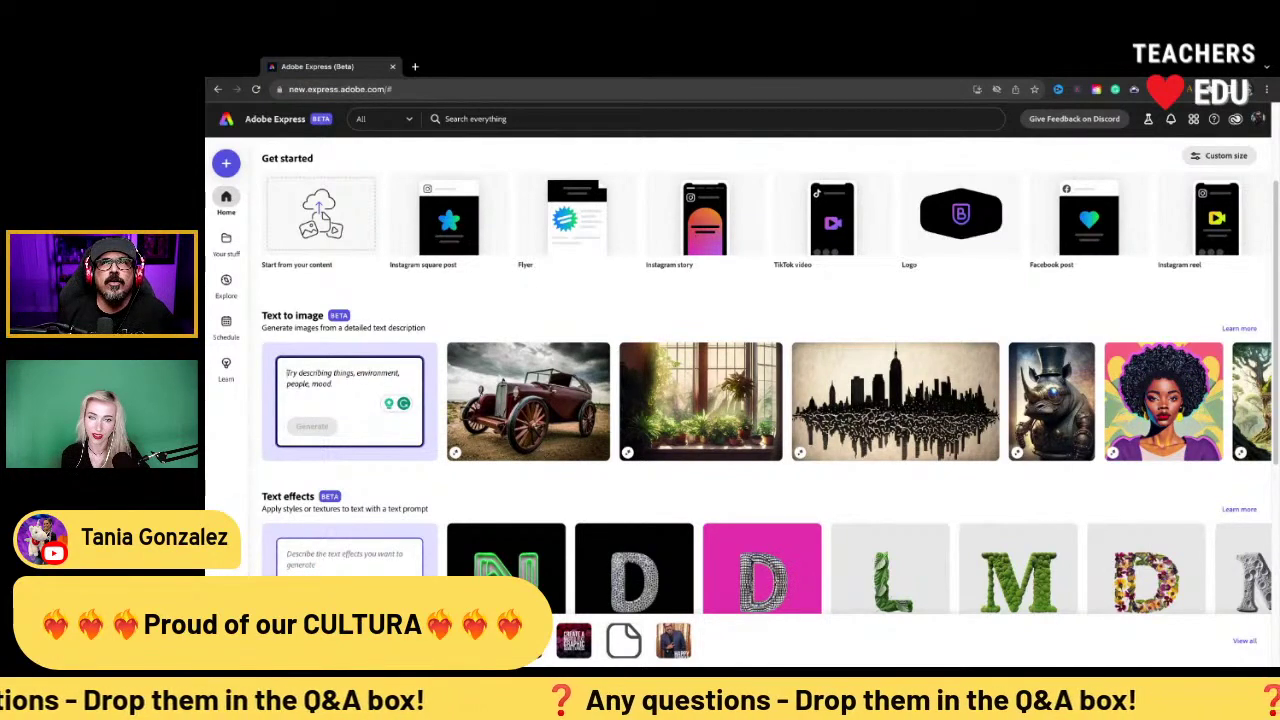
text(b)
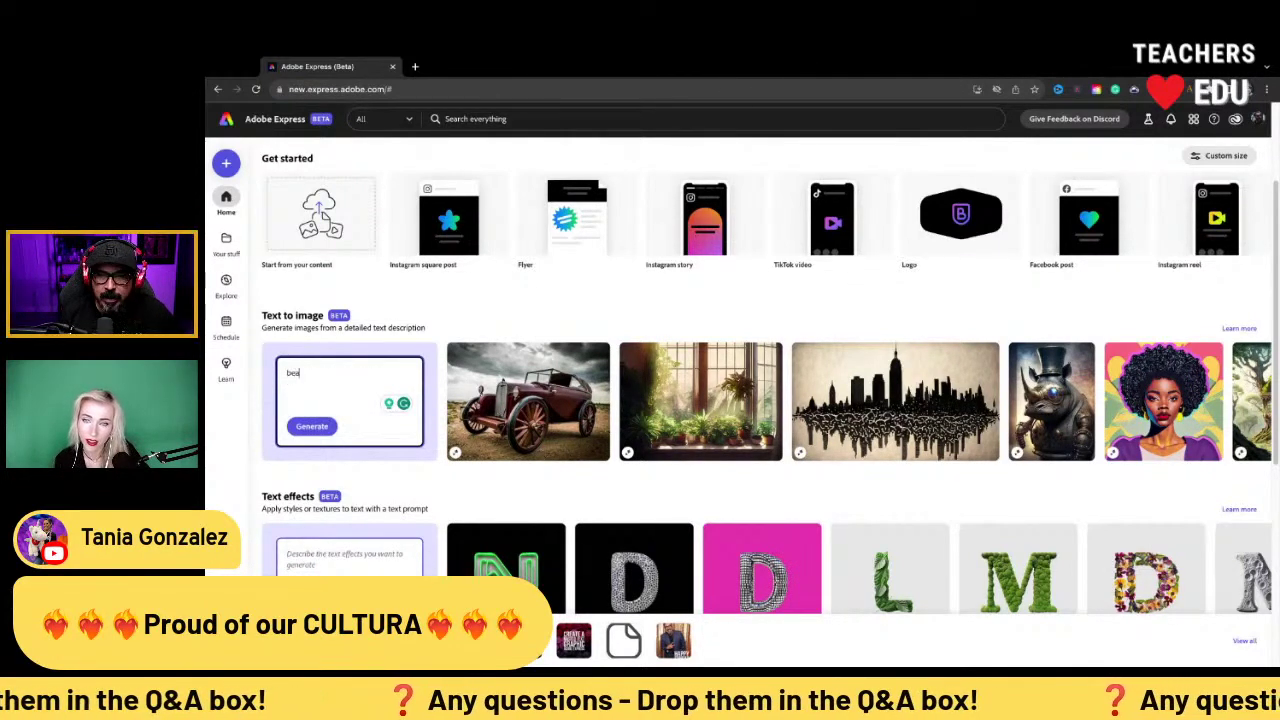
key(BackSpace)
text(grizz)
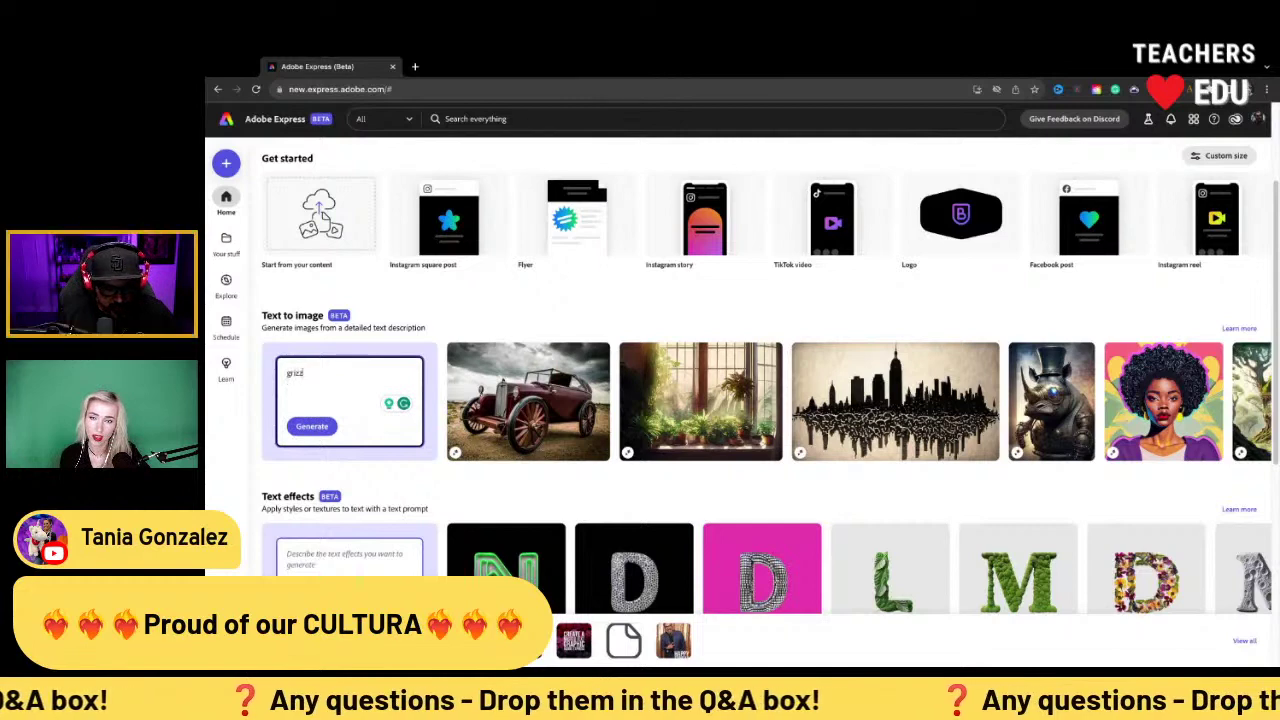
text(ly bear e)
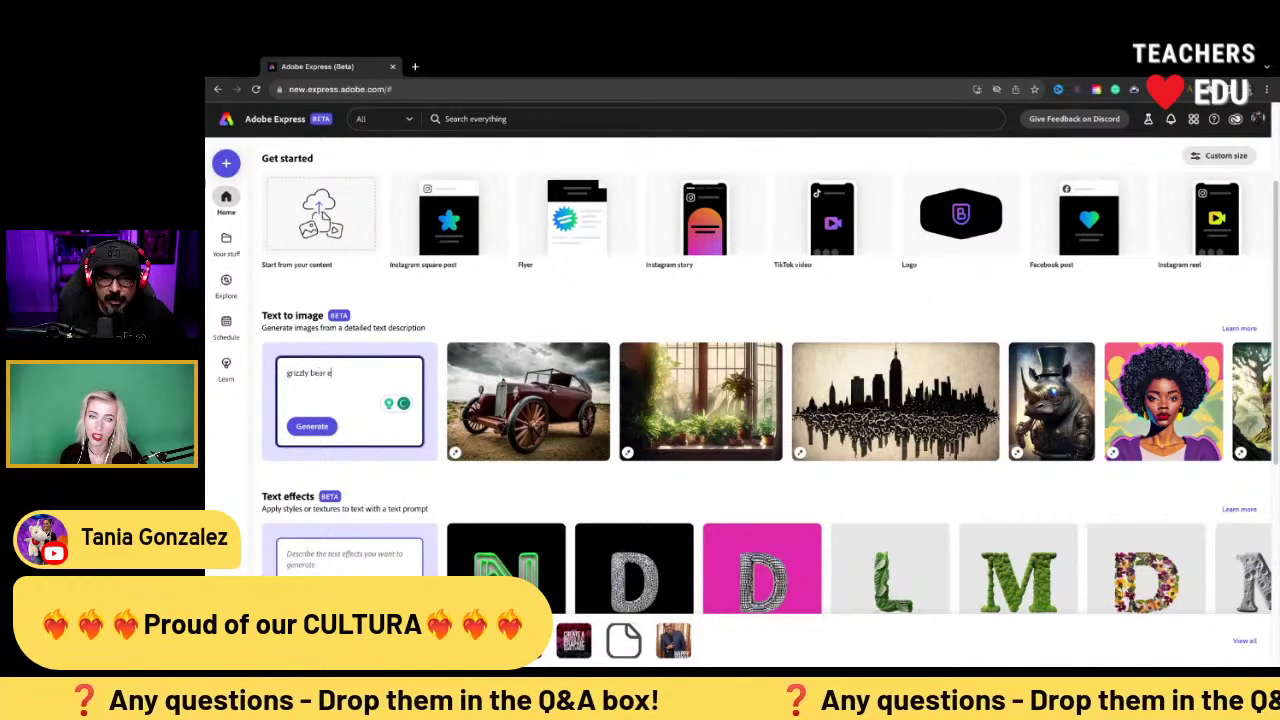
text(ating)
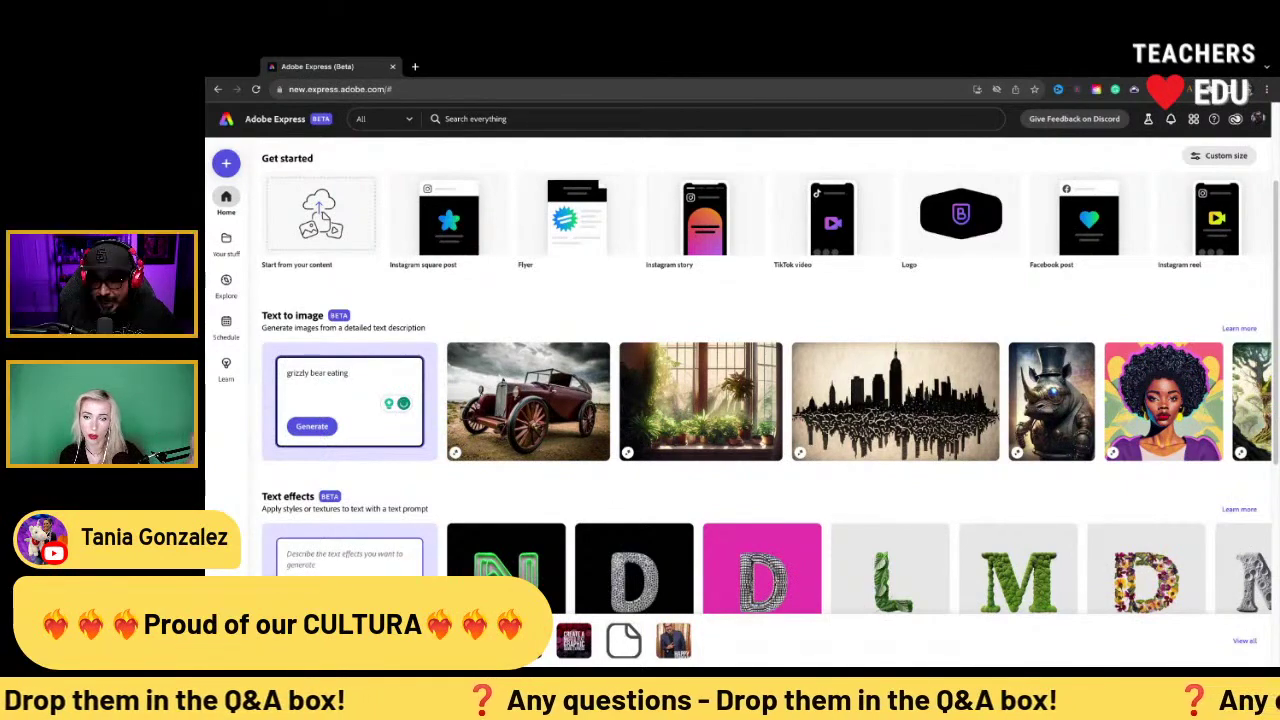
Switch the home page to the Generative AI category
scroll(432, 262, up, 1)
mouse_move(432, 262)
scroll(432, 262, up, 3)
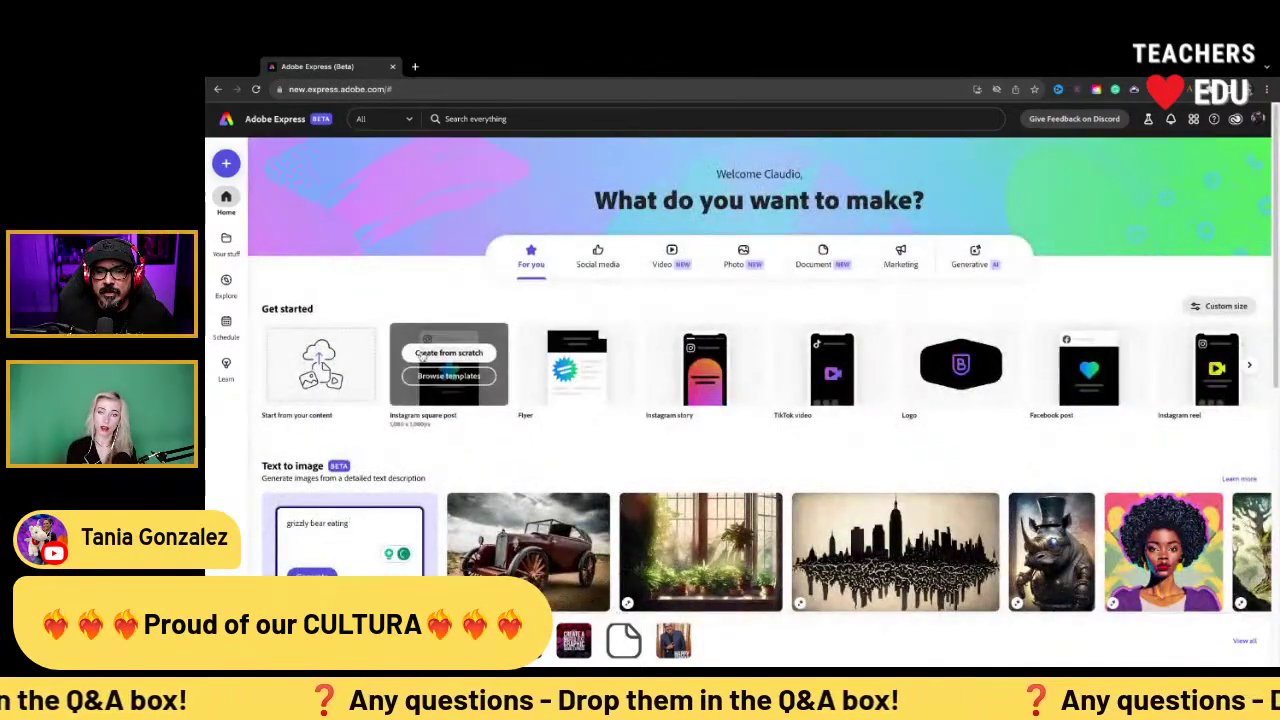
scroll(421, 354, down, 2)
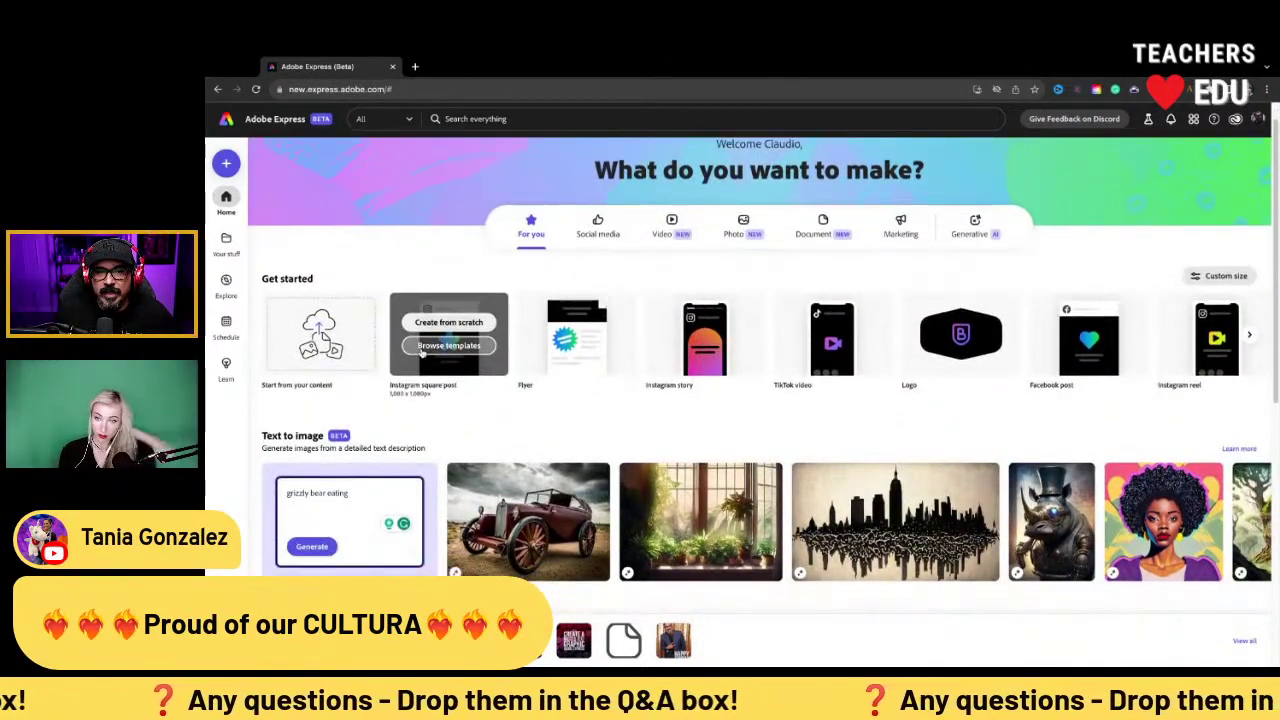
scroll(411, 349, down, 1)
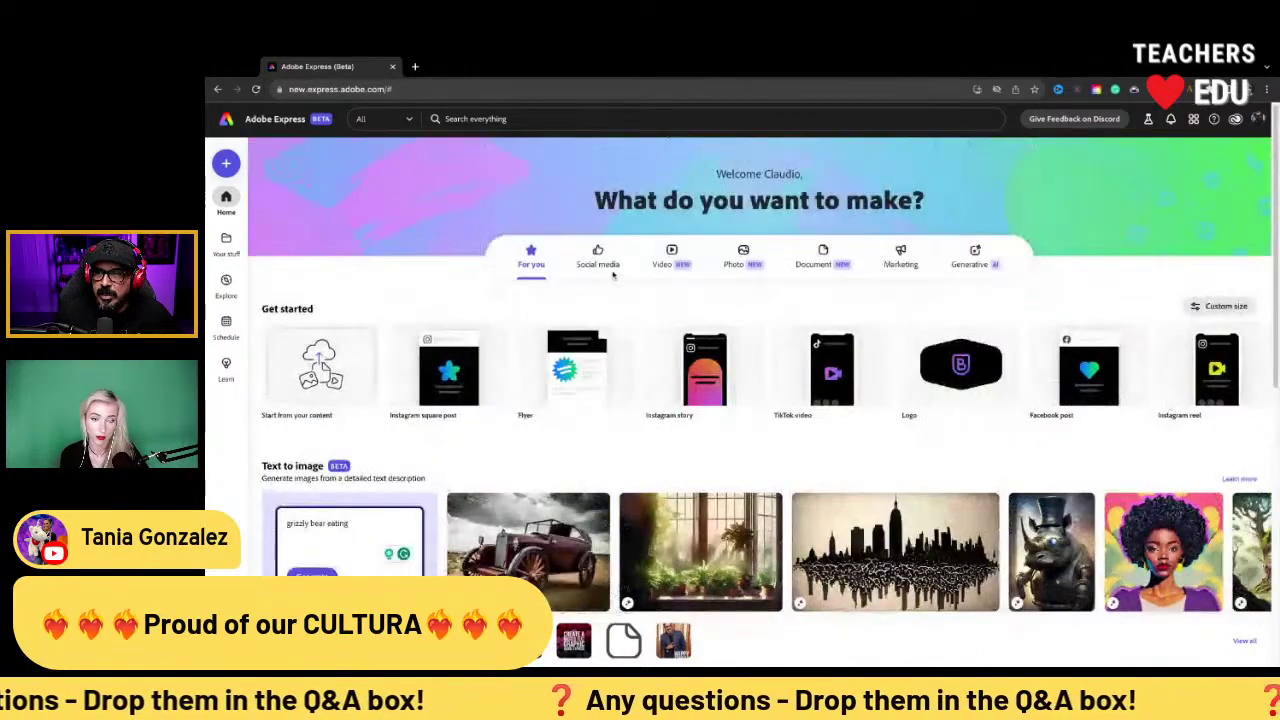
scroll(492, 360, up, 3)
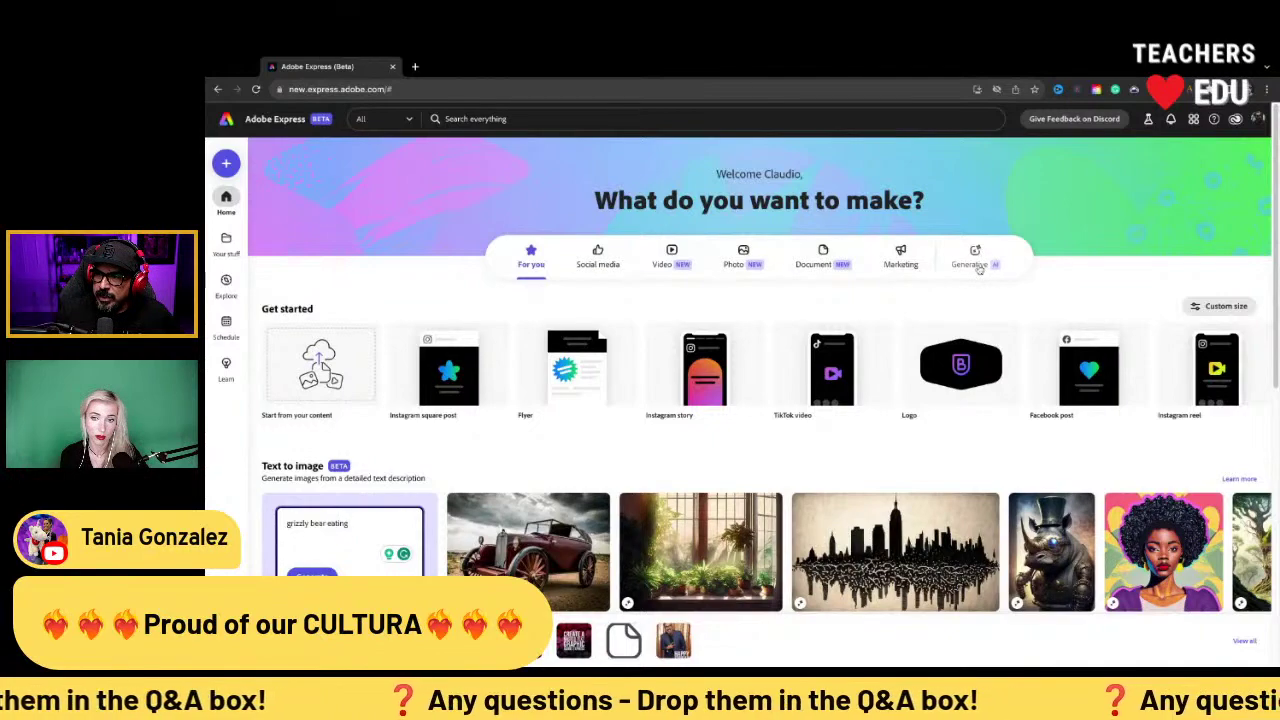
click(979, 262)
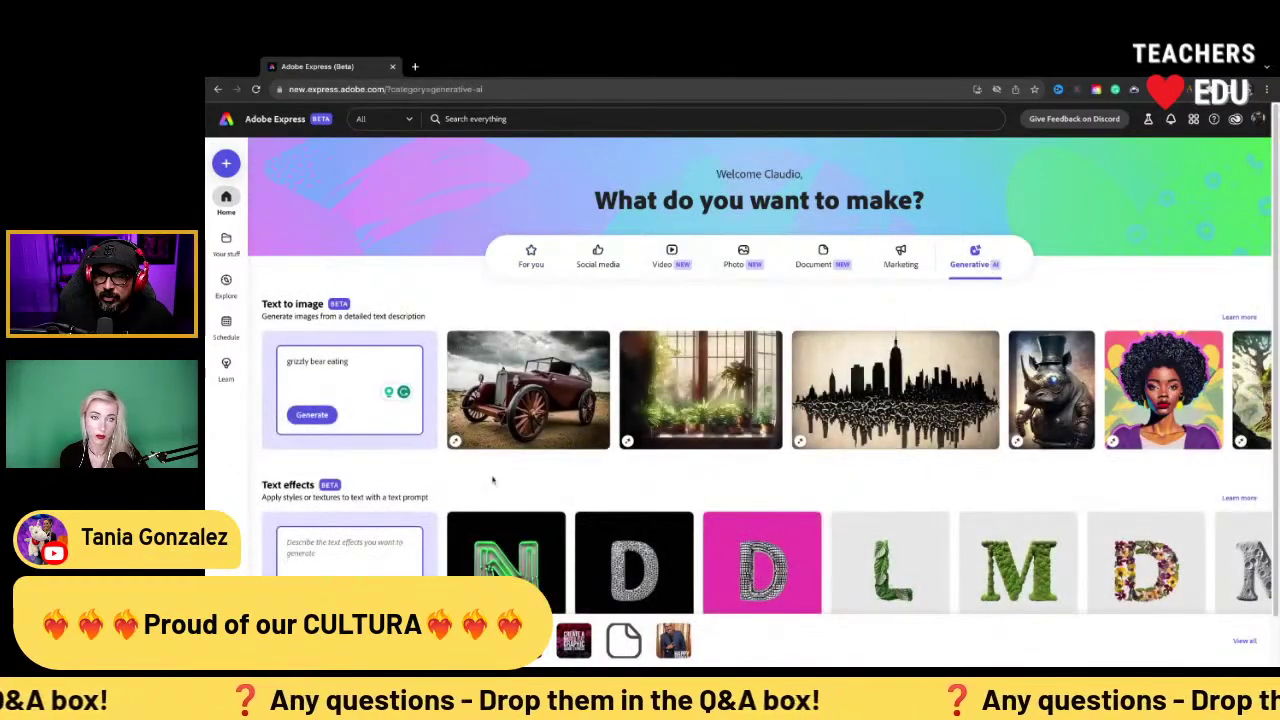
Extend the Text to image prompt after "eating" with "pizza wearing a hoodie"
scroll(492, 476, down, 1)
click(394, 321)
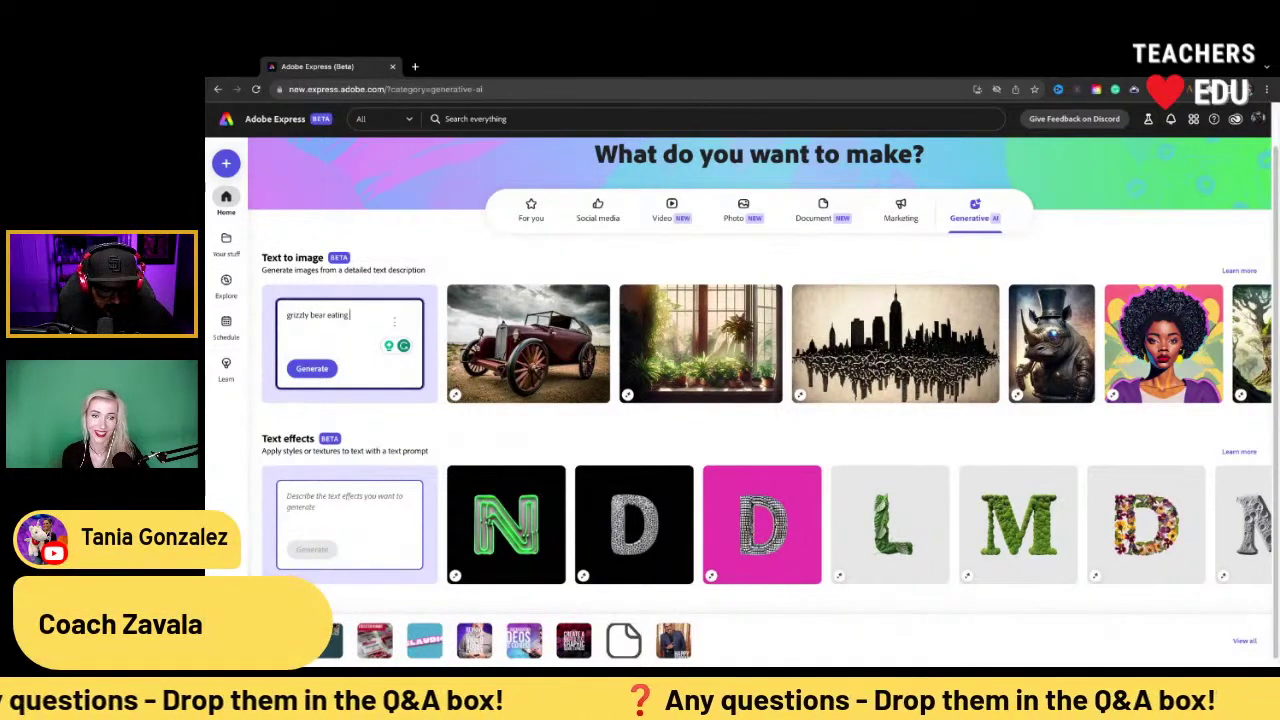
text(pizza )
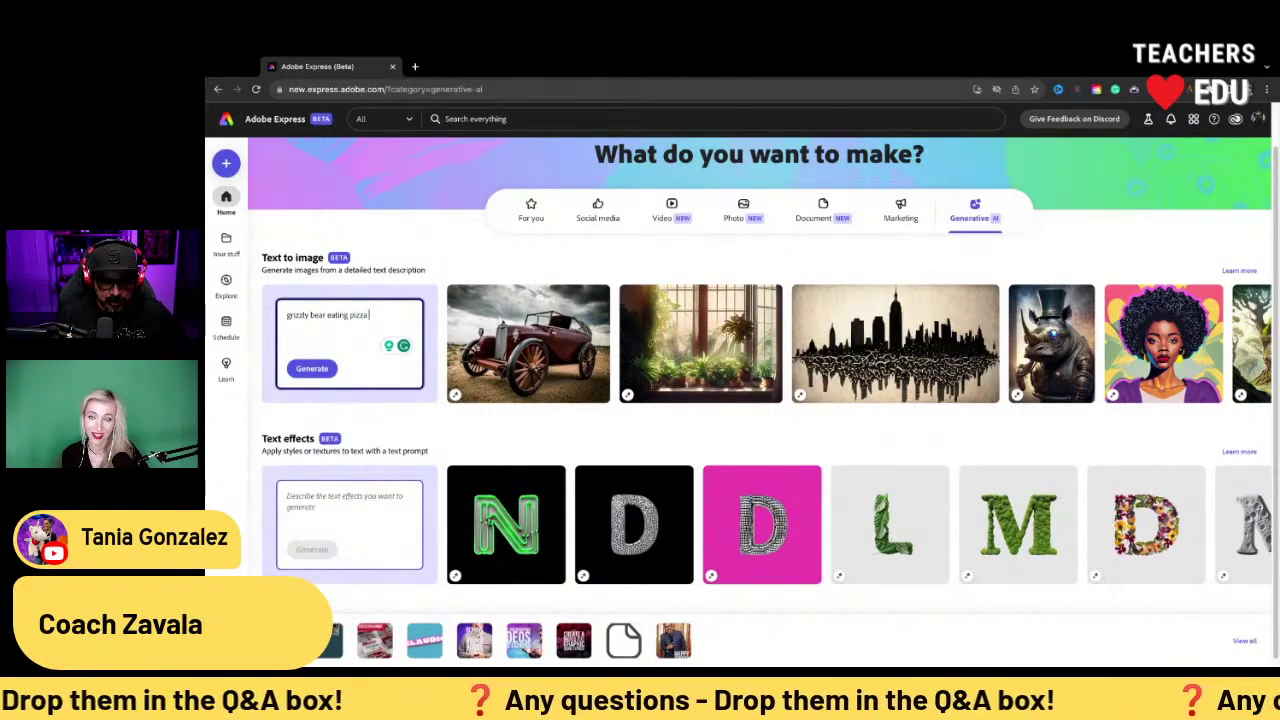
text(waes)
key(BackSpace)
key(BackSpace)
key(BackSpace)
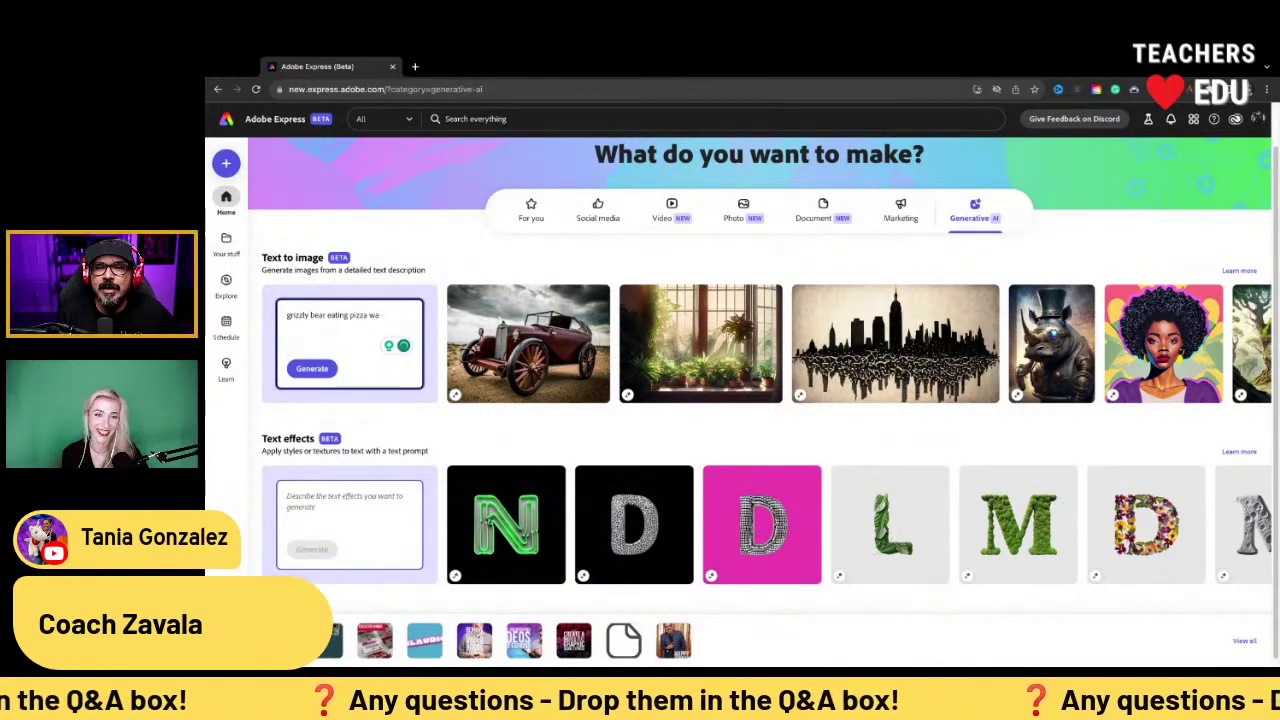
text(earing a)
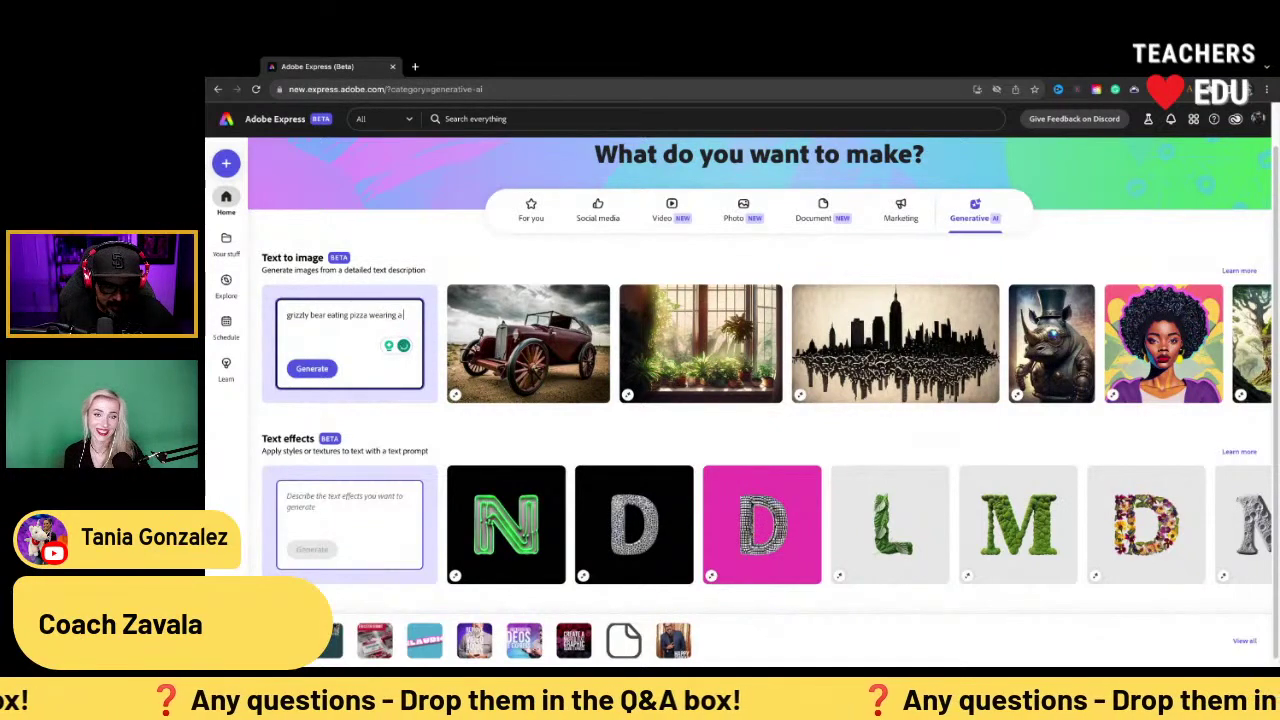
text( hood)
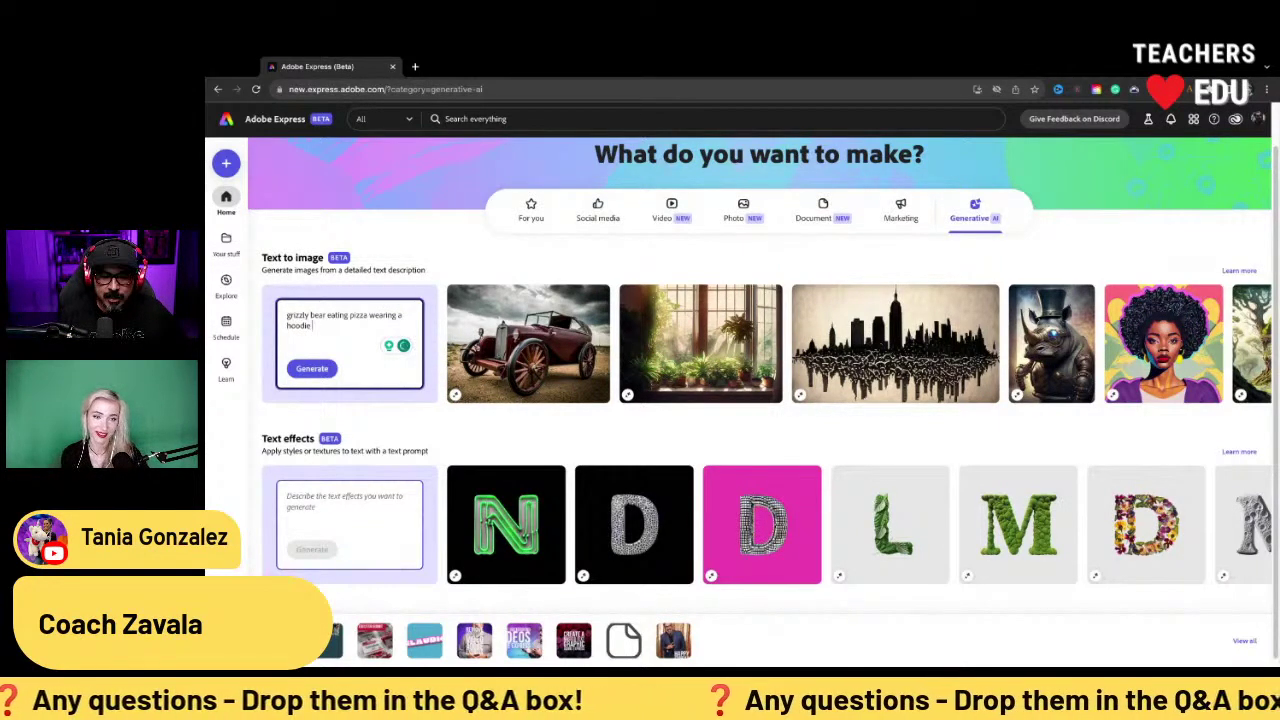
text(ie)
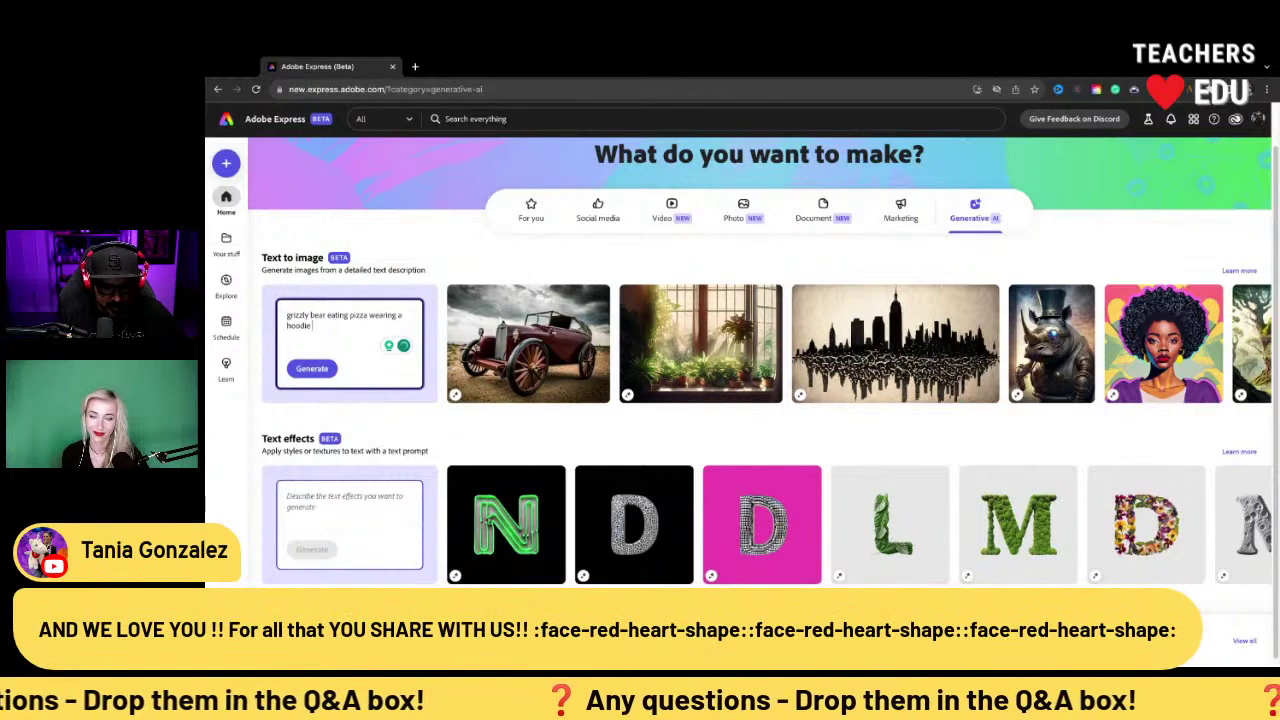
Finish the prompt with "in the forest" and generate the image
text( in the for)
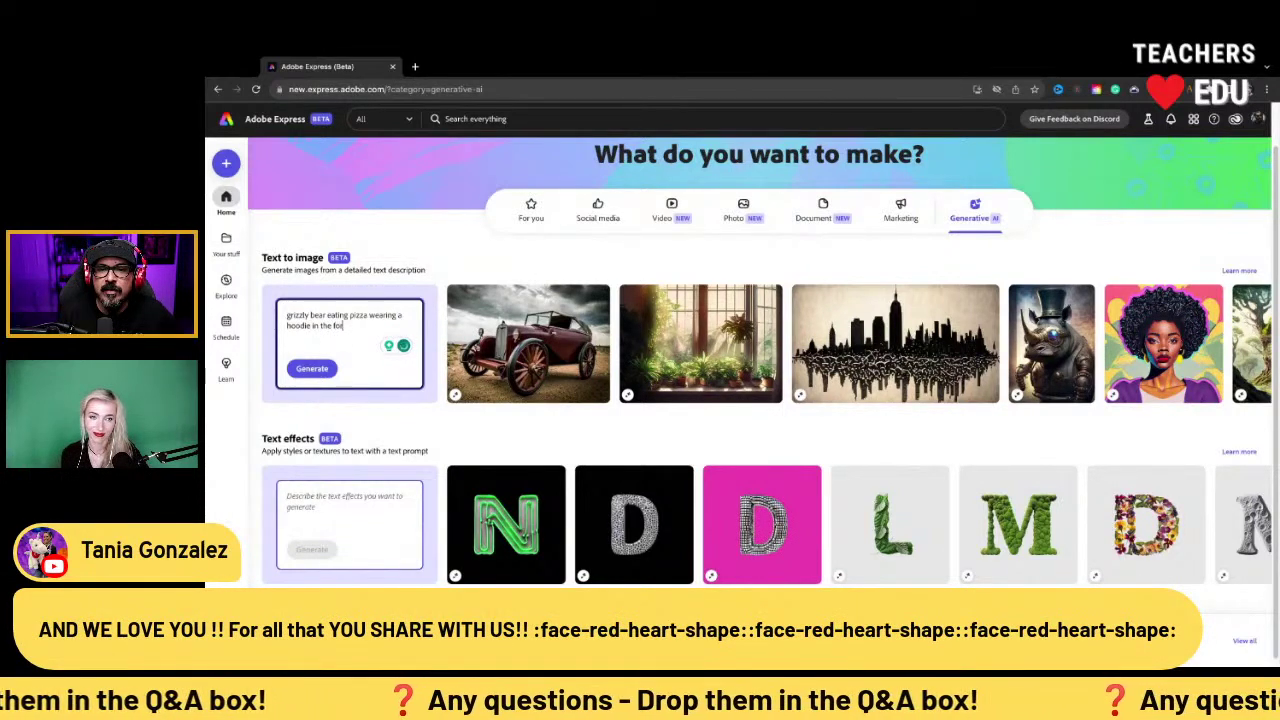
text(est)
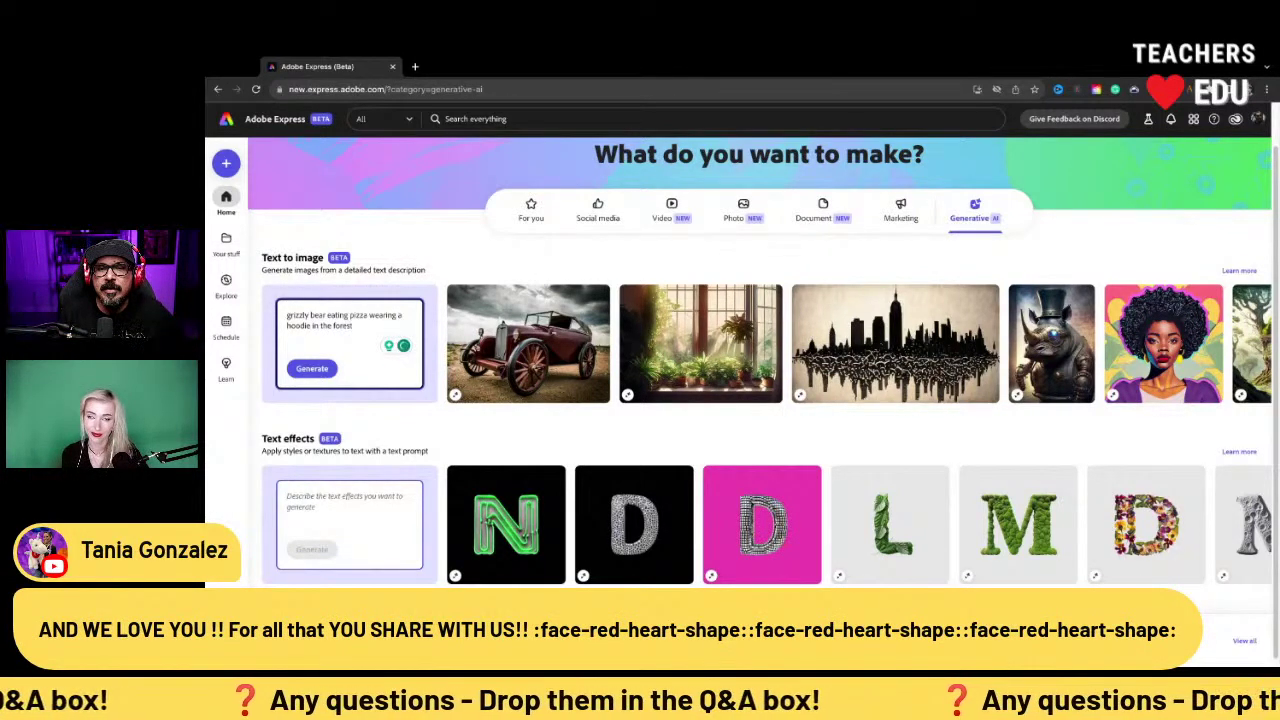
click(333, 372)
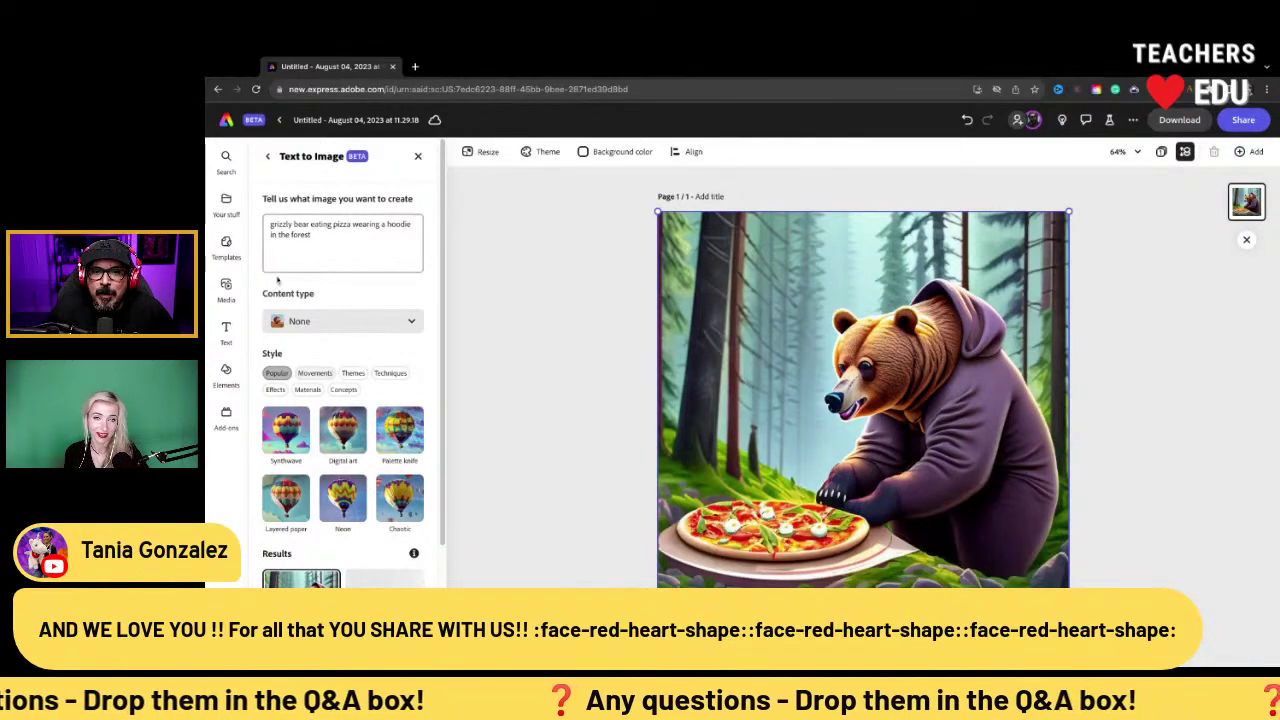
Insert "black" before "hoodie" in the image prompt
click(388, 225)
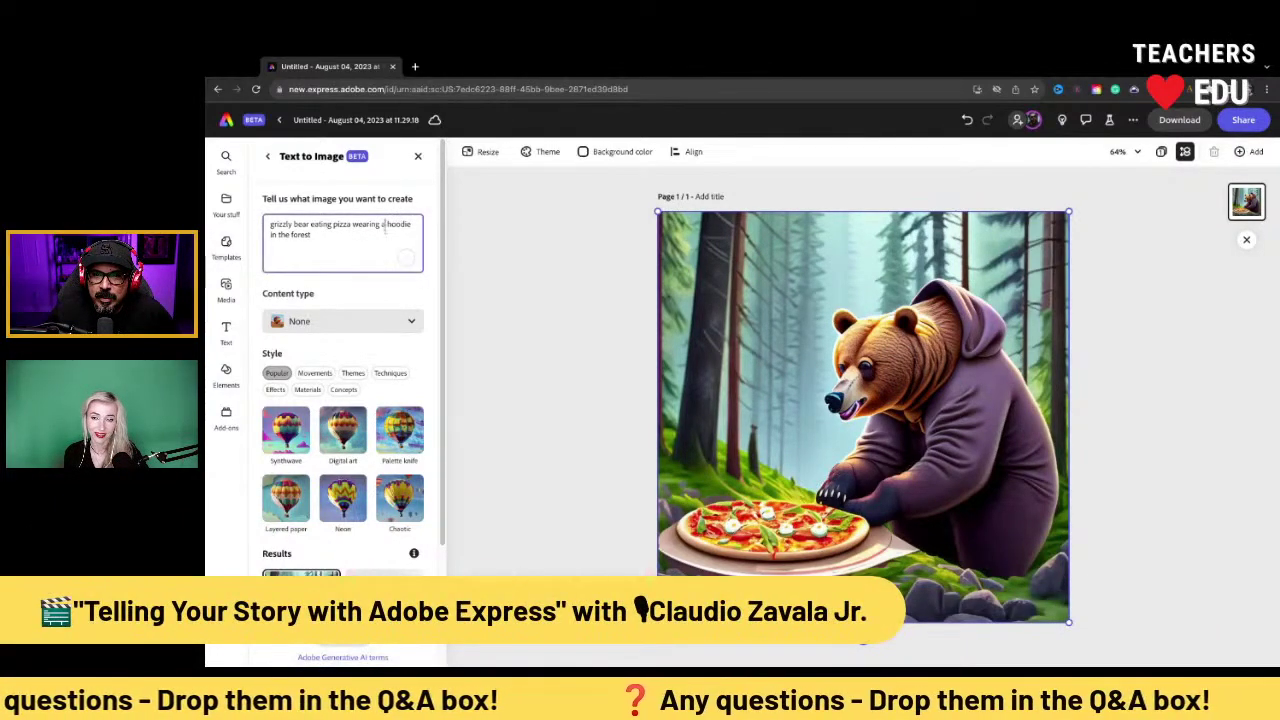
scroll(381, 241, down, 3)
scroll(381, 241, up, 3)
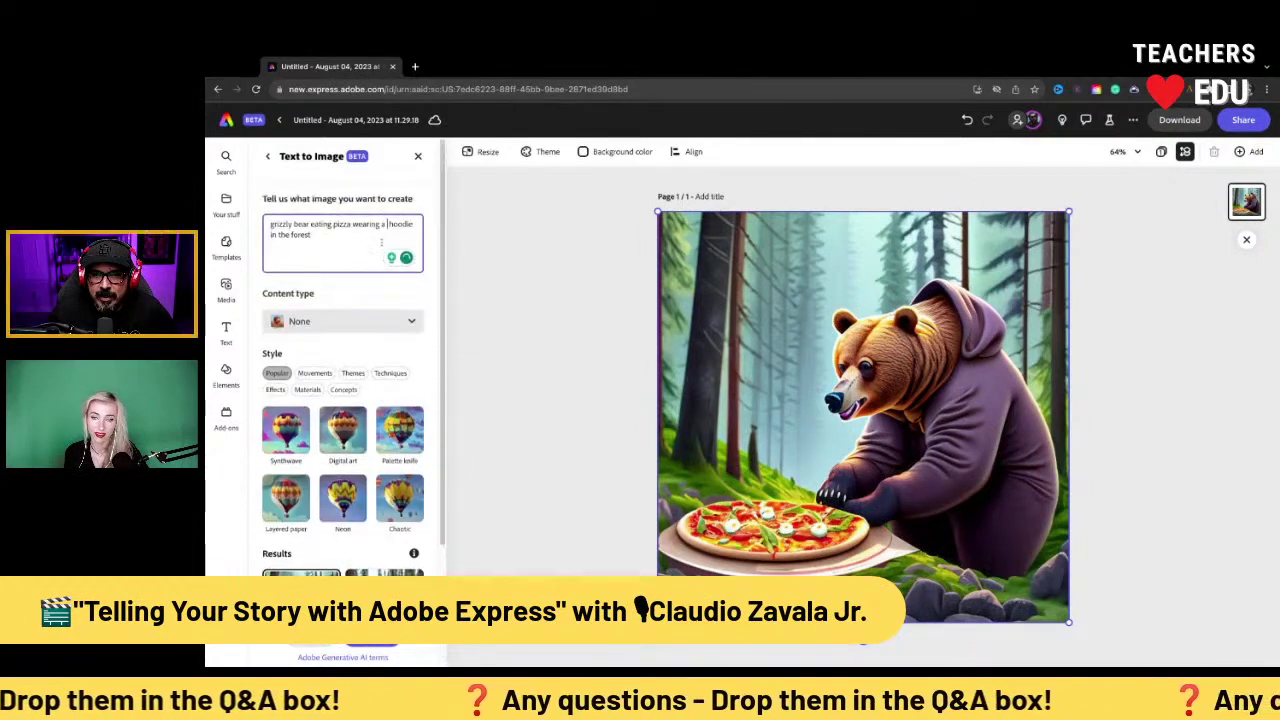
text(black )
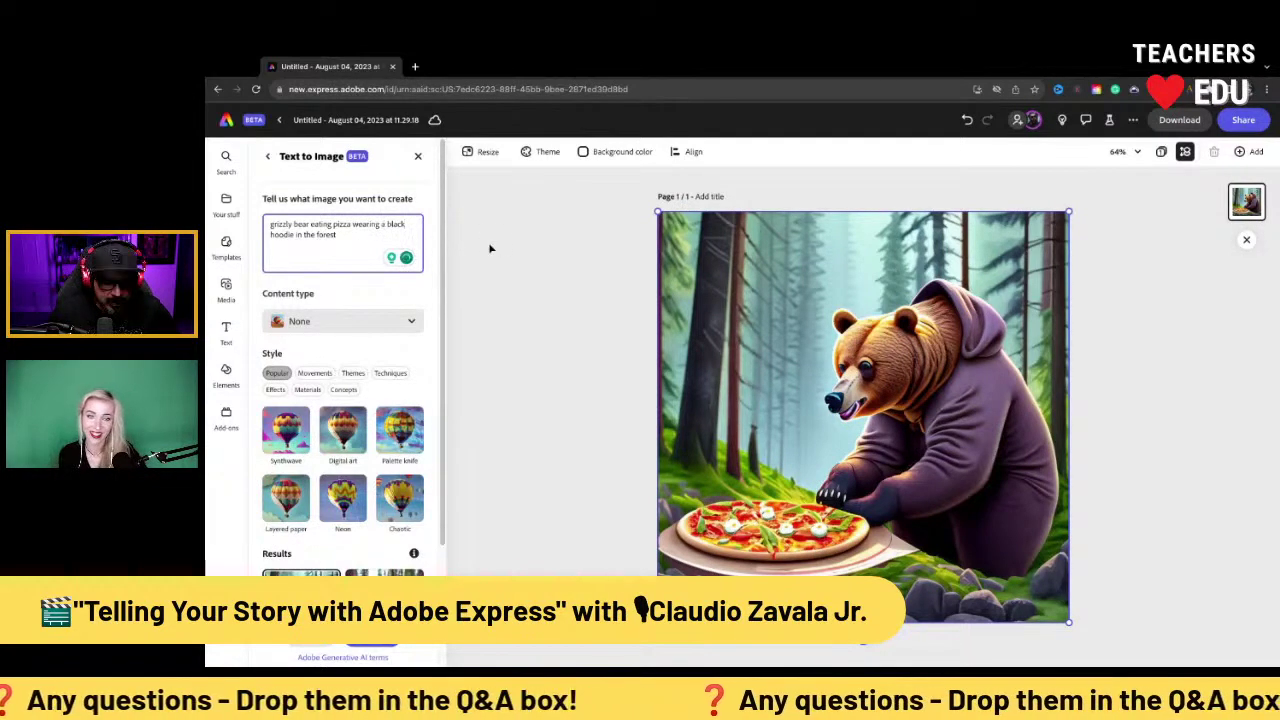
Reword the prompt to "wearing sunglasses and a black hoodie" and generate new images from it
text(sungl)
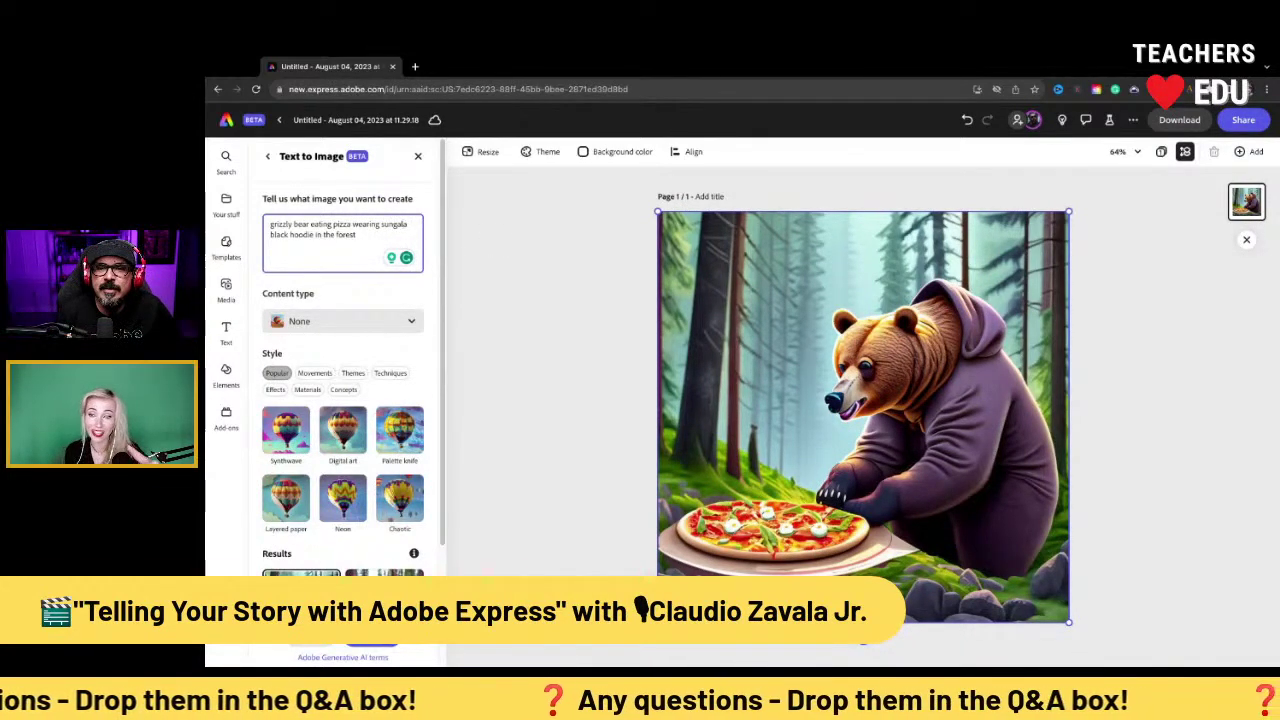
text(sses)
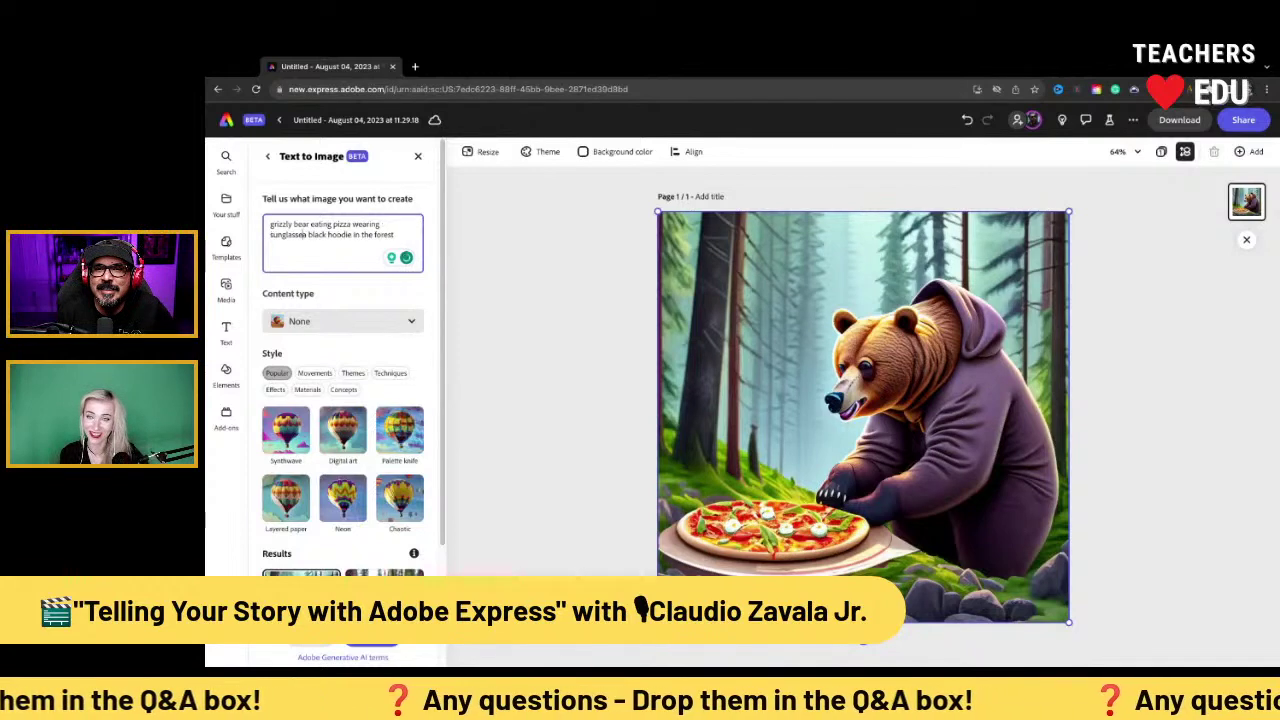
text( and a)
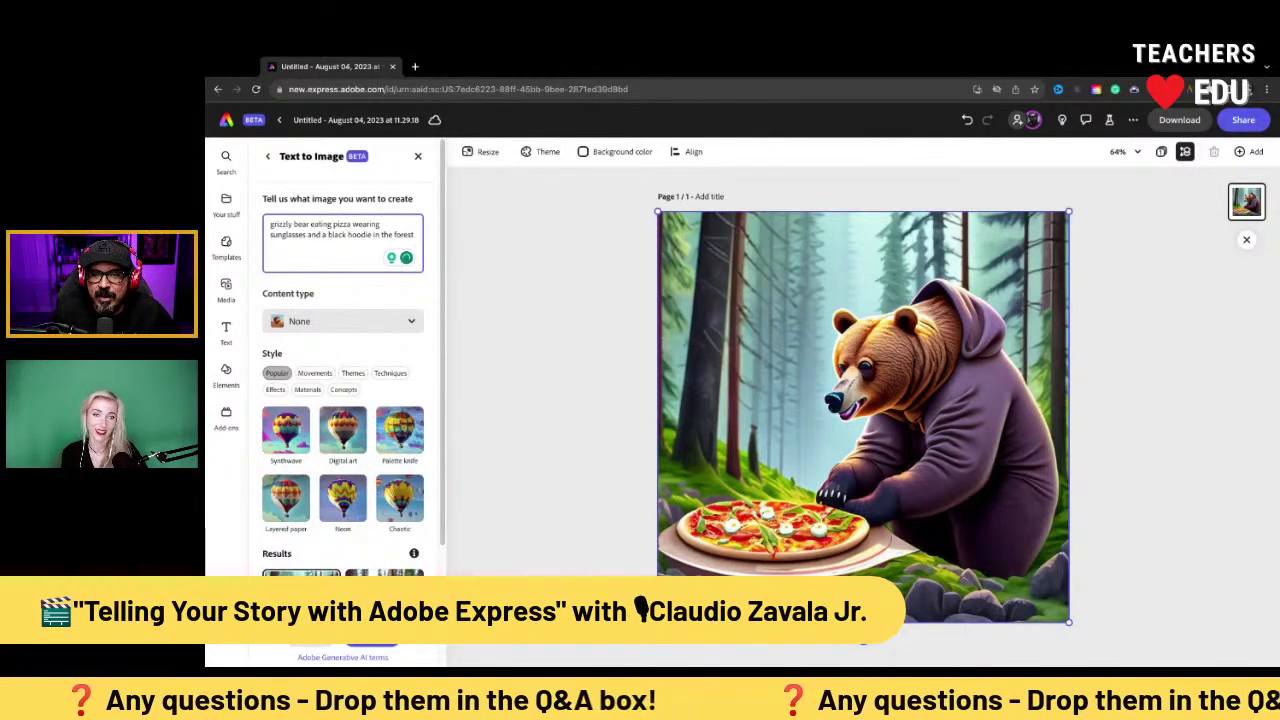
key(Return)
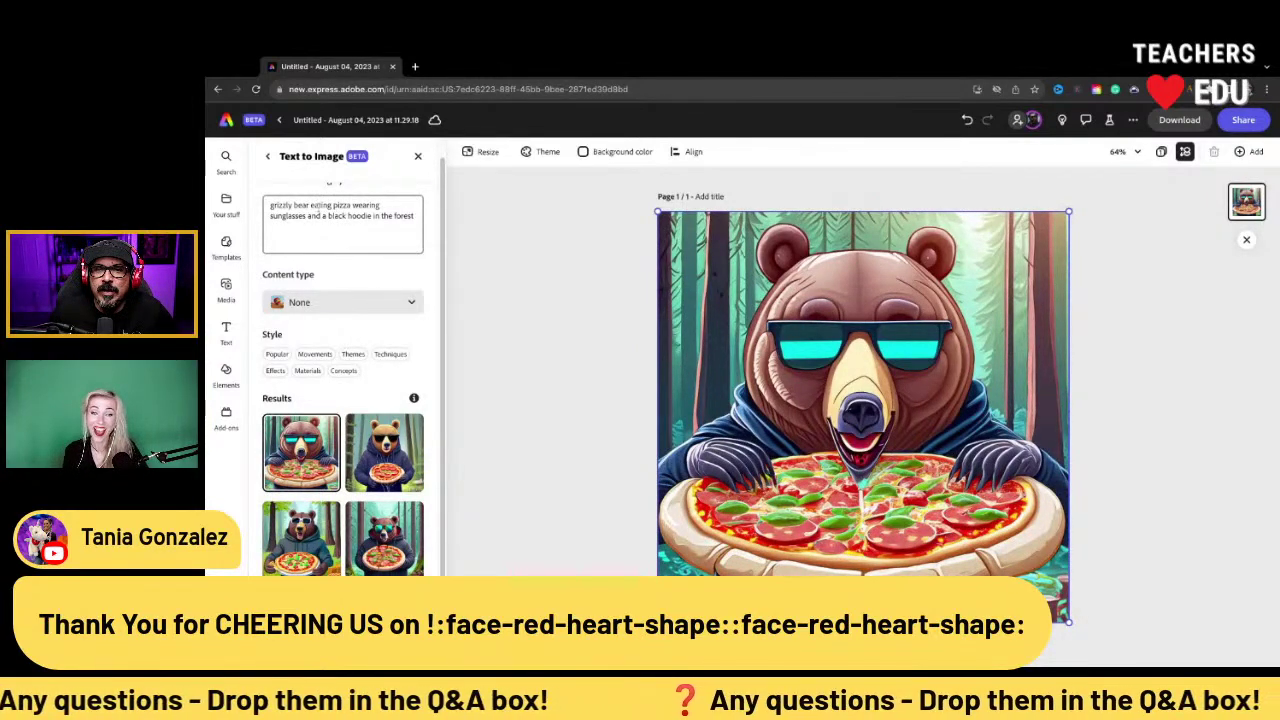
click(333, 205)
text(pe)
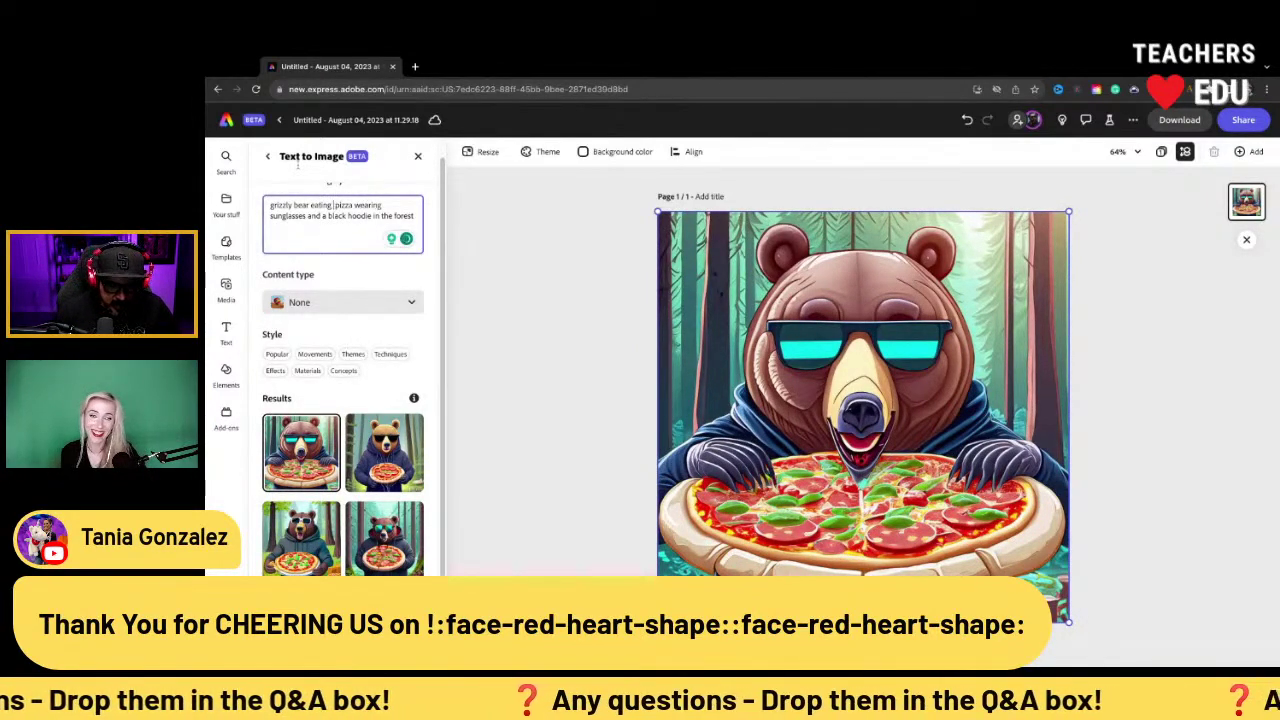
text(p)
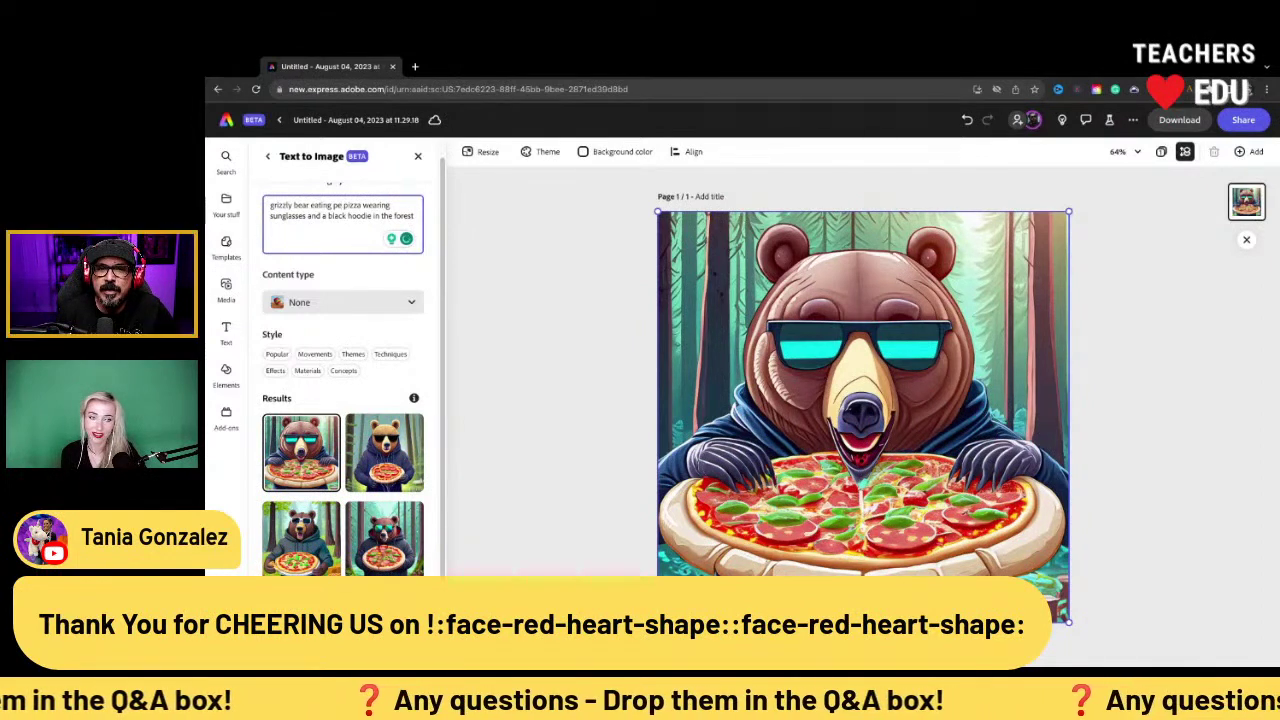
key(BackSpace)
key(BackSpace)
key(BackSpace)
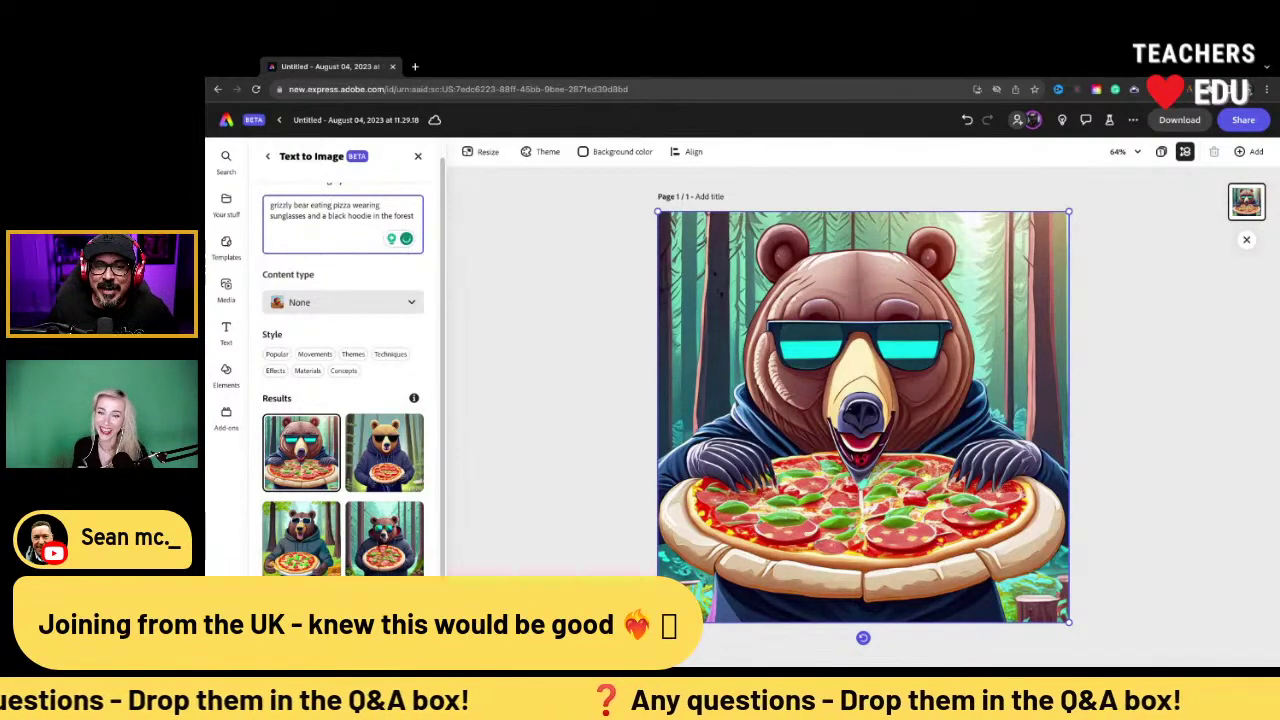
Regenerate the bear image with the Art content type and again with the Photo content type
click(362, 302)
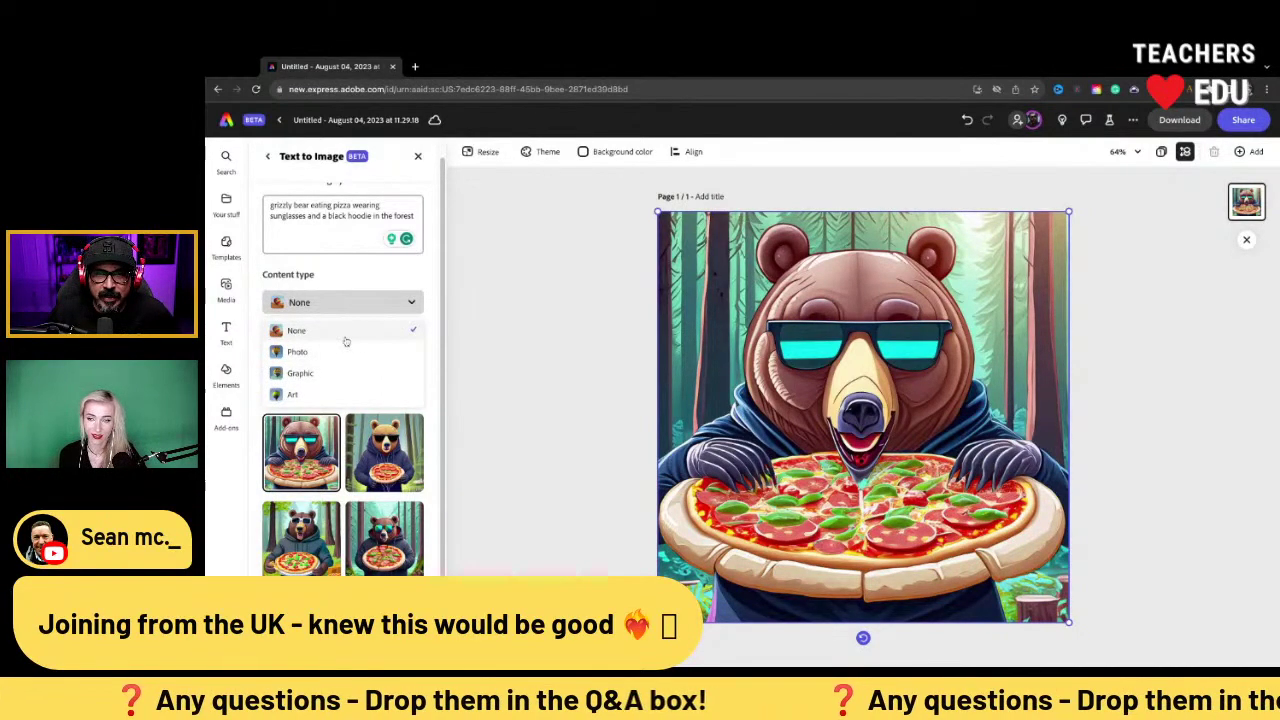
click(330, 394)
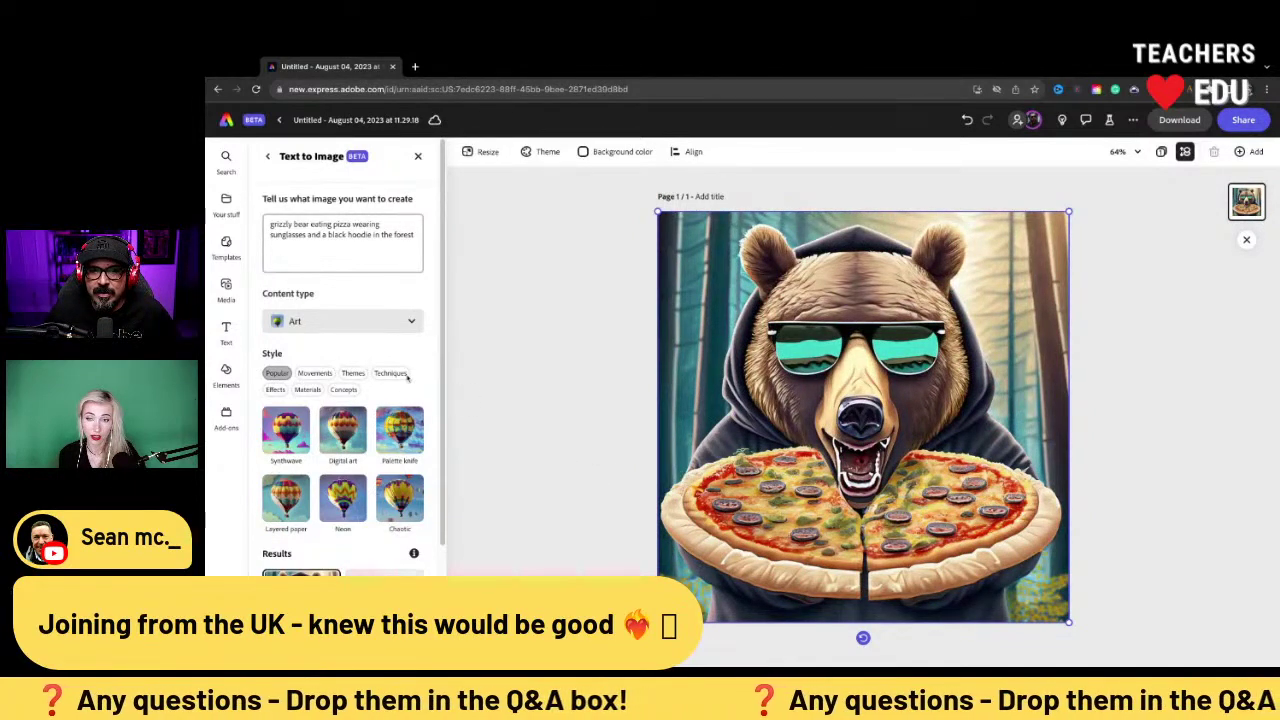
click(328, 330)
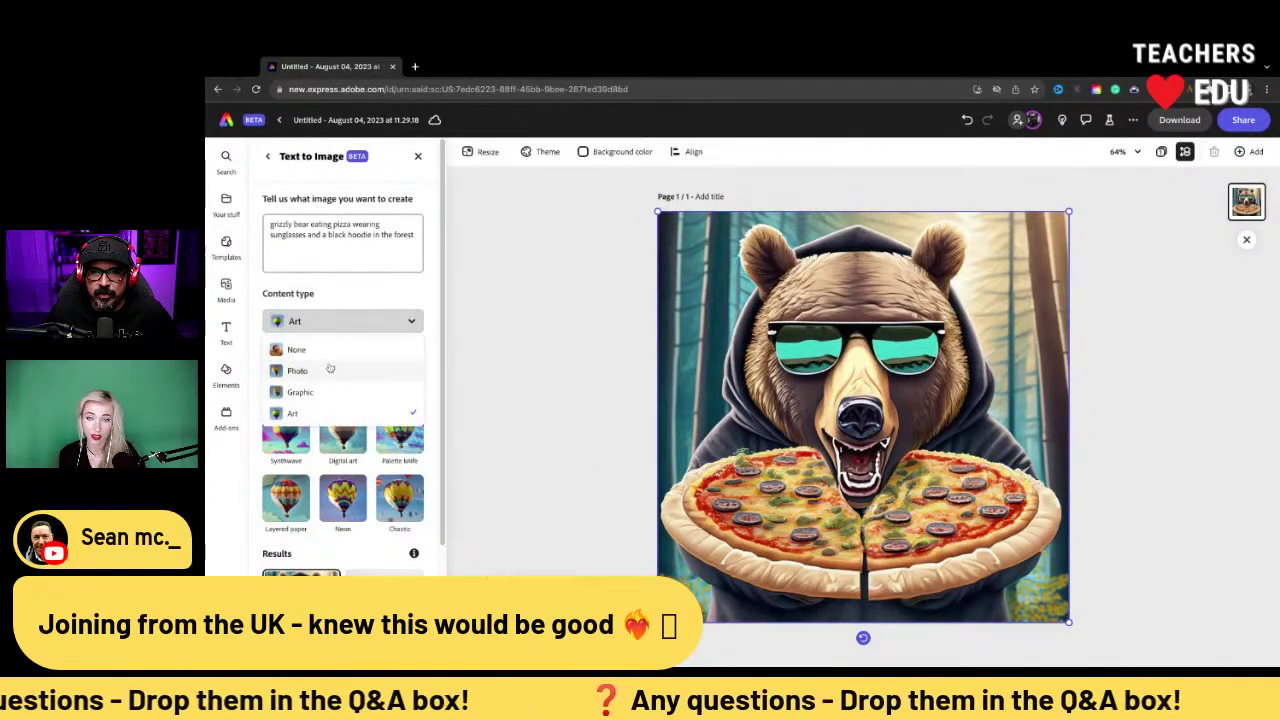
click(329, 369)
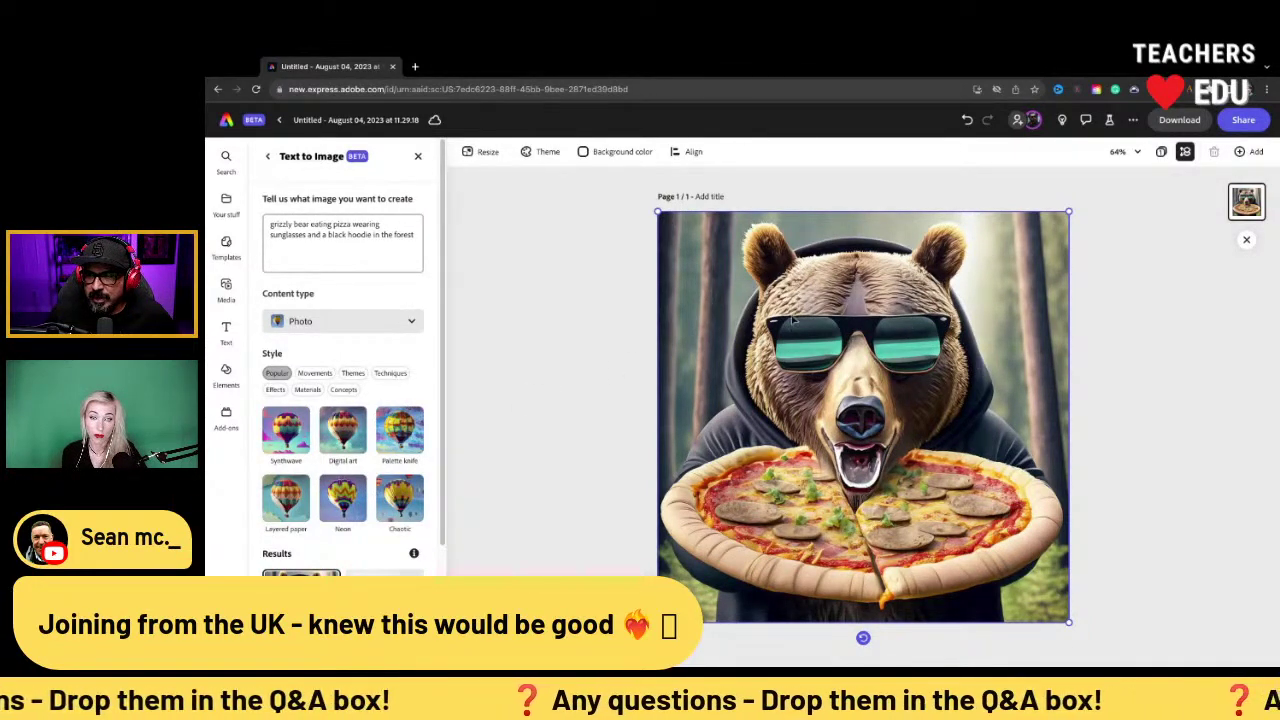
Select the Synthwave style for the image prompt
scroll(385, 548, down, 1)
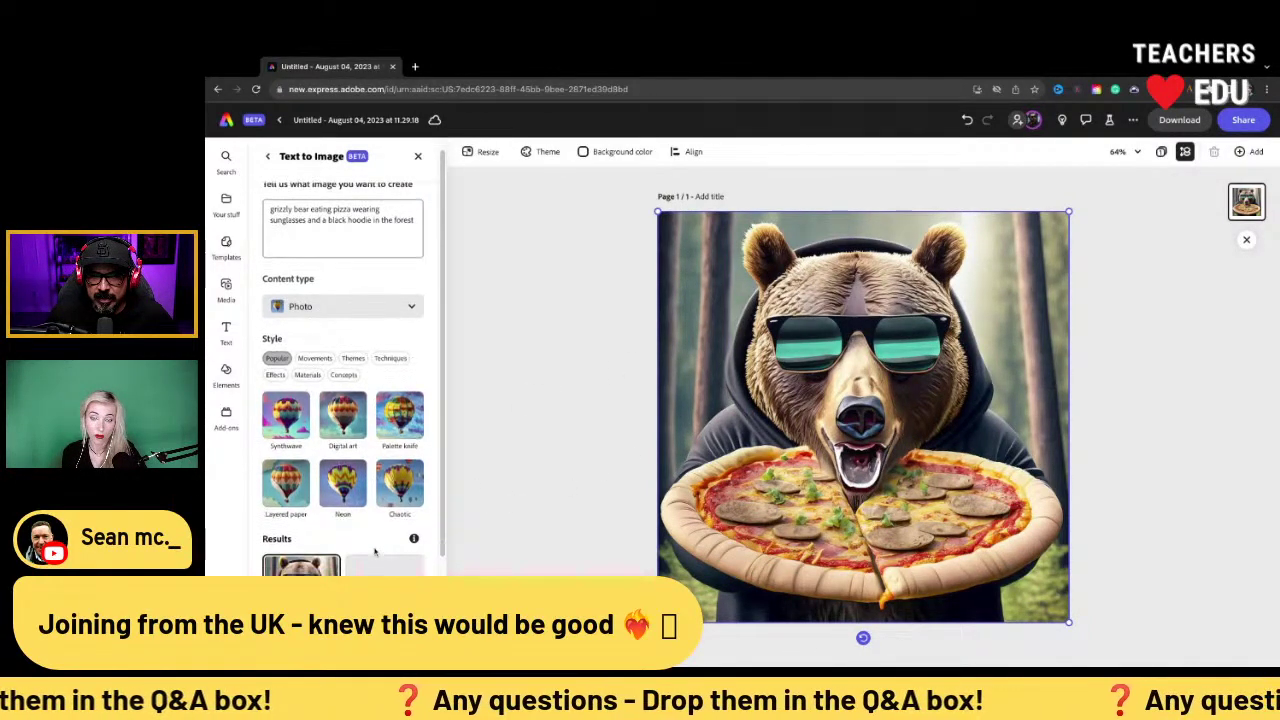
click(303, 436)
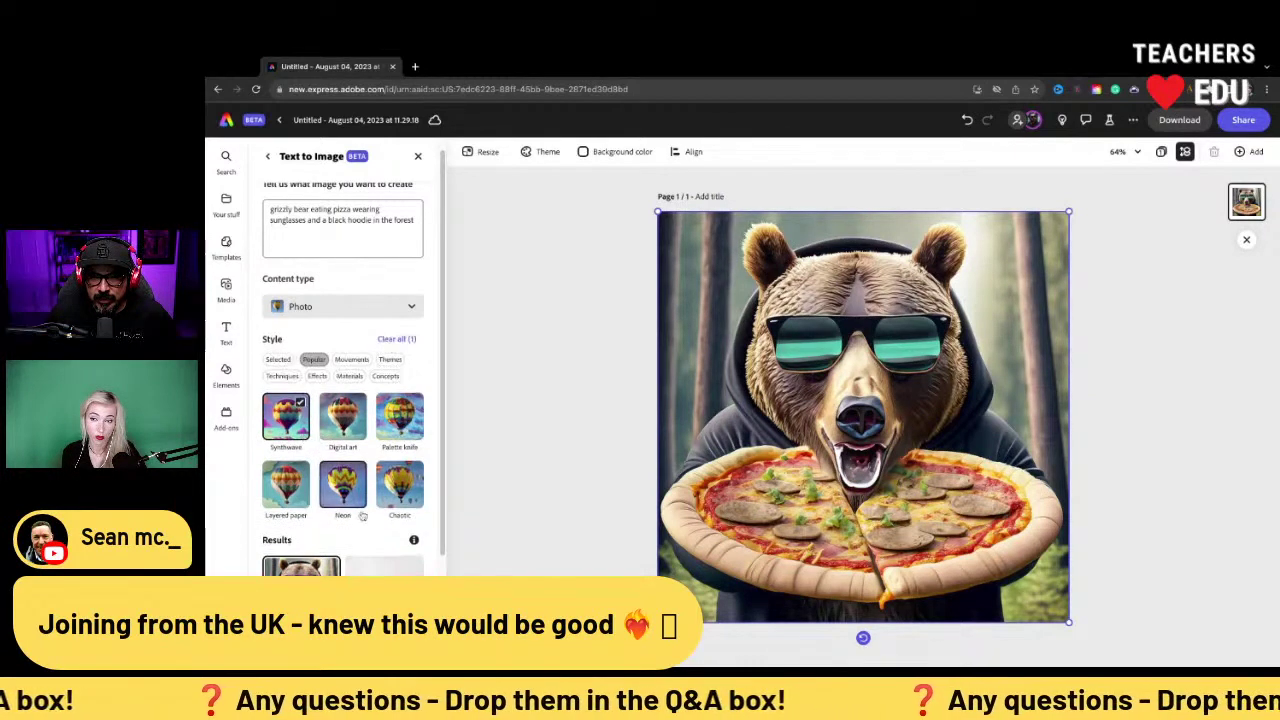
scroll(346, 423, down, 3)
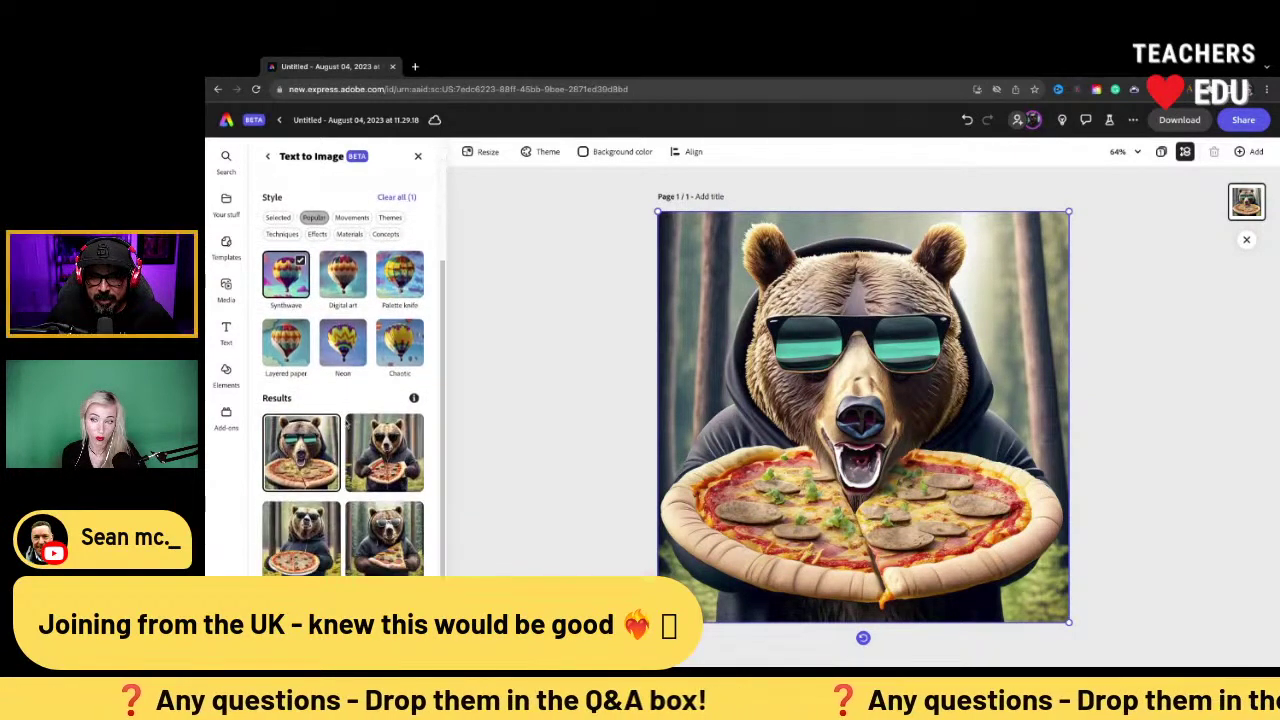
Compare the generated results and keep the bear in dark sunglasses holding a whole pizza with both paws
click(366, 430)
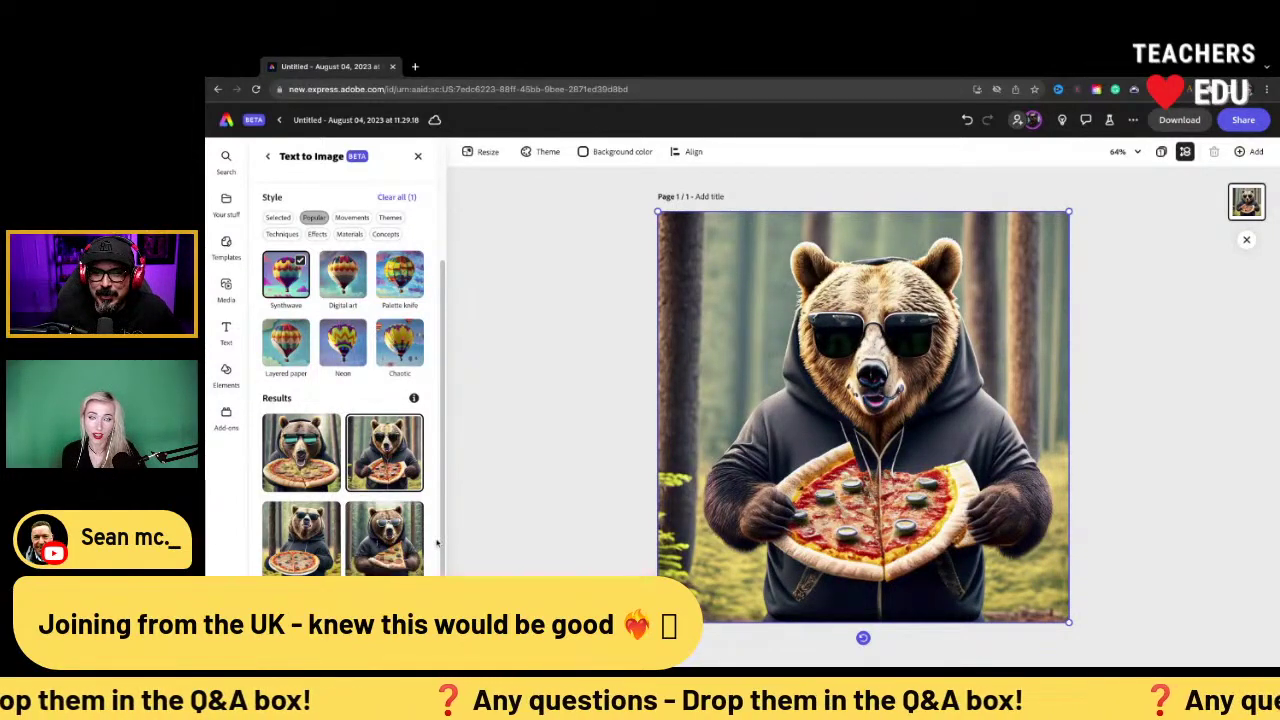
click(390, 533)
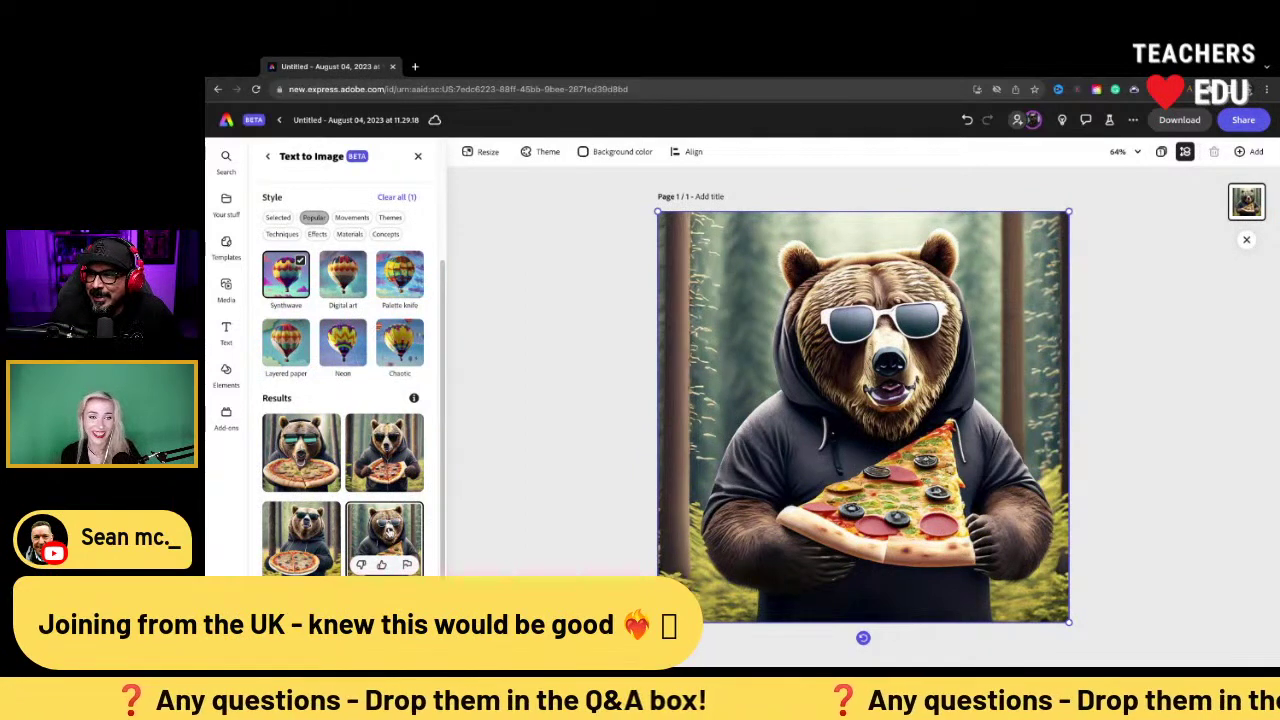
click(385, 435)
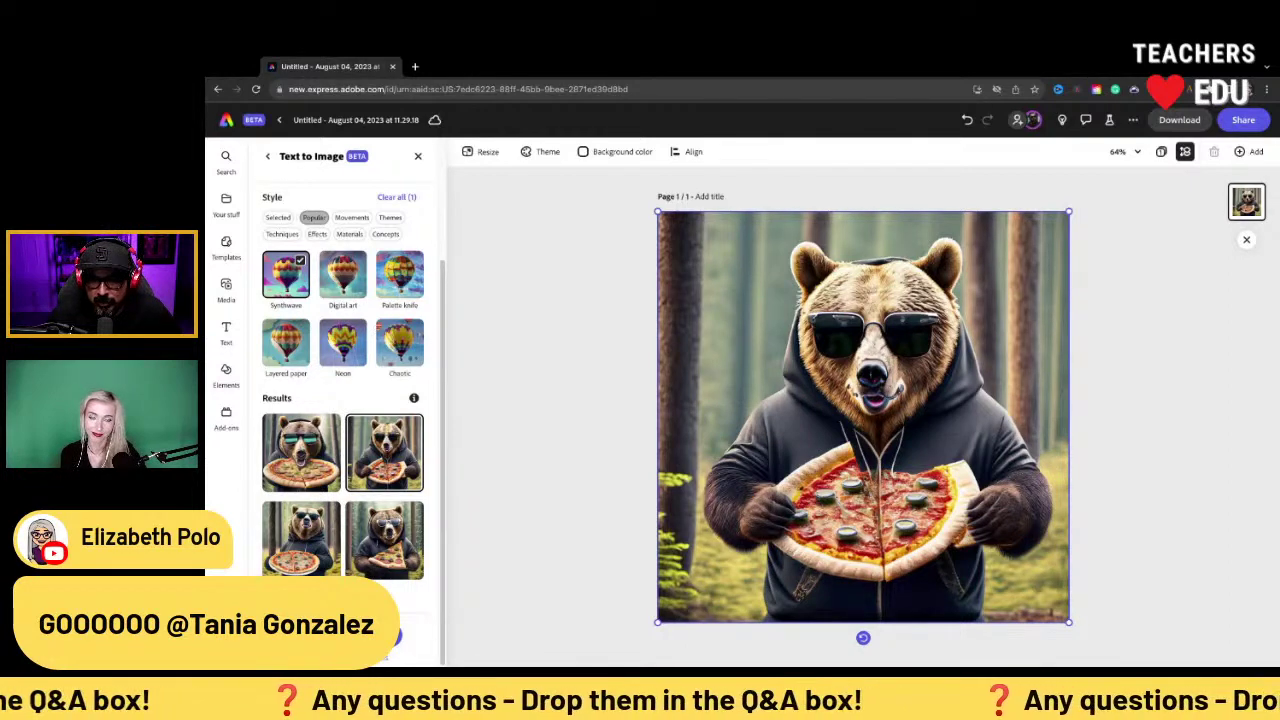
click(519, 404)
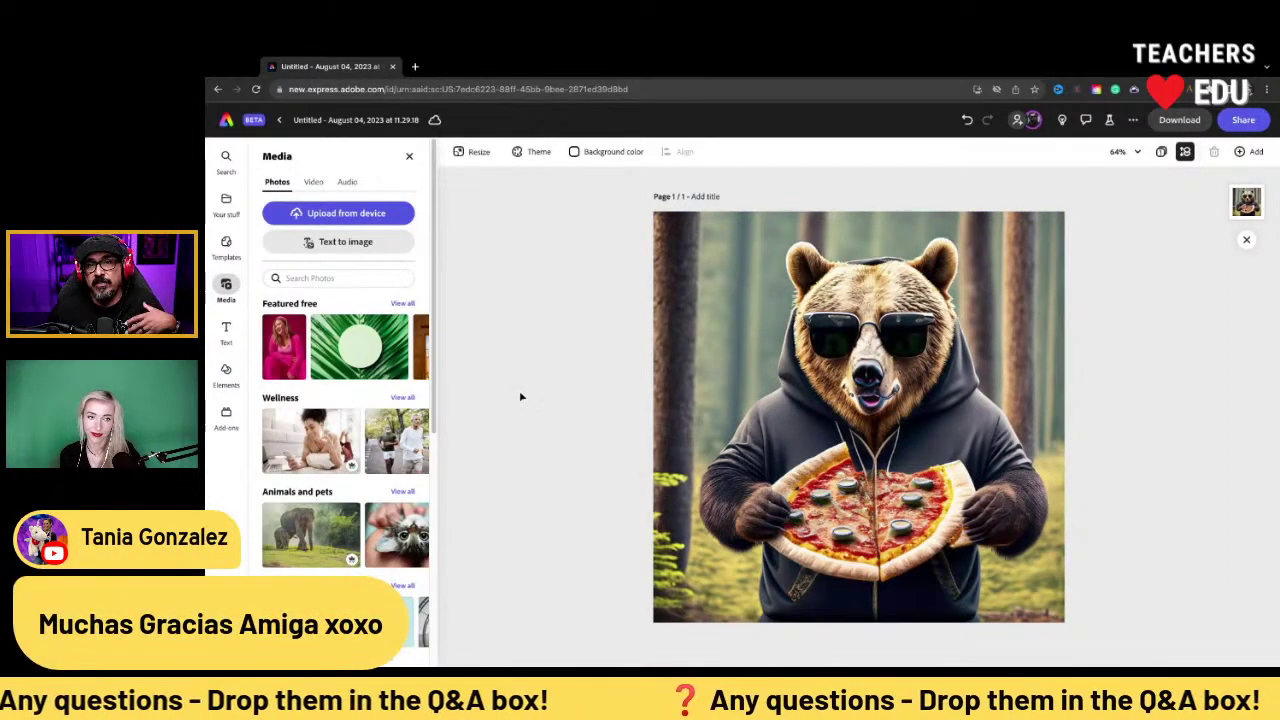
Rename the document "bear in forest"
click(398, 119)
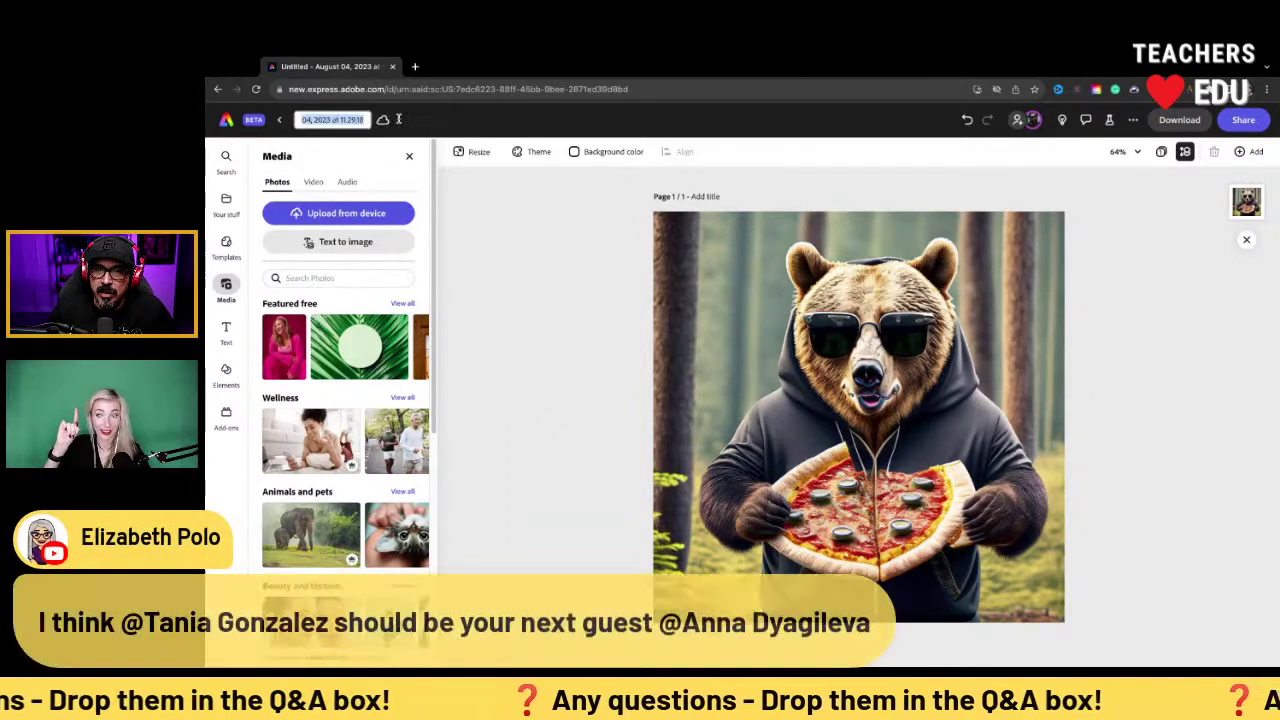
text(bea)
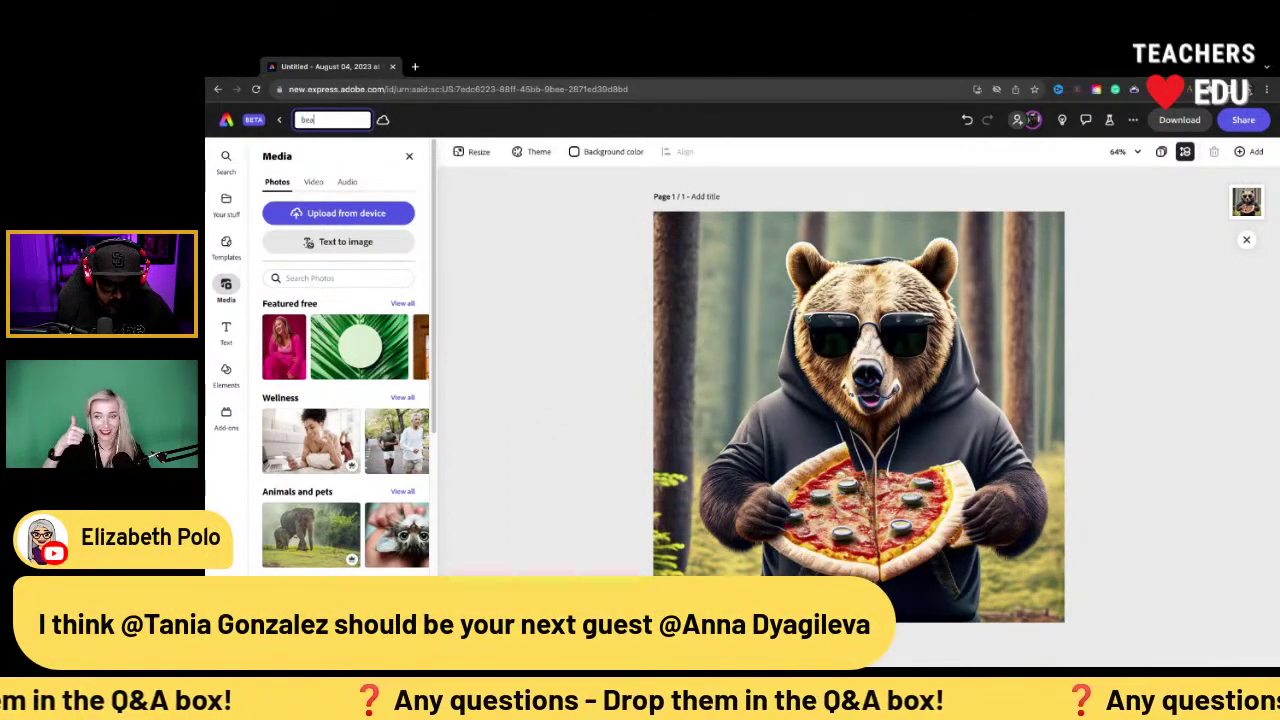
text(r in fore)
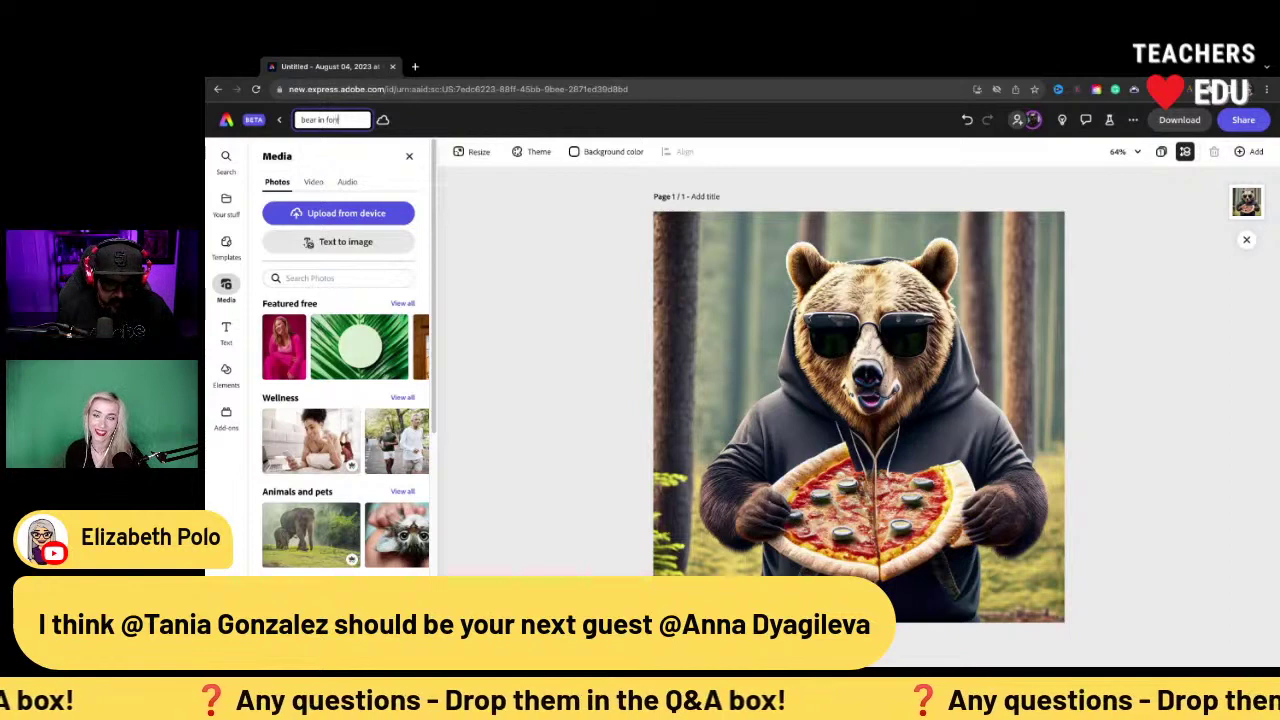
text(st)
key(Return)
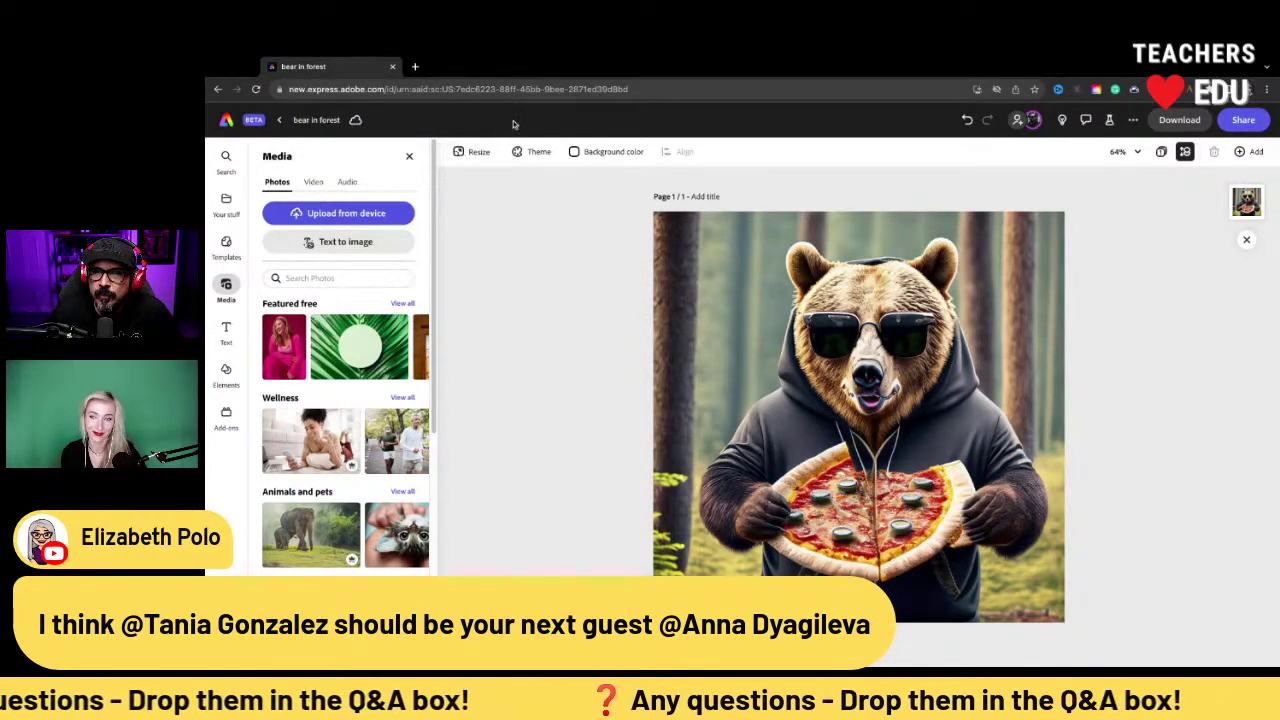
Add a text box reading "Mr. Bear" to the bear picture
click(238, 328)
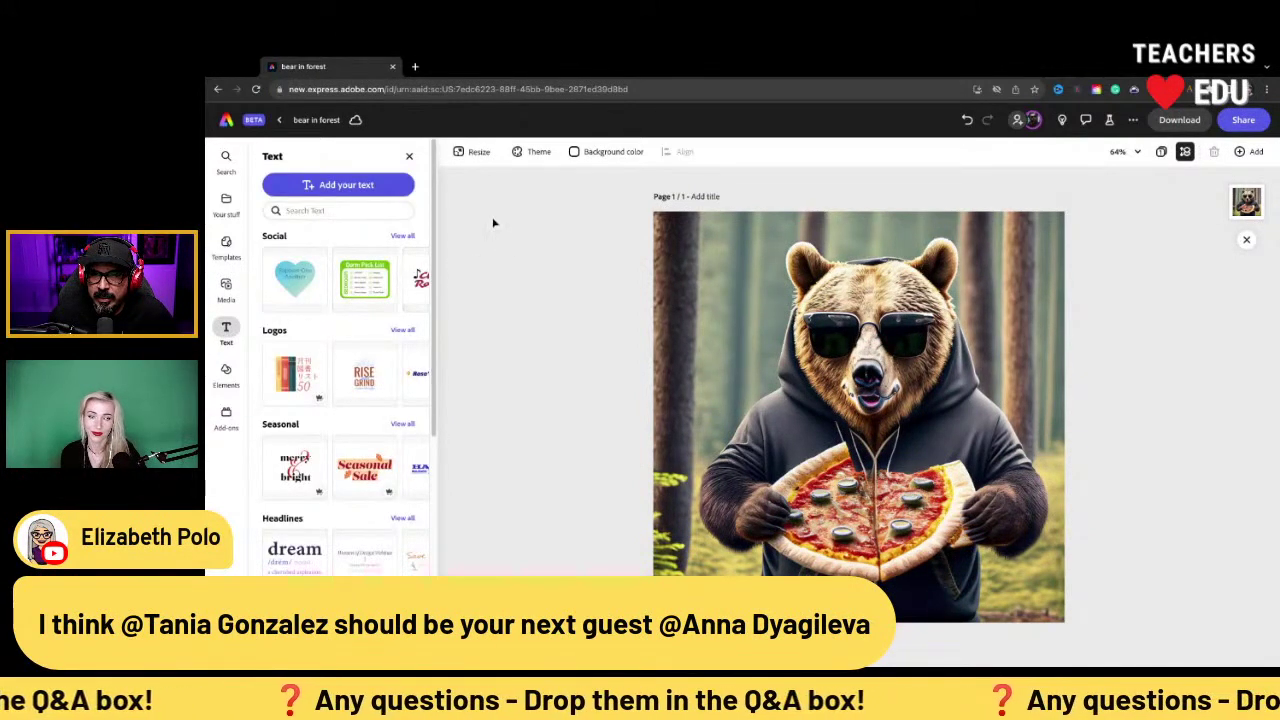
click(480, 152)
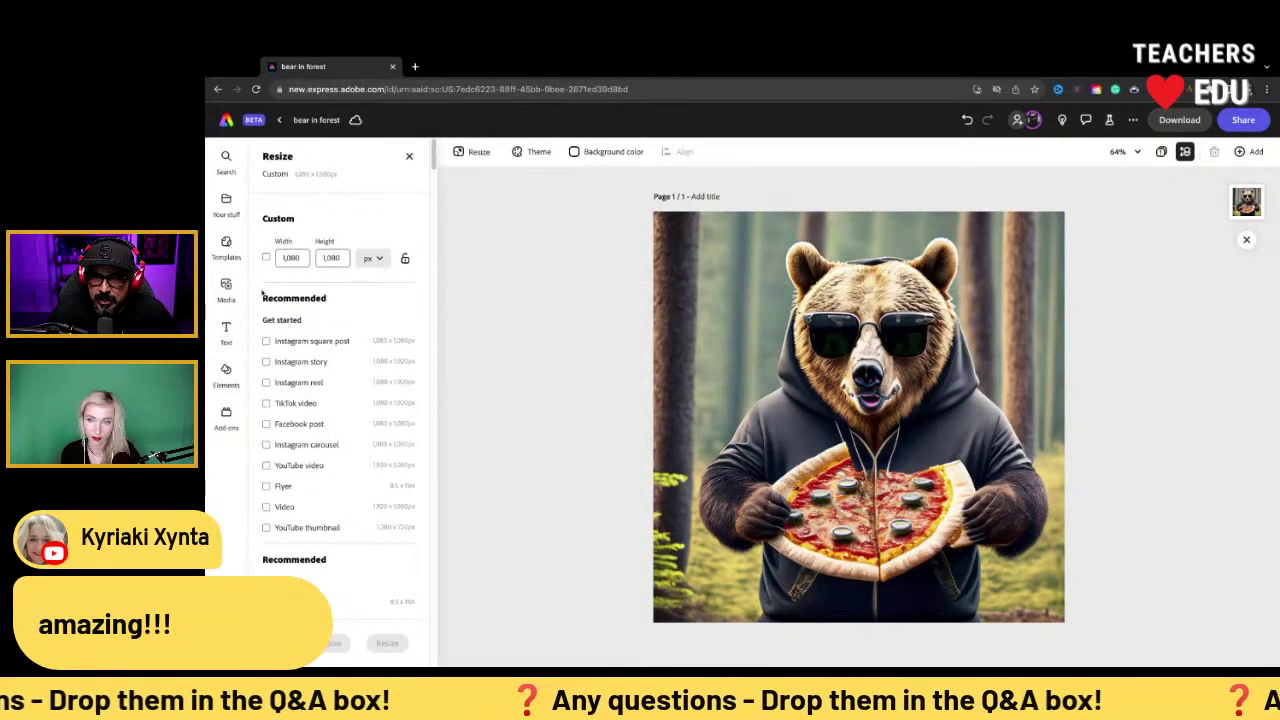
click(226, 330)
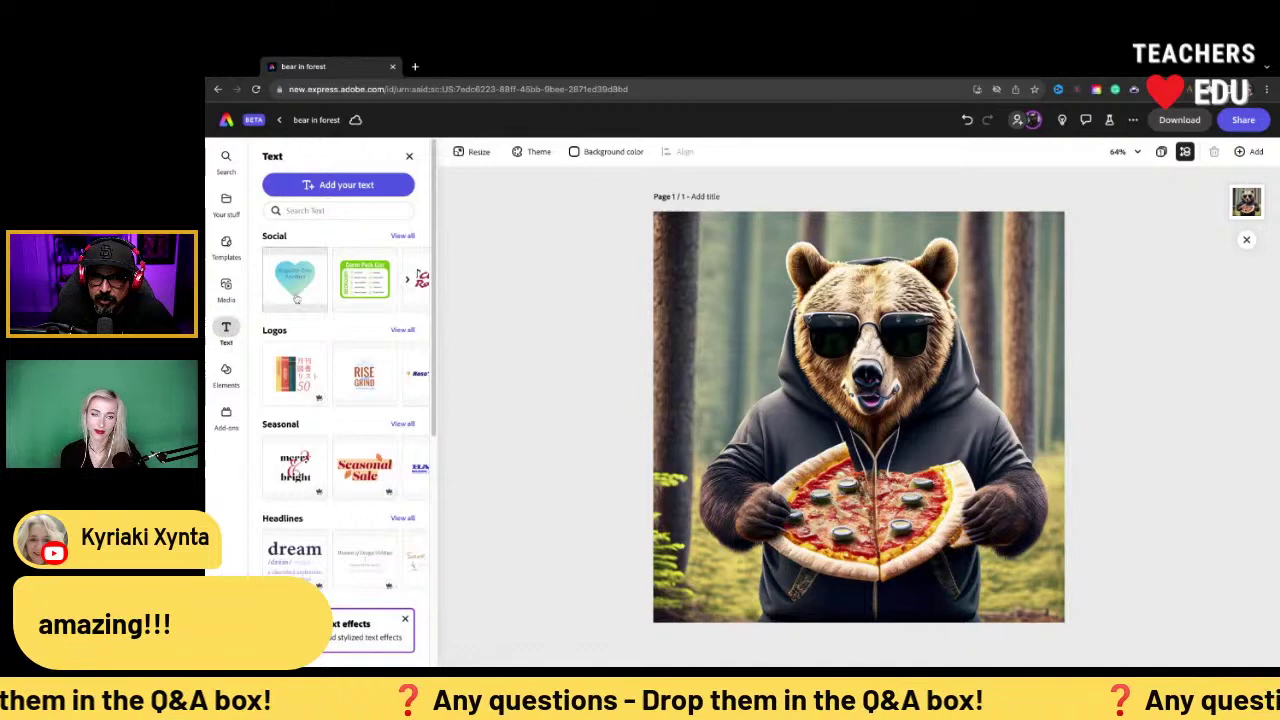
click(340, 183)
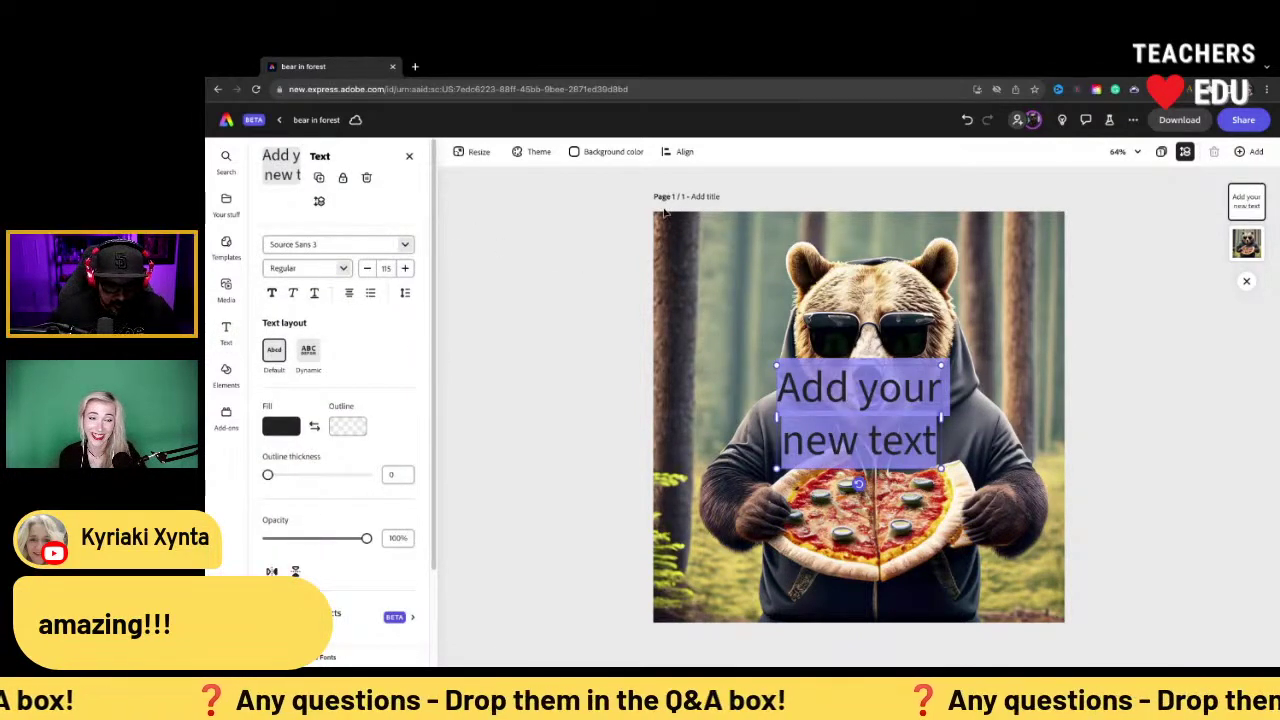
key(BackSpace)
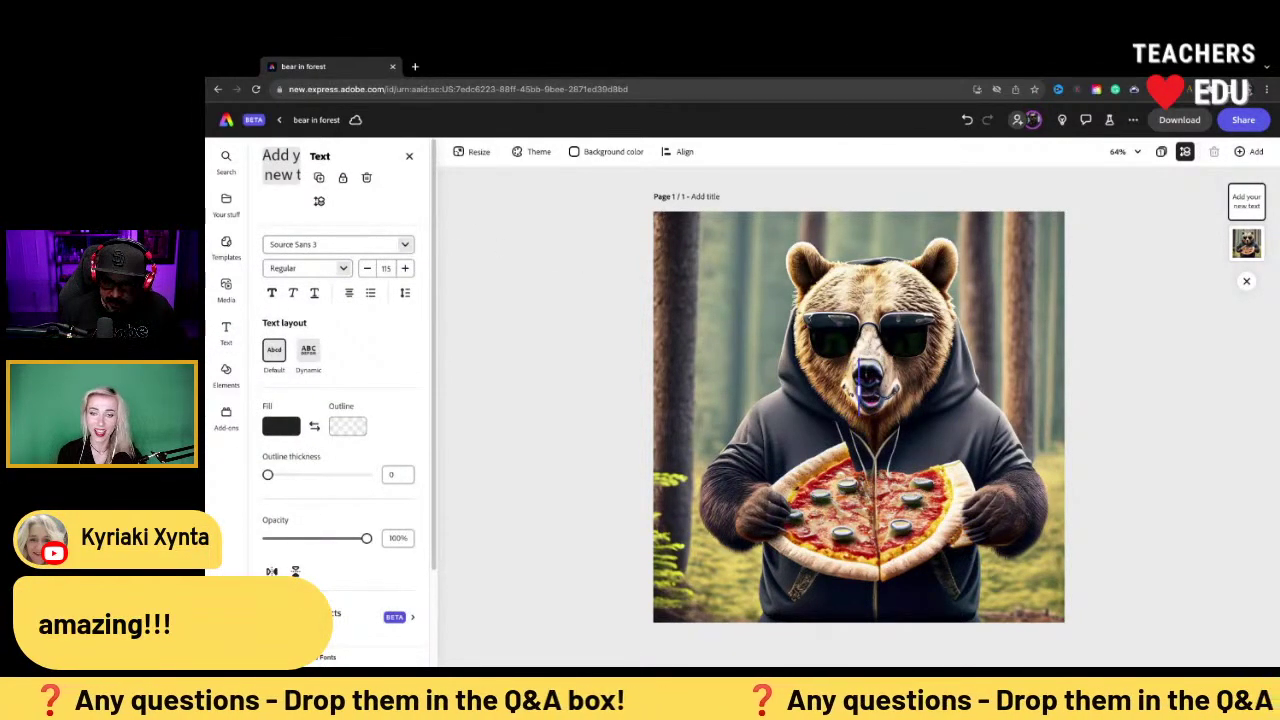
text(Mear)
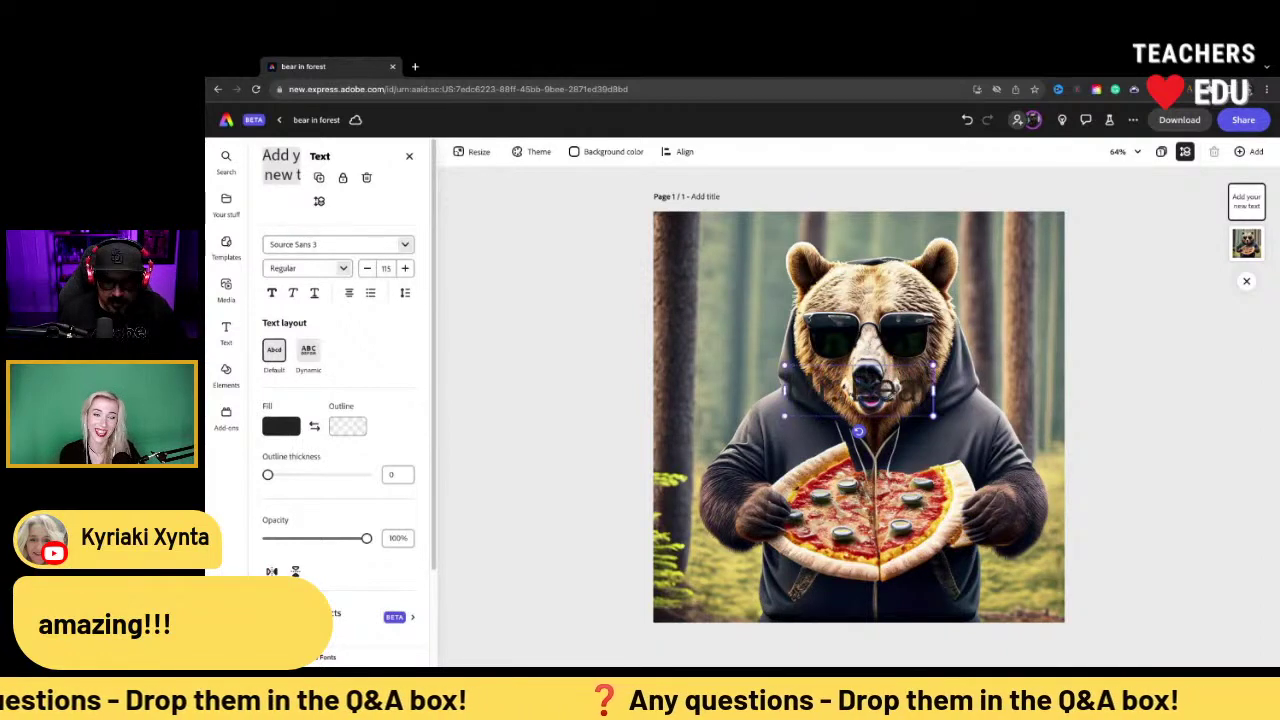
Set the "Mr. Bear" text's fill to white and its font to Bebas Neue Bold
key(ctrl+a)
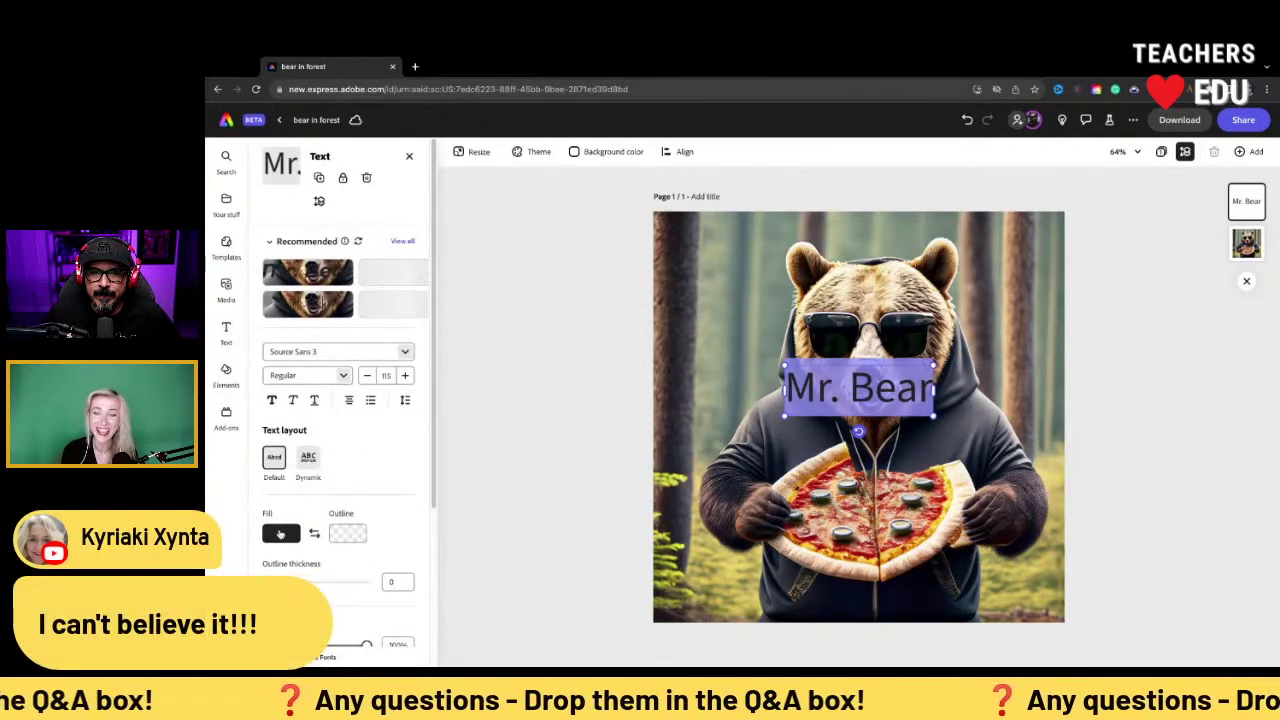
click(281, 532)
click(357, 362)
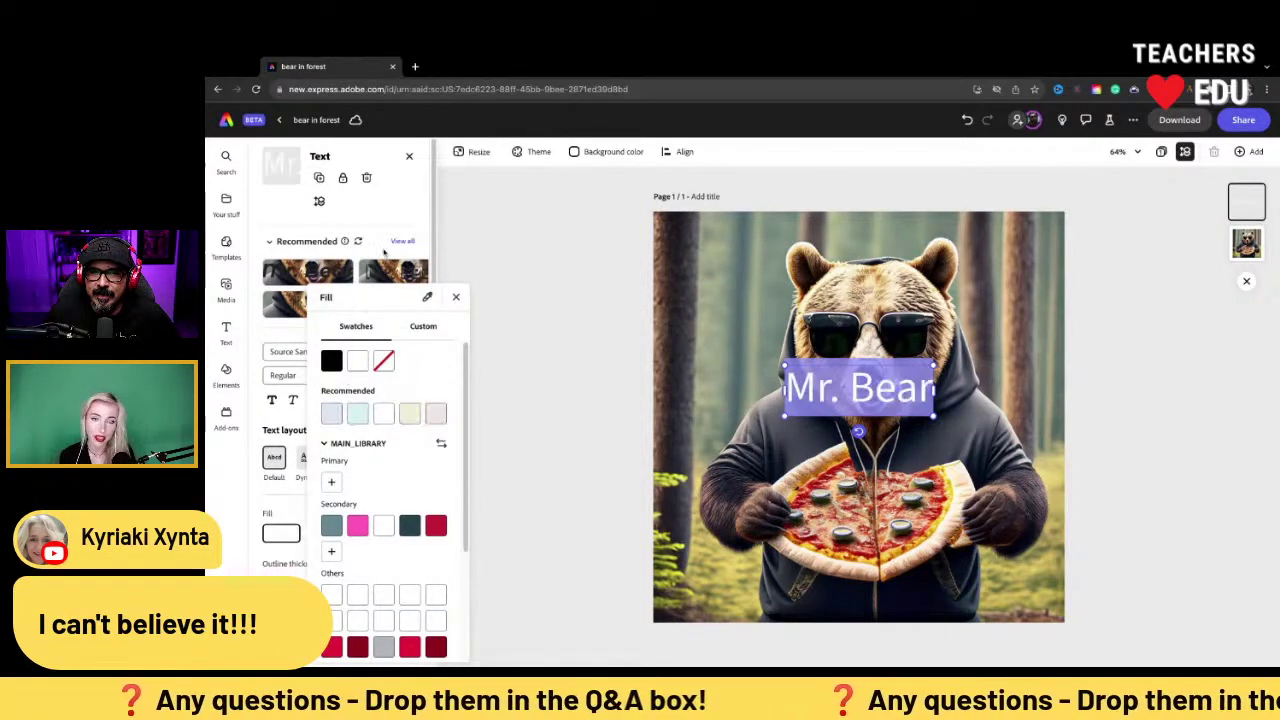
click(406, 207)
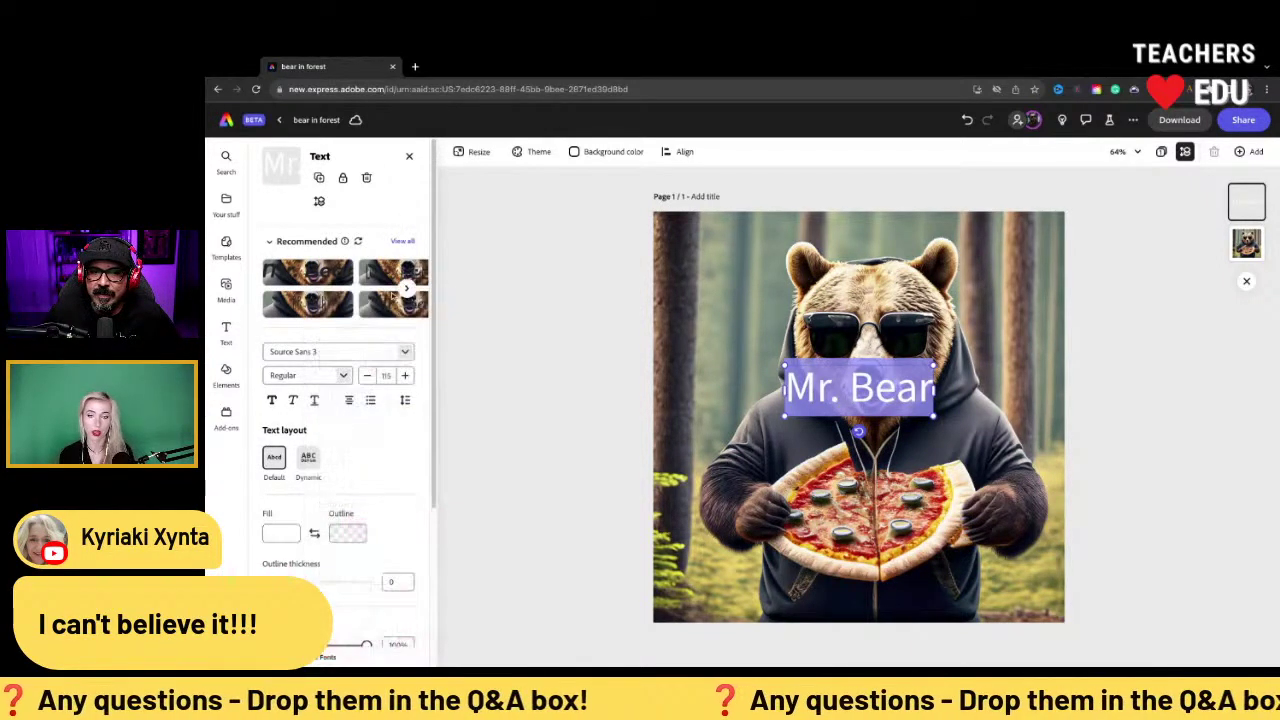
click(405, 352)
click(330, 411)
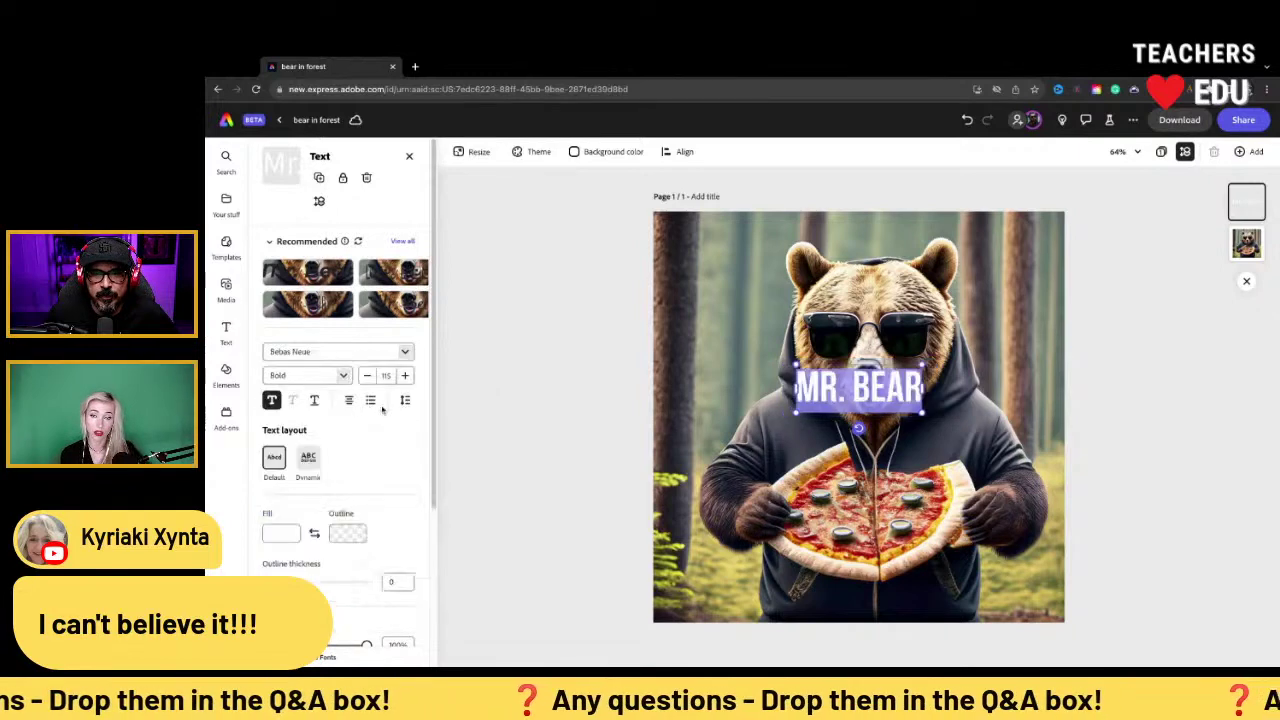
Move the "Mr. Bear" text to the upper-left area of the picture and enlarge it to size 175
drag(858, 388, 731, 290)
click(718, 287)
key(ctrl+shift+period)
key(ctrl+shift+period)
key(ctrl+shift+period)
key(ctrl+shift+period)
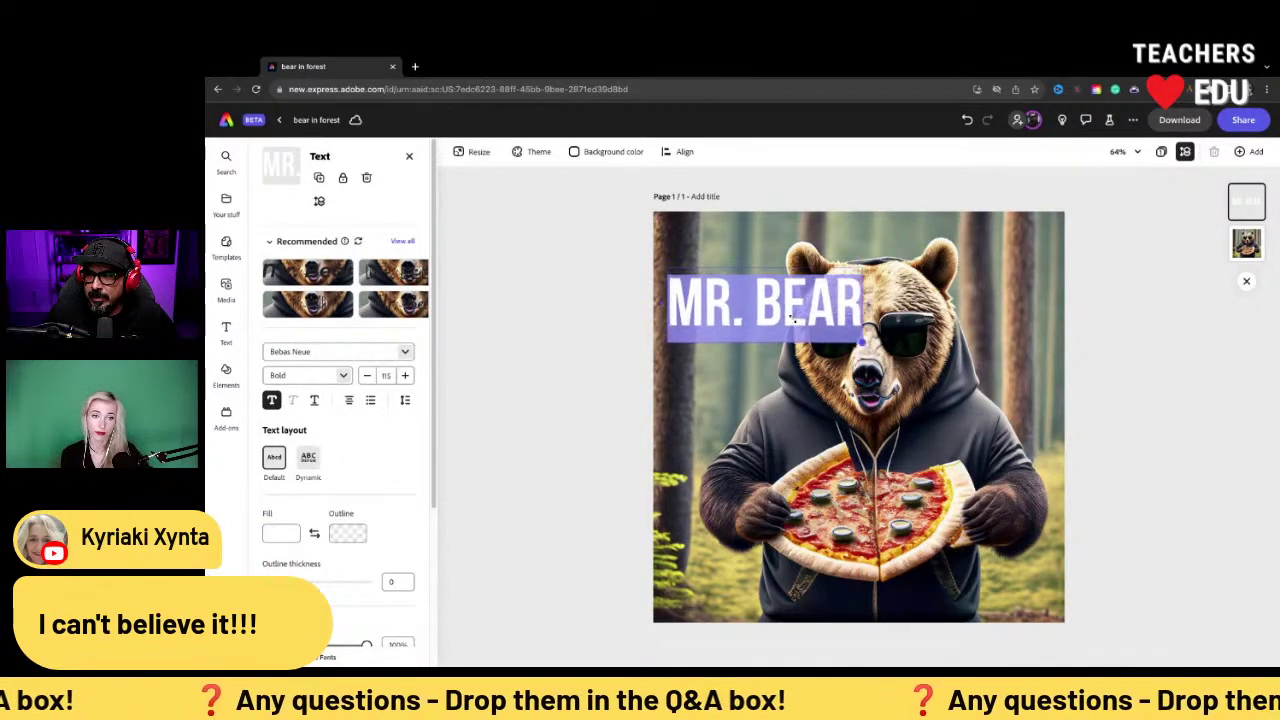
key(Escape)
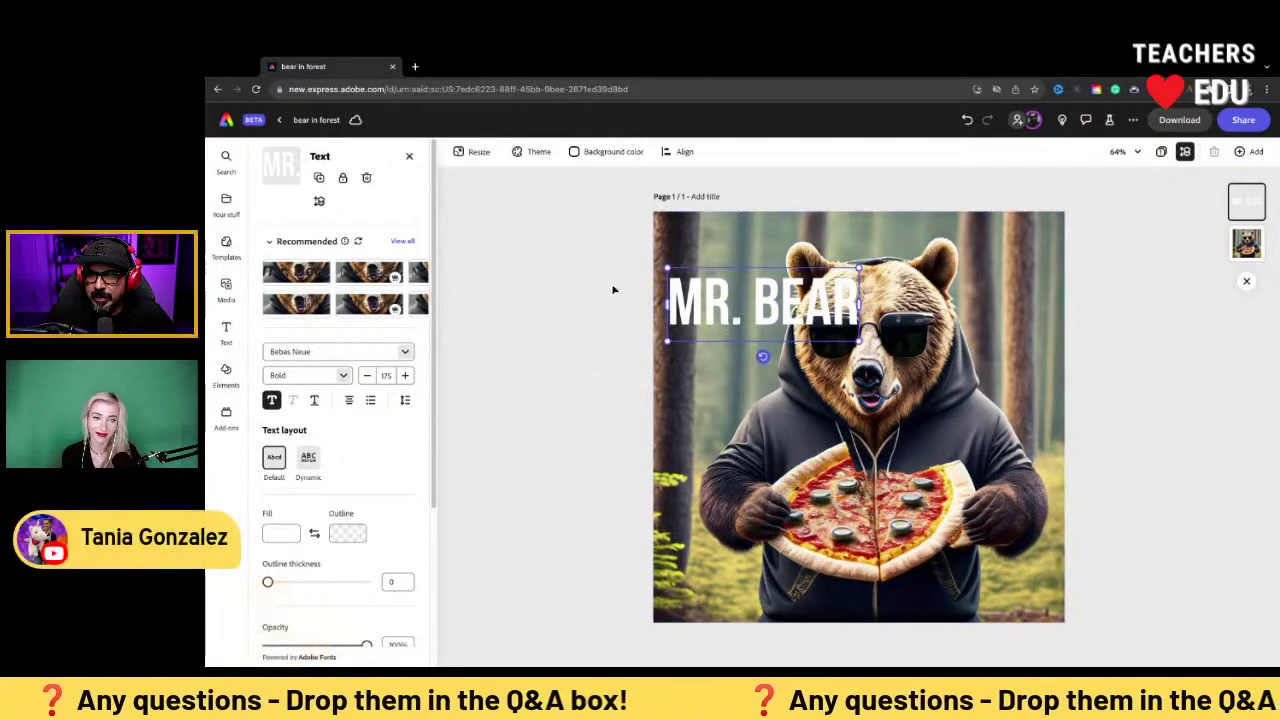
drag(722, 296, 722, 274)
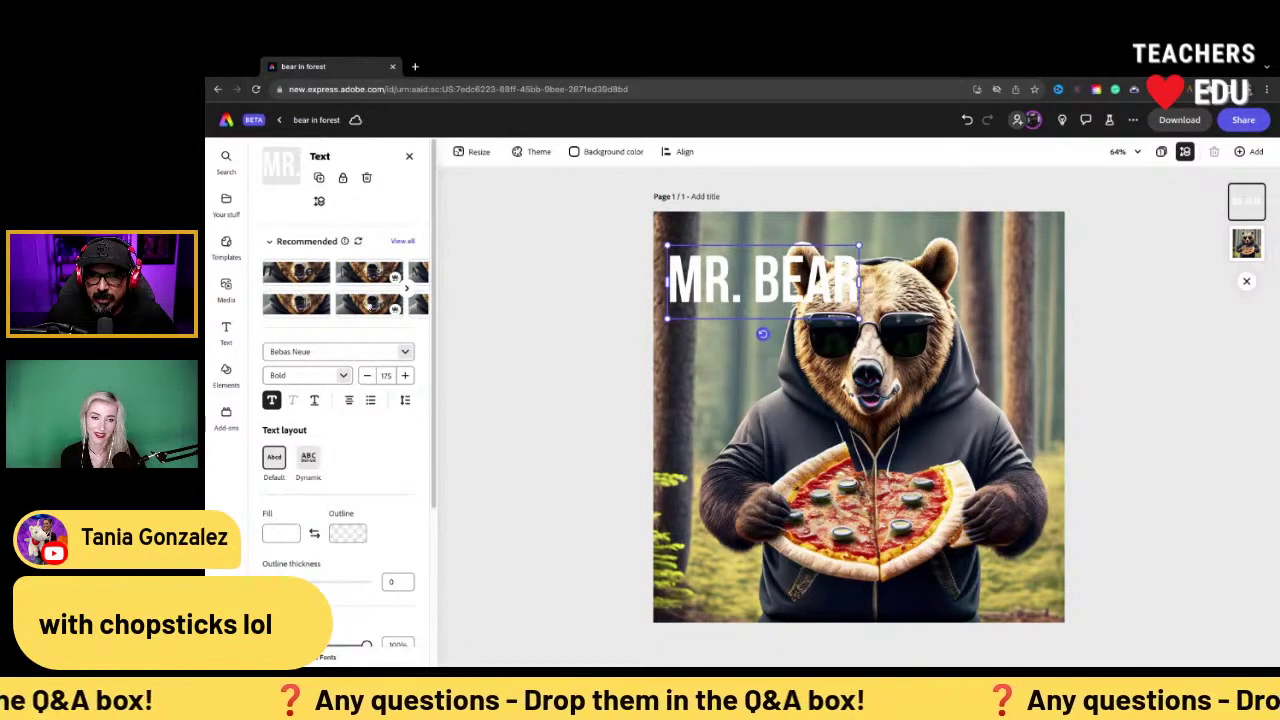
Give the "Mr. Bear" text the Dynamic layout and a Smooth shadow
scroll(356, 400, down, 2)
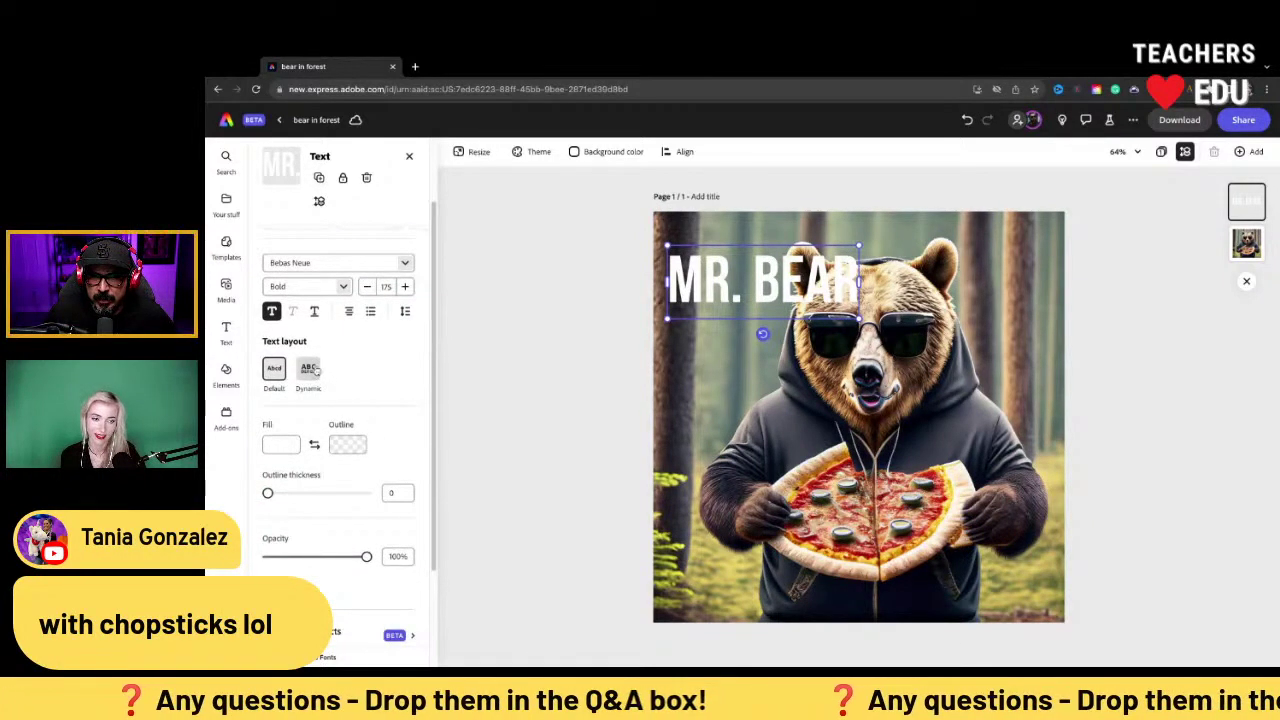
click(310, 370)
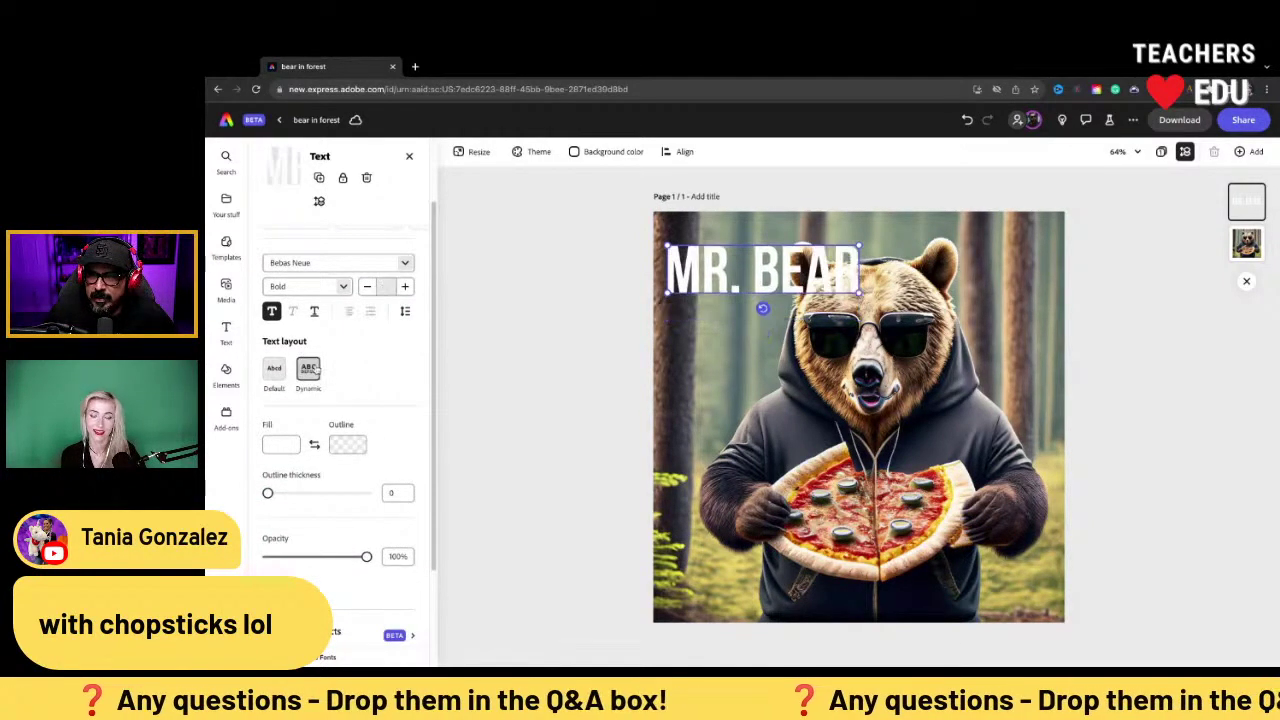
scroll(383, 517, down, 3)
click(407, 532)
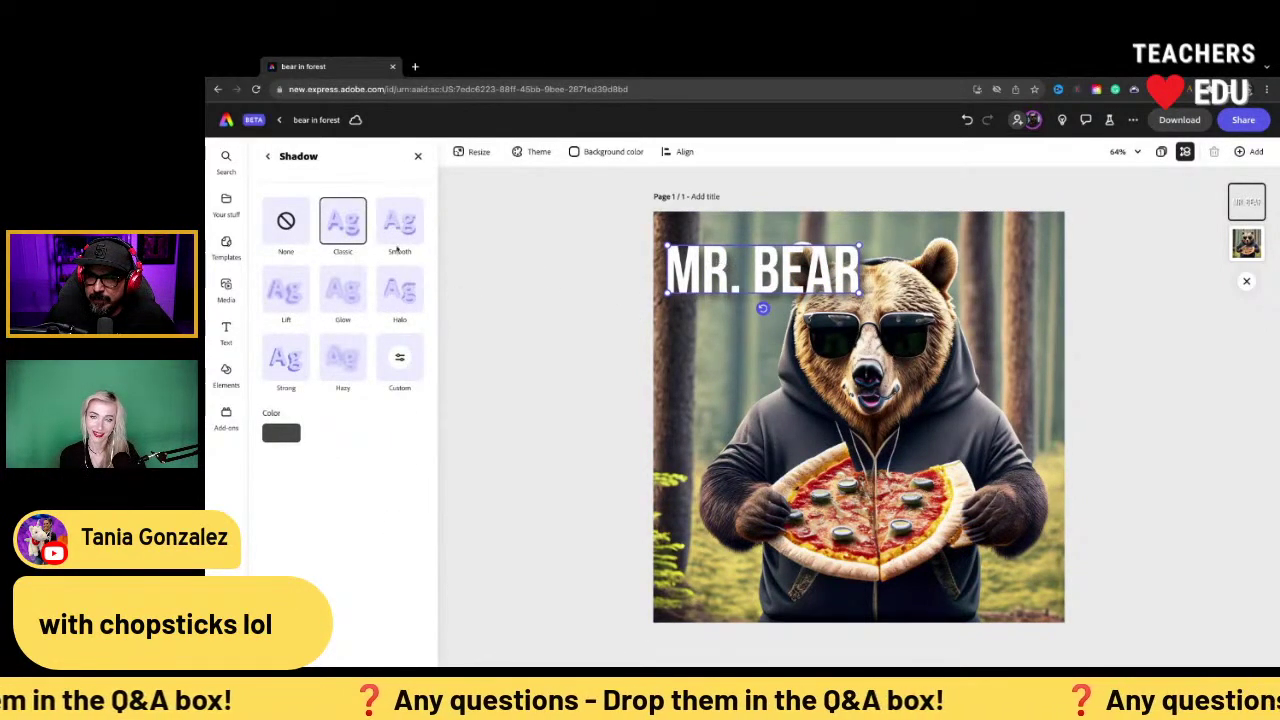
click(399, 228)
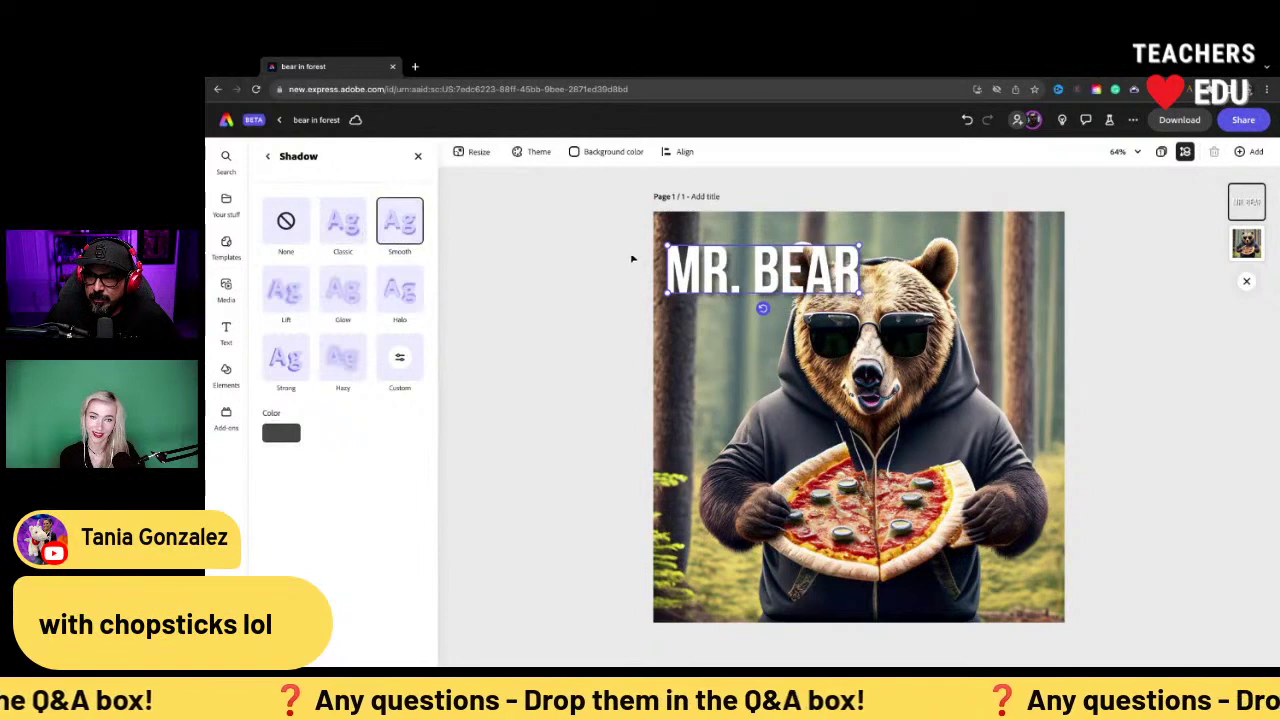
Nudge the "Mr. Bear" text slightly to the right and give it a Fade in animation
click(575, 368)
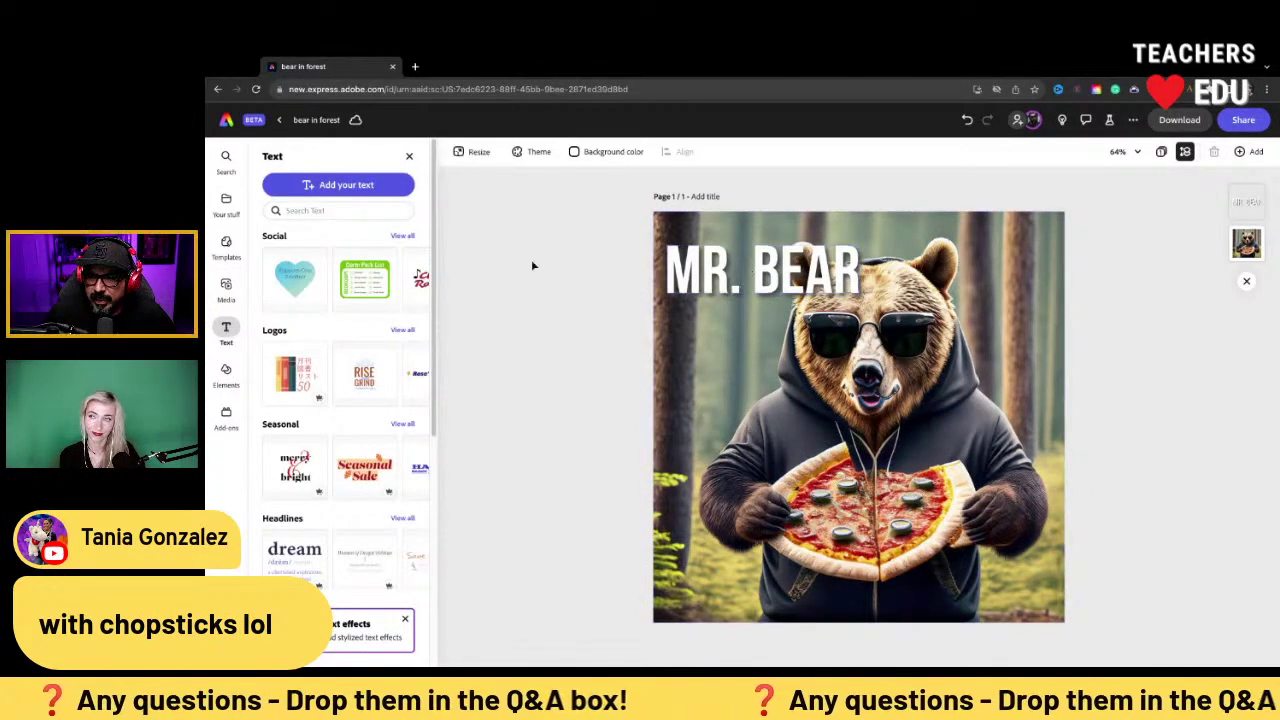
drag(760, 272, 769, 272)
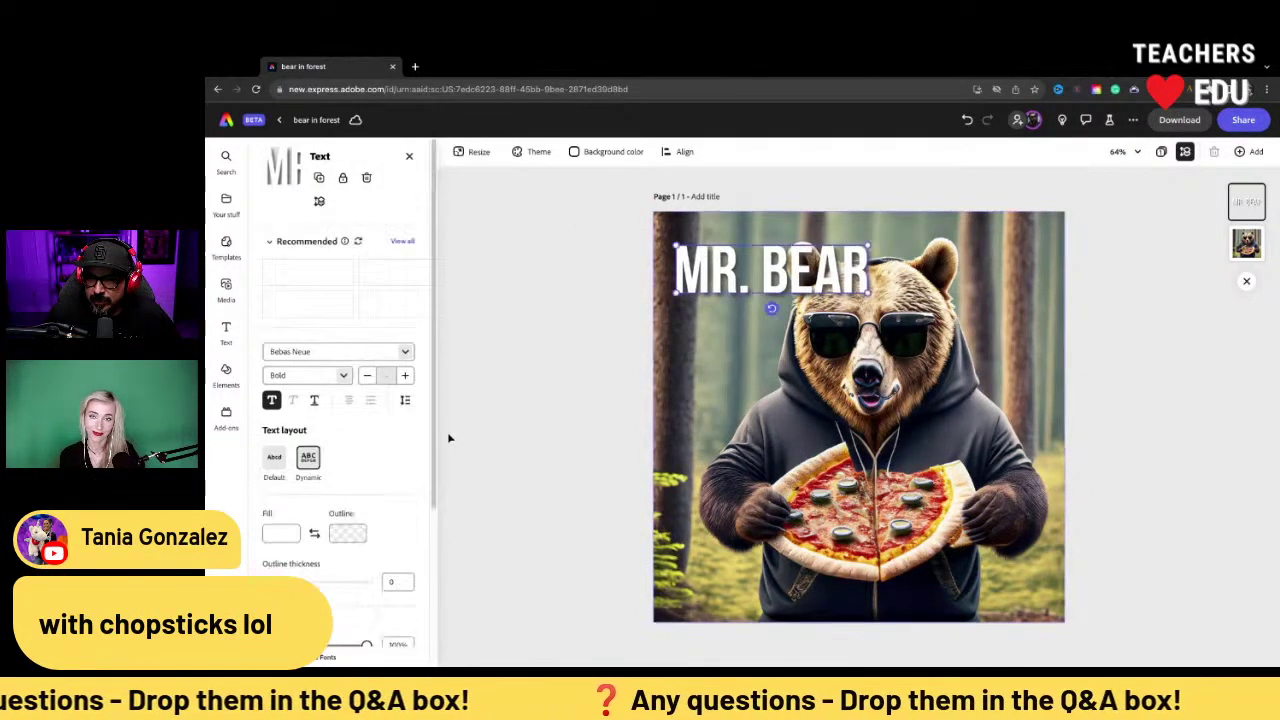
scroll(432, 416, down, 3)
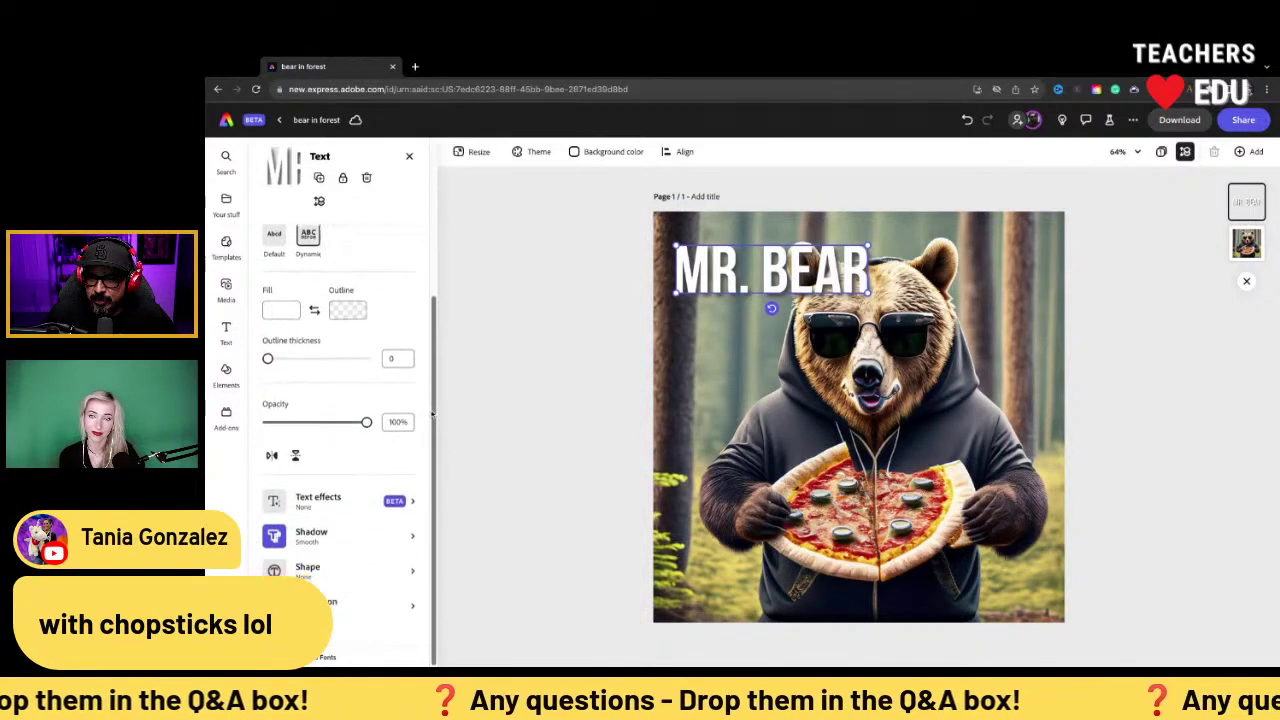
click(413, 607)
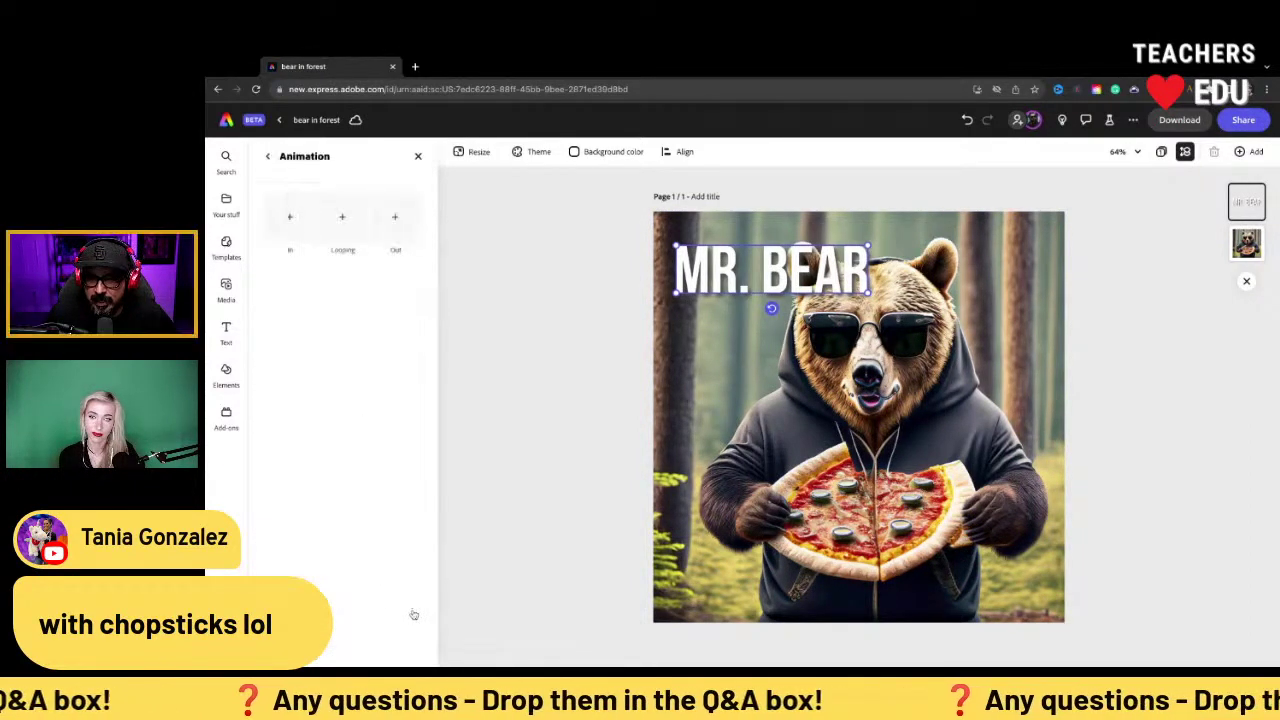
click(292, 228)
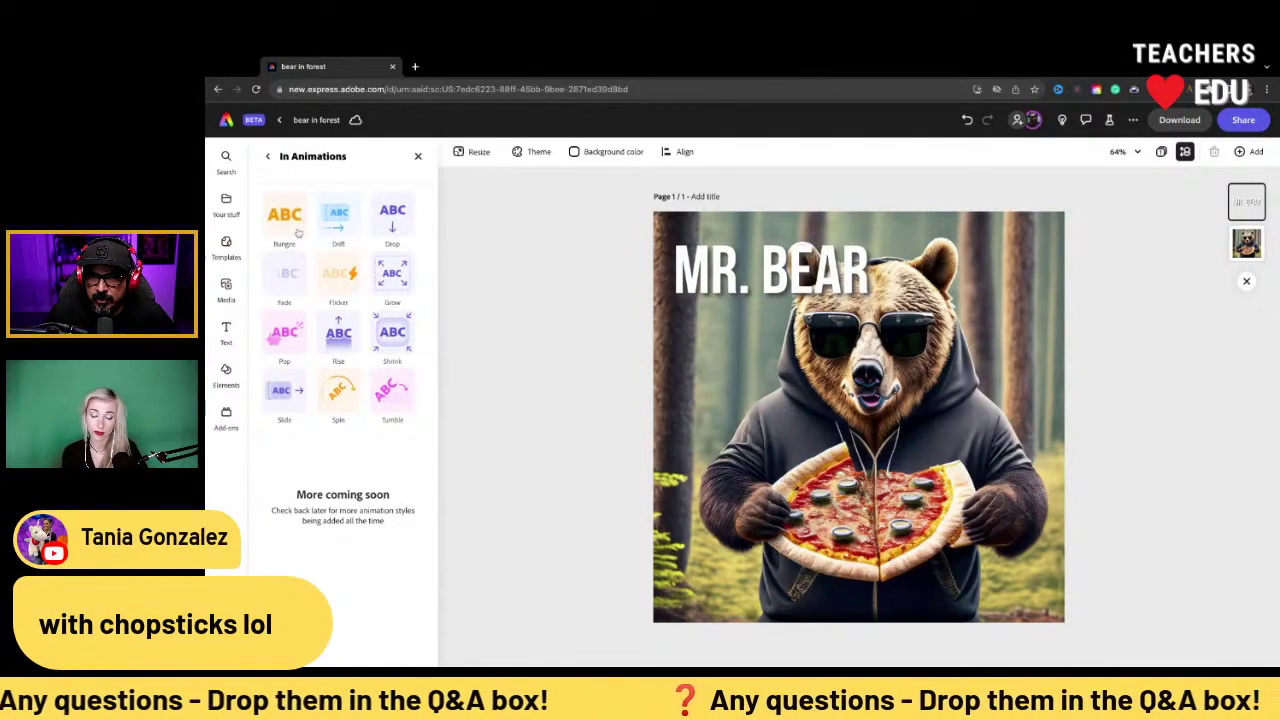
click(296, 279)
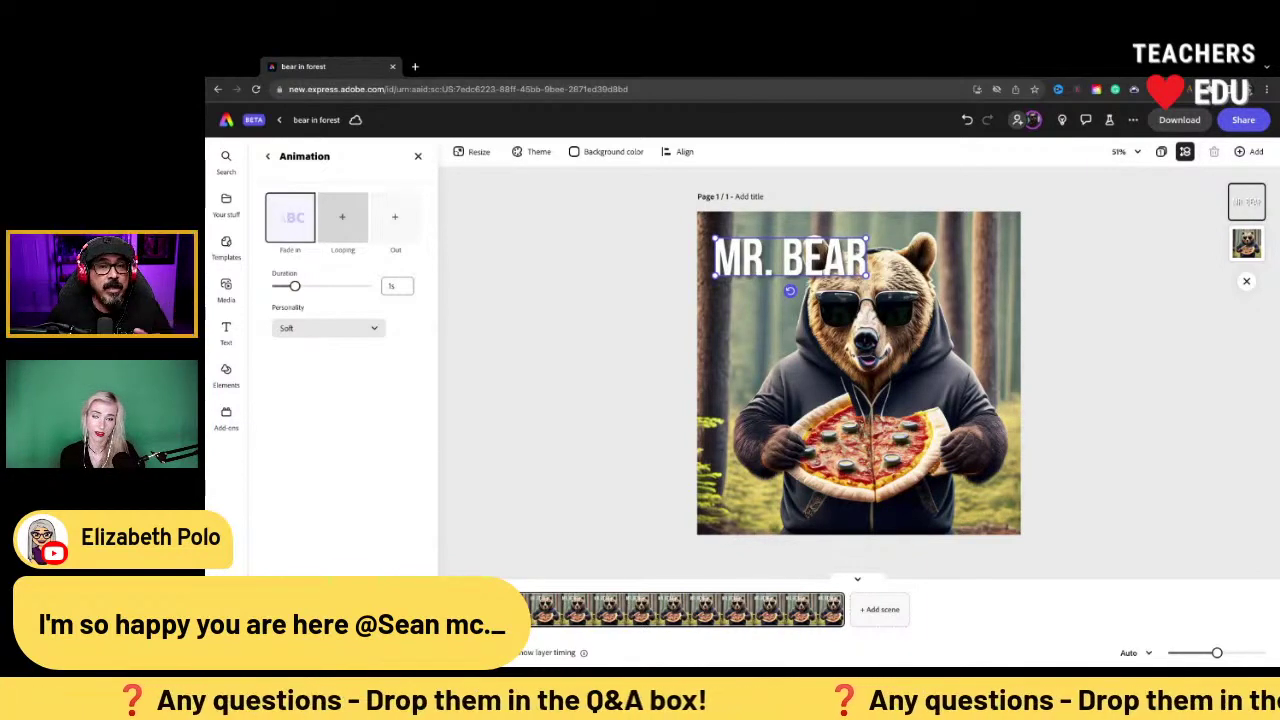
Add a Wiggle looping animation and a Pop out animation to the "Mr. Bear" text, and deselect it
click(342, 217)
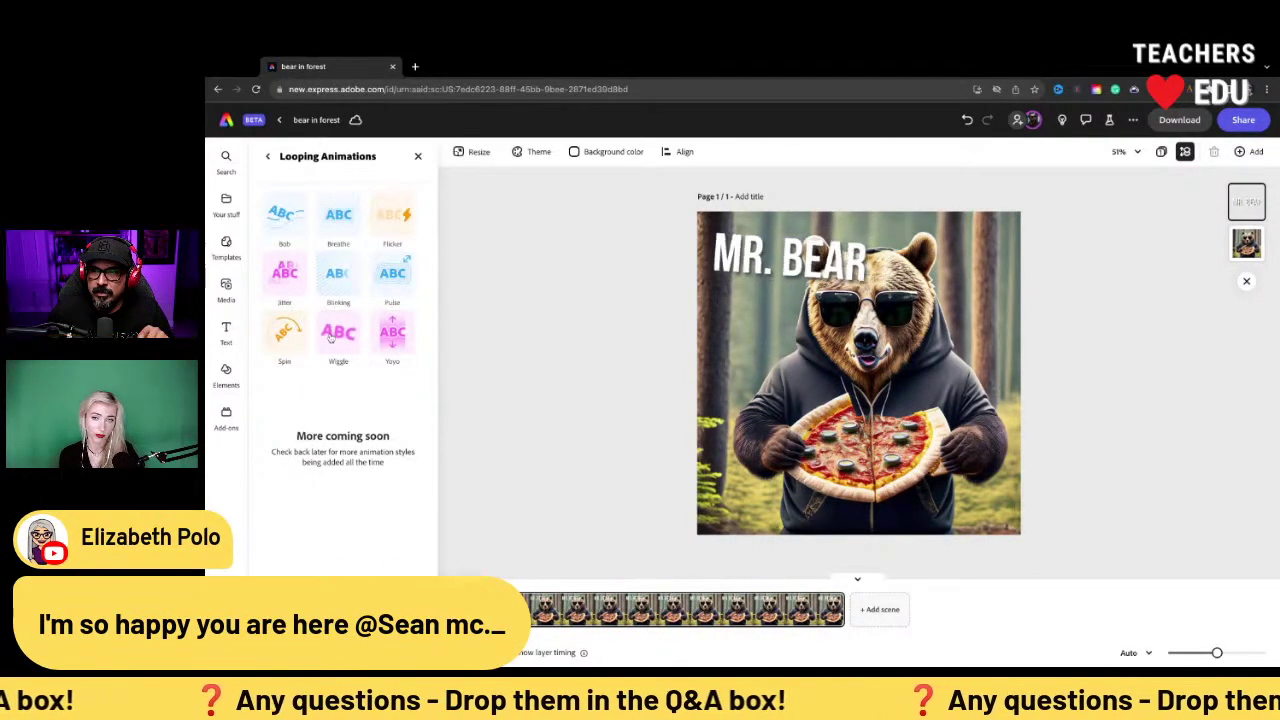
click(331, 337)
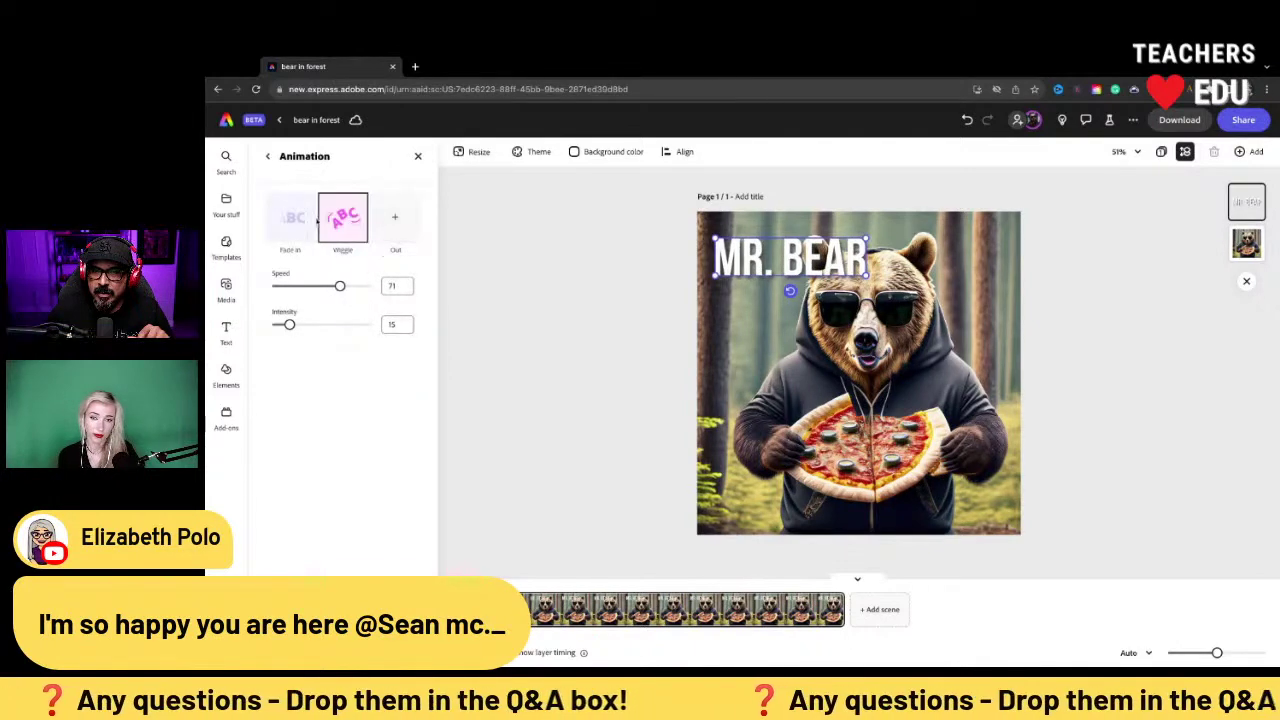
click(390, 218)
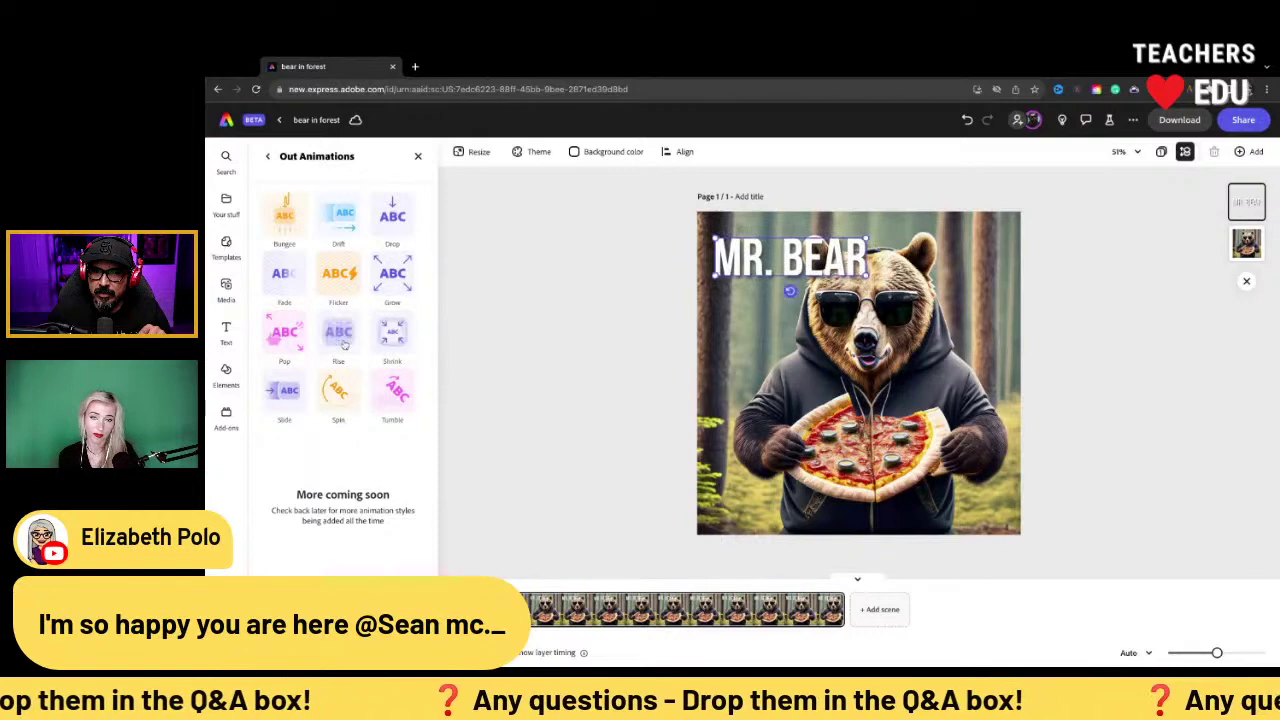
click(290, 333)
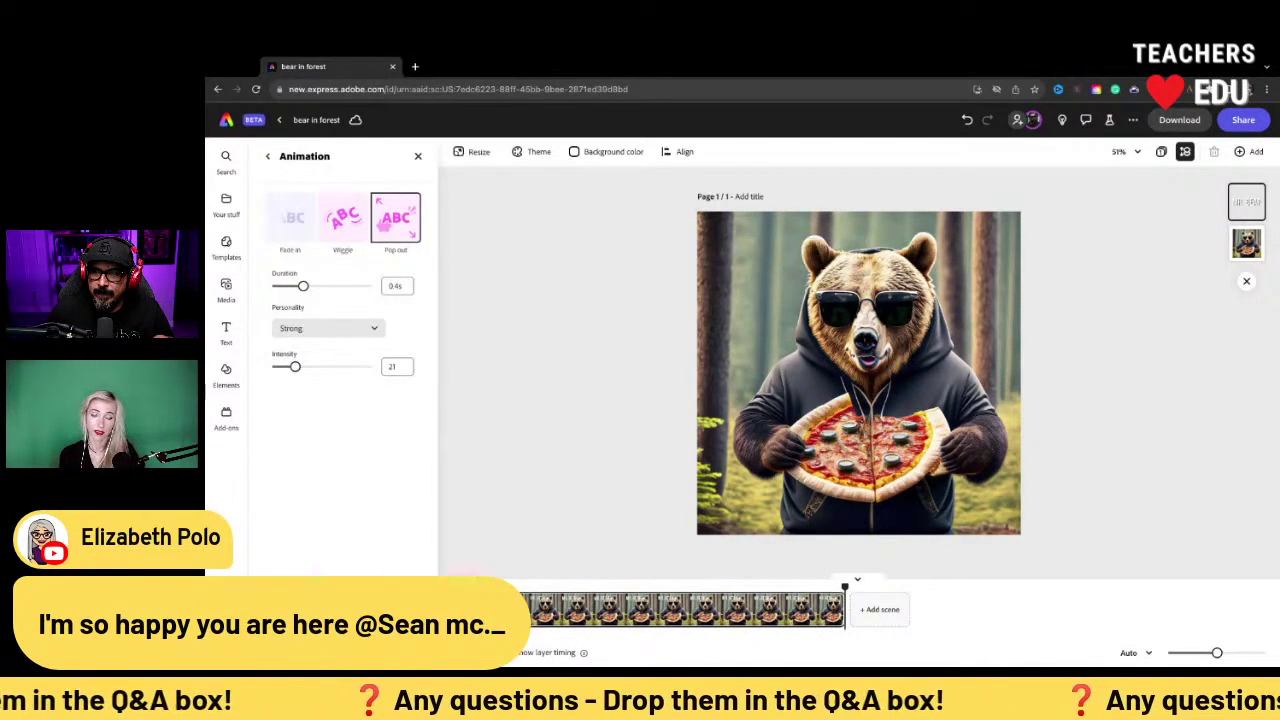
click(520, 430)
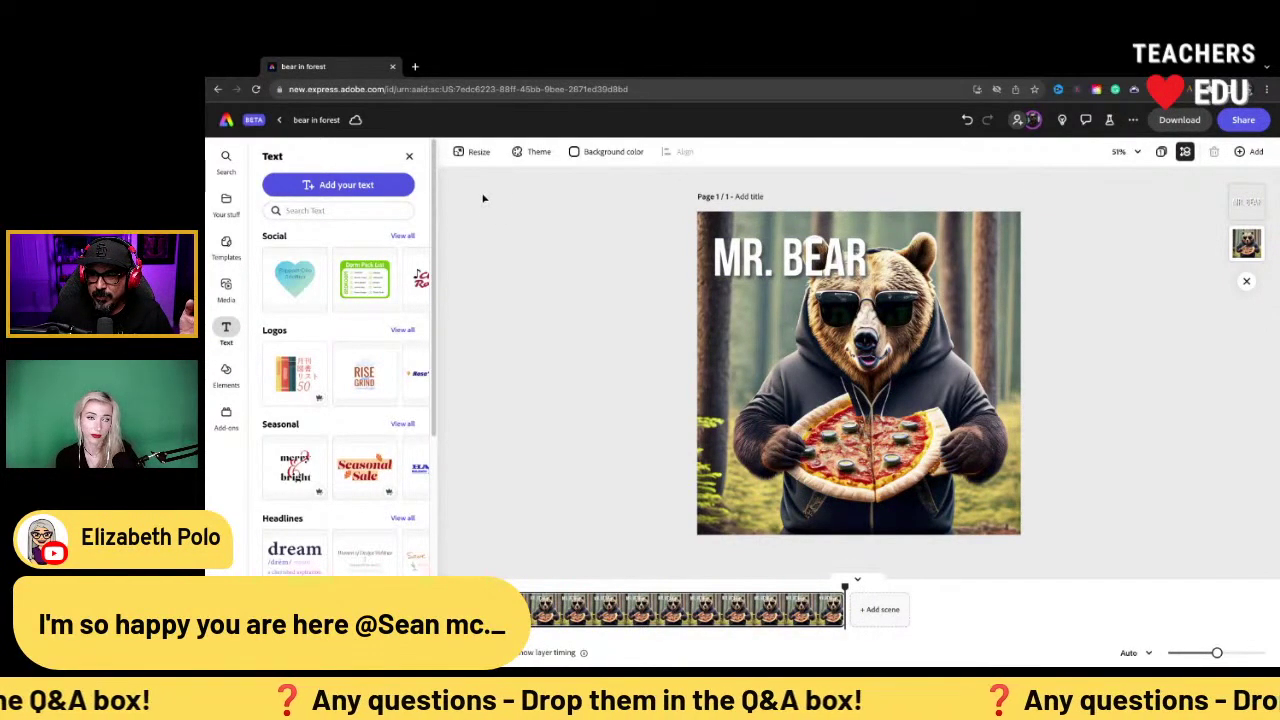
Leave the project, view the saved files and reopen "bear in forest"
click(253, 119)
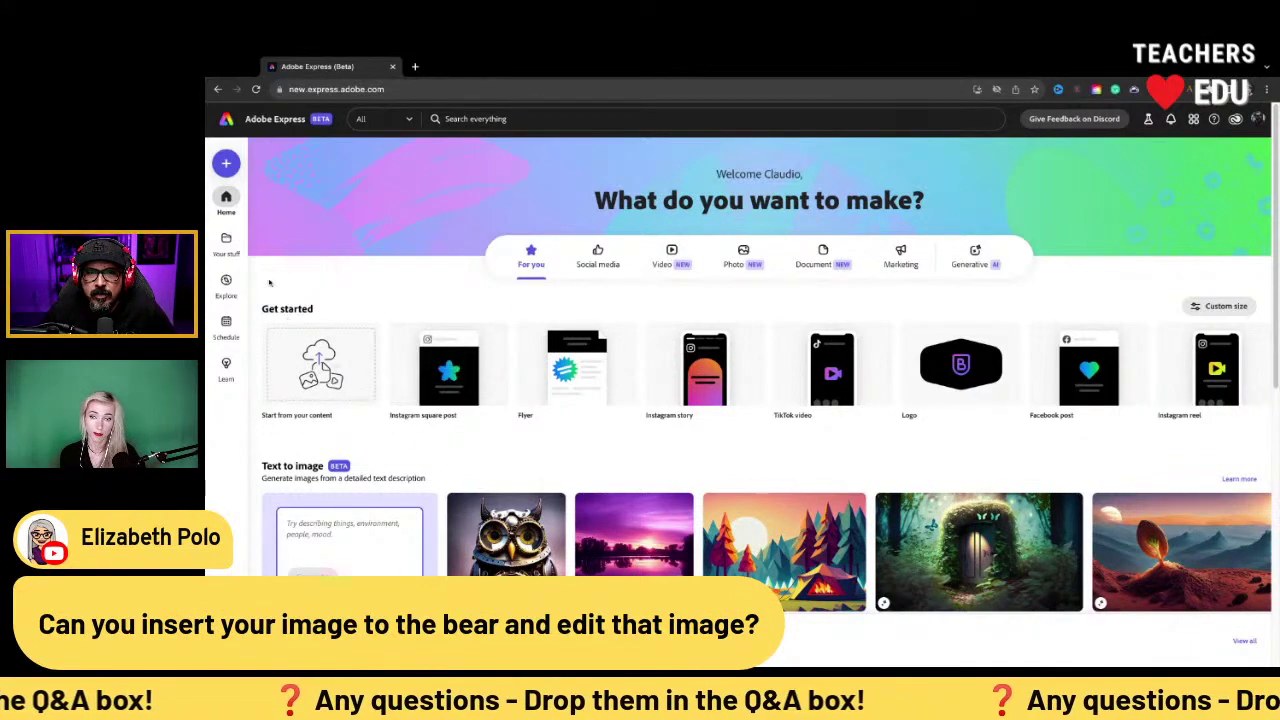
click(226, 241)
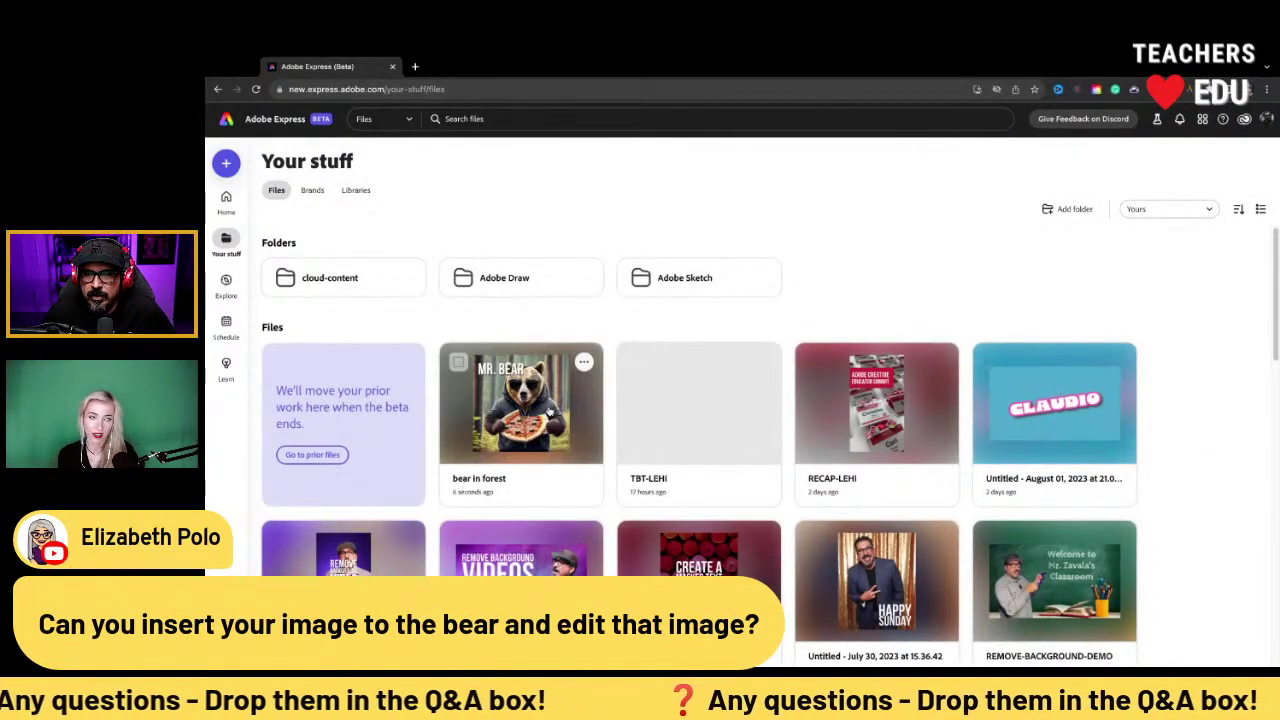
click(549, 411)
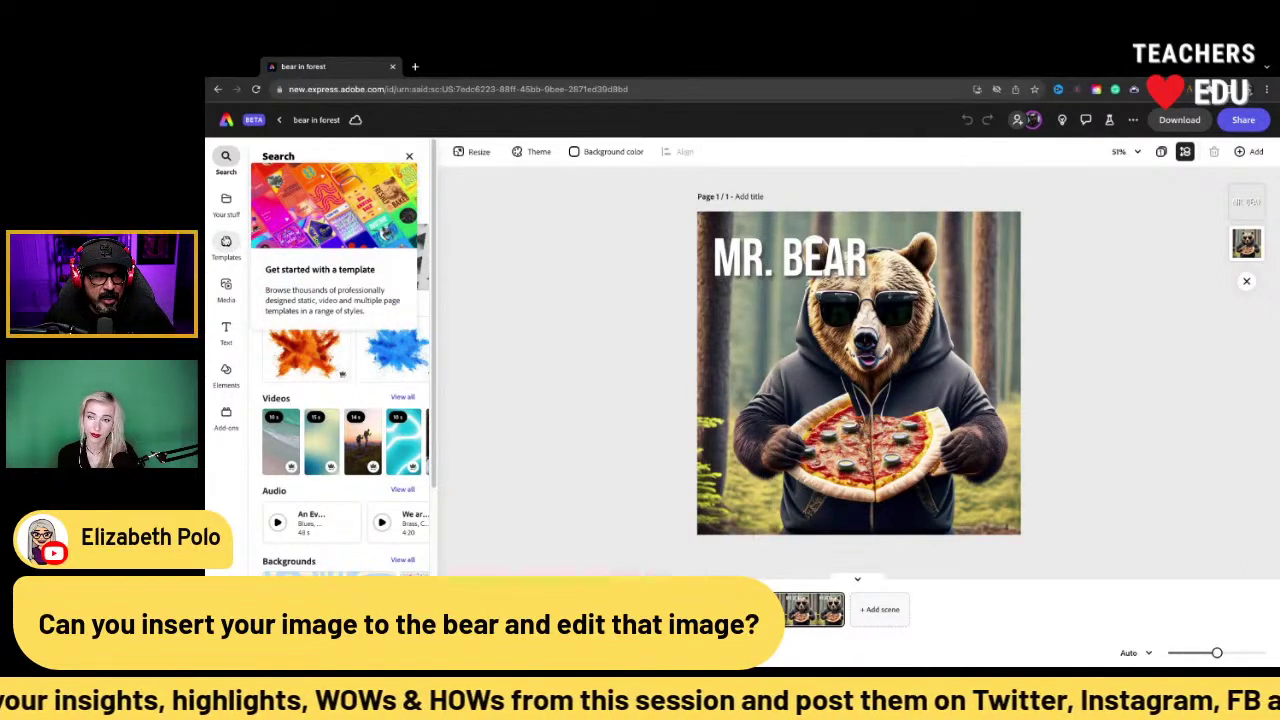
Insert the photo of the man in the cap onto the bear picture and enlarge it
click(234, 250)
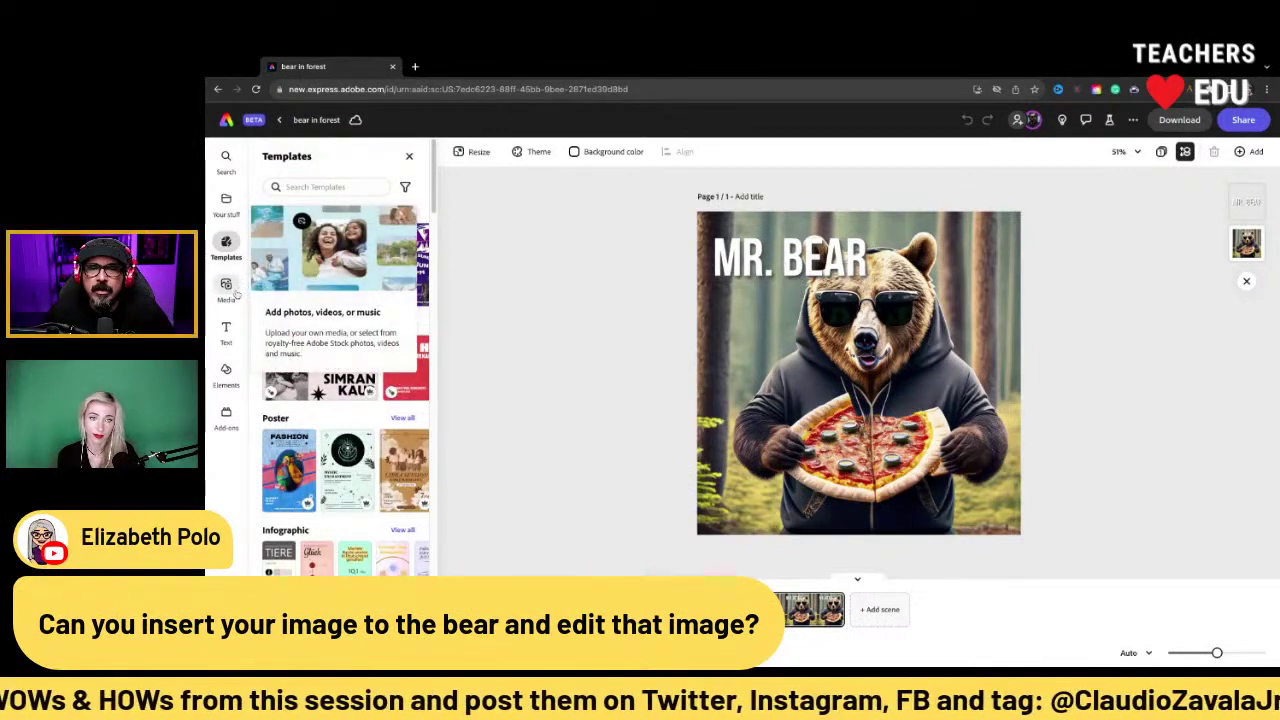
click(234, 290)
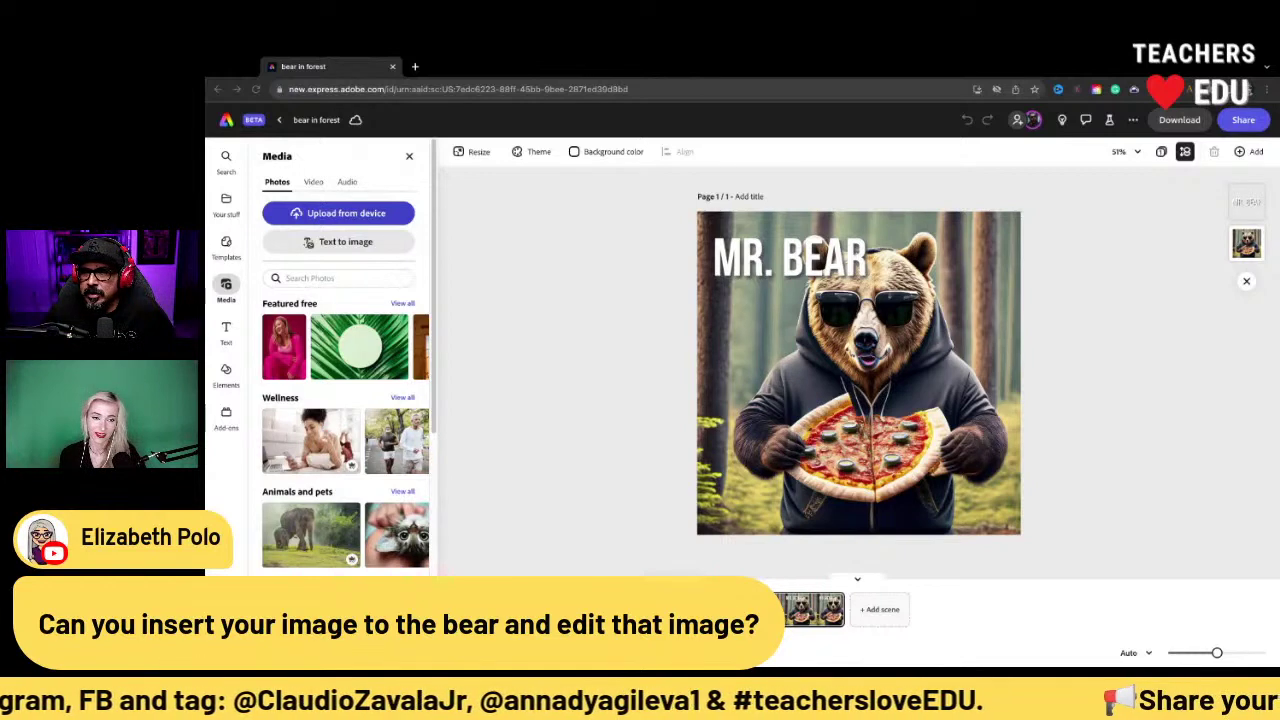
click(1149, 646)
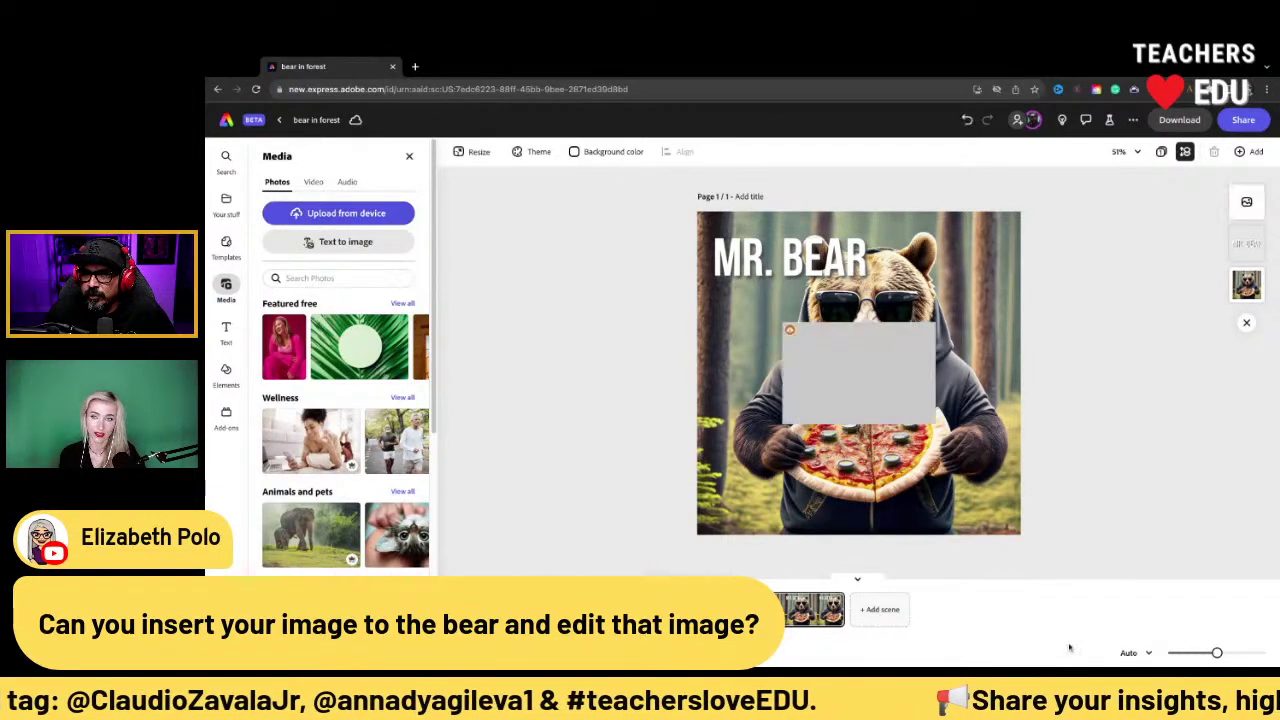
drag(896, 404, 945, 492)
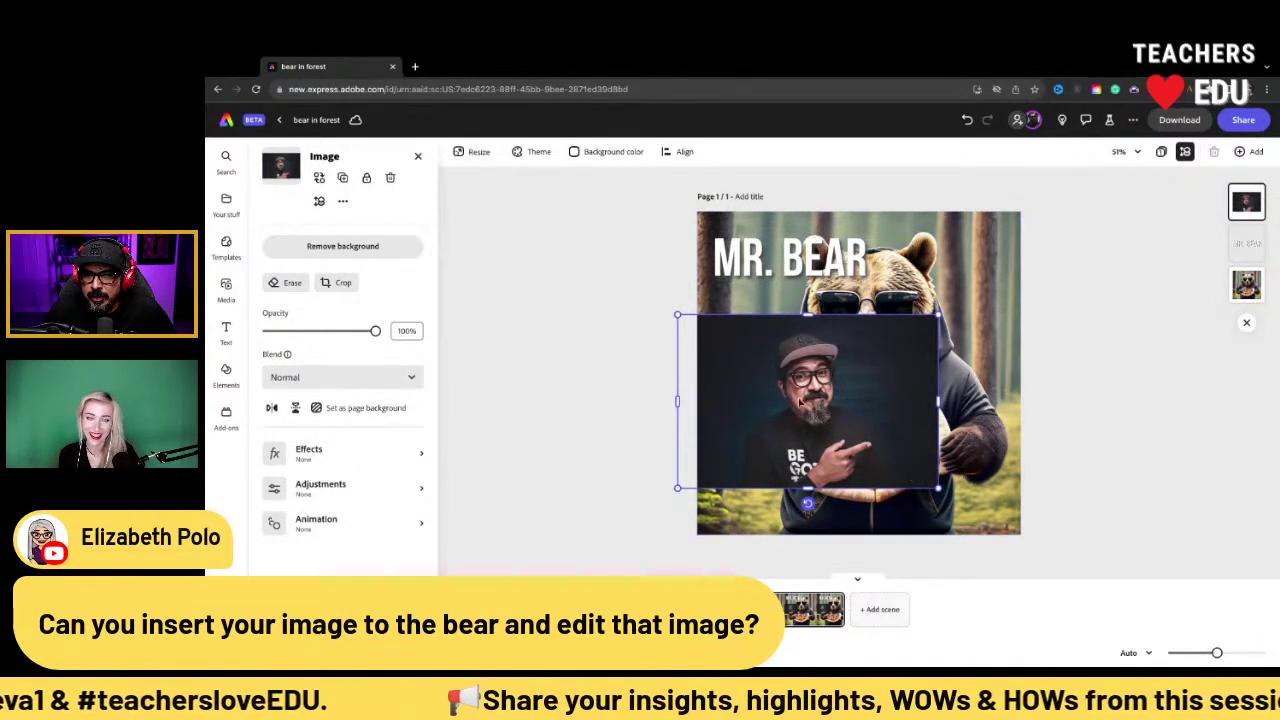
Remove the man's photo background, move the cutout to the picture's lower-left corner and enlarge it there
click(343, 250)
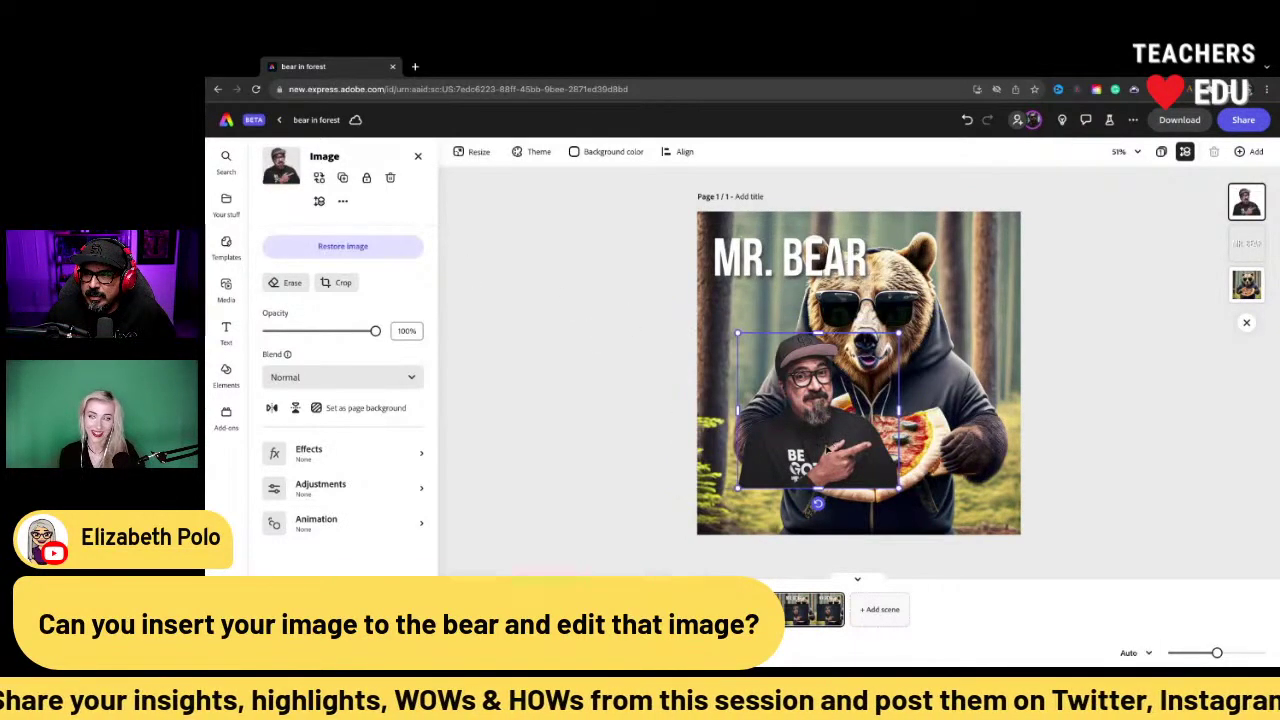
drag(827, 450, 810, 464)
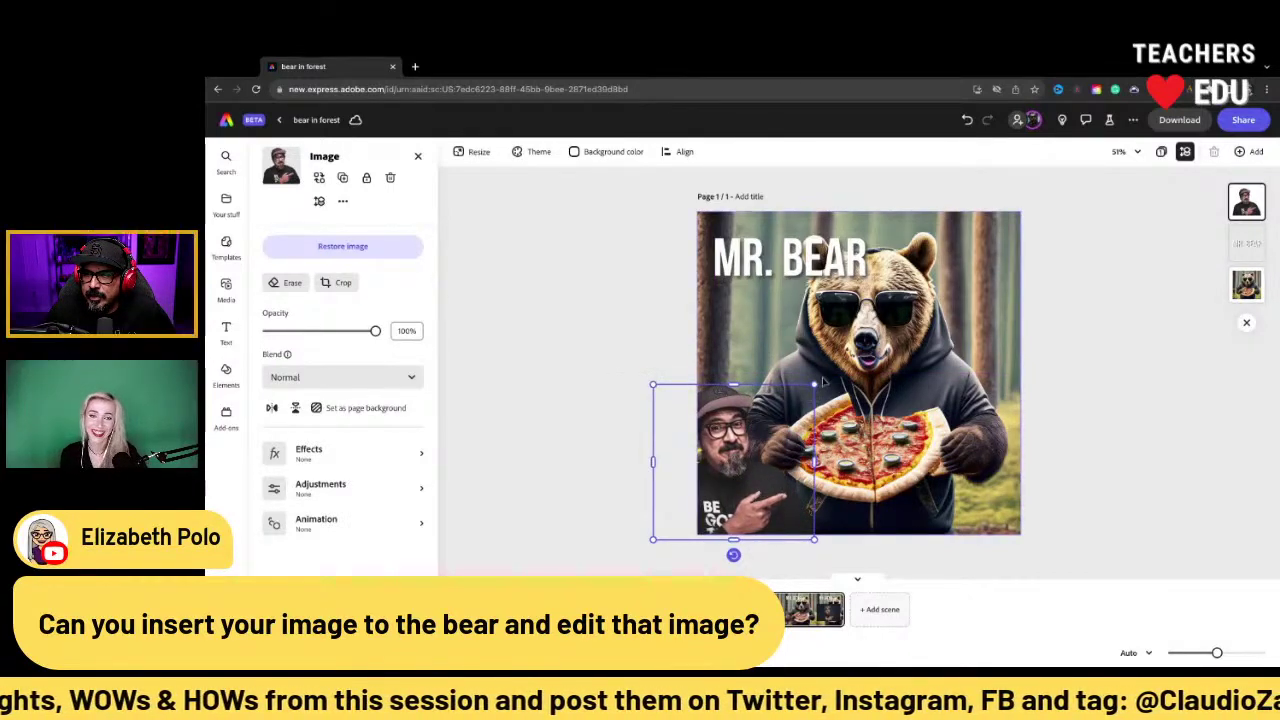
drag(815, 384, 838, 360)
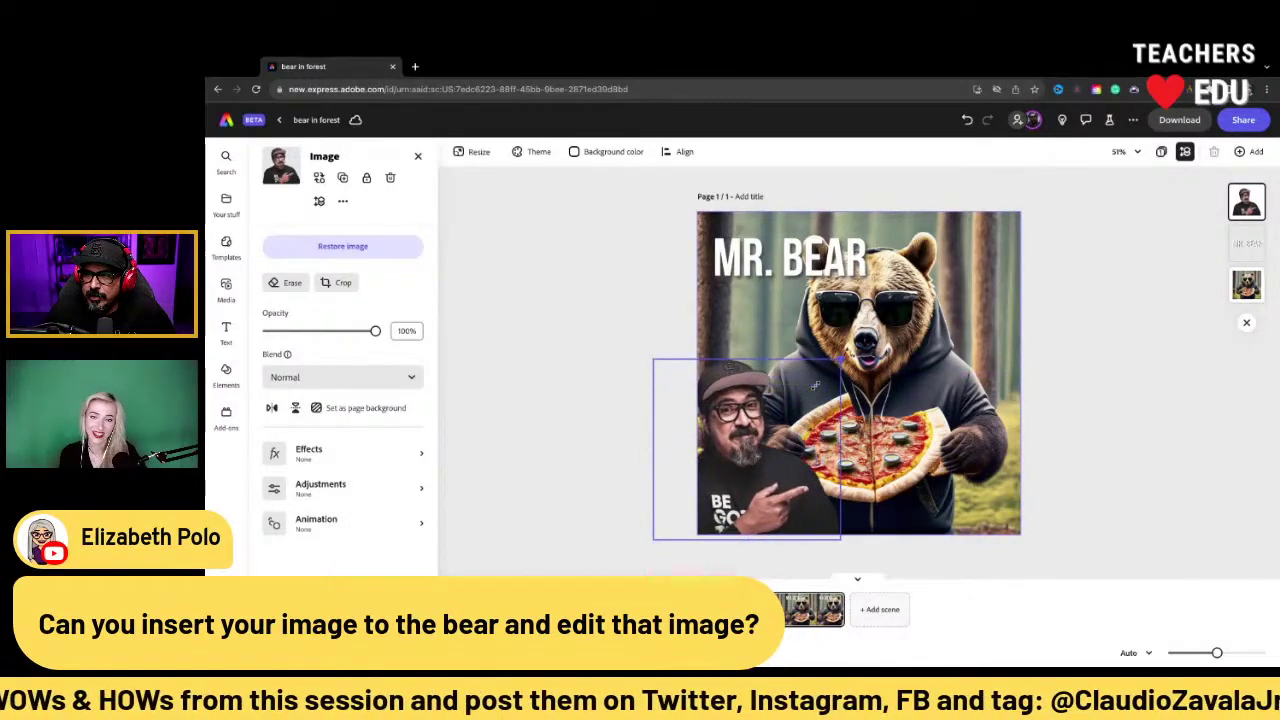
click(639, 327)
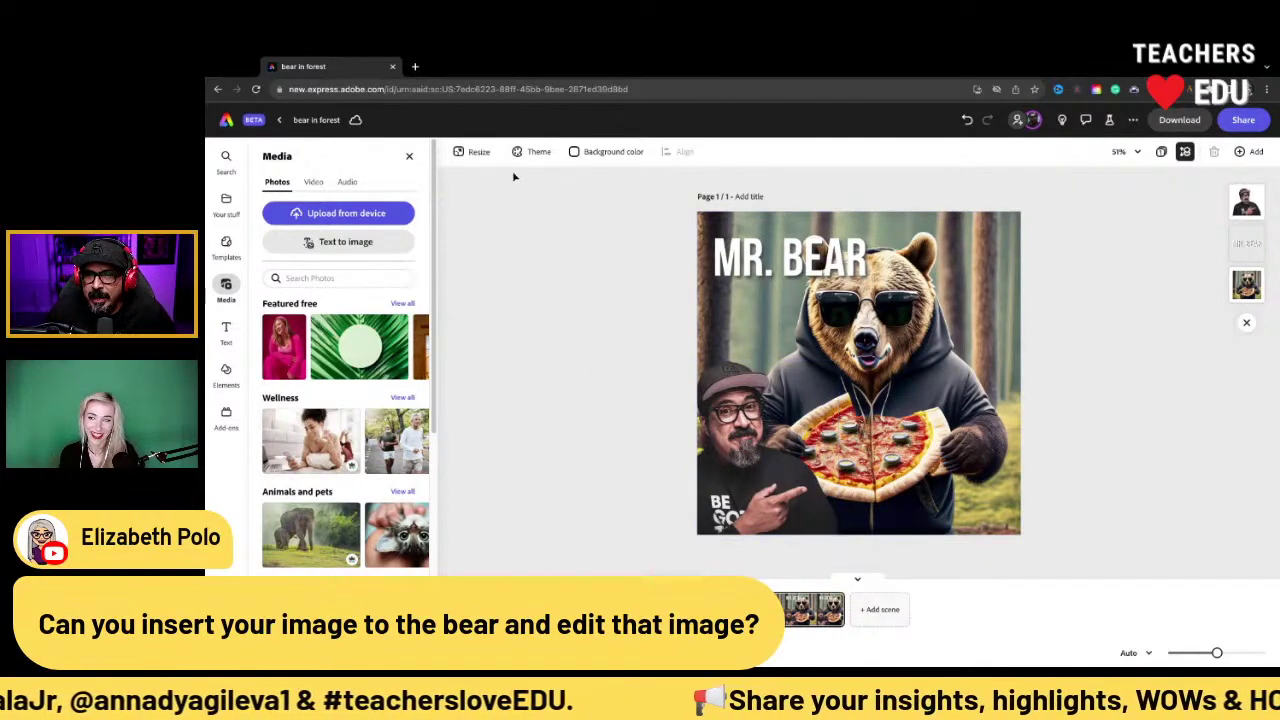
Resize the page to the Video format of 1,920 x 1,080 px
click(478, 152)
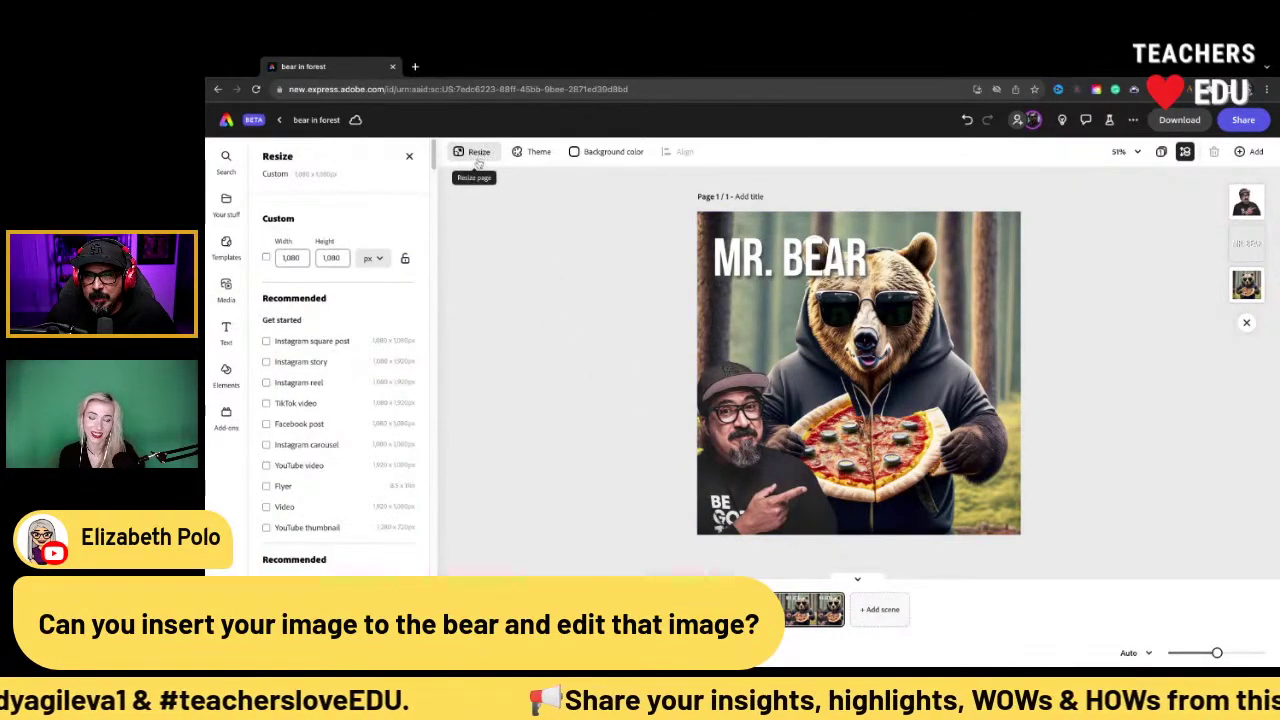
scroll(318, 393, down, 1)
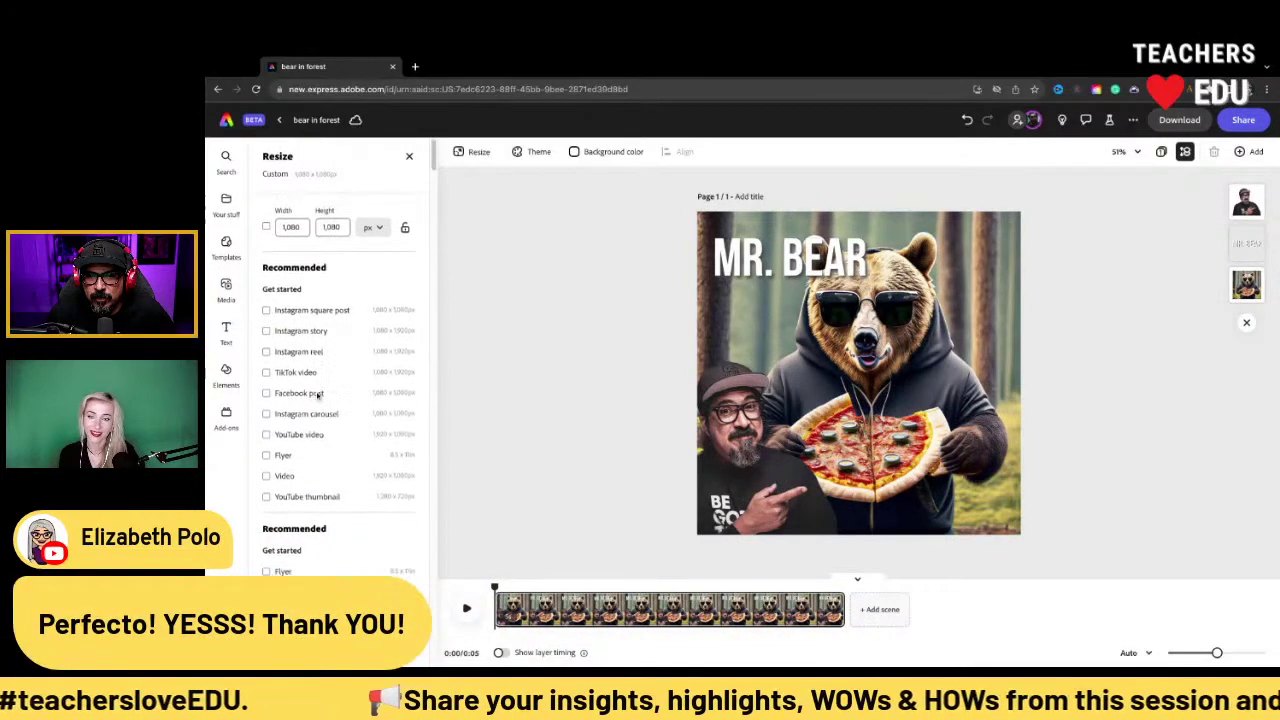
scroll(318, 395, down, 3)
scroll(316, 407, down, 6)
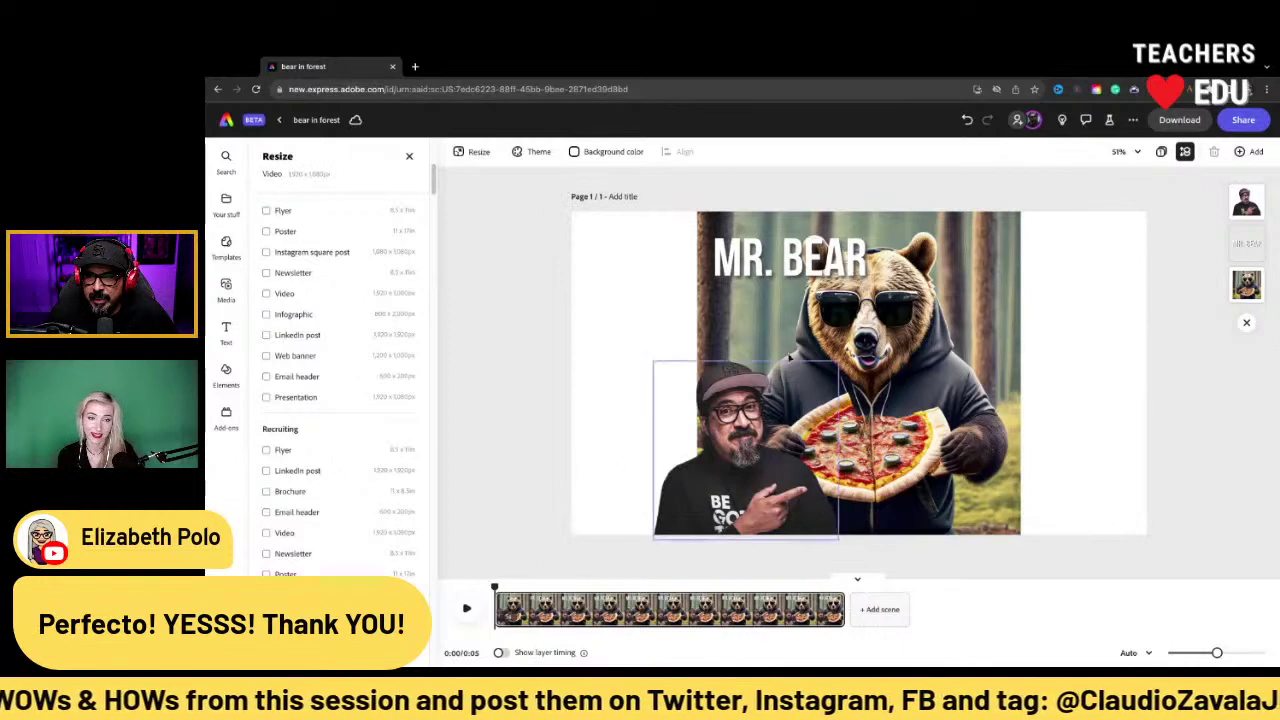
Replace the bear image with the fourth generated result and enlarge it to cover most of the wider page
click(777, 315)
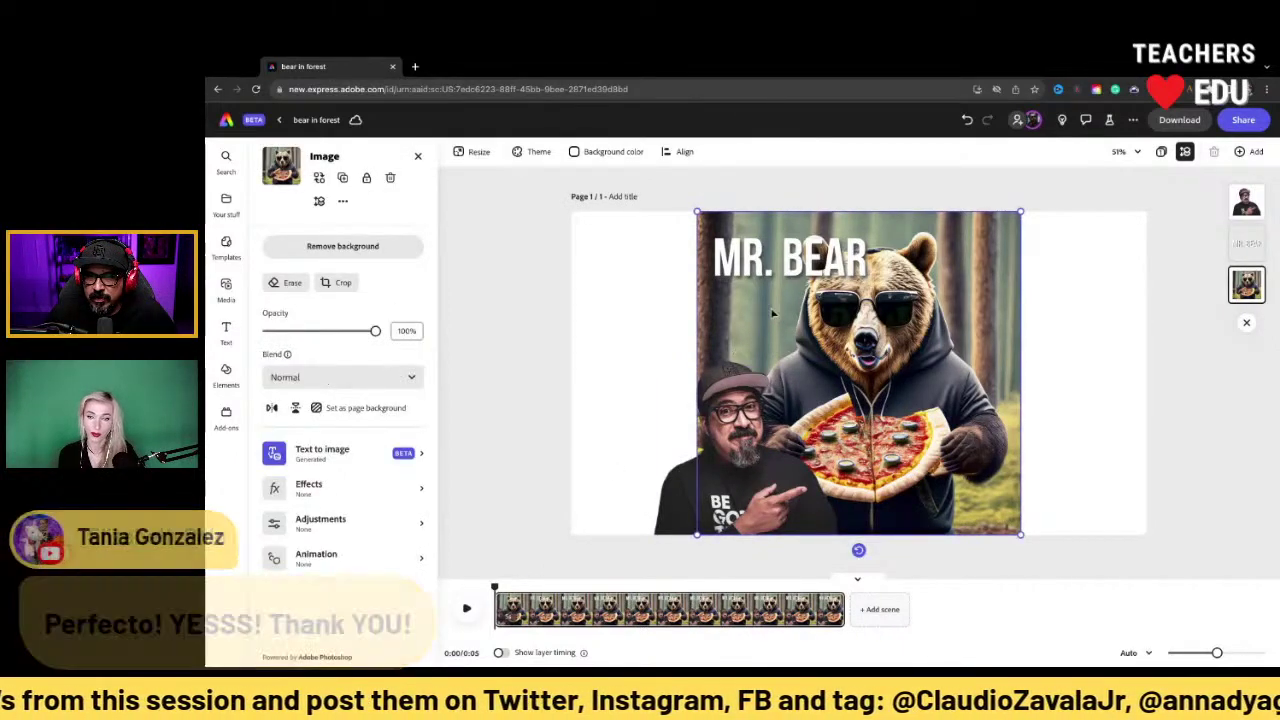
click(398, 455)
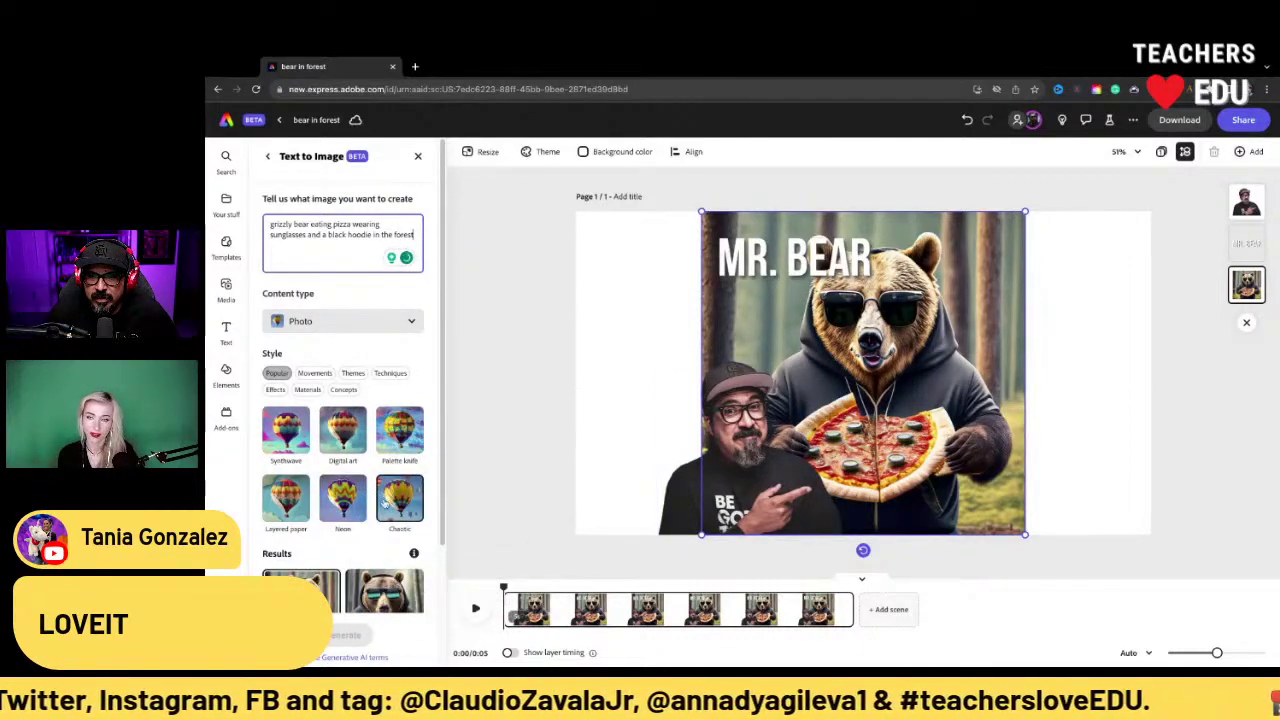
scroll(400, 470, down, 3)
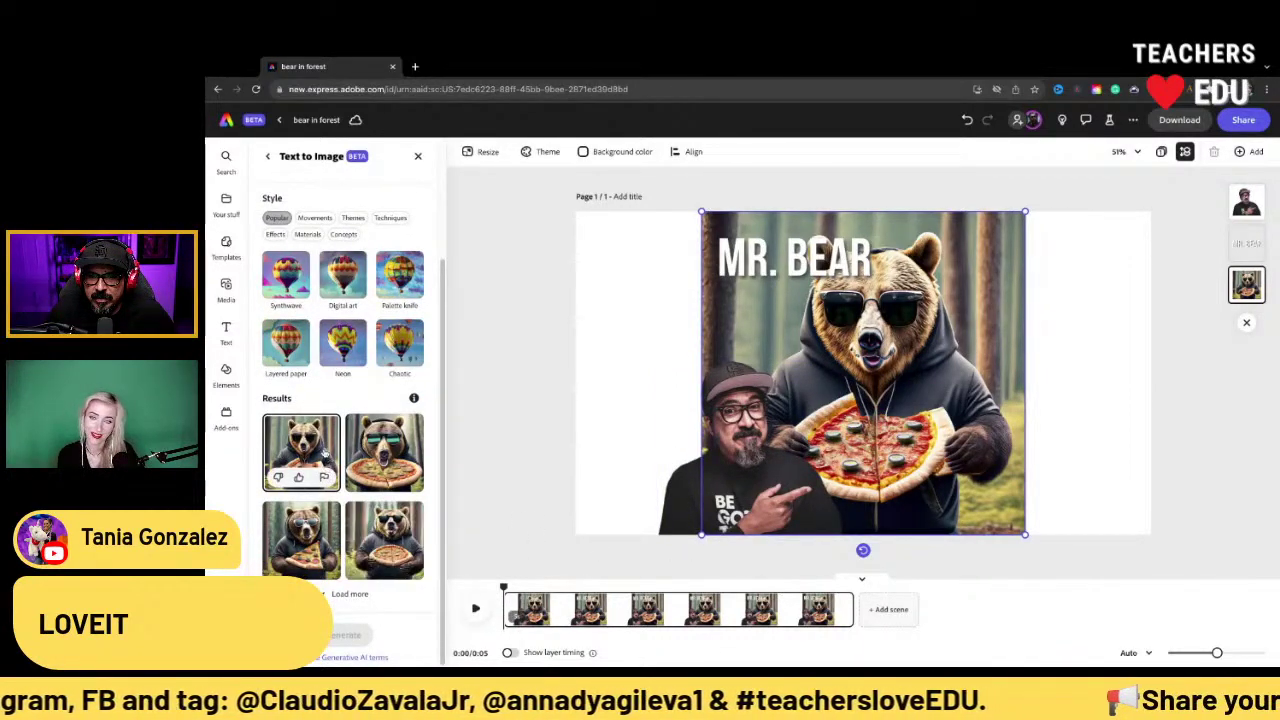
click(384, 540)
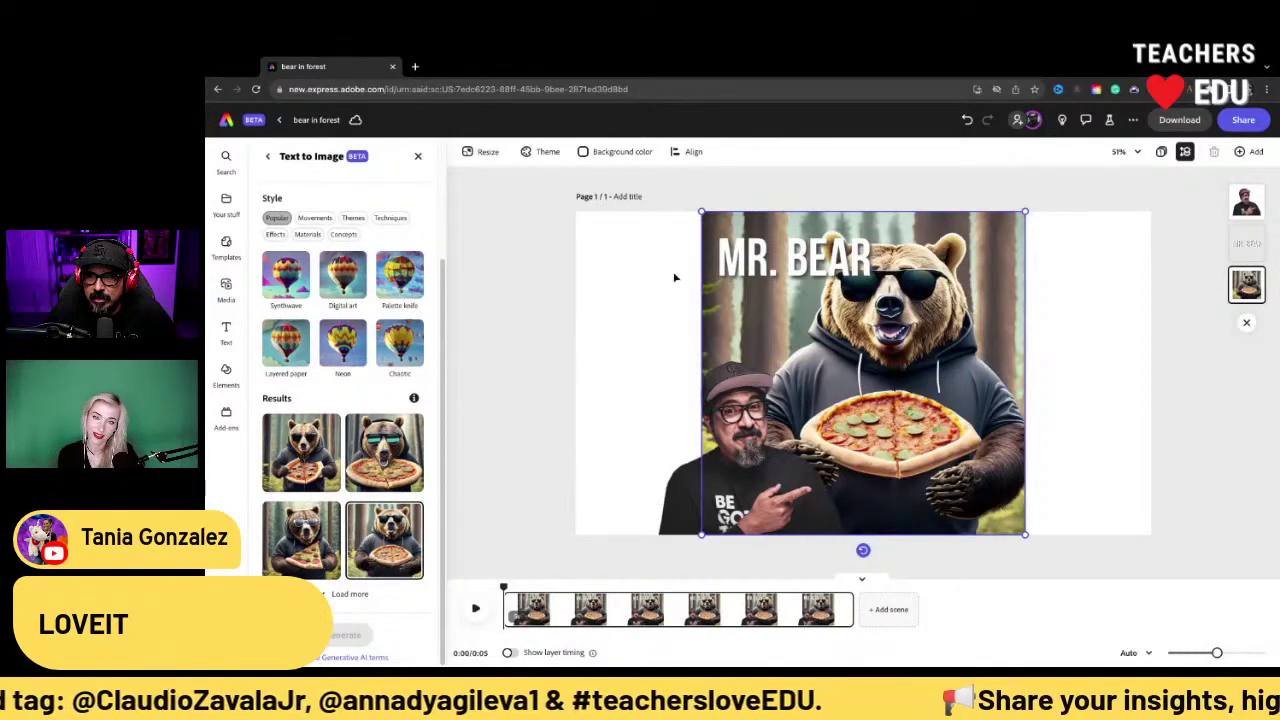
drag(702, 212, 563, 157)
drag(880, 250, 906, 379)
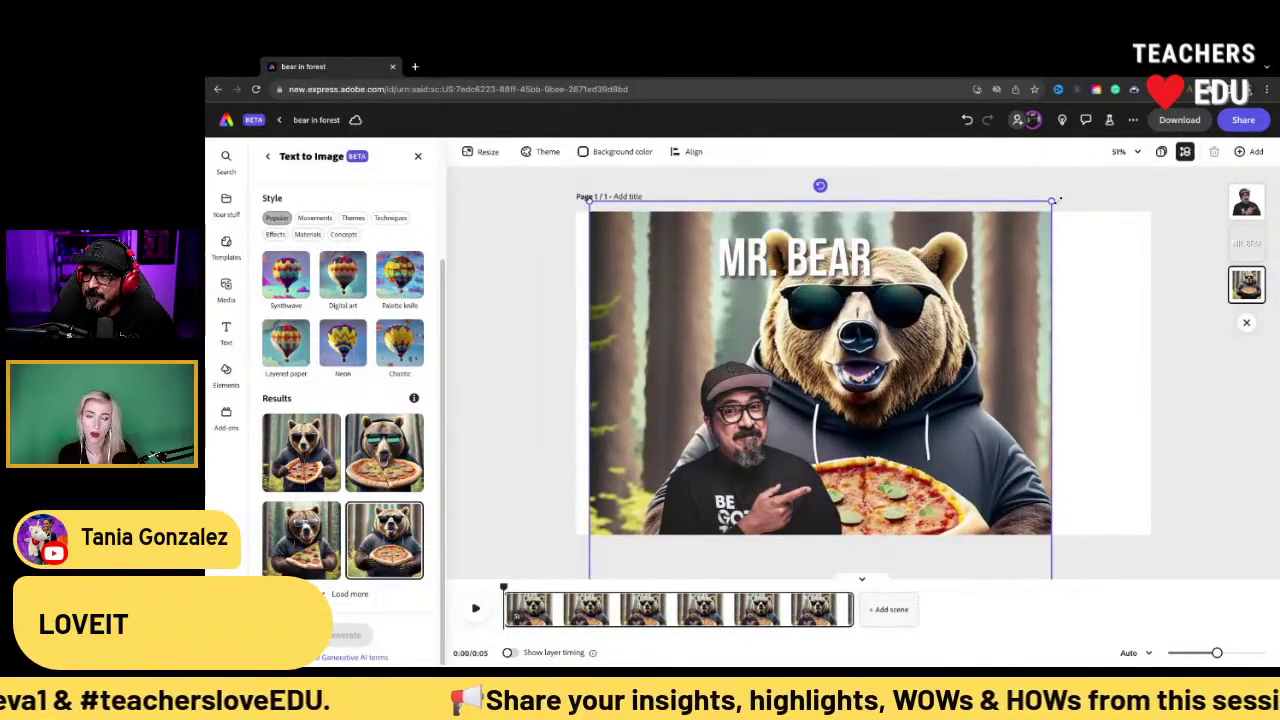
Try fitting the bear image over the page's right part with the pizza in view and the man's cutout in the lower-left corner
click(1034, 236)
drag(1046, 201, 1192, 128)
drag(814, 361, 844, 441)
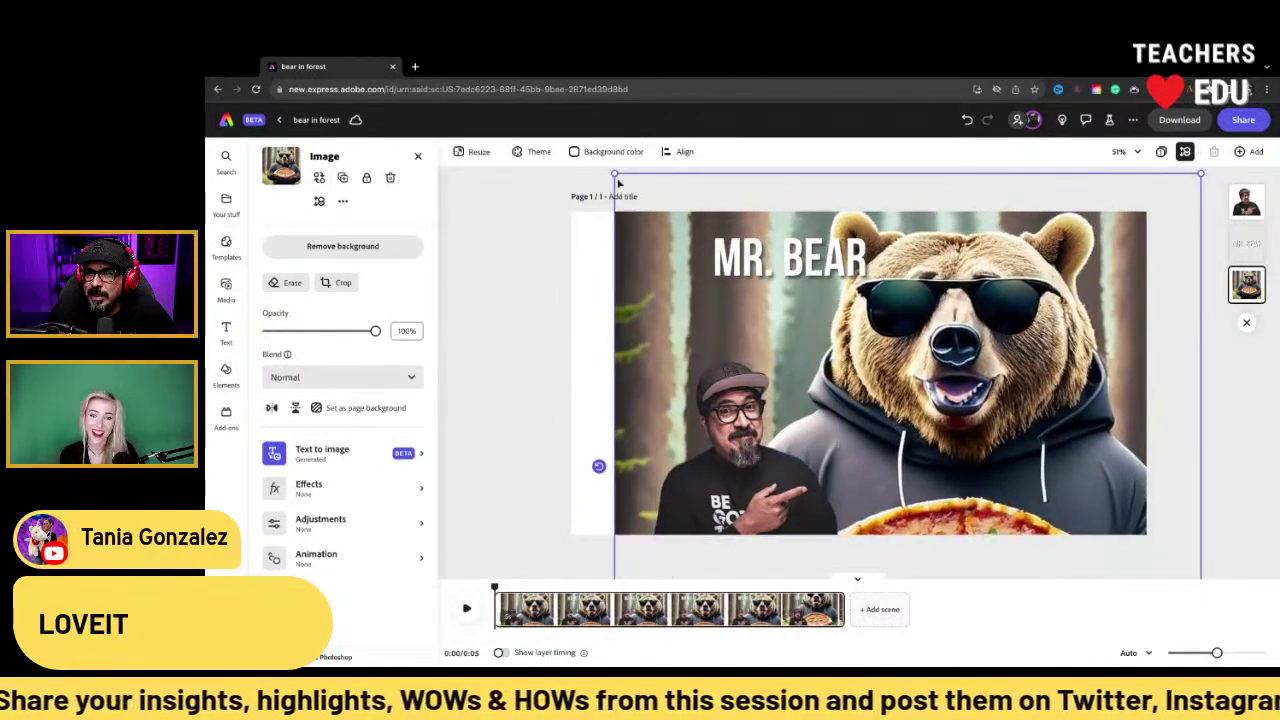
drag(616, 175, 685, 244)
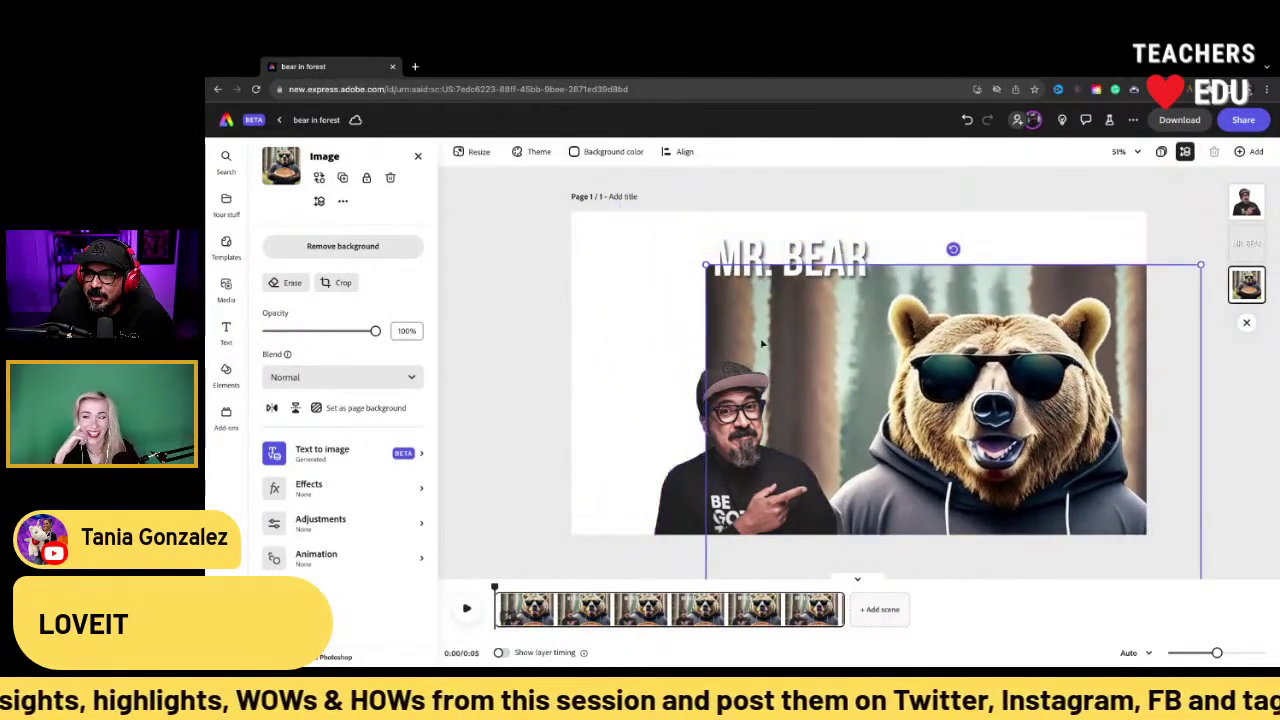
drag(816, 408, 774, 332)
click(729, 442)
drag(729, 445, 640, 451)
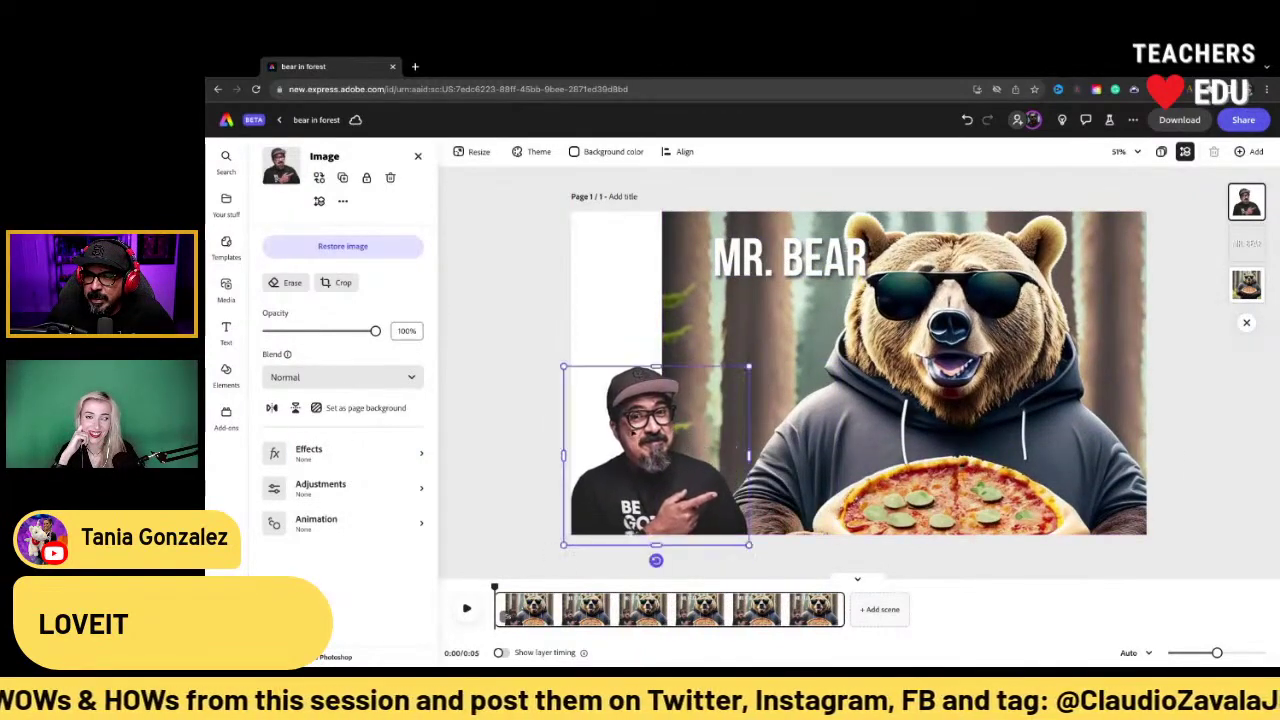
Undo the latest moves and scaling of the man's cutout and the bear image
click(512, 307)
click(968, 120)
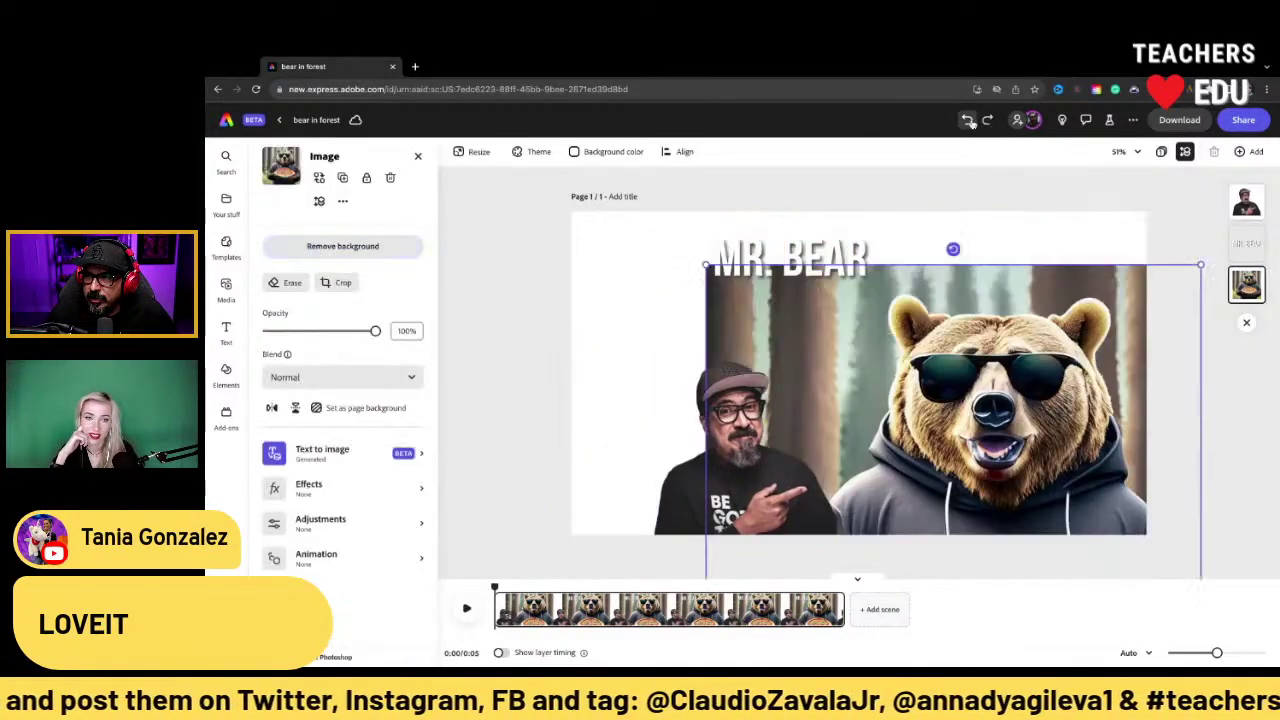
click(968, 120)
click(968, 120)
click(968, 120)
click(968, 120)
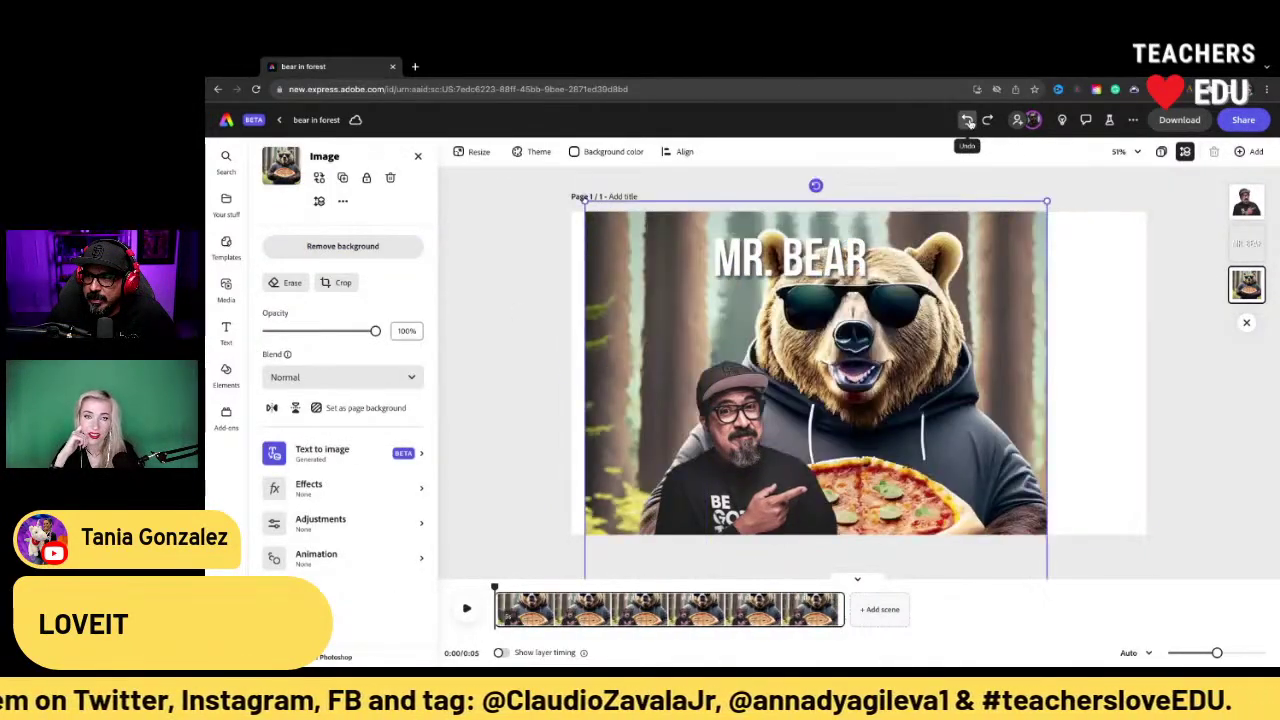
Undo the bear image replacement and the page resize, back to the square page
click(968, 120)
click(968, 120)
click(968, 120)
click(967, 120)
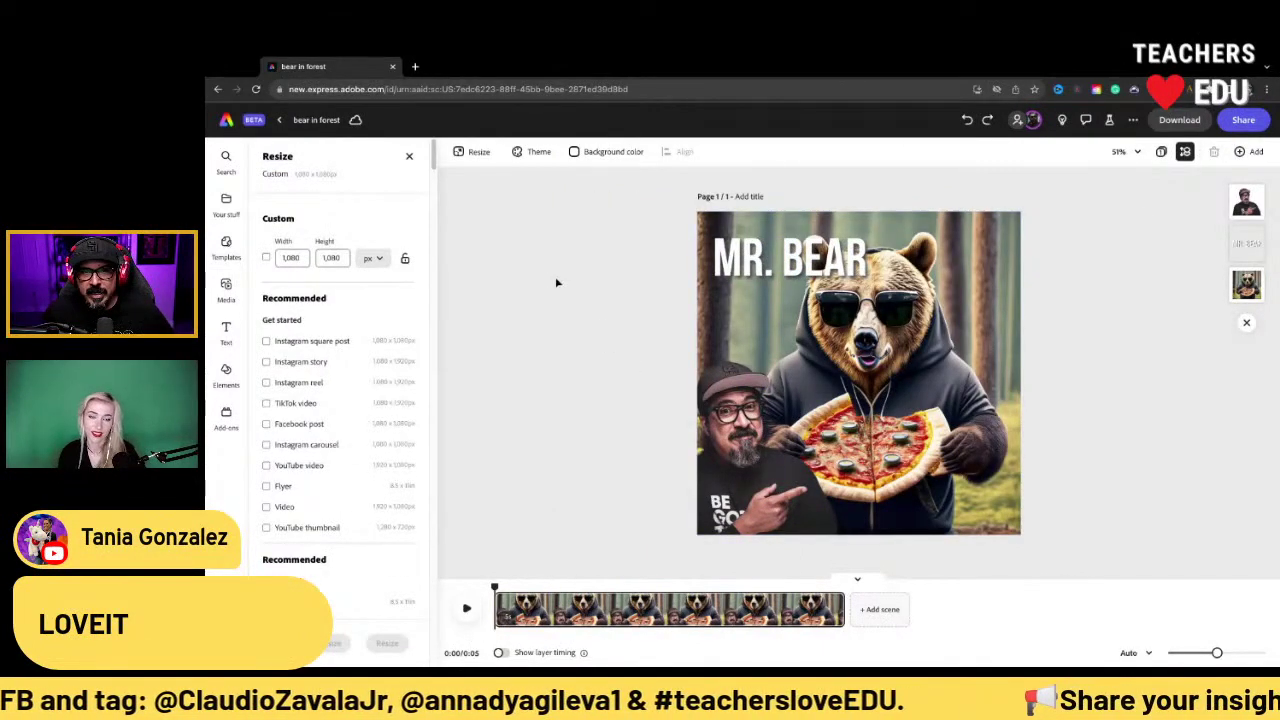
Return to the home page, create a blank design from scratch in the Video format and turn on layer timing
click(227, 120)
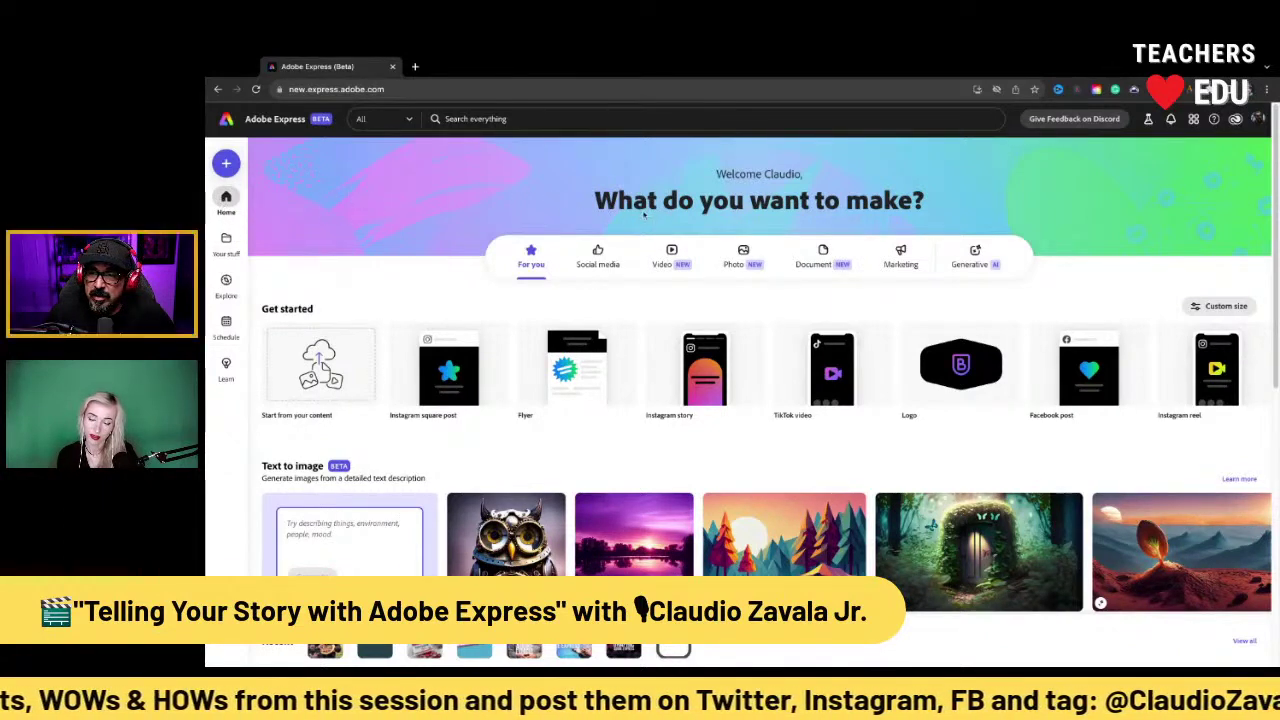
click(672, 258)
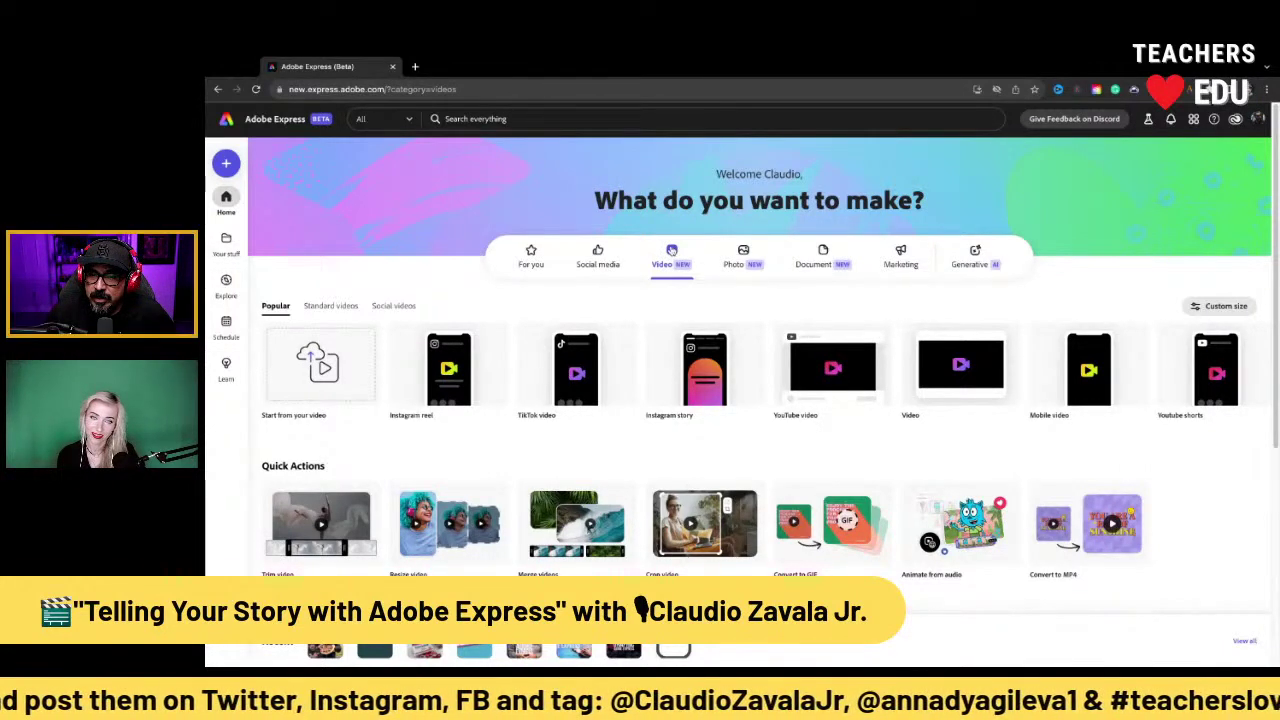
mouse_move(958, 360)
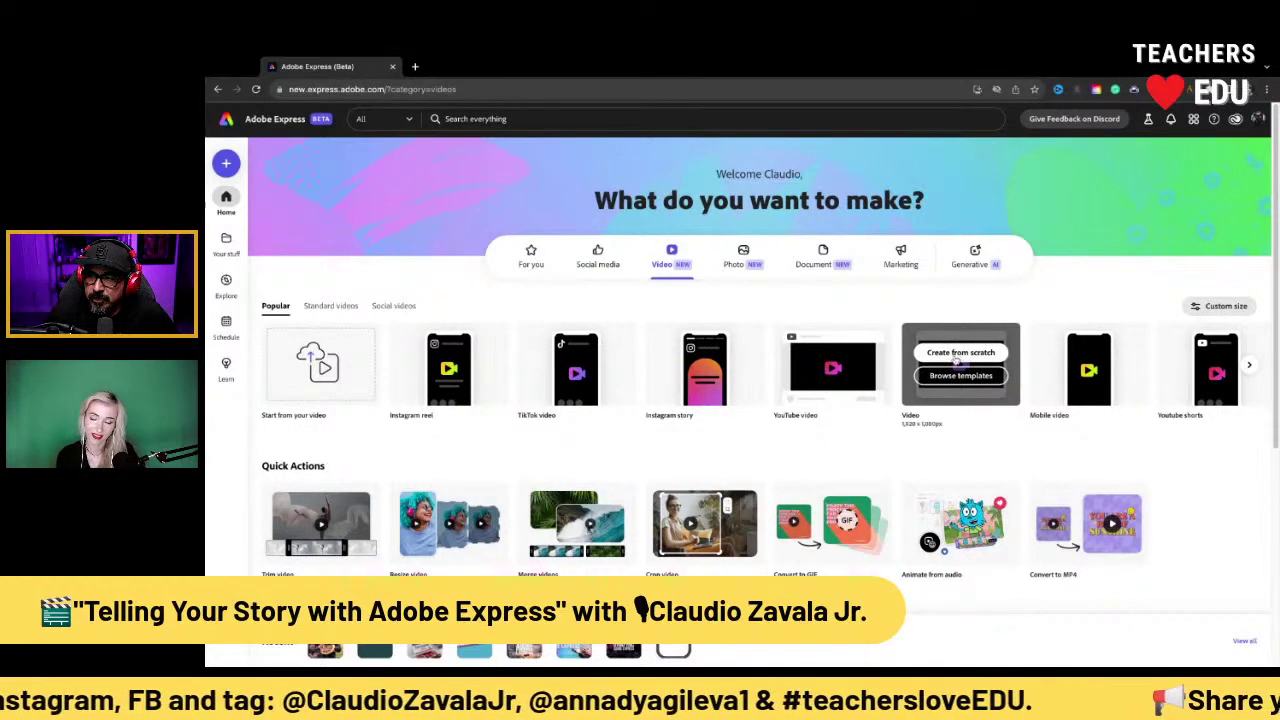
click(957, 357)
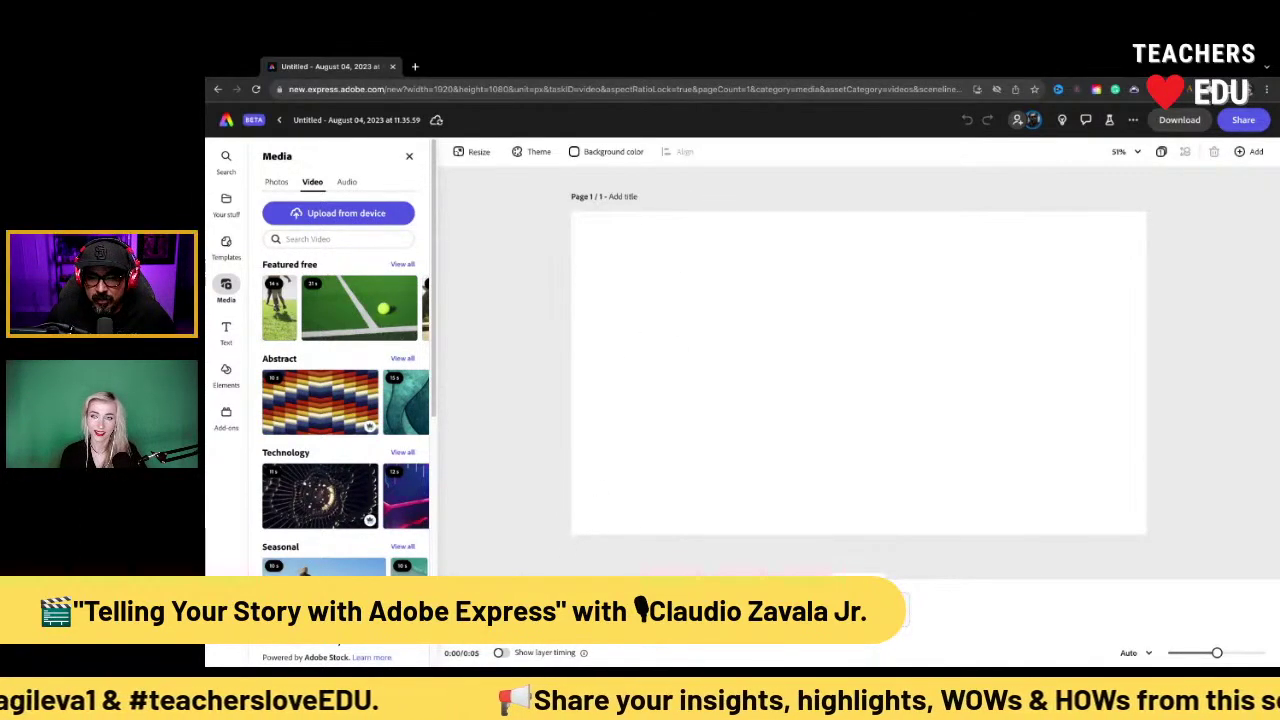
click(501, 653)
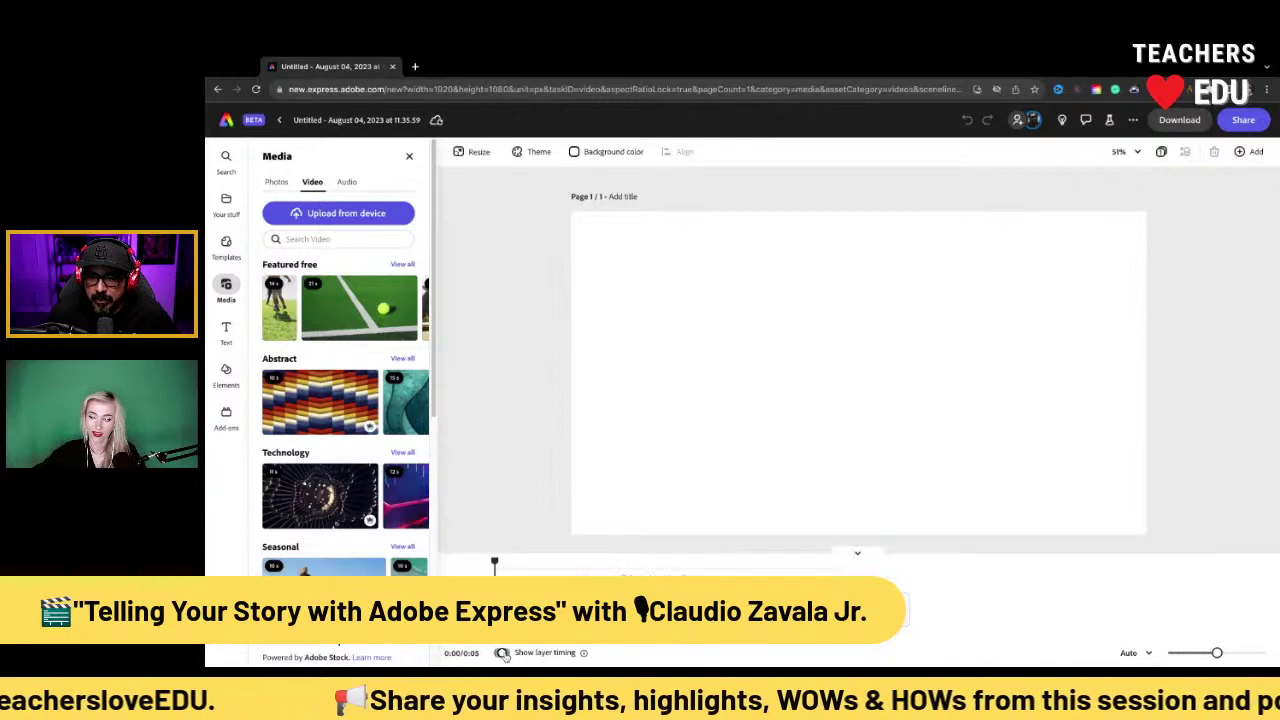
Insert a Widescreen (16:9) text-to-image placeholder on the blank page
click(277, 184)
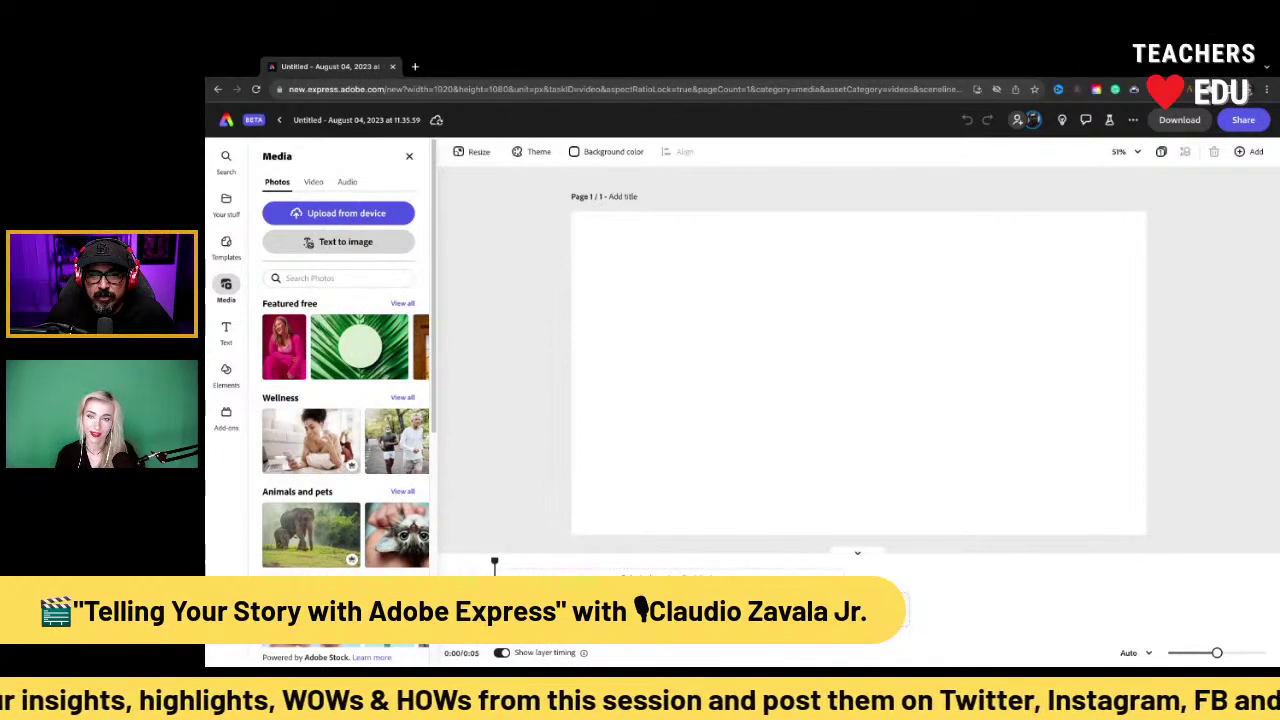
click(345, 242)
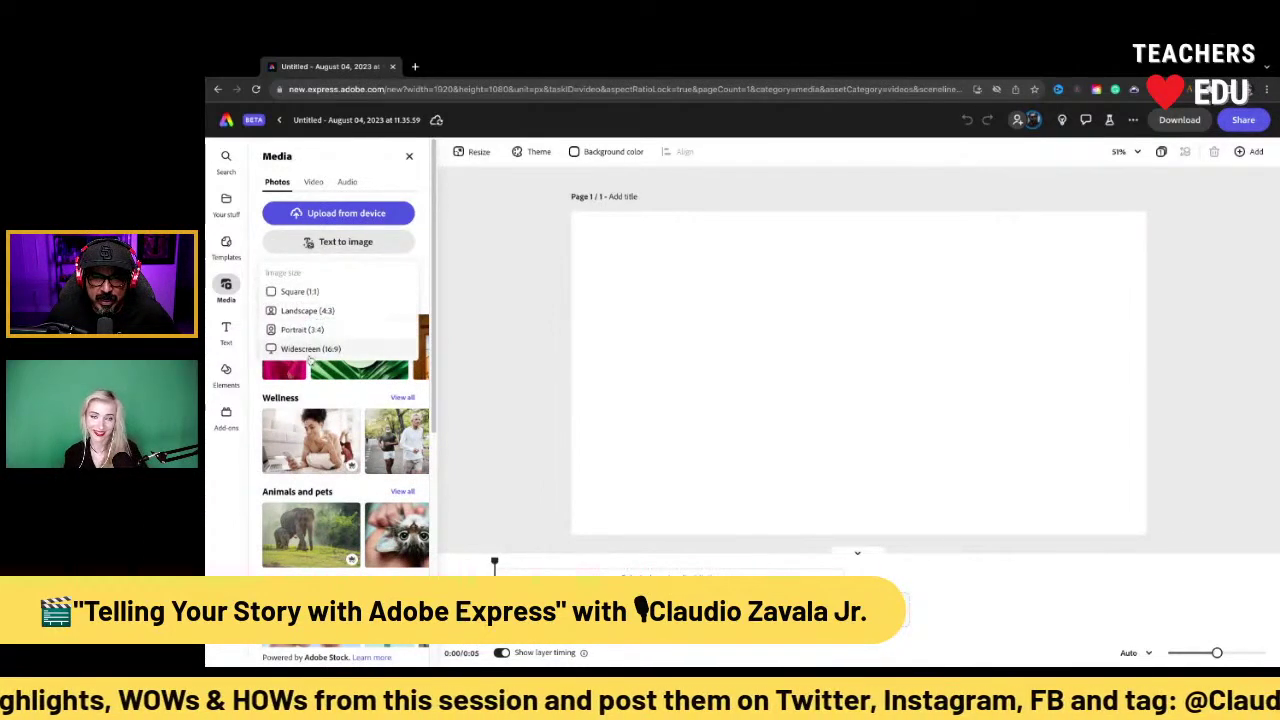
click(310, 352)
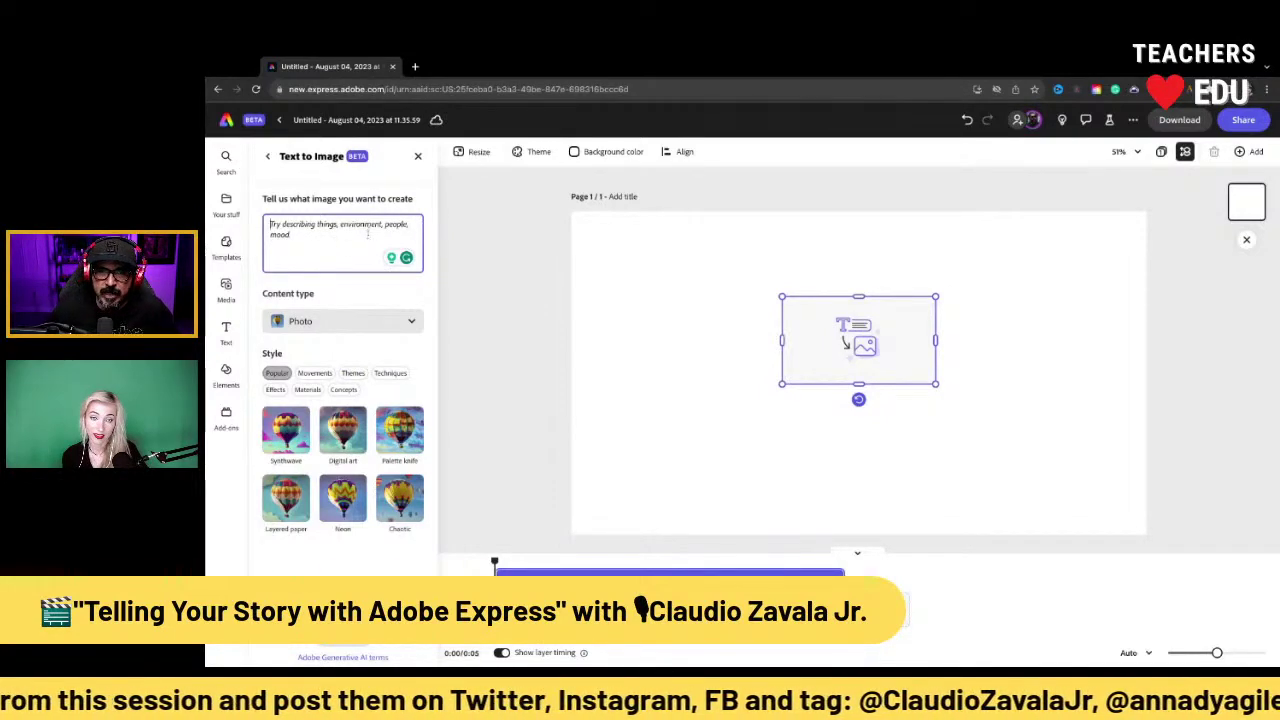
Generate an image from the prompt "post apocalyptic city with red sky" and enlarge it to cover the whole page
text(post)
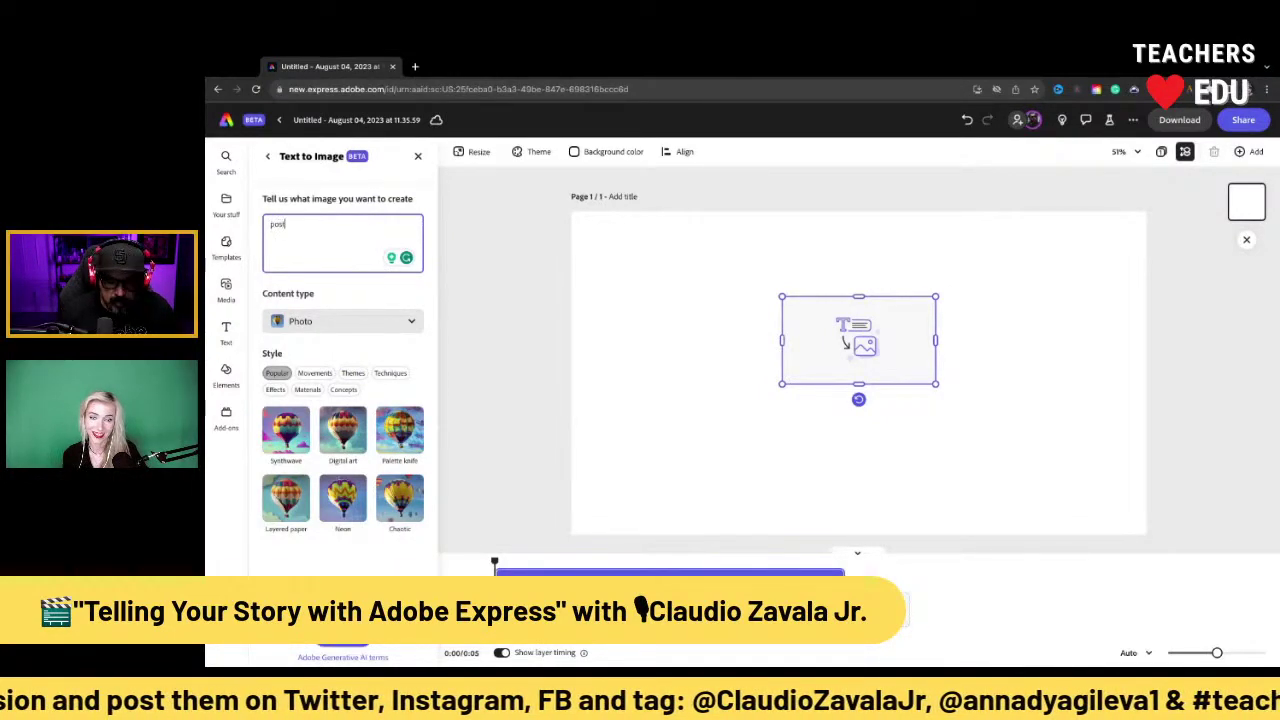
text( a)
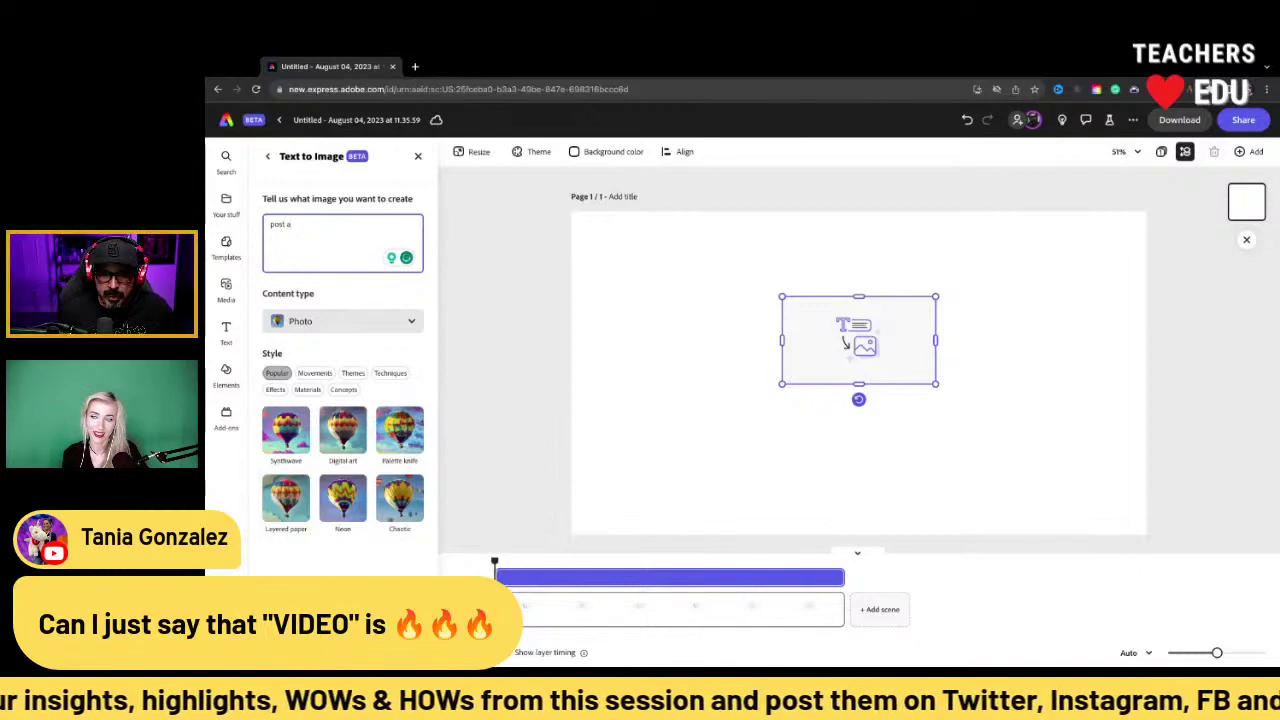
text(p)
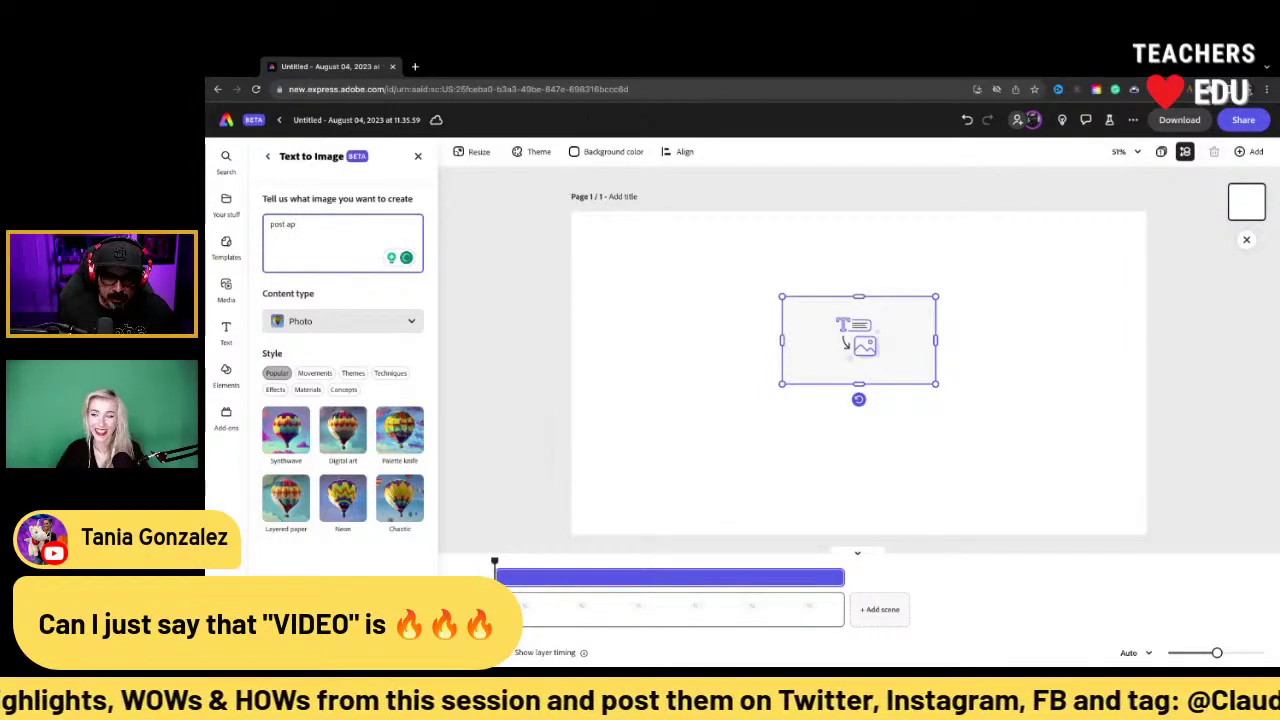
text(oc)
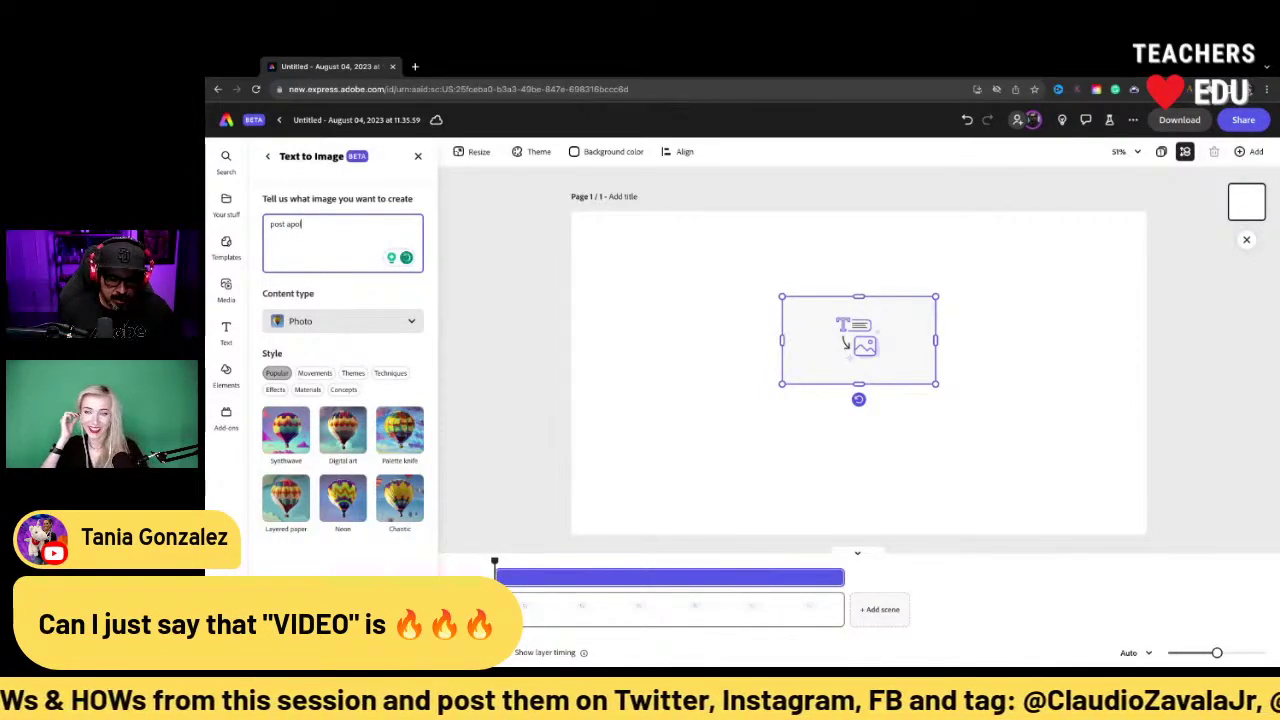
text(alyptic)
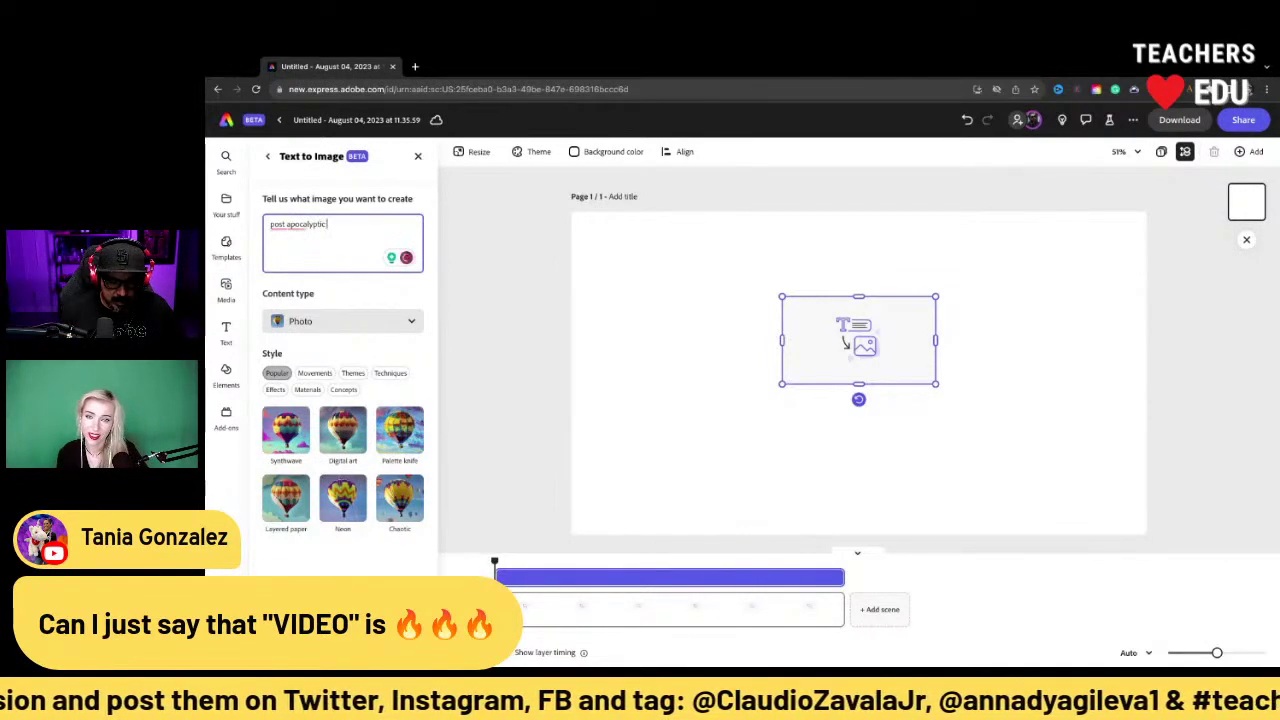
text( city)
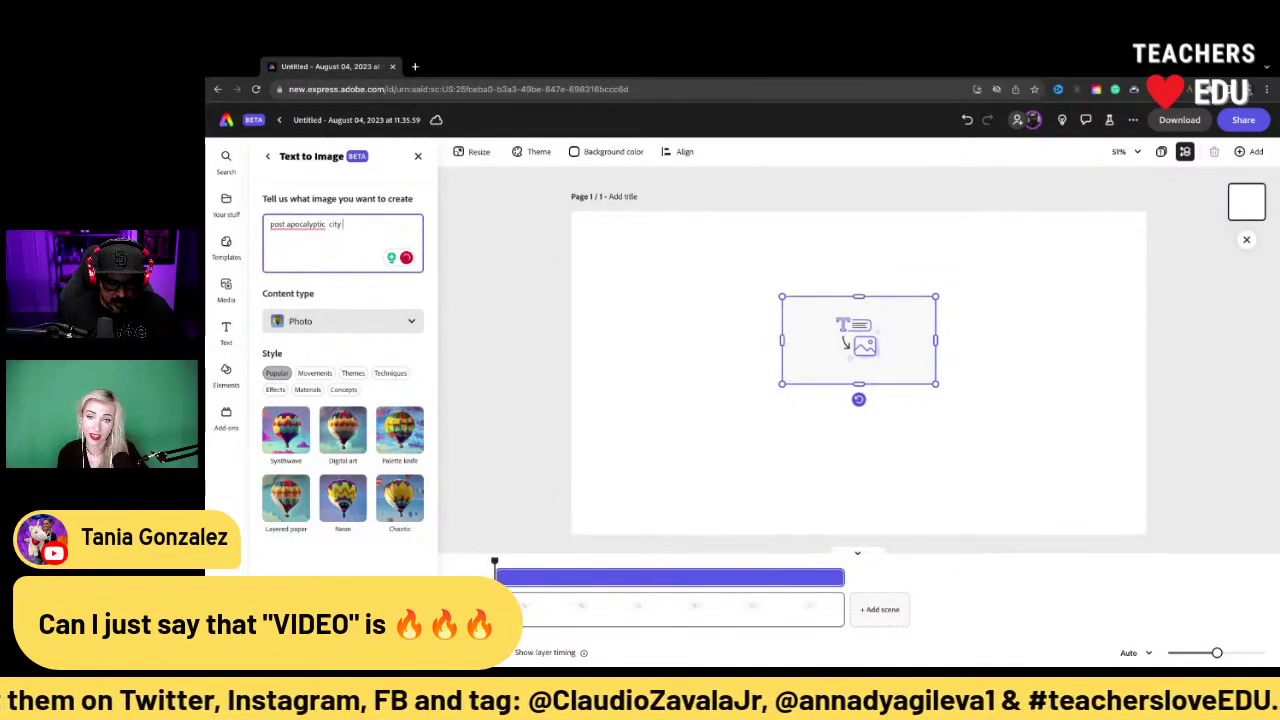
text( with red sky)
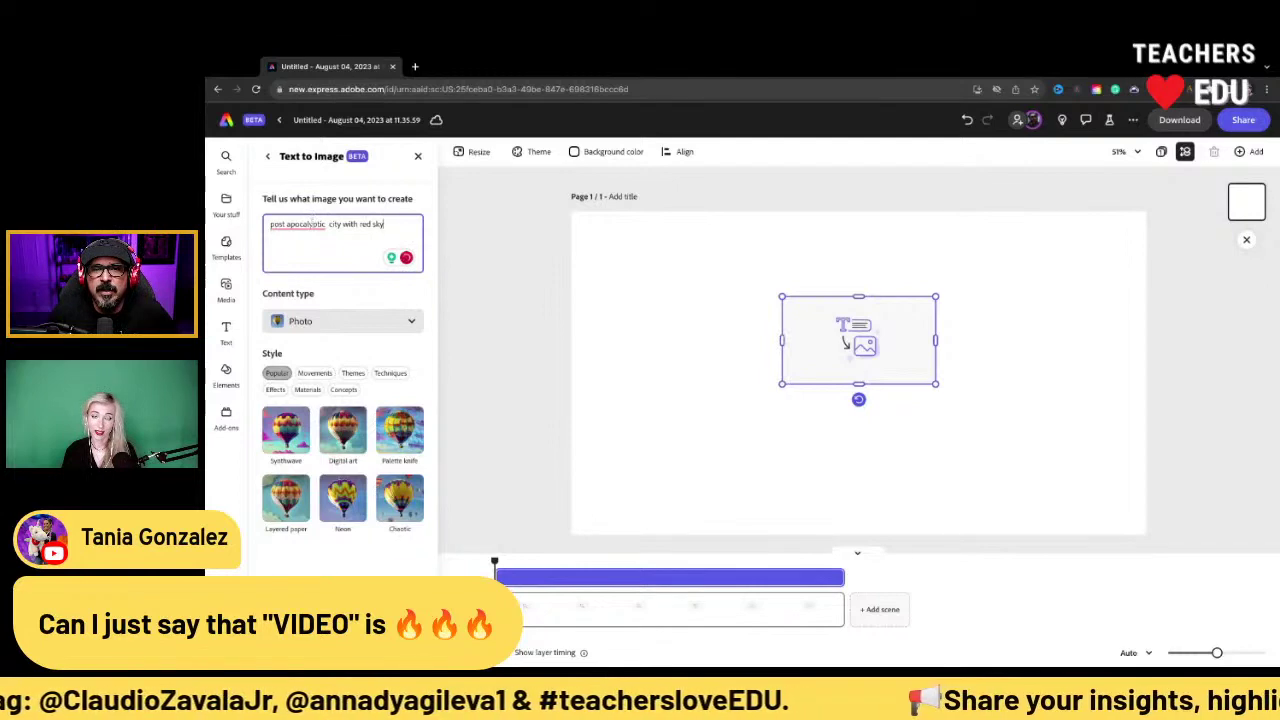
double_click(313, 224)
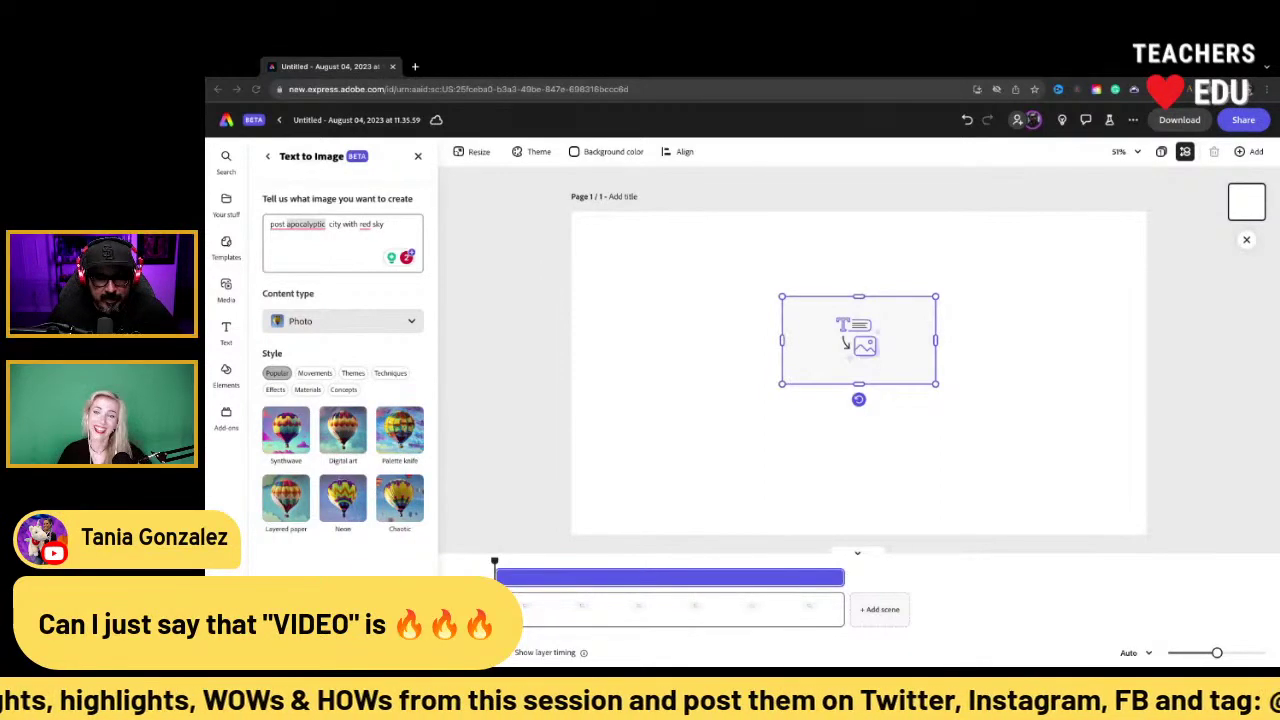
double_click(298, 224)
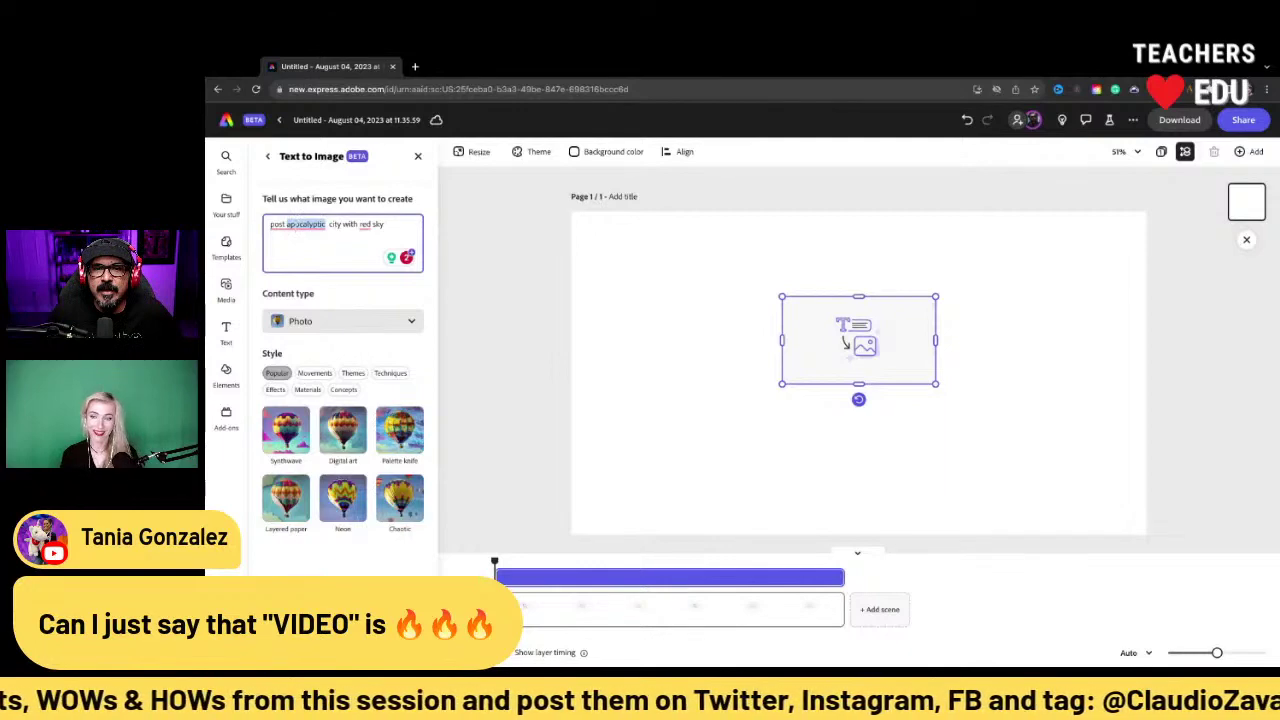
click(353, 244)
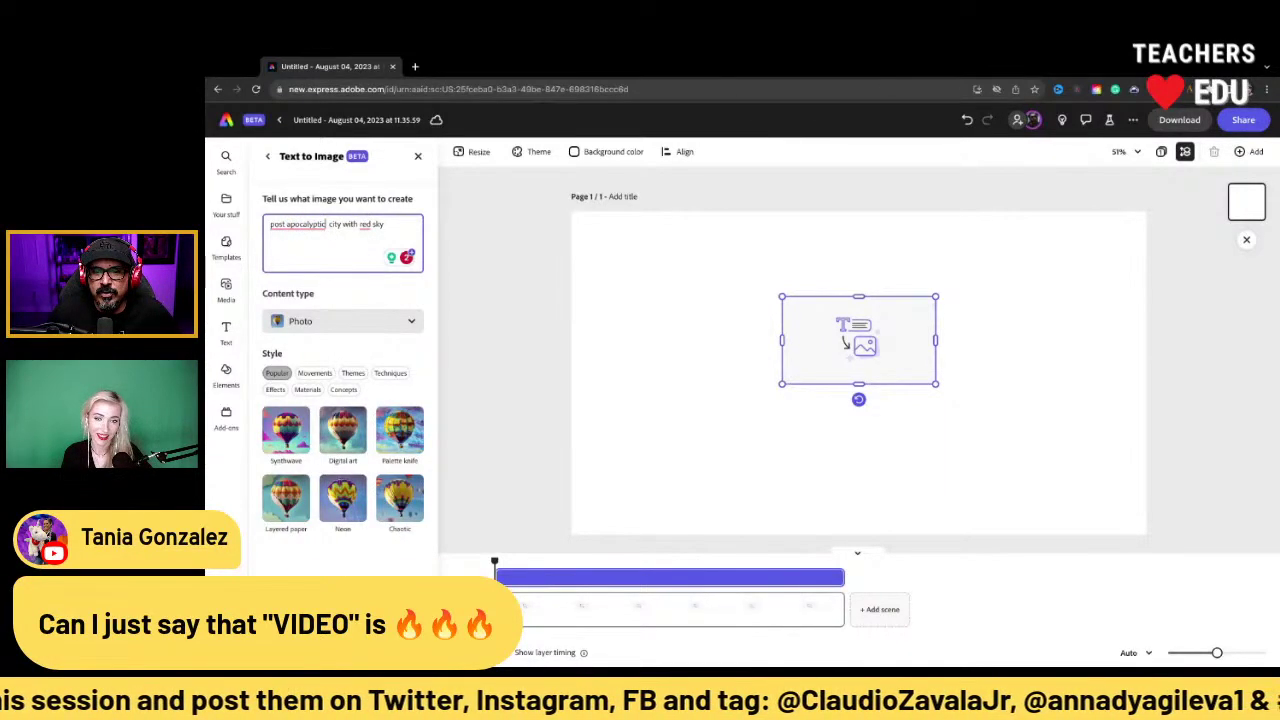
key(Return)
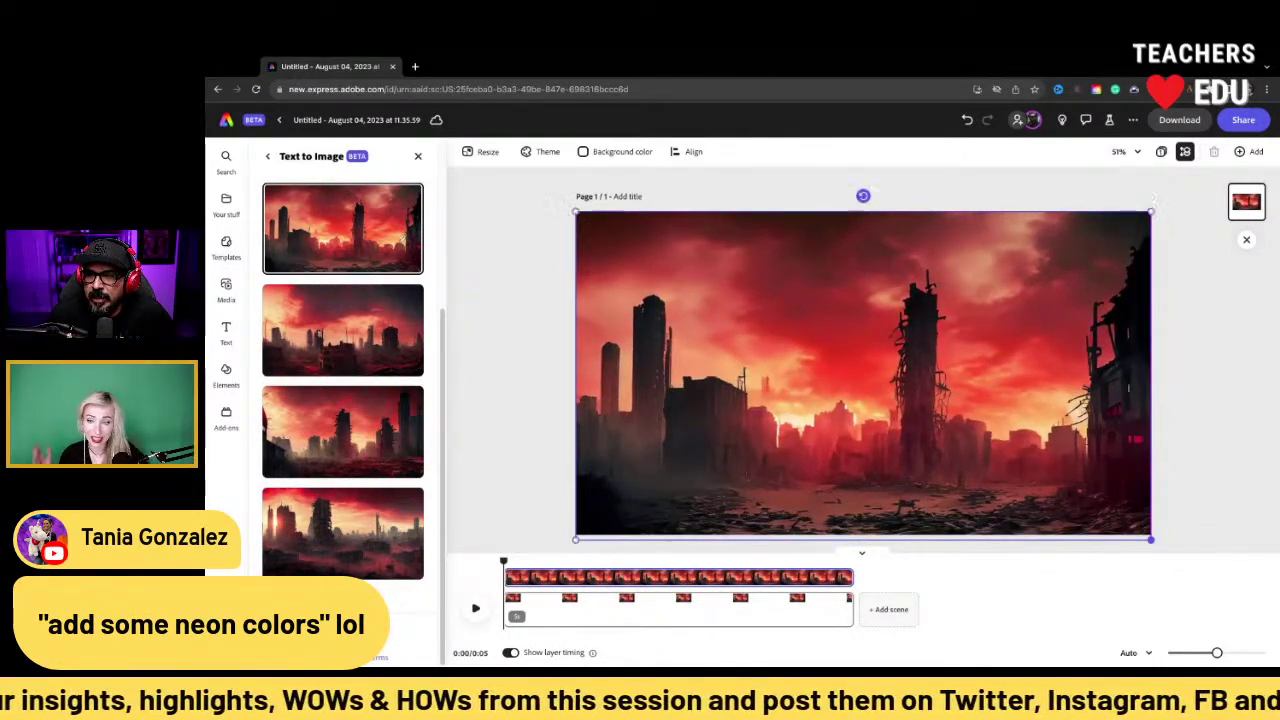
click(522, 441)
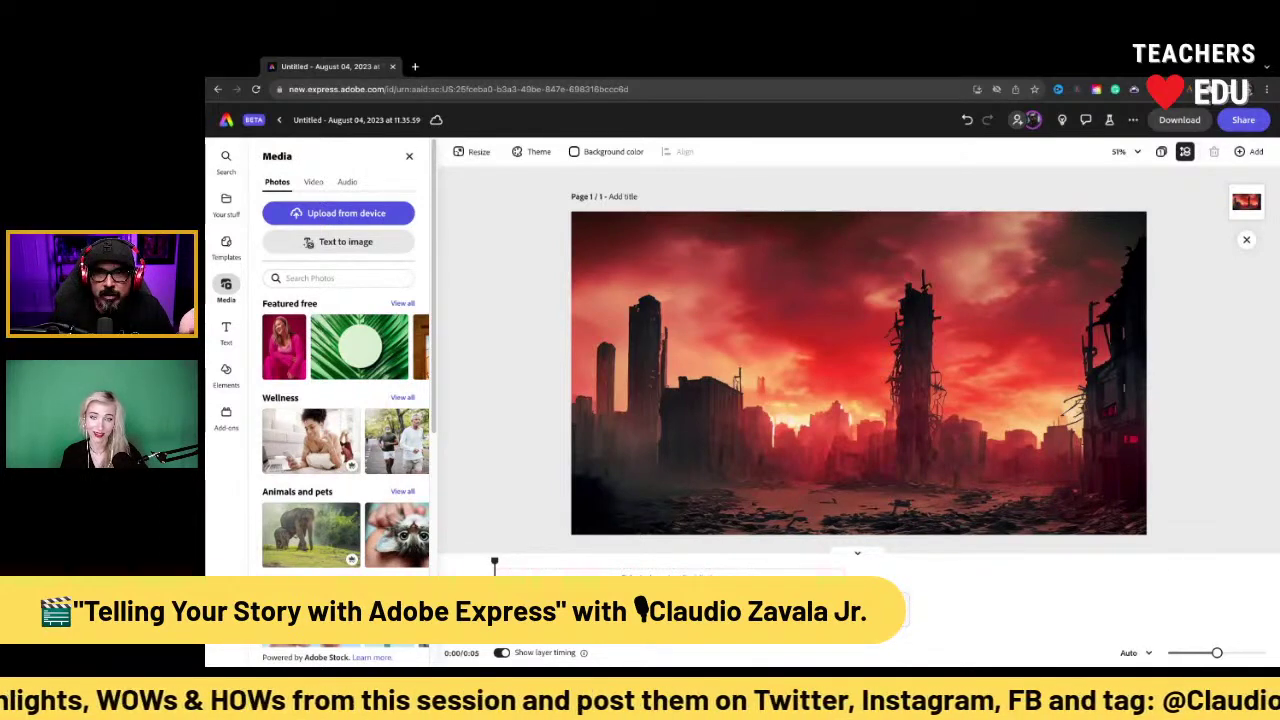
Regenerate the red-sky city image with the Neon style applied
click(584, 445)
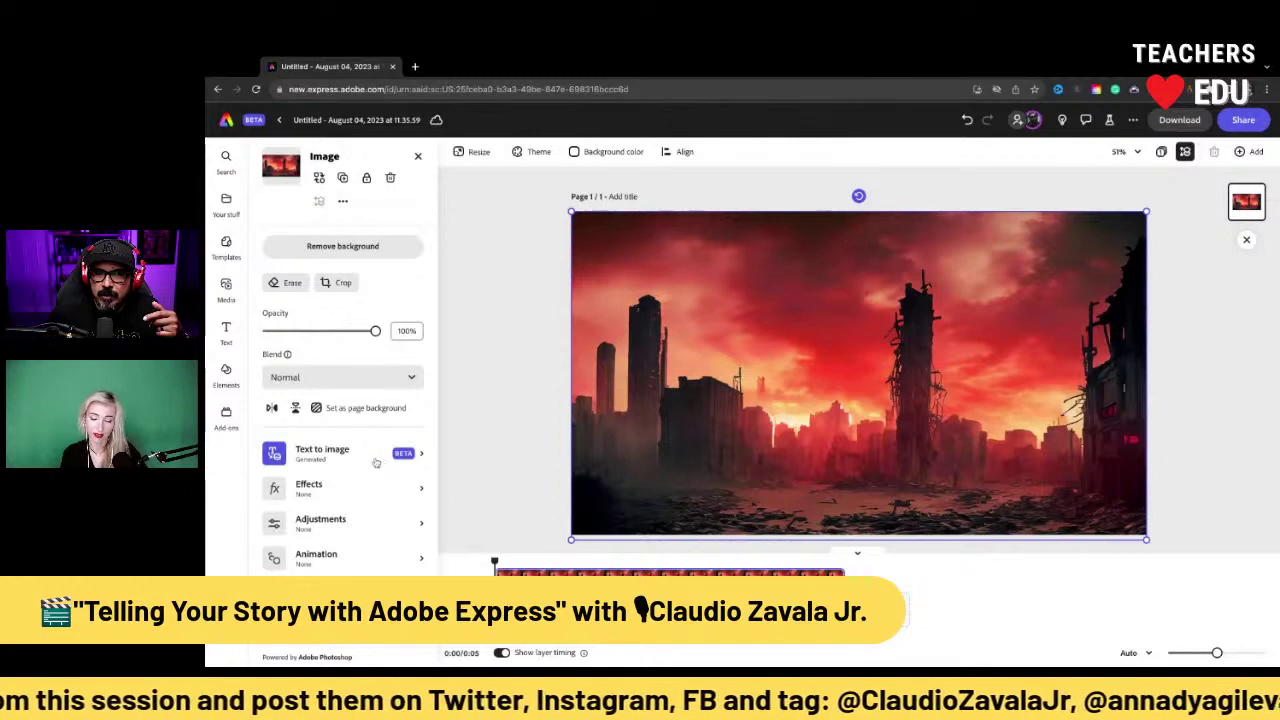
click(374, 457)
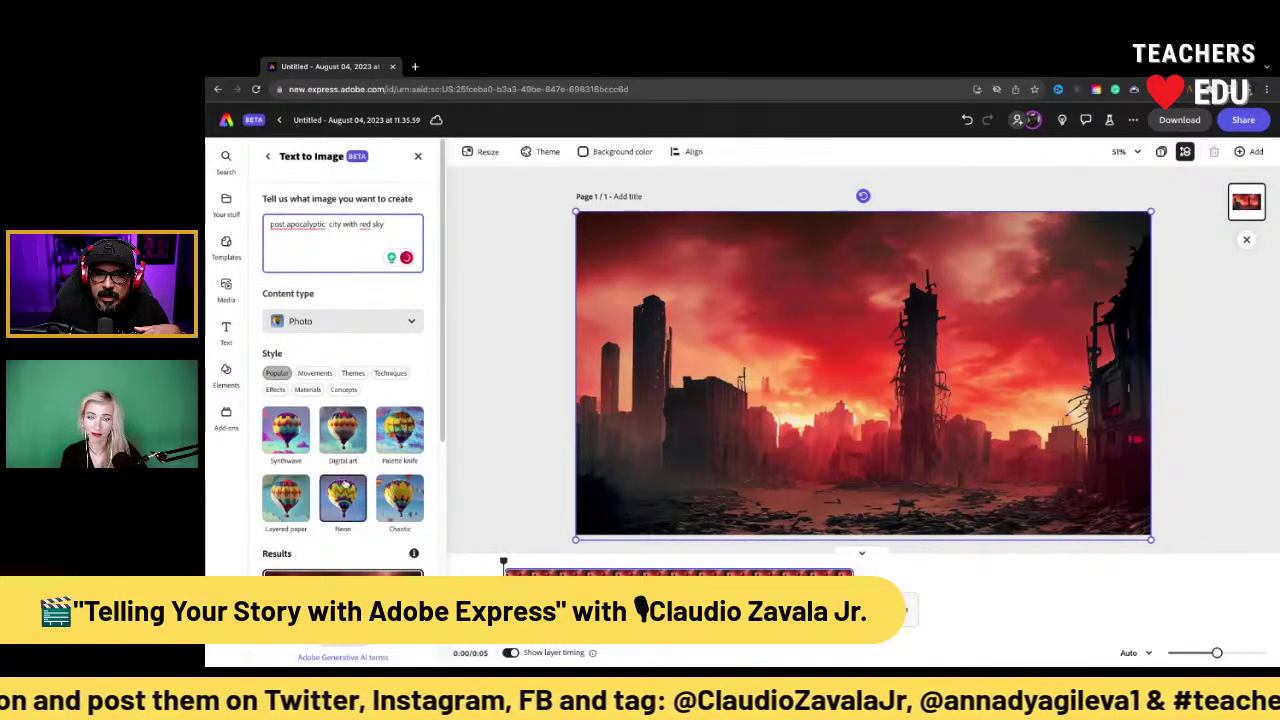
click(342, 488)
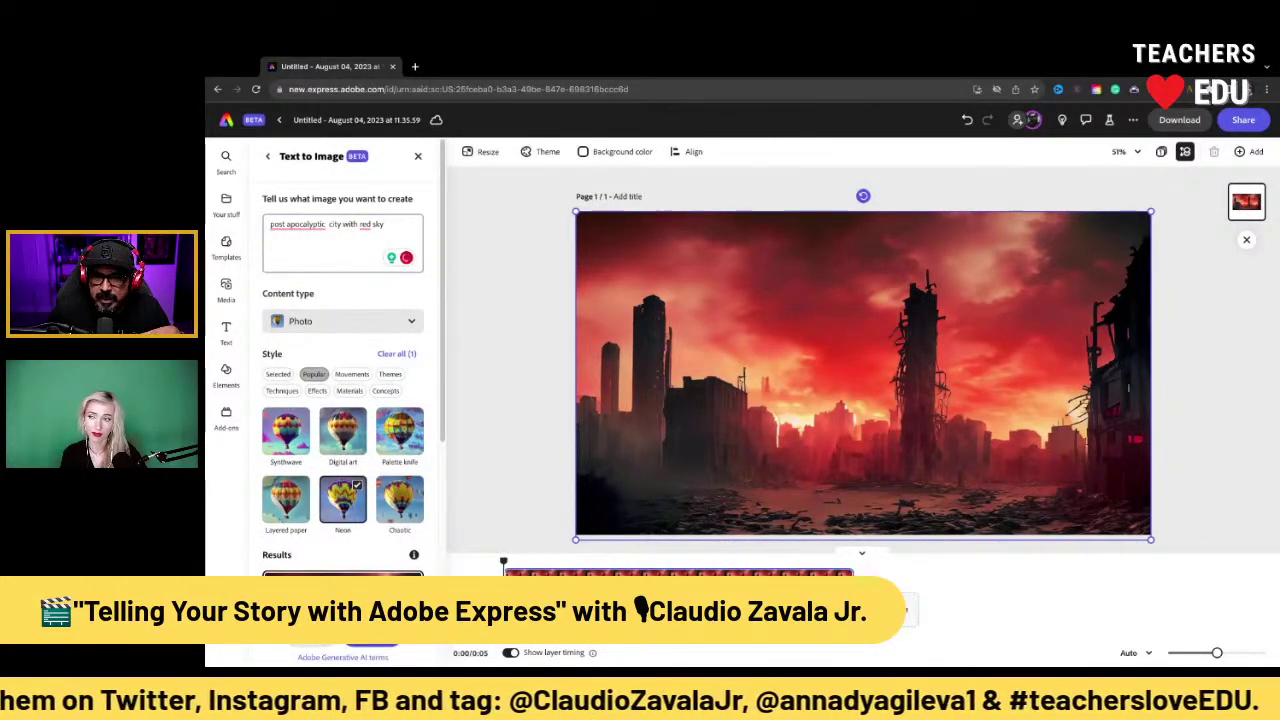
click(373, 645)
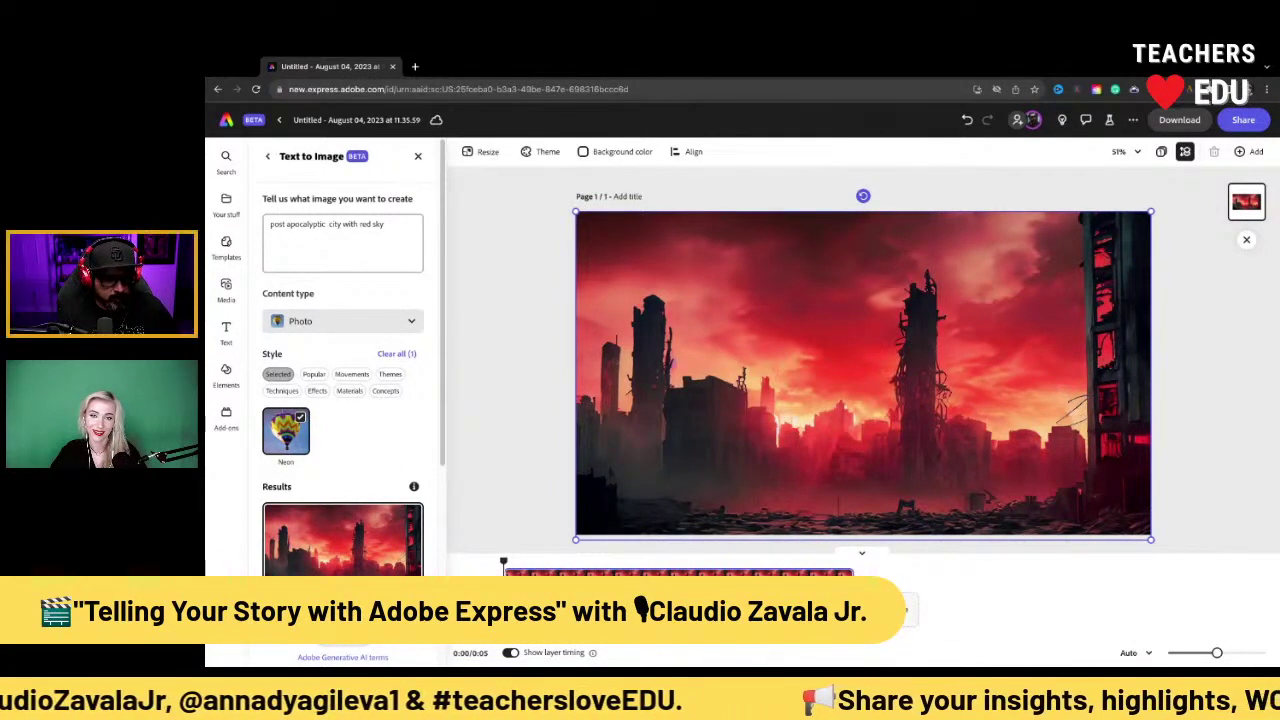
click(549, 496)
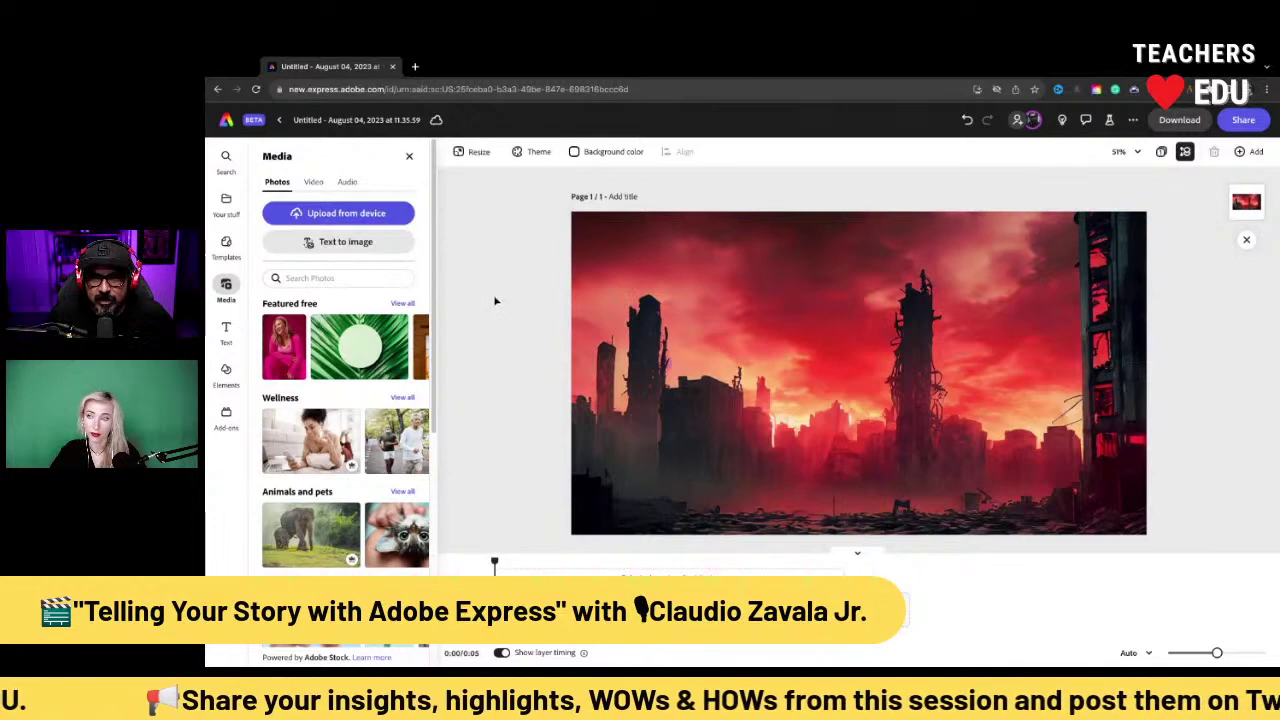
Search the stock videos for "soldier", look through the clips for a usable one, and clear the search
click(315, 182)
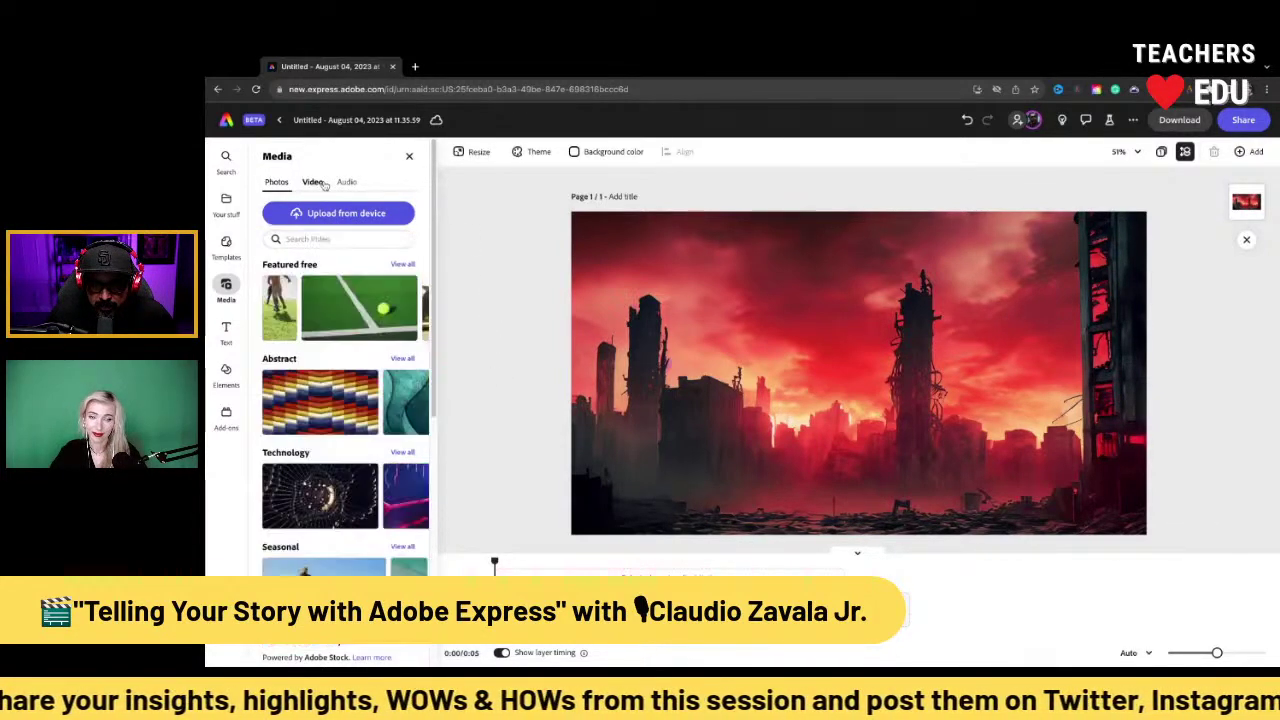
click(337, 240)
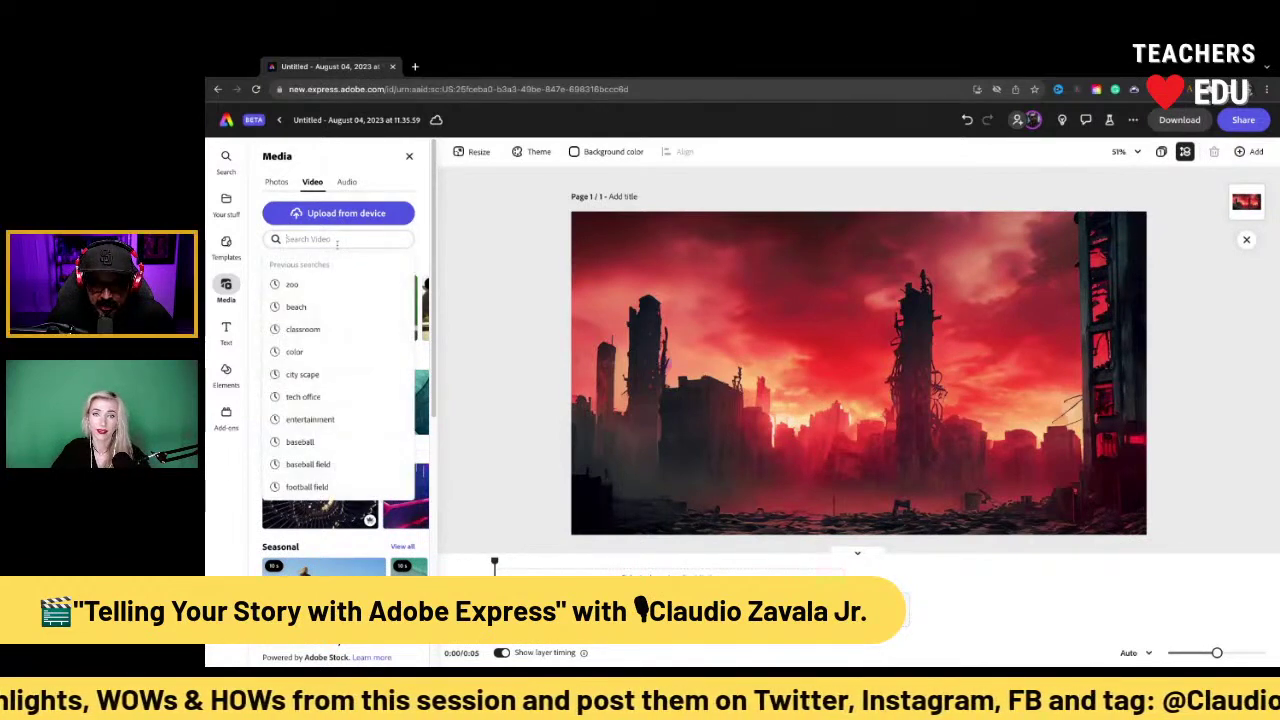
text(soldier)
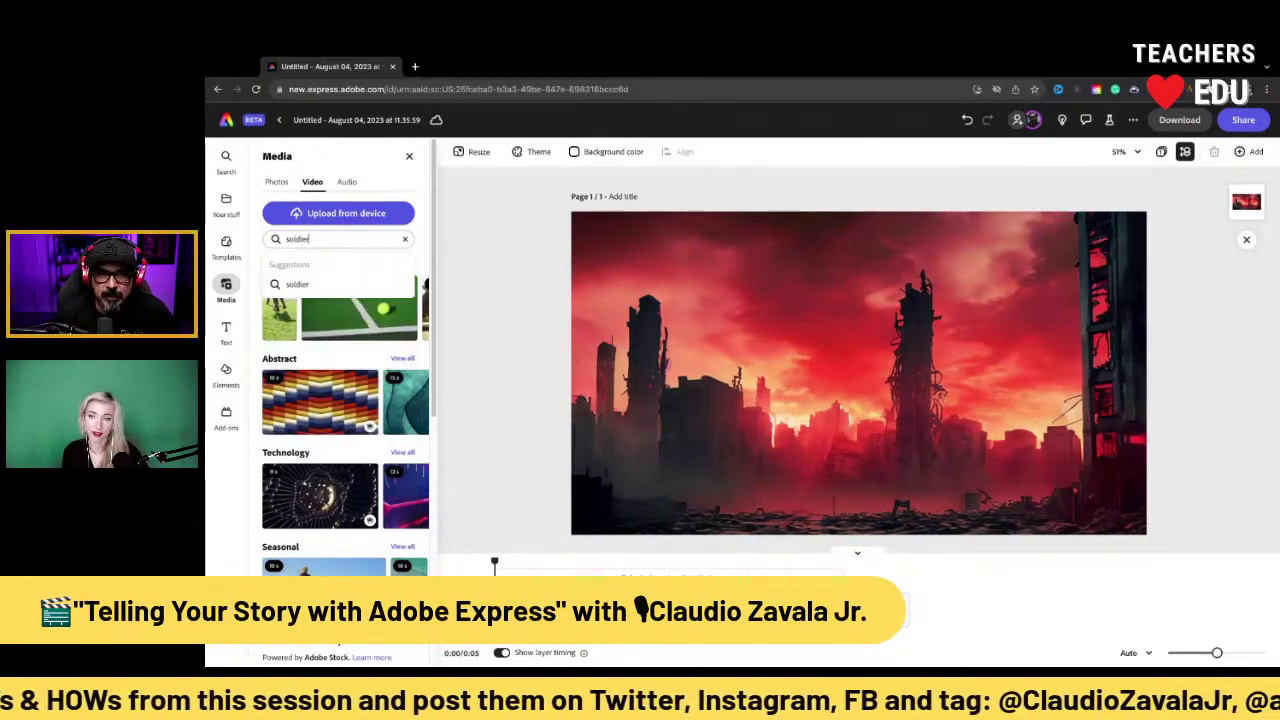
key(Return)
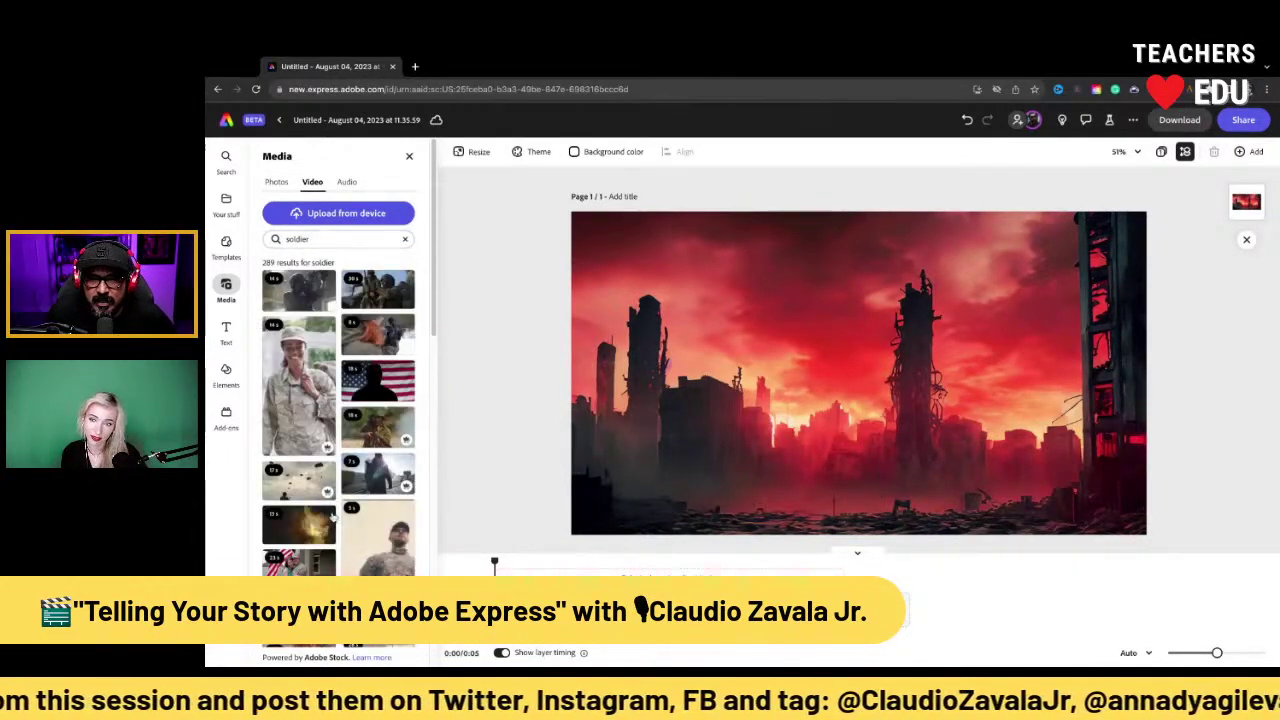
scroll(350, 465, down, 2)
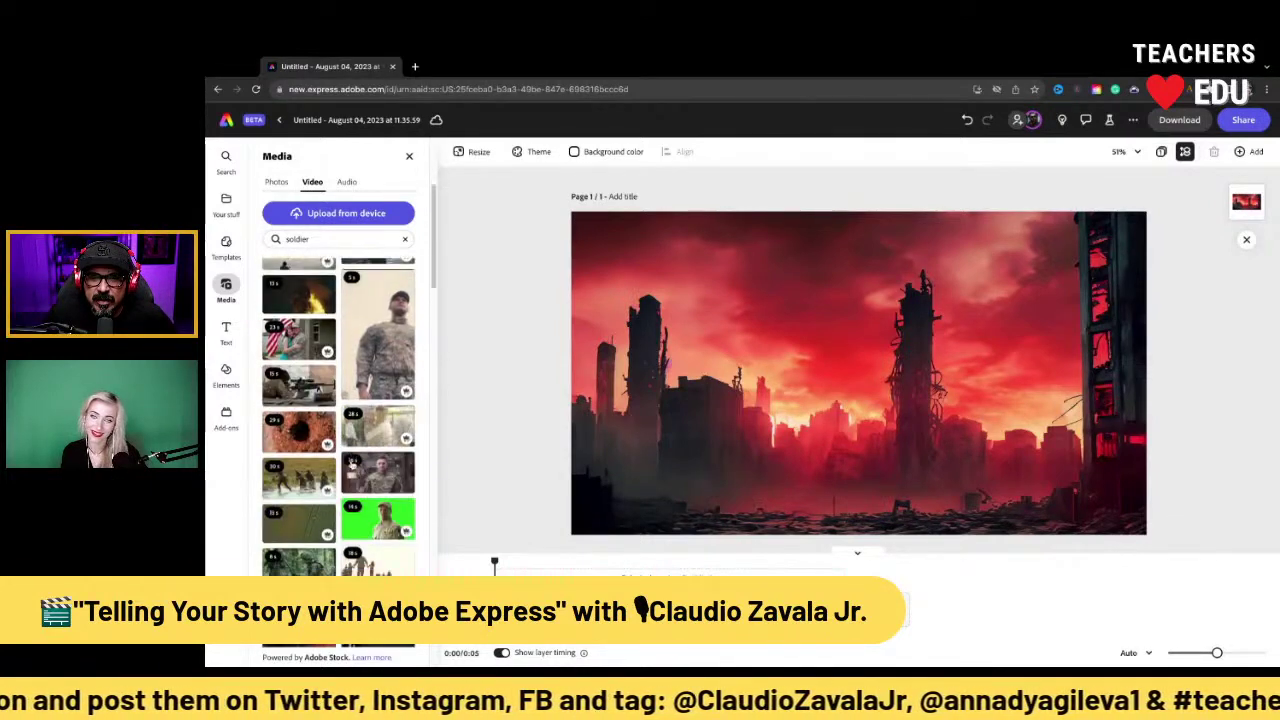
scroll(352, 463, down, 3)
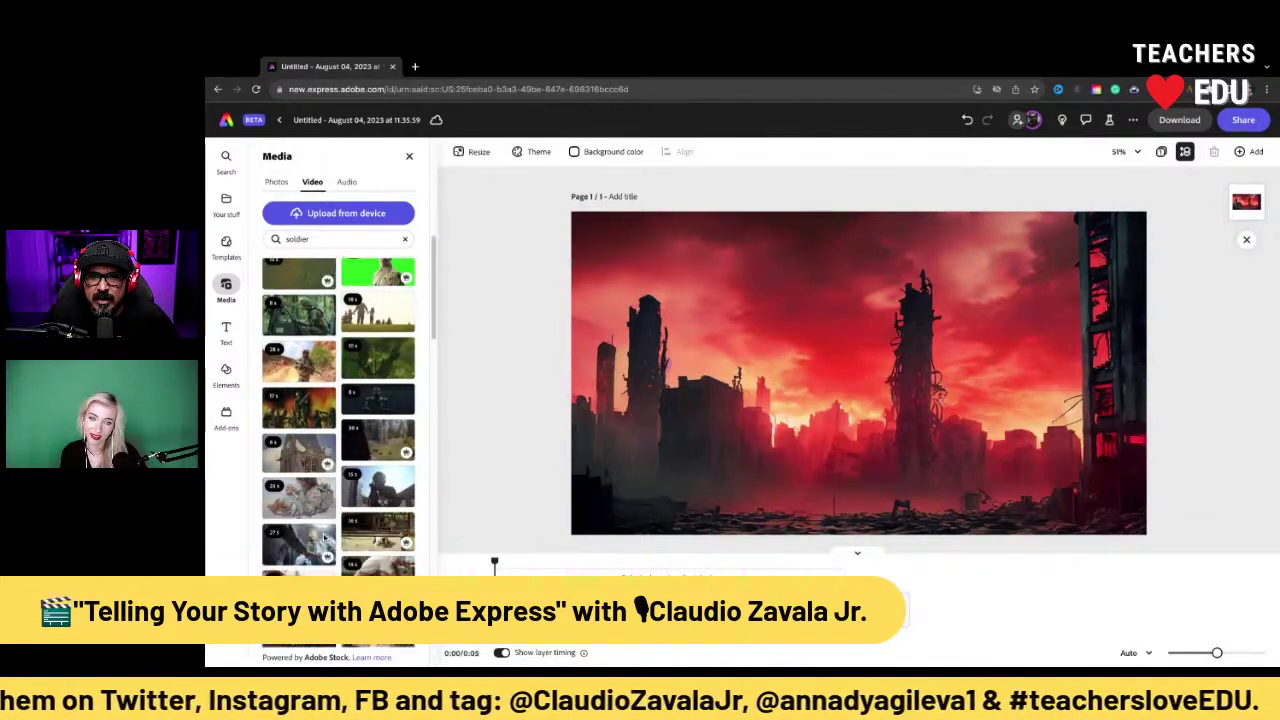
scroll(323, 540, down, 4)
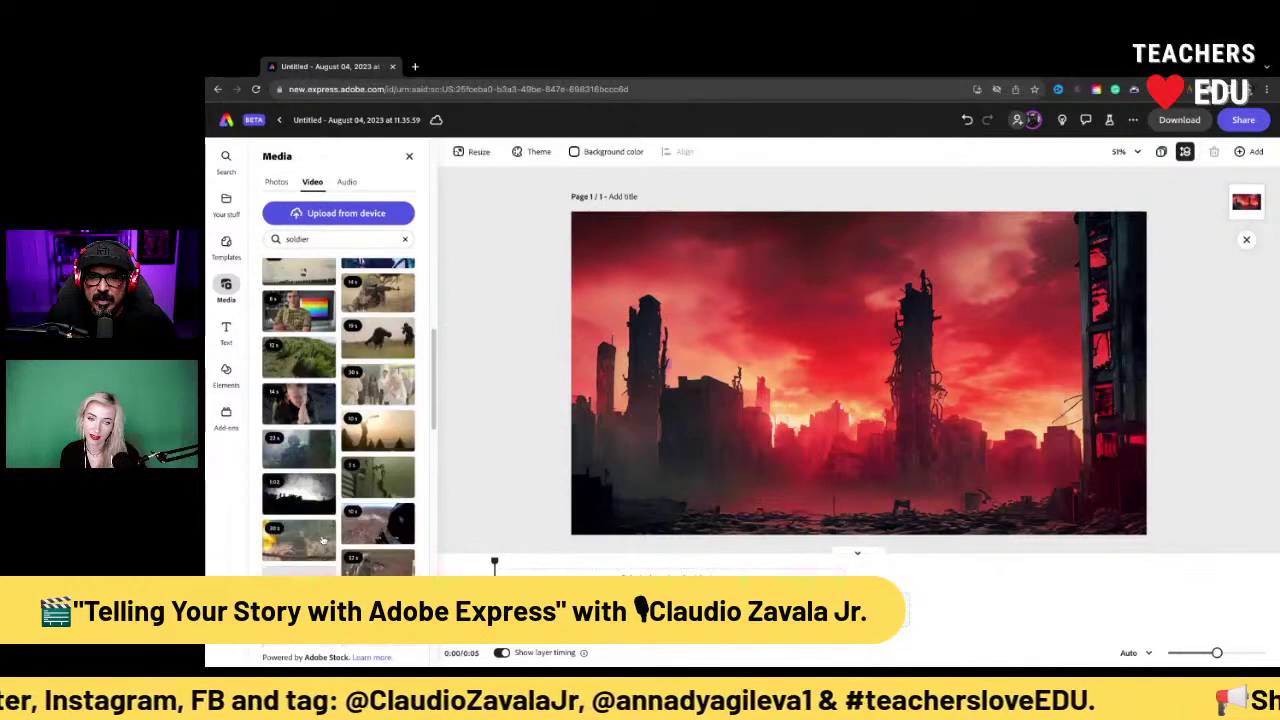
scroll(323, 540, down, 6)
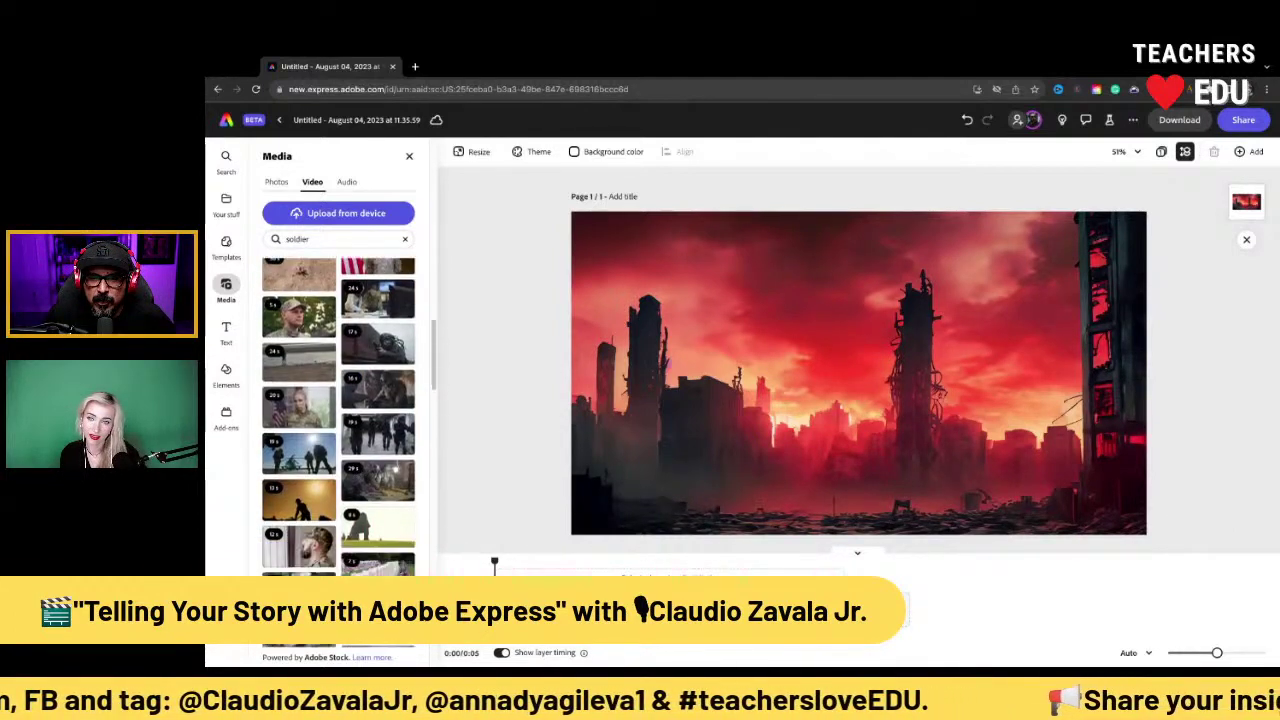
scroll(323, 540, down, 4)
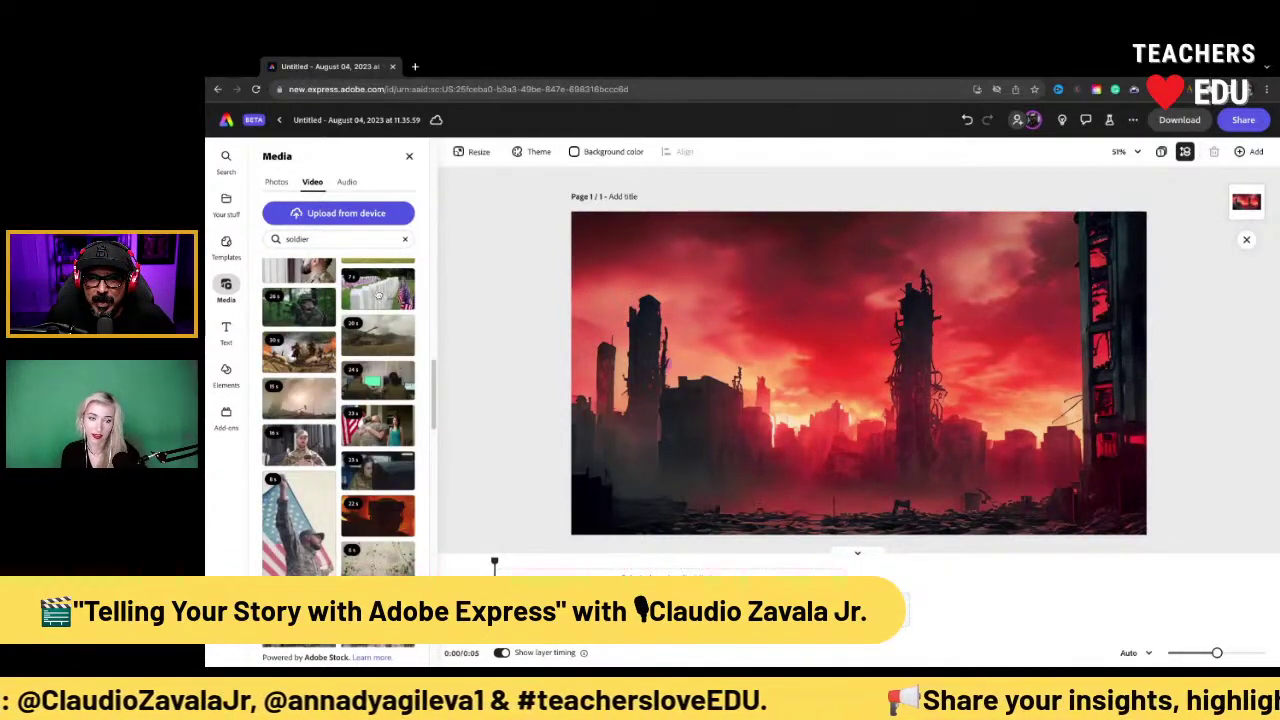
click(405, 239)
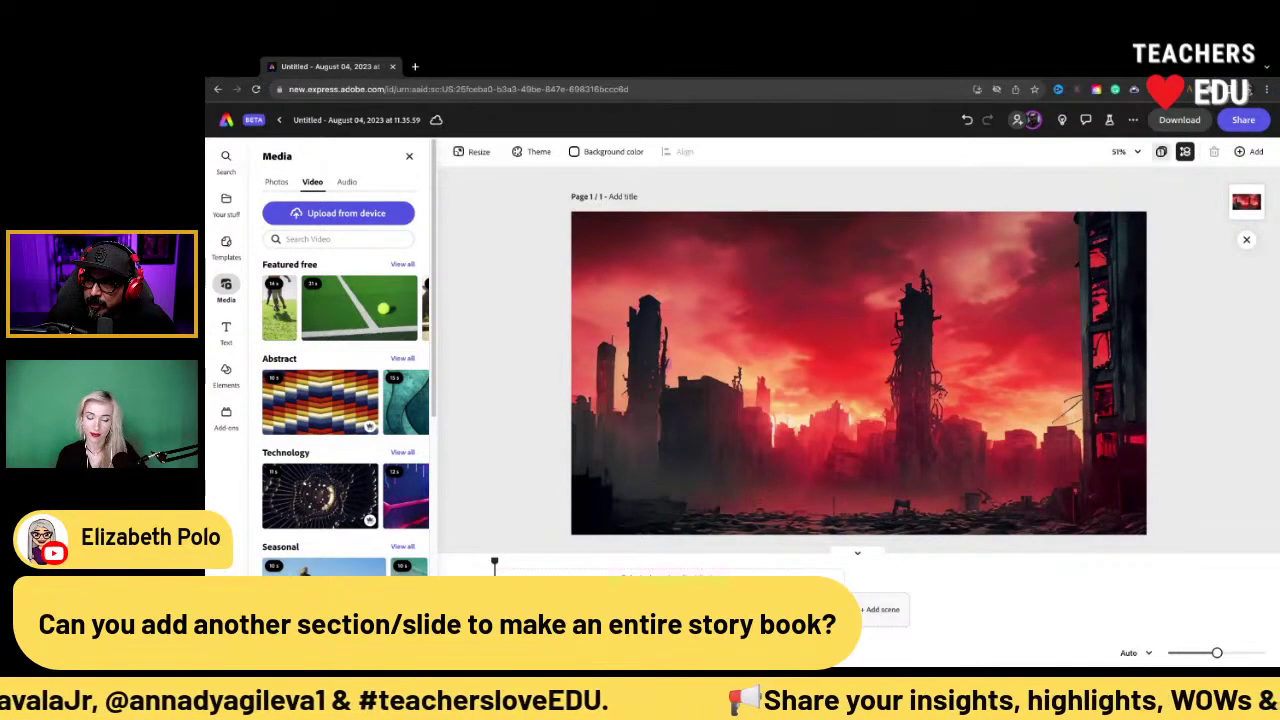
Duplicate the red-sky city page in the page overview and reopen the first page for editing
click(1161, 152)
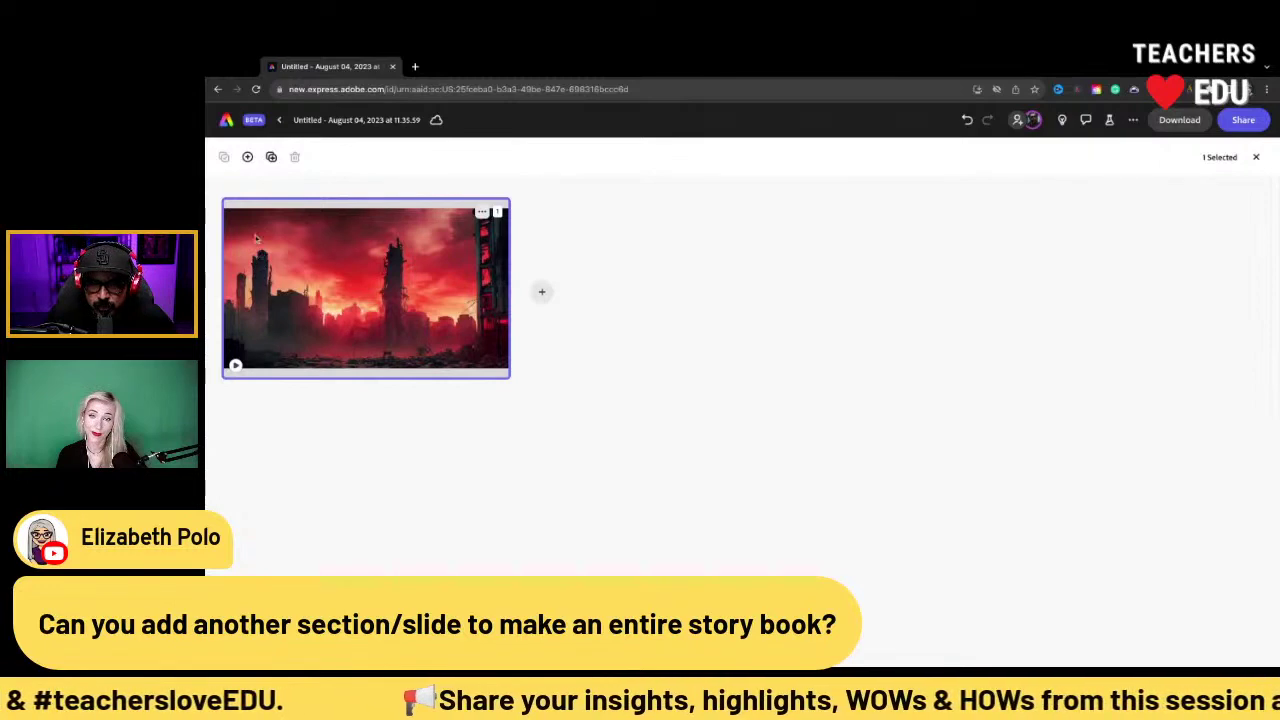
click(271, 157)
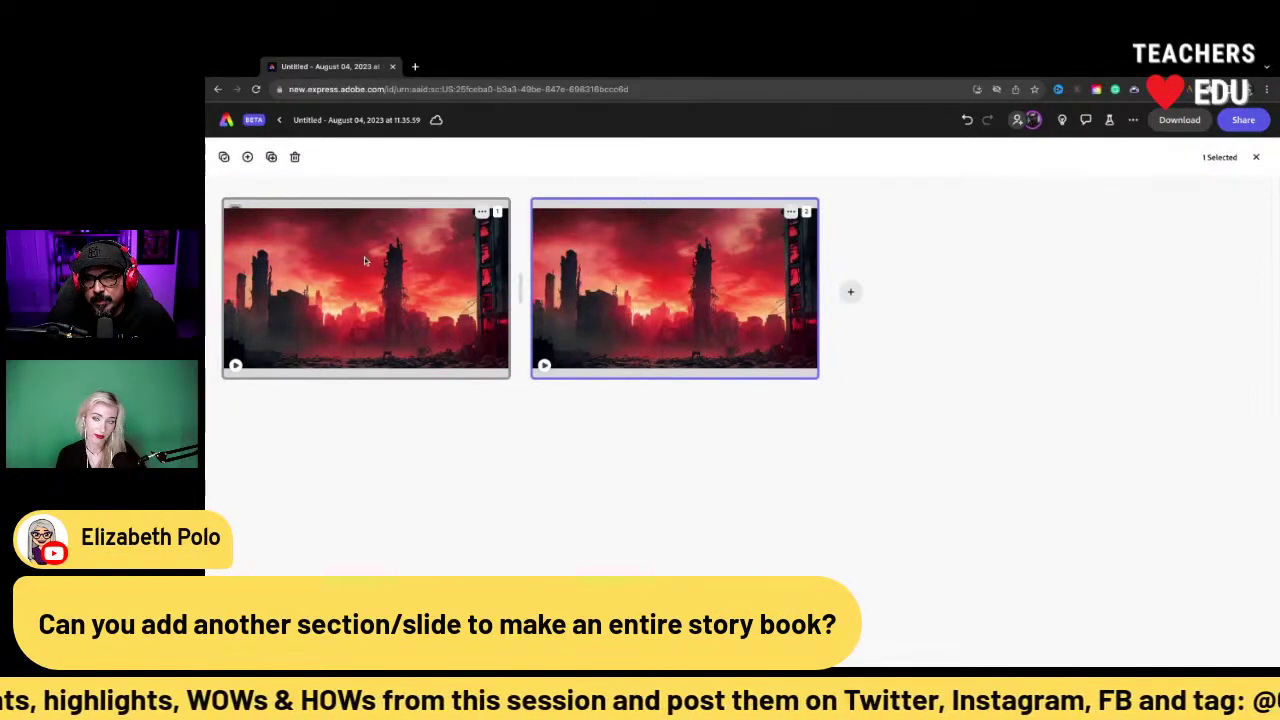
click(364, 260)
double_click(364, 260)
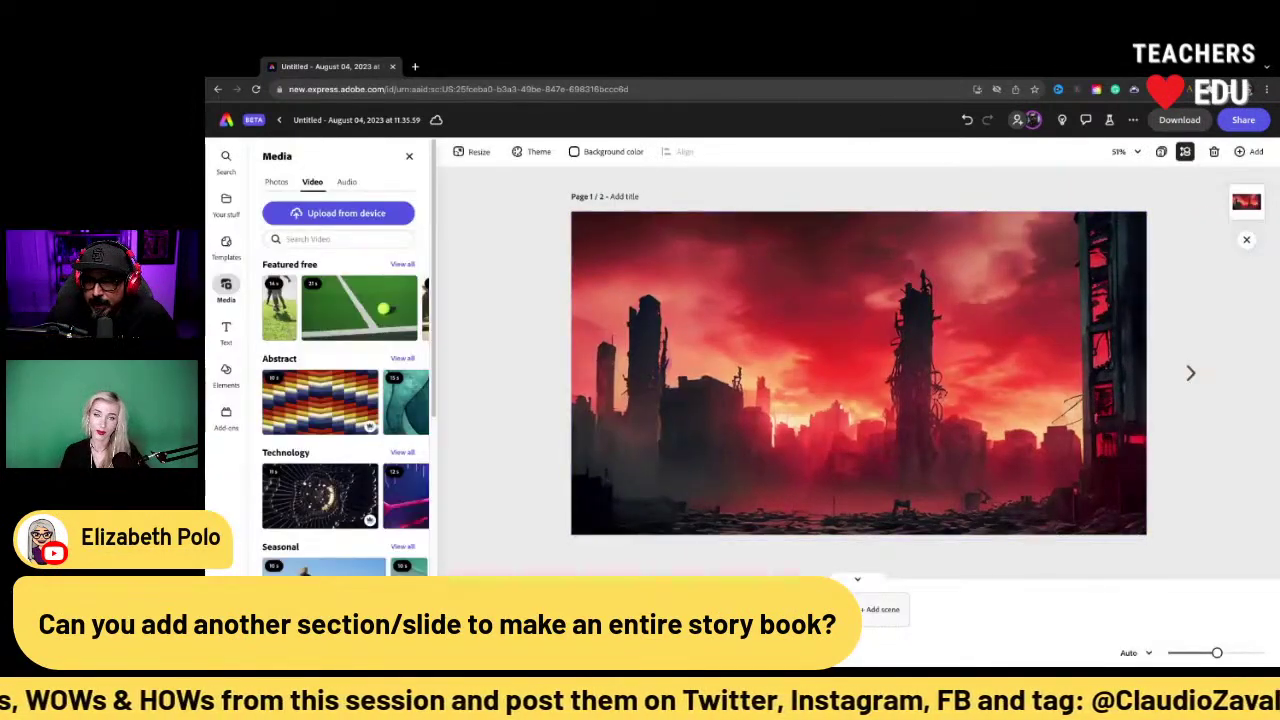
Duplicate the red-sky city scene in the first page's timeline
click(846, 582)
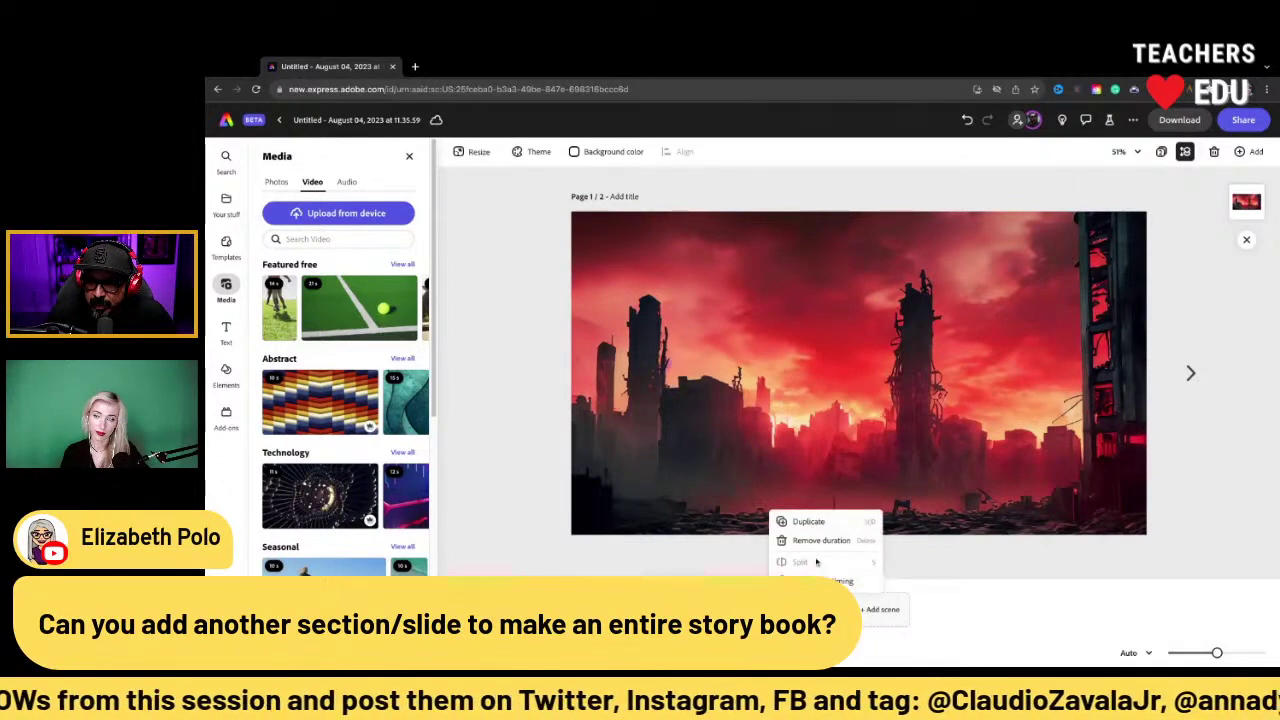
click(809, 522)
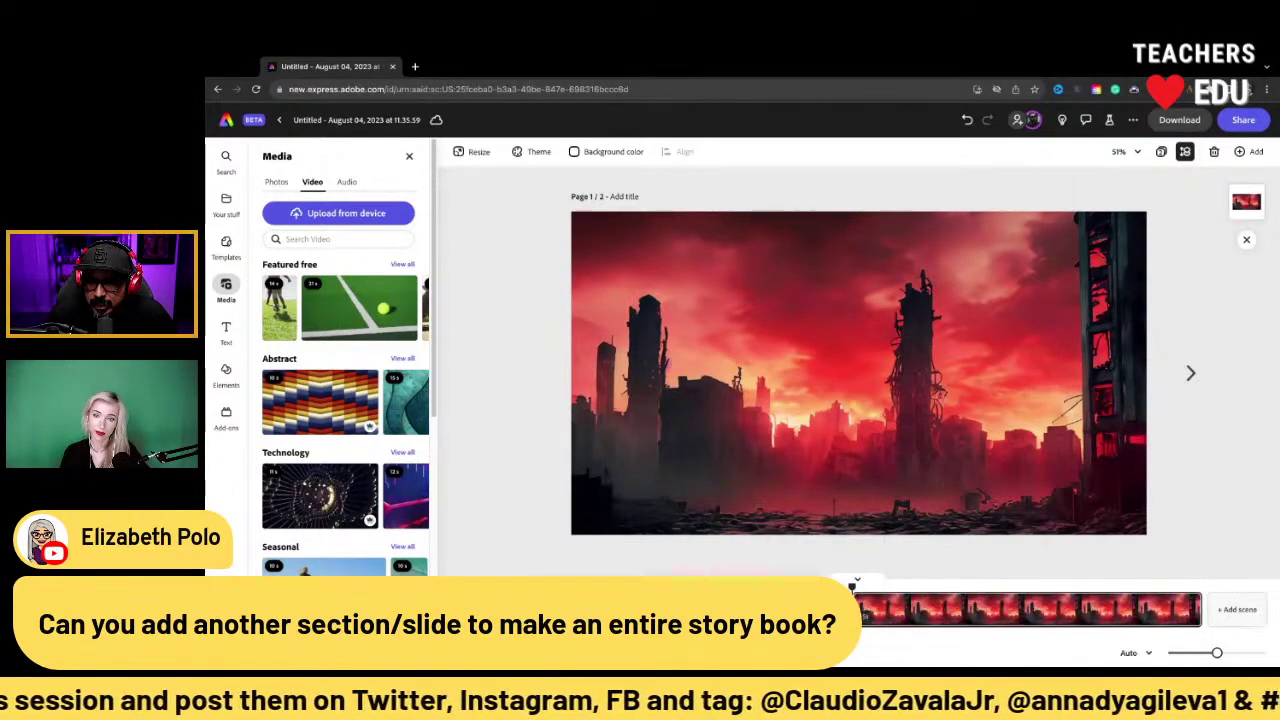
key(space)
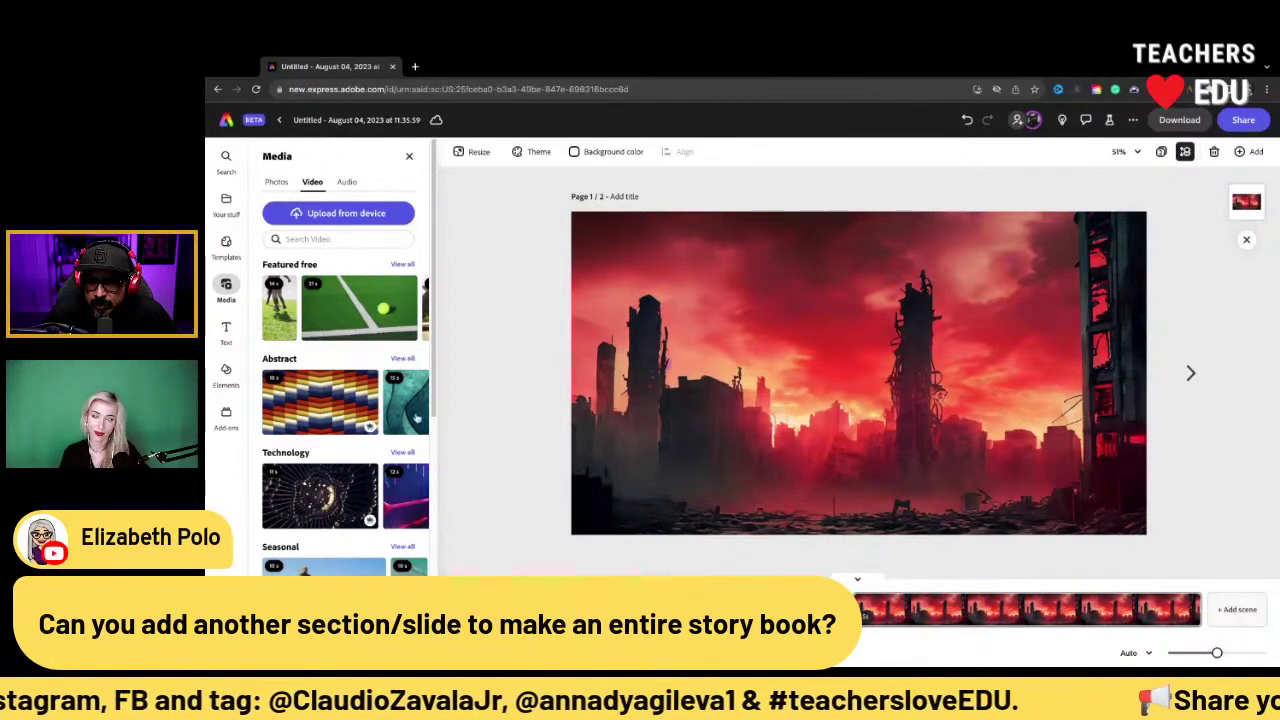
Search the stock videos for "person walking"
click(349, 238)
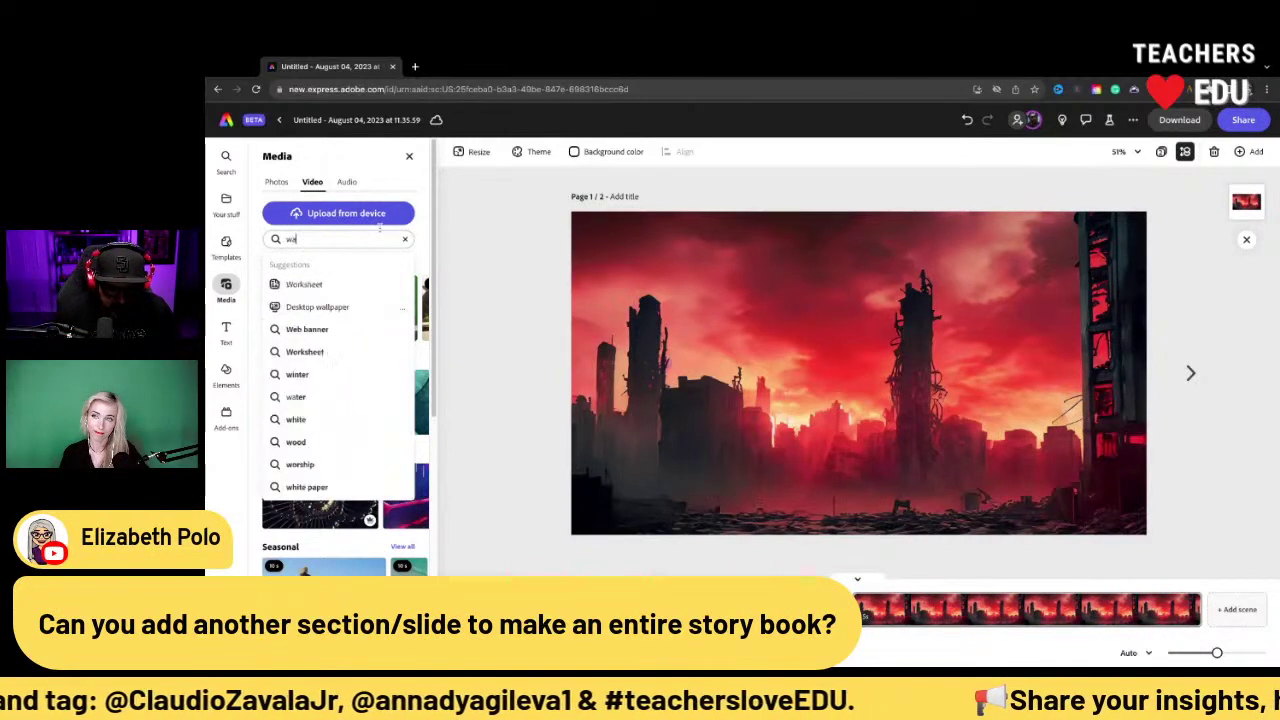
text(person wlkin)
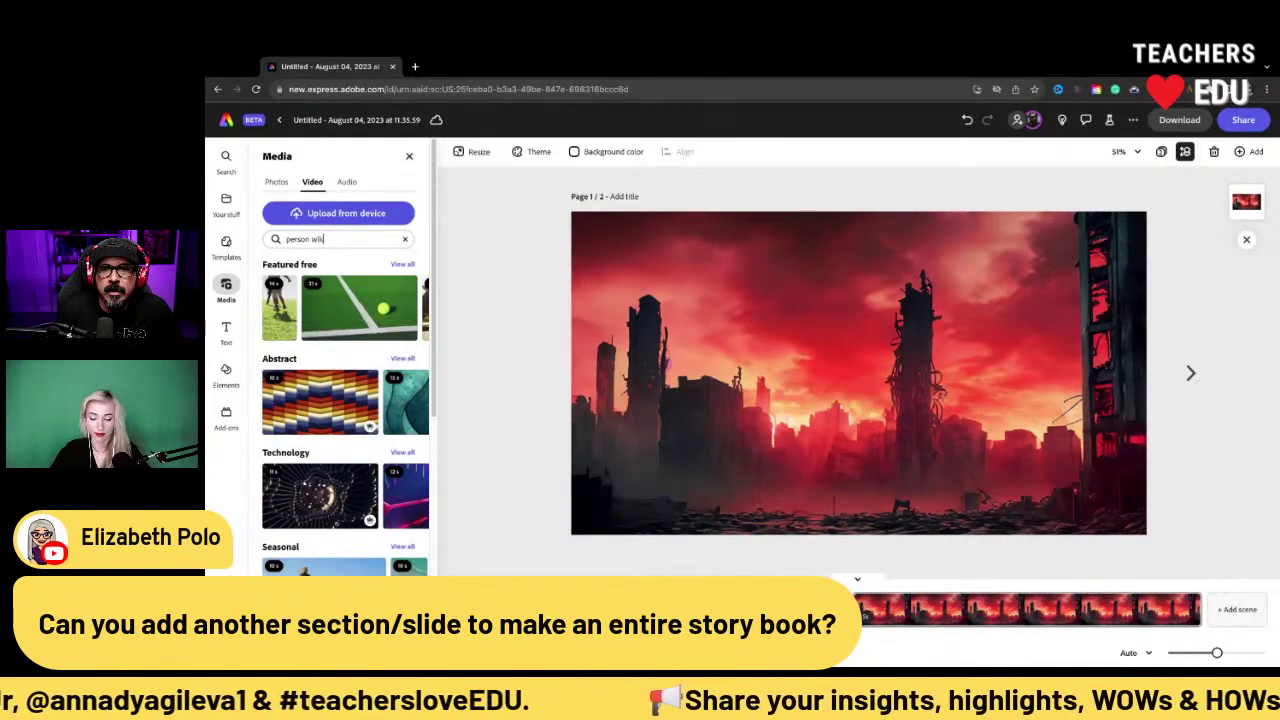
text(alking)
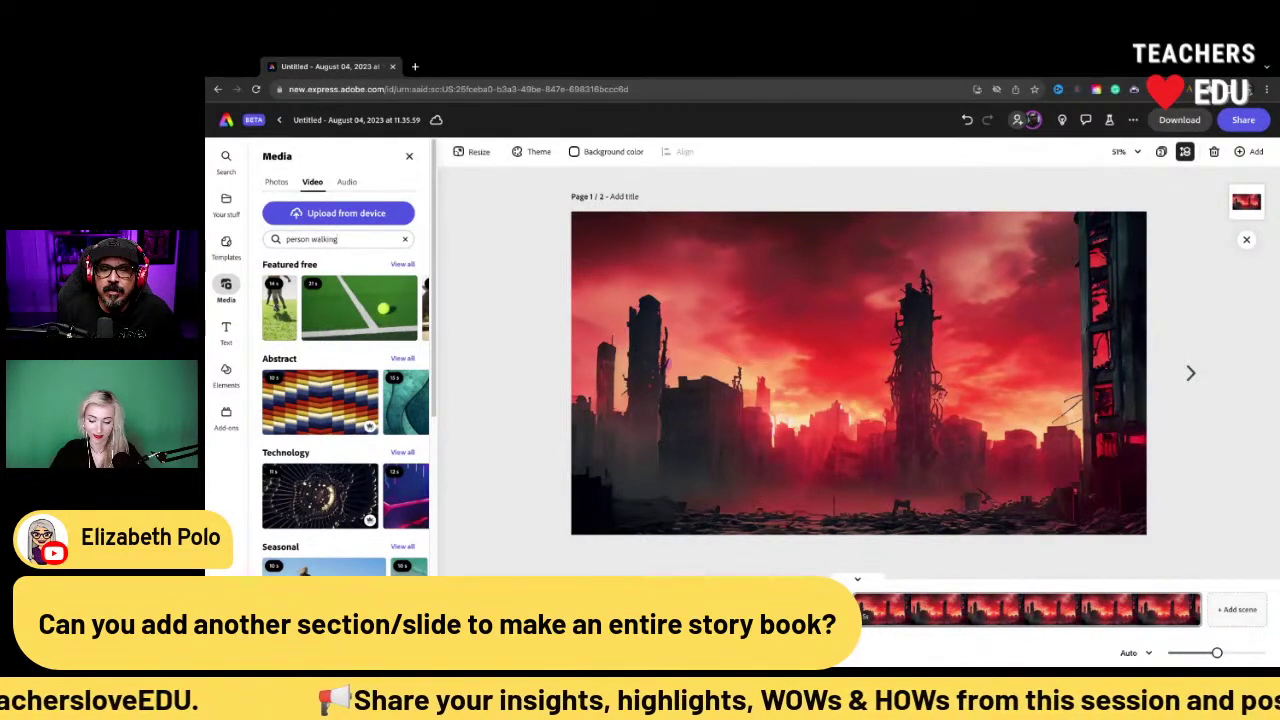
key(Return)
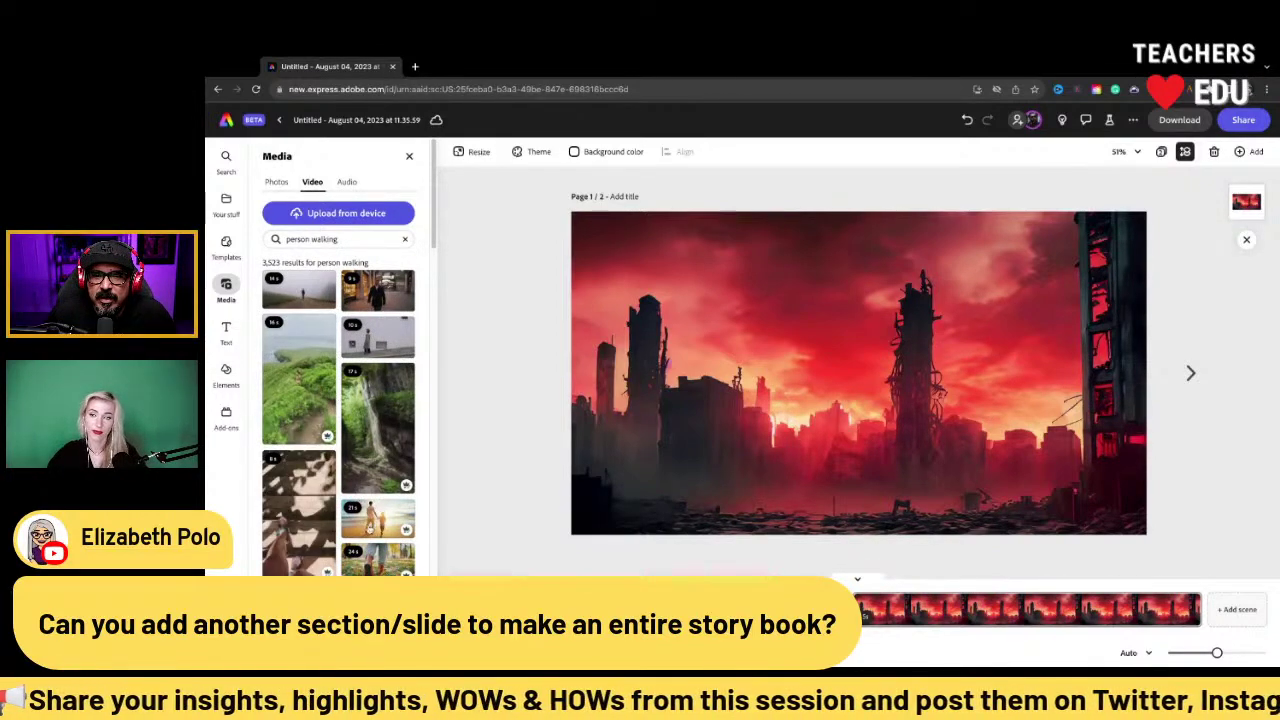
Add the clip of a person walking past a plain wall and enlarge it over the lower-left part of the city image
scroll(318, 545, down, 10)
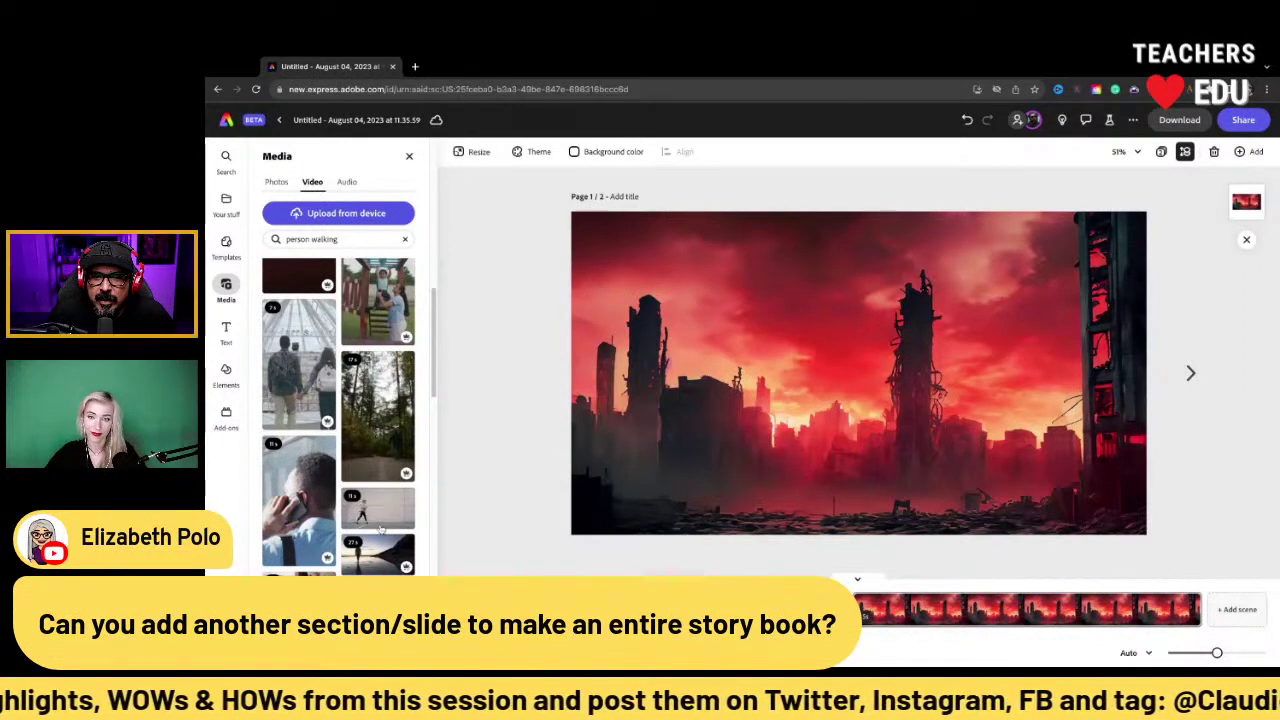
click(380, 520)
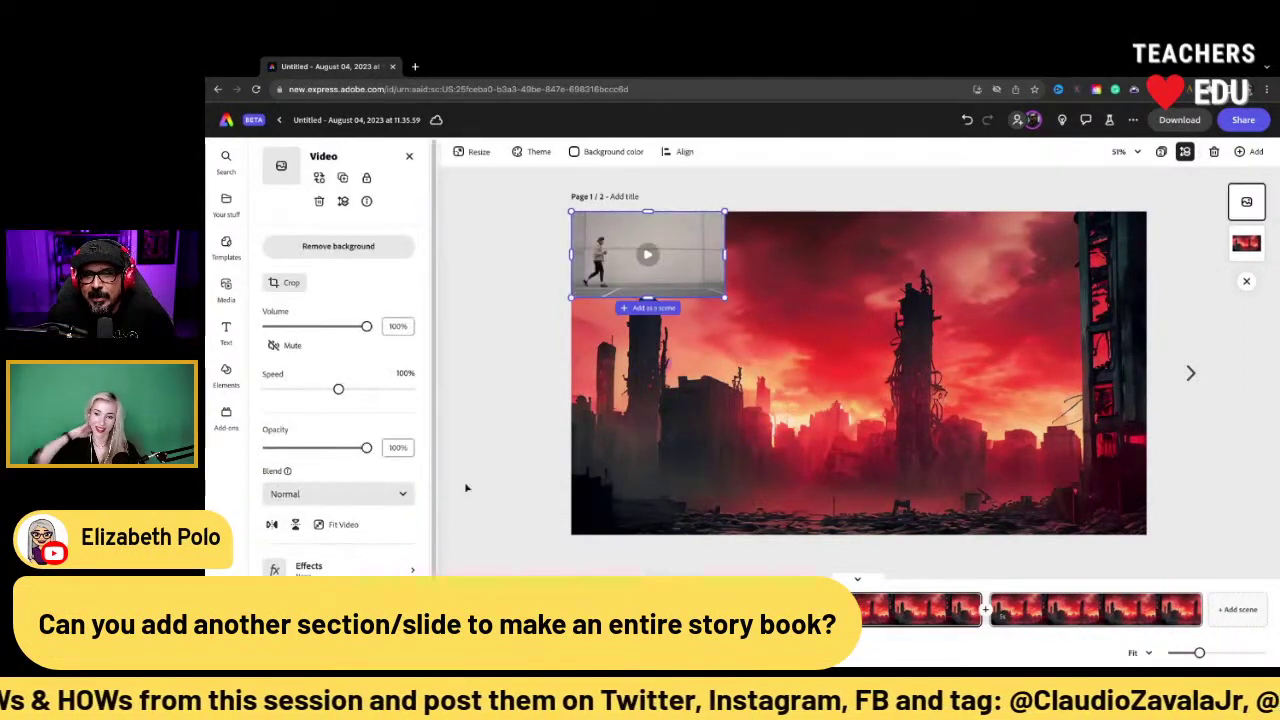
drag(606, 293, 638, 465)
drag(757, 383, 943, 277)
drag(850, 312, 842, 352)
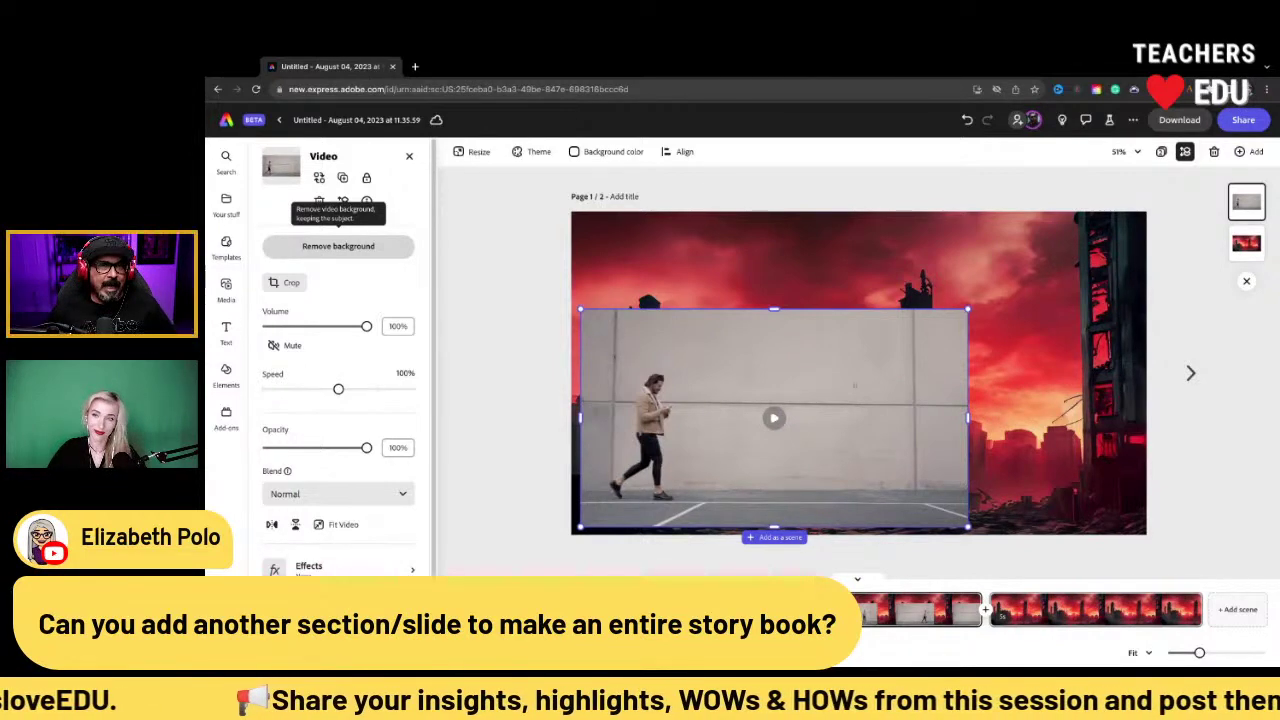
Try to remove the background of the wall-walking clip, and delete the clip from the page
click(338, 246)
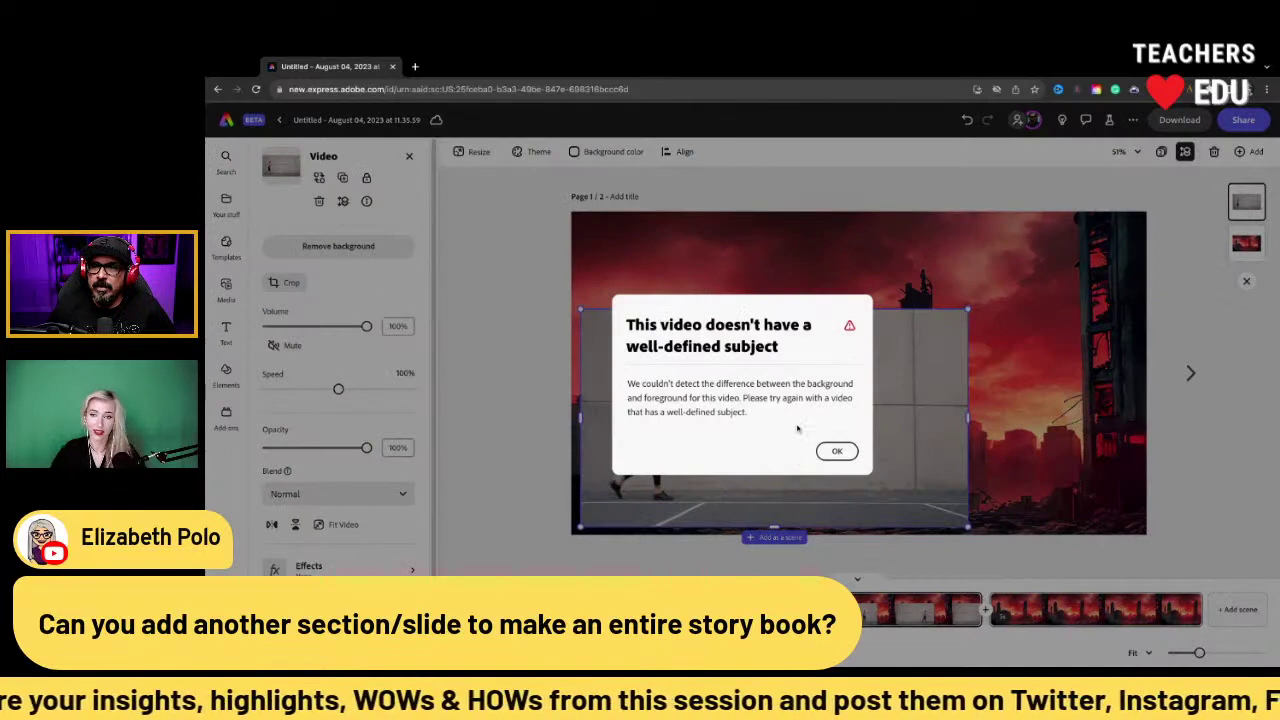
click(836, 451)
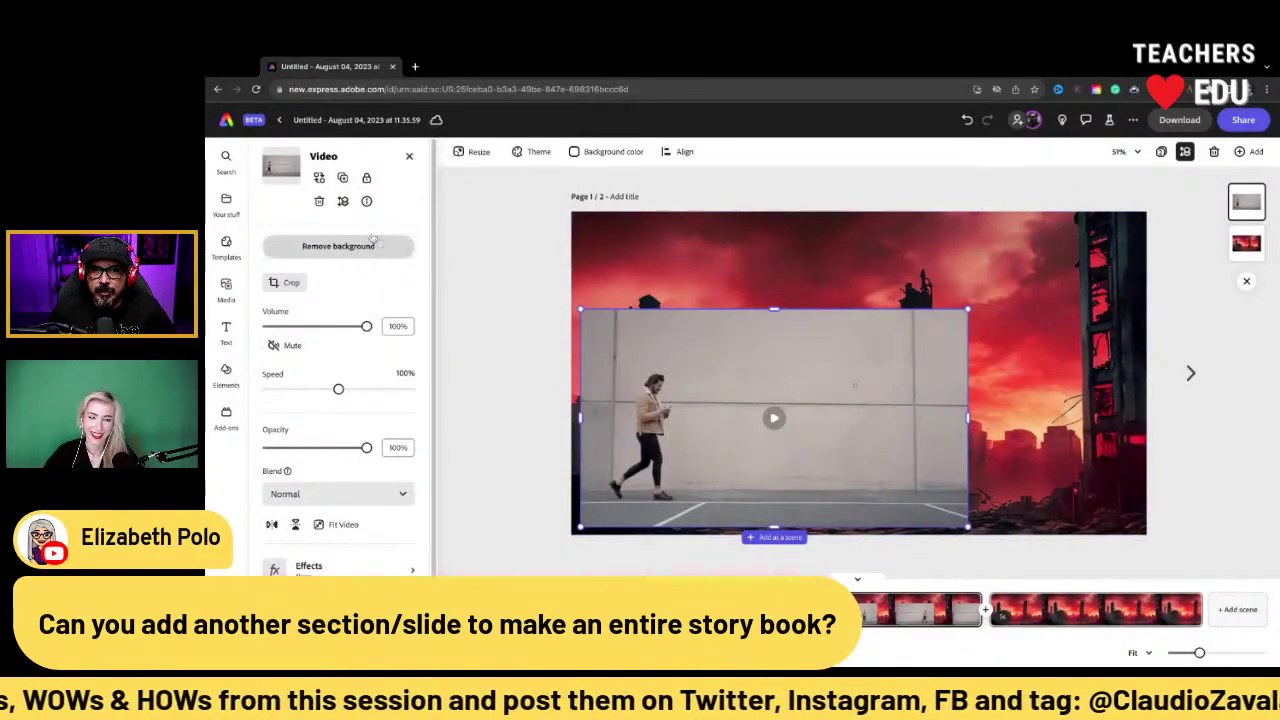
key(Delete)
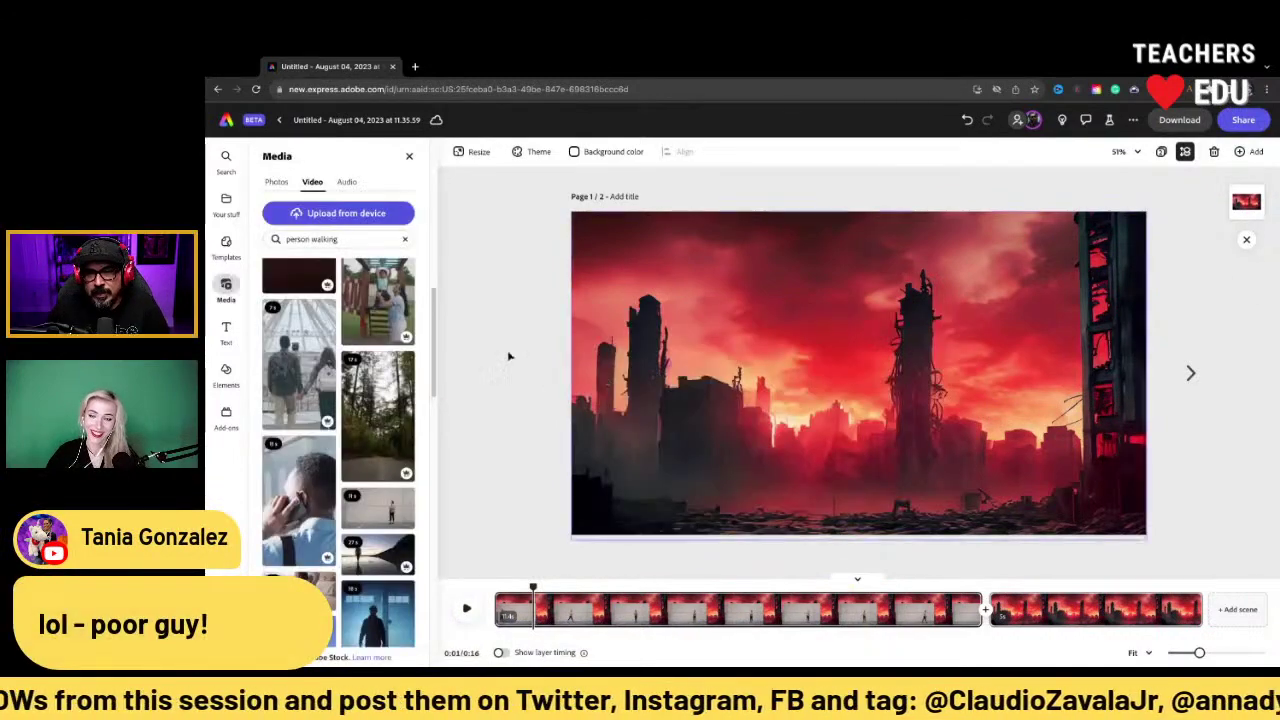
Find the vertical clip of a man walking along a pool edge in the "person walking" results and add it to the page
scroll(354, 493, down, 5)
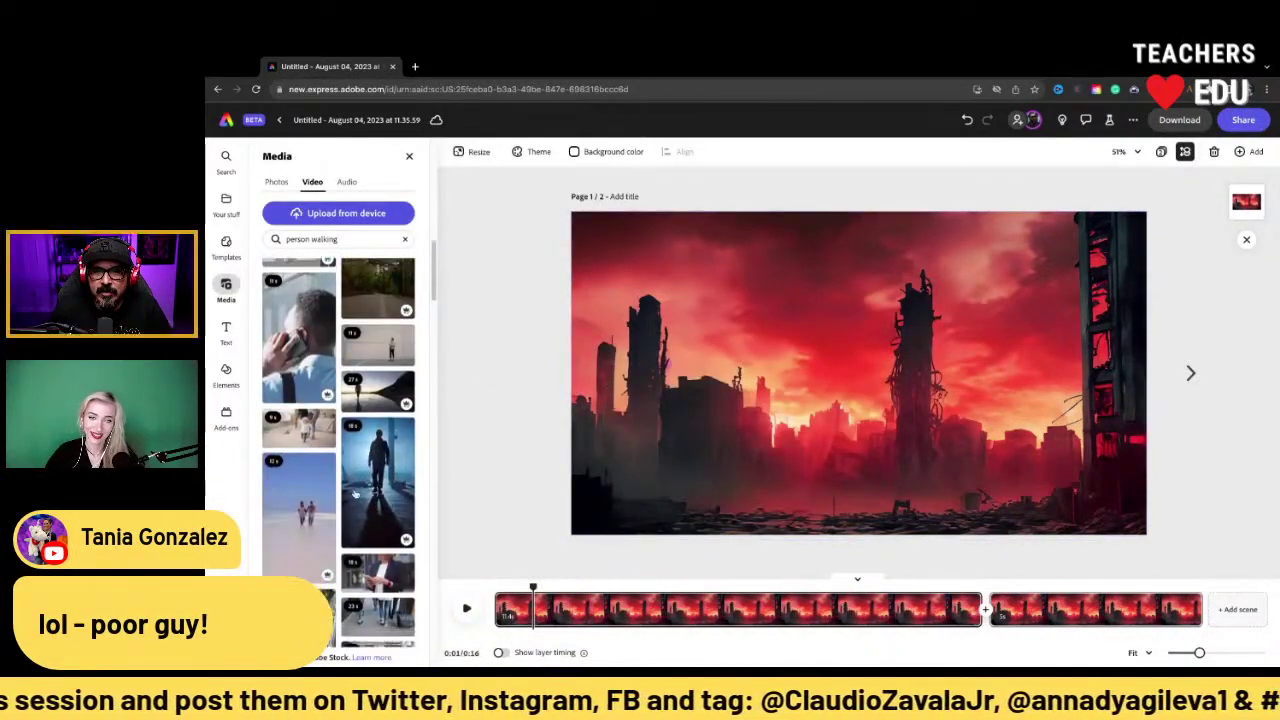
scroll(354, 493, down, 6)
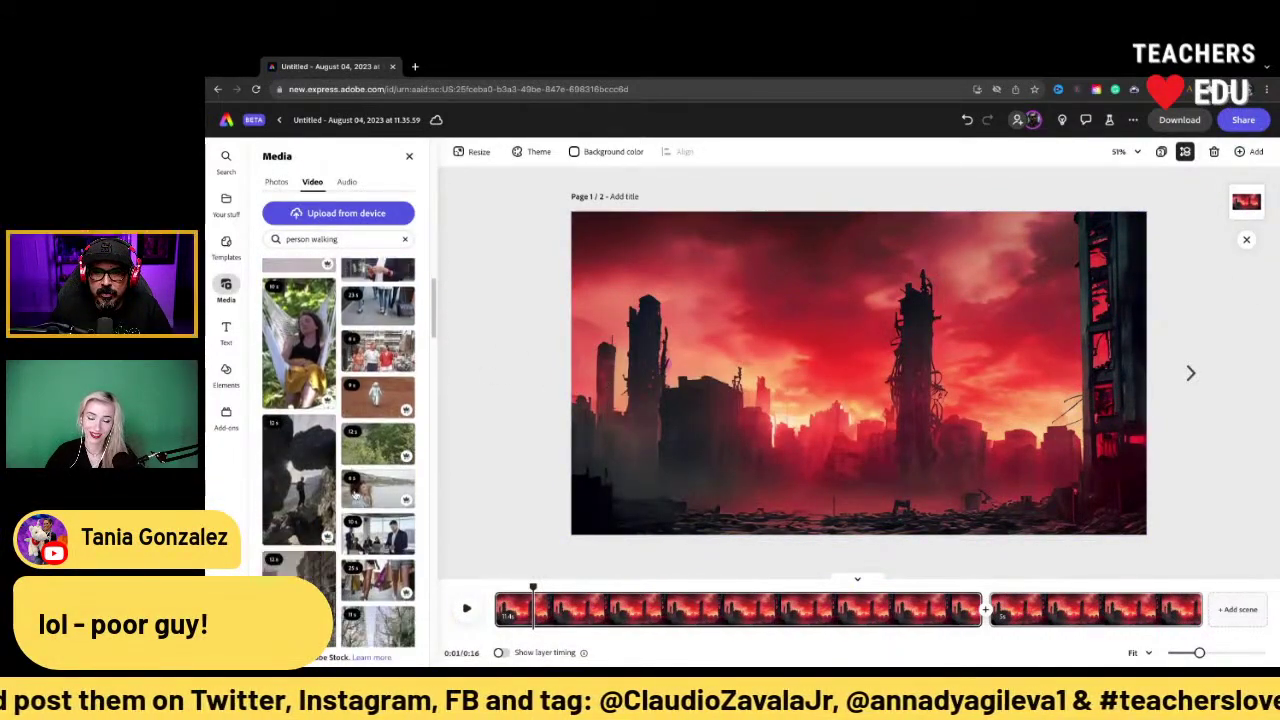
scroll(355, 494, down, 5)
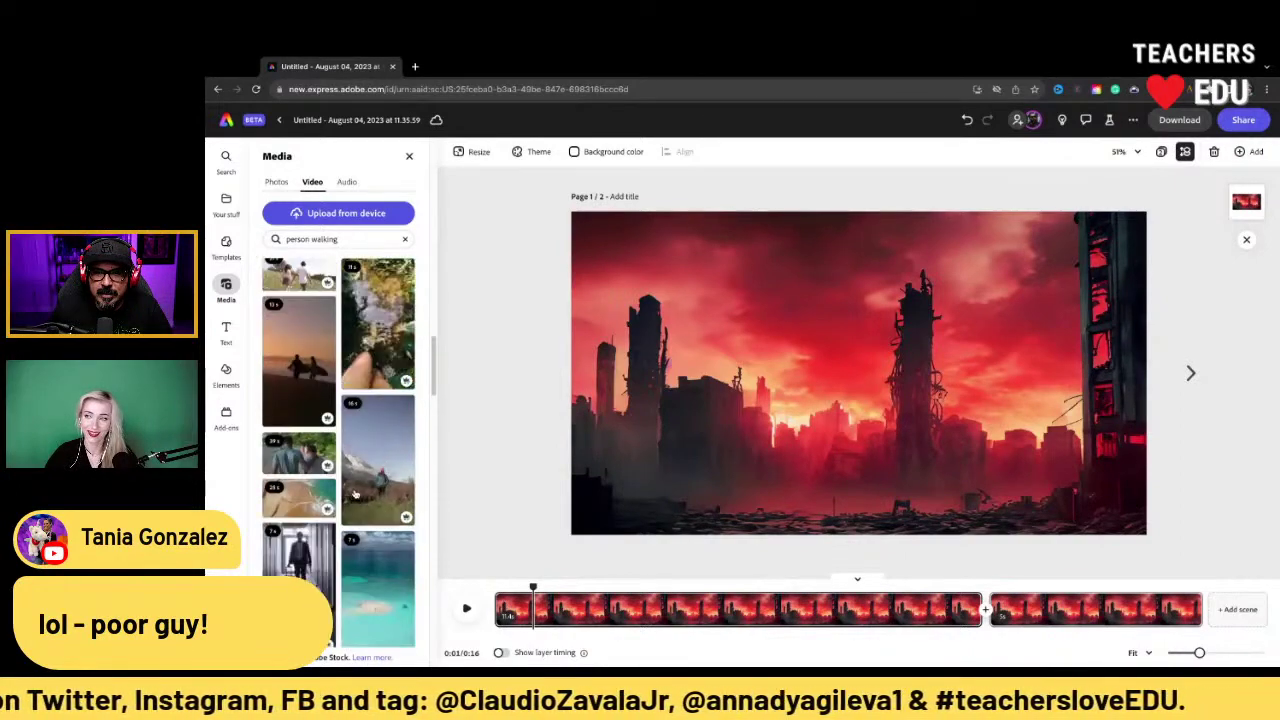
scroll(348, 526, down, 6)
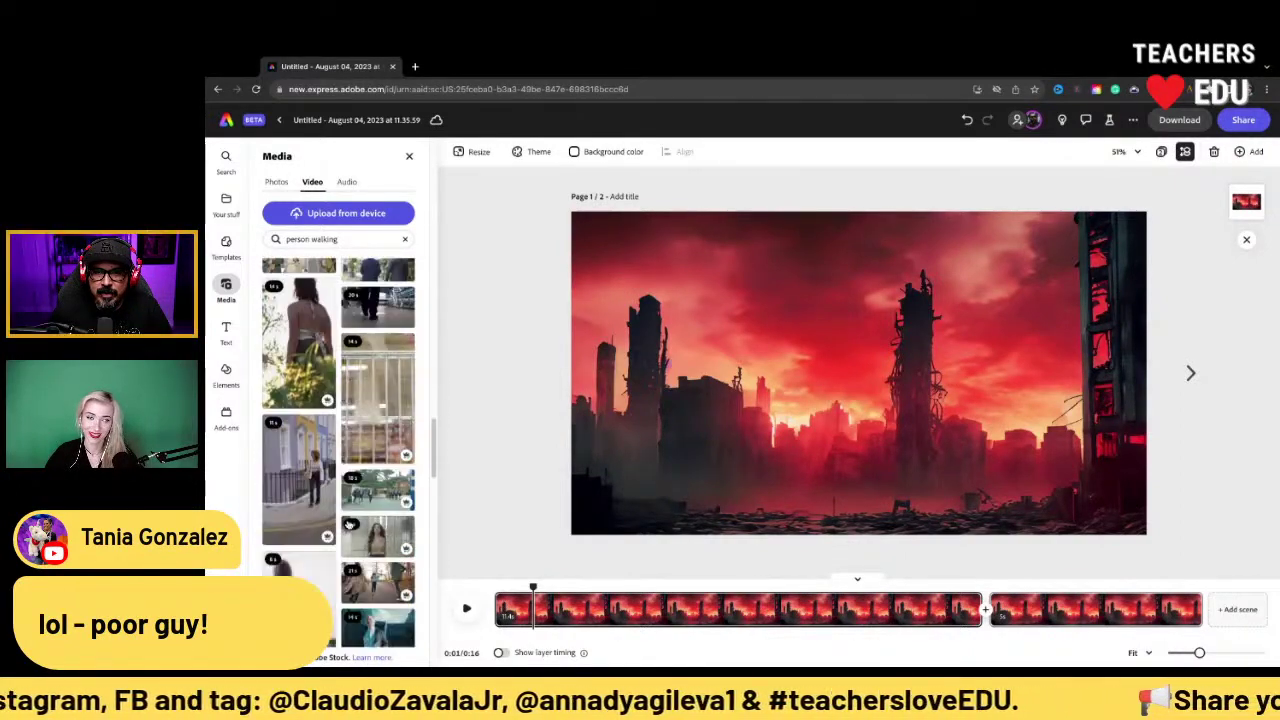
scroll(340, 455, down, 2)
scroll(345, 543, down, 5)
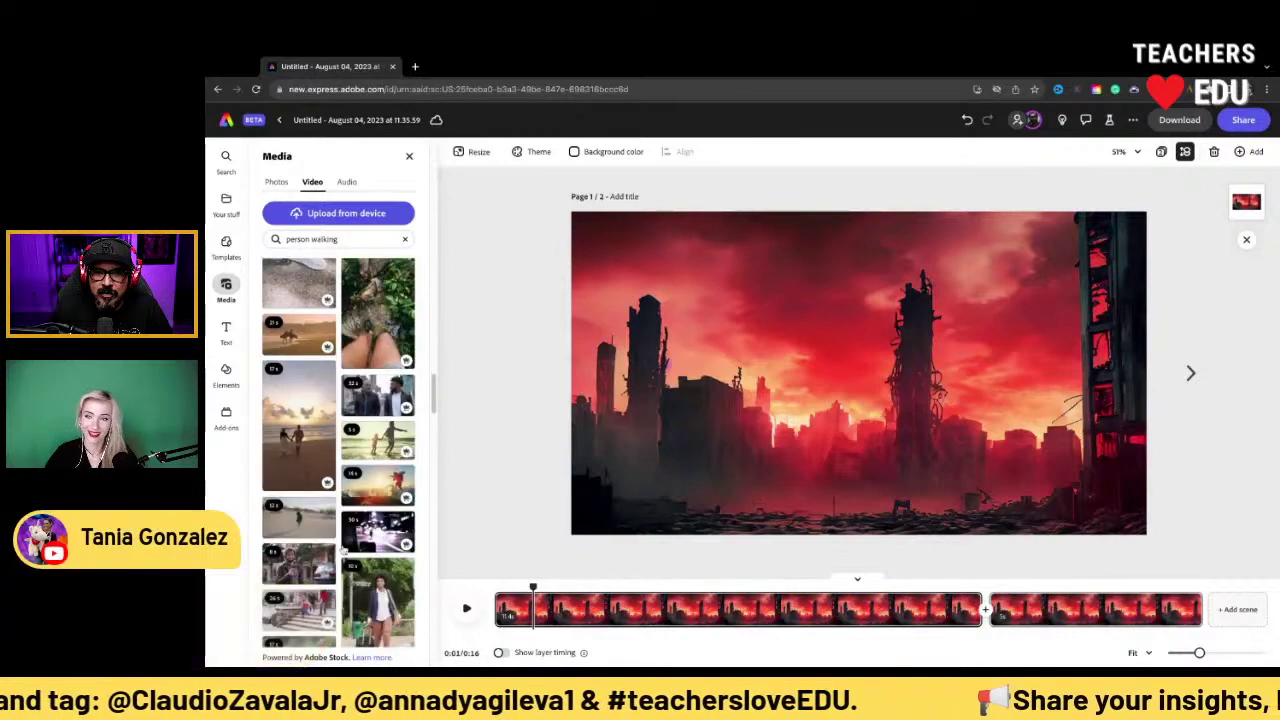
scroll(345, 543, down, 8)
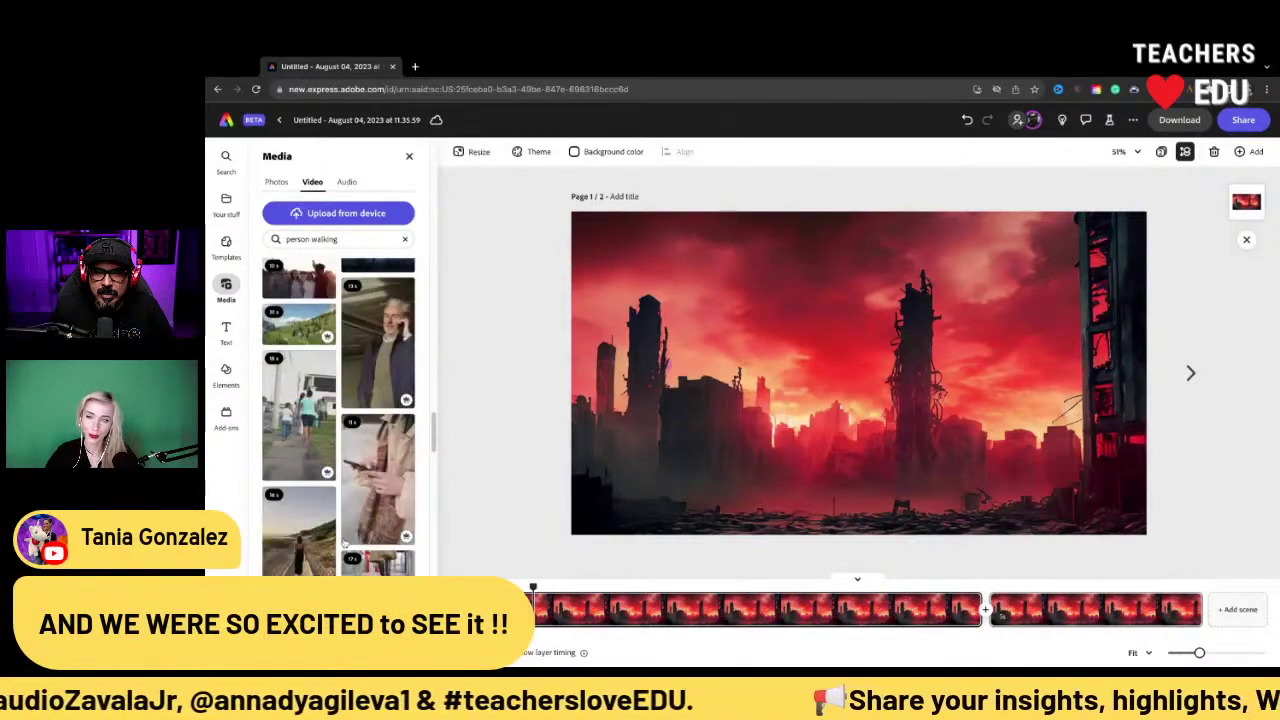
scroll(344, 543, down, 10)
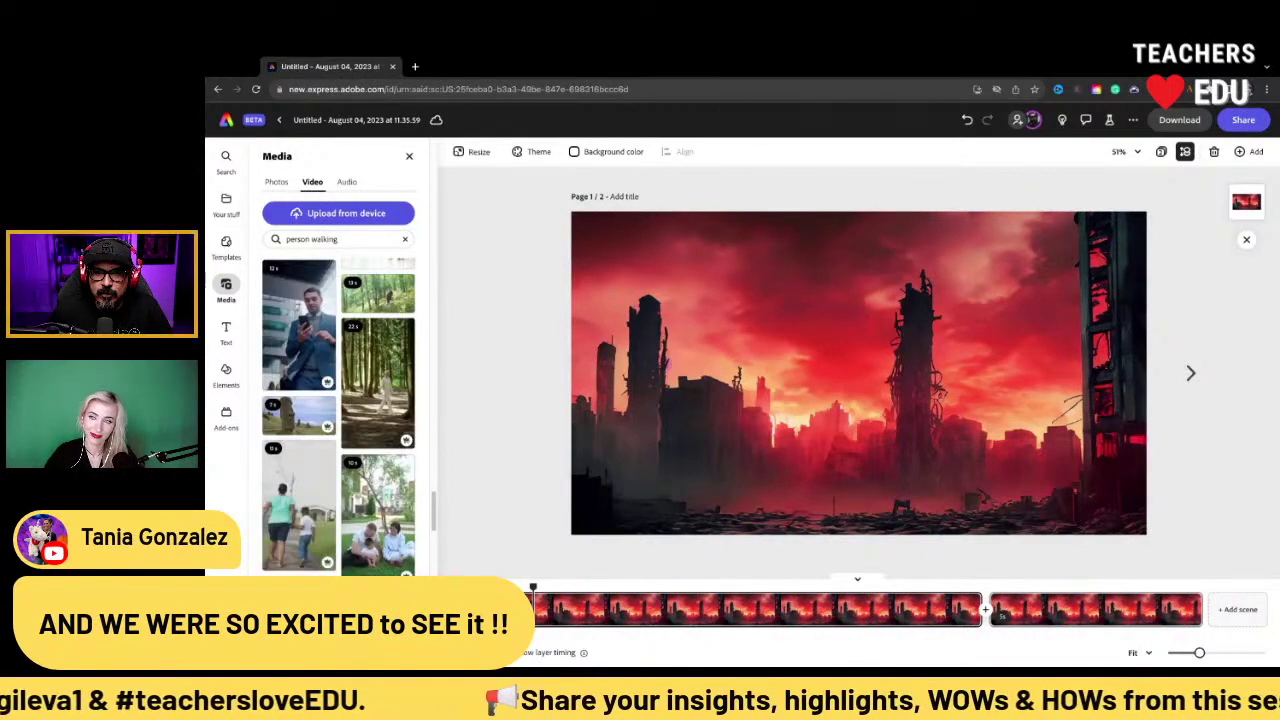
scroll(344, 543, down, 8)
scroll(285, 259, down, 8)
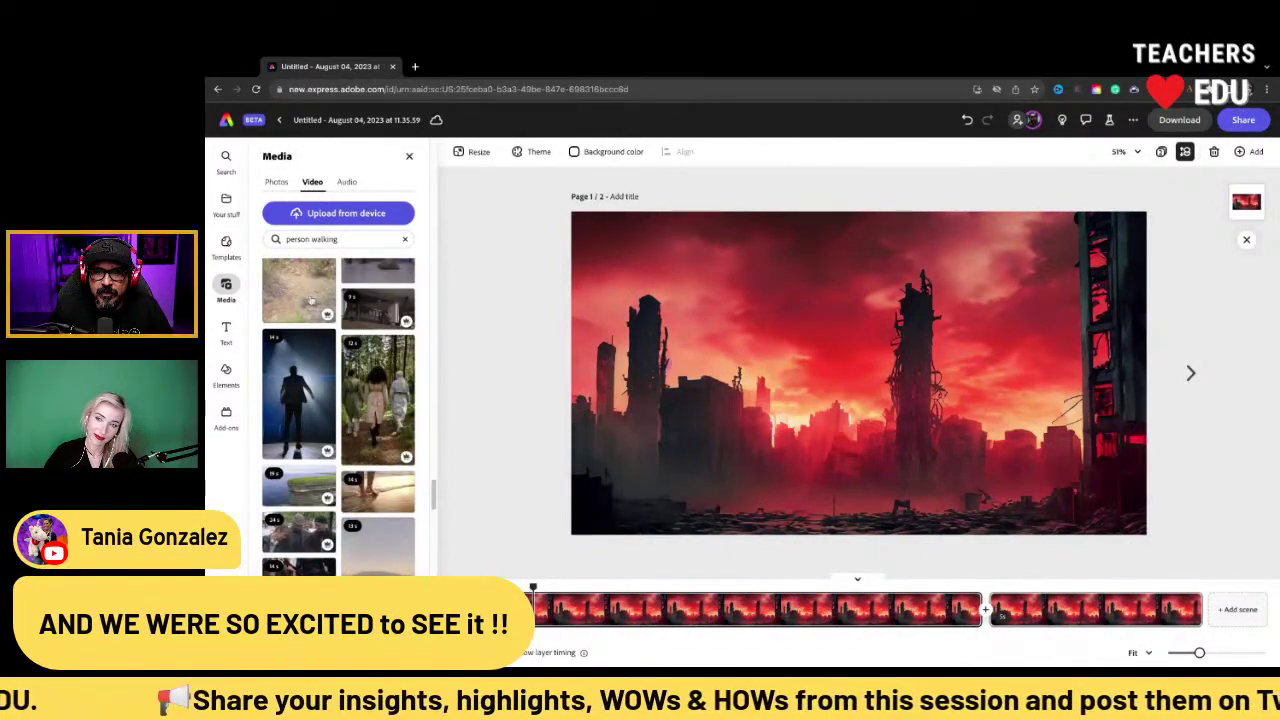
click(377, 490)
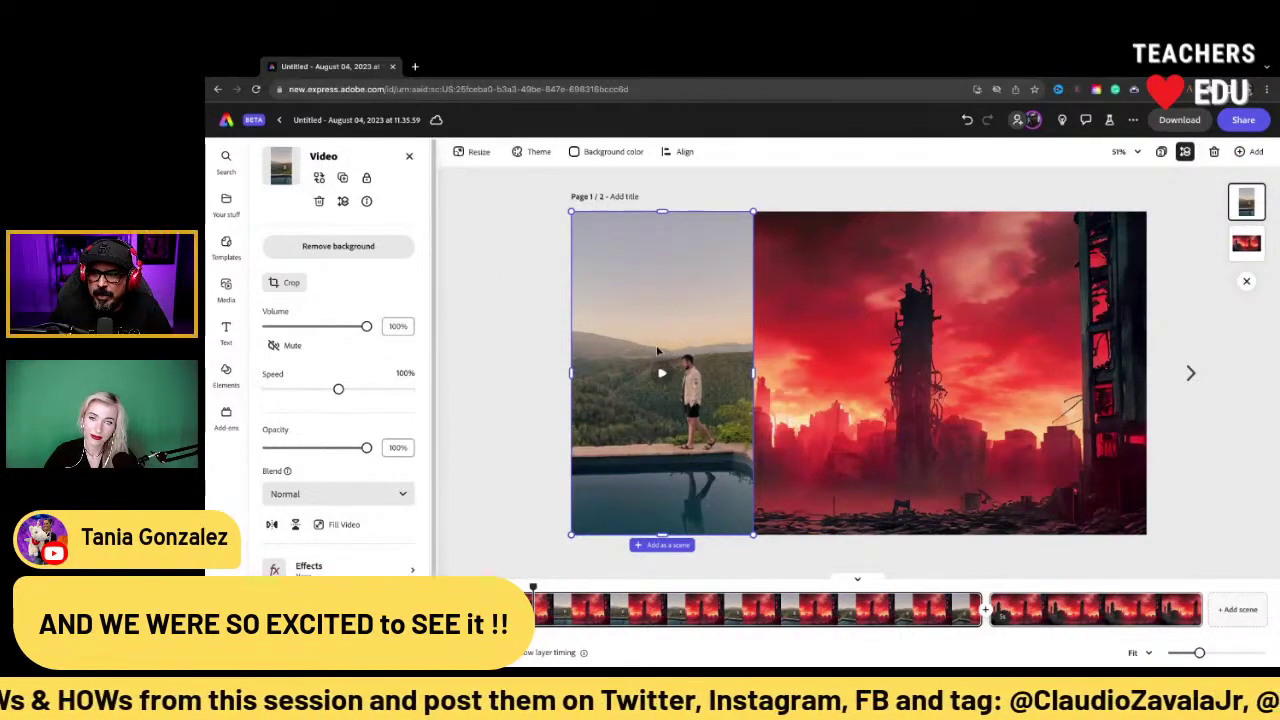
Crop the pool-edge clip freeform from above and below to a strip around the walking man and the ledge
click(285, 283)
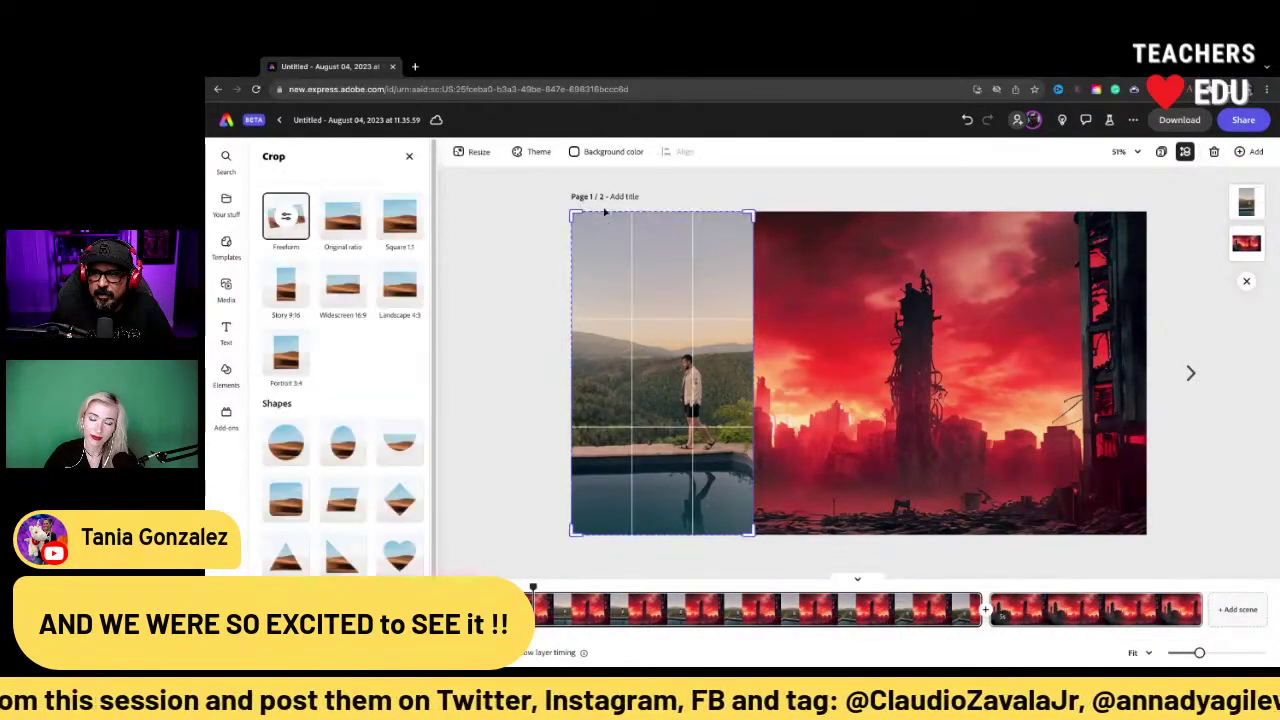
drag(577, 211, 572, 342)
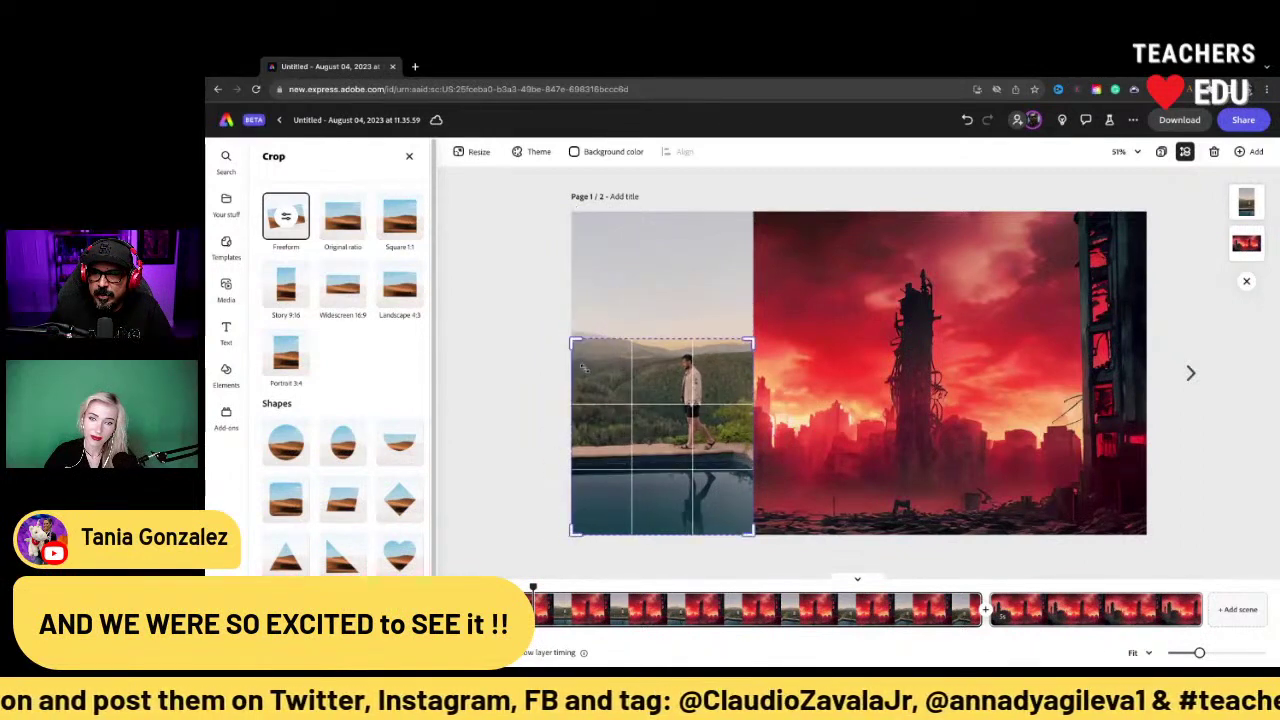
drag(577, 535, 570, 460)
click(501, 345)
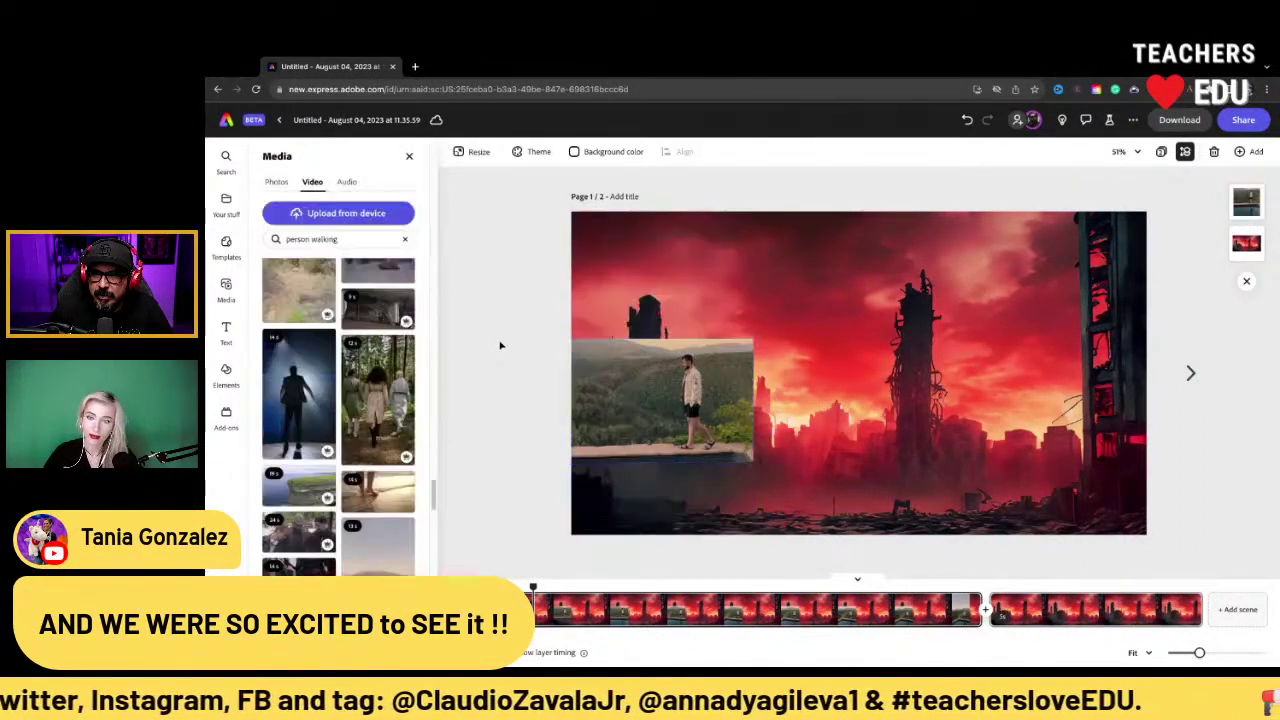
Remove the background of the cropped walking clip, enlarge it and place the man in the lower-right part of the city image
click(609, 392)
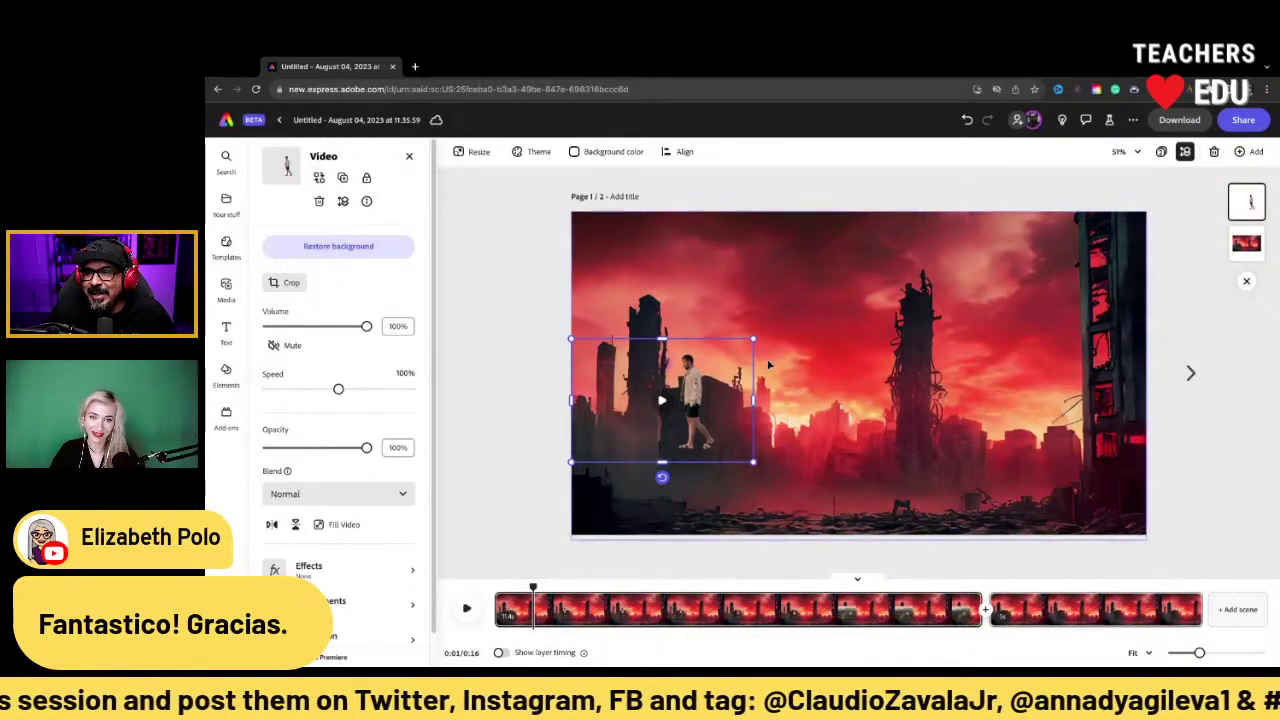
drag(753, 340, 913, 230)
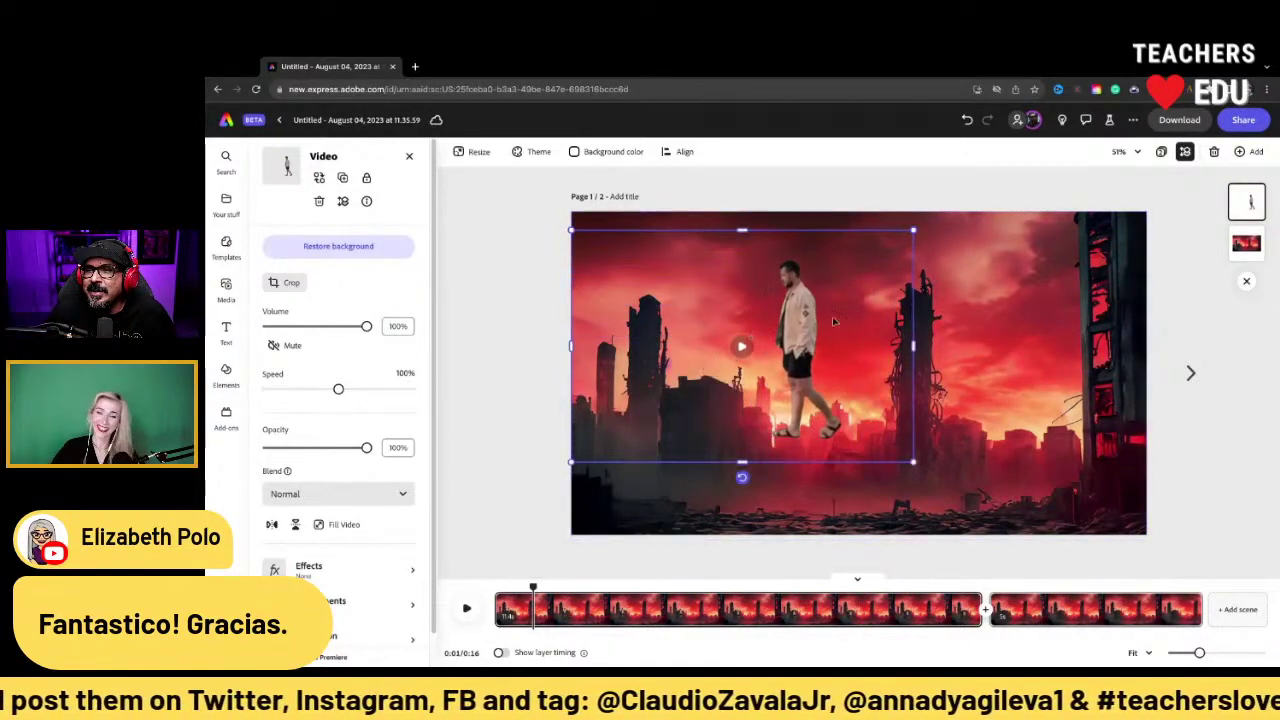
drag(833, 321, 1069, 414)
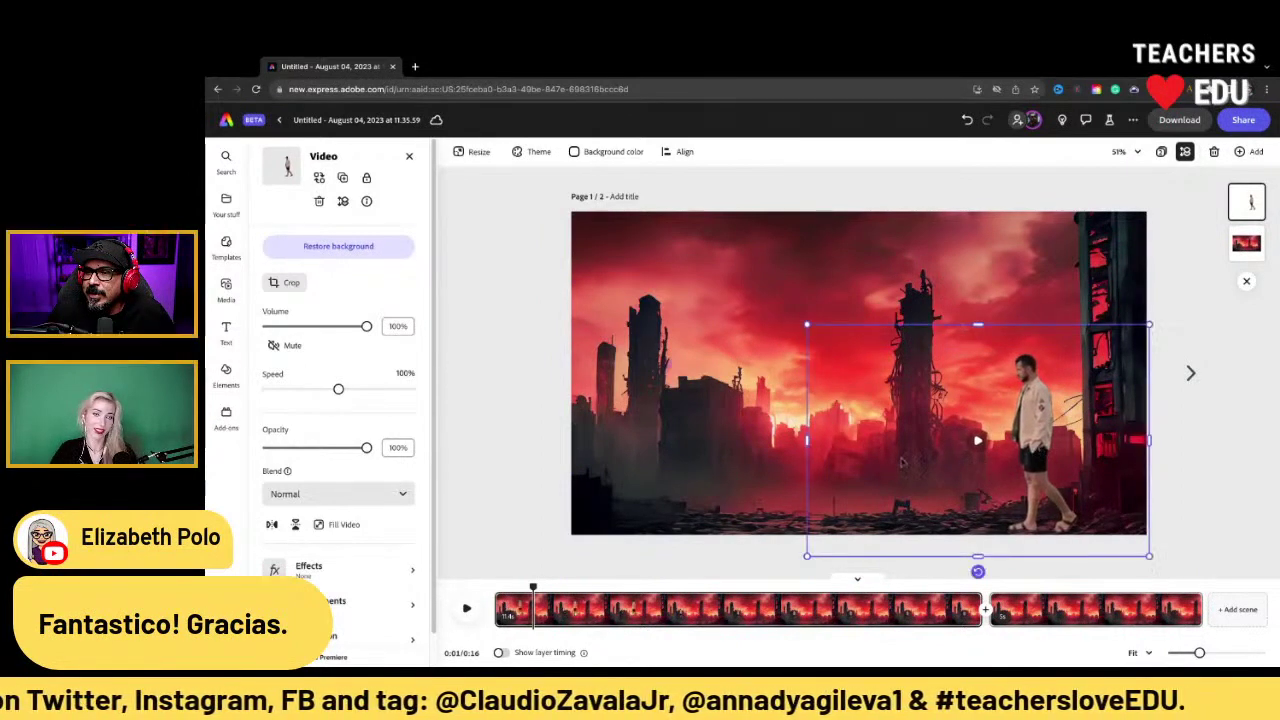
mouse_move(806, 325)
mouse_down()
mouse_move(600, 189)
mouse_move(830, 338)
mouse_move(816, 330)
mouse_up()
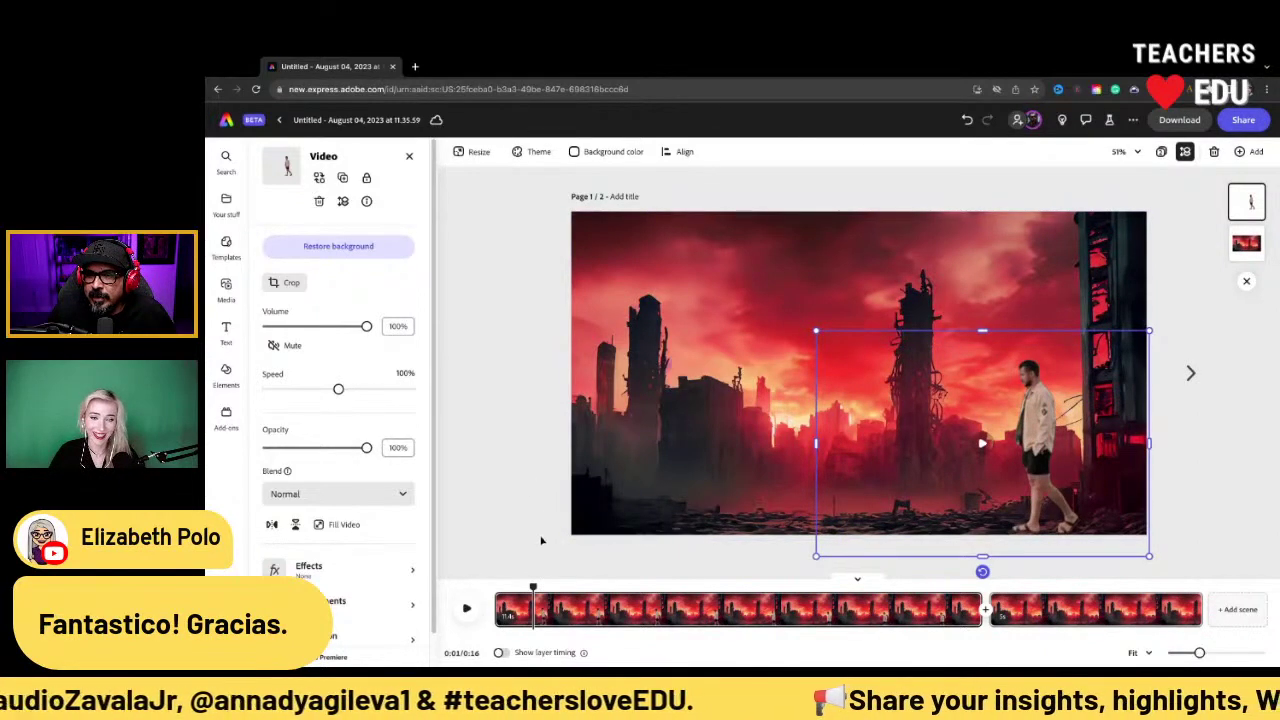
click(567, 468)
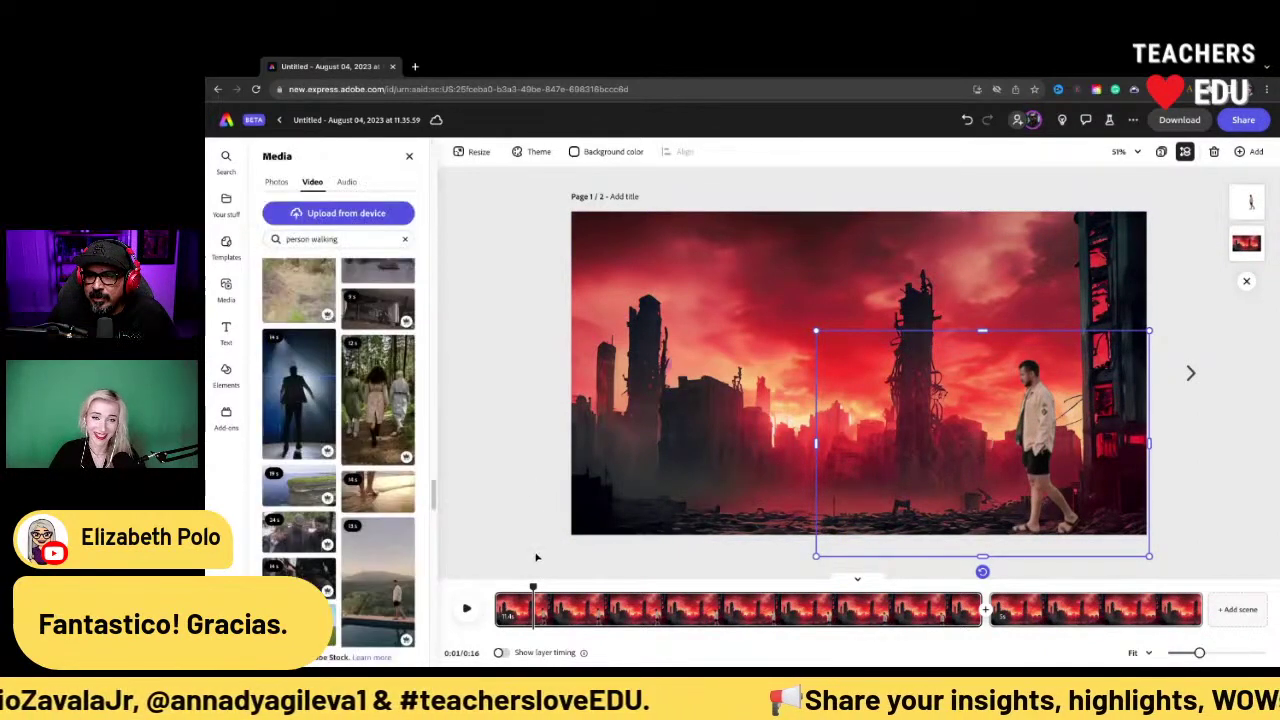
Play back the first scene and shift the walking man slightly up and to the left on the city image
click(466, 608)
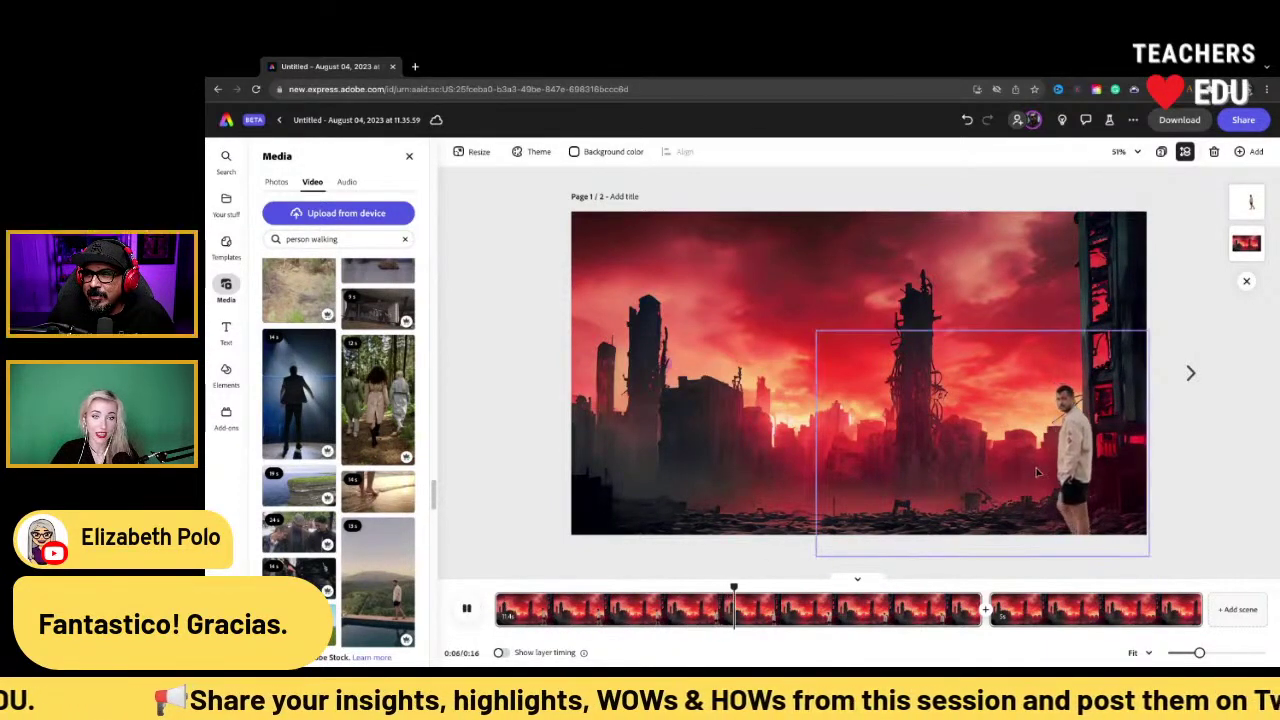
click(900, 520)
click(970, 427)
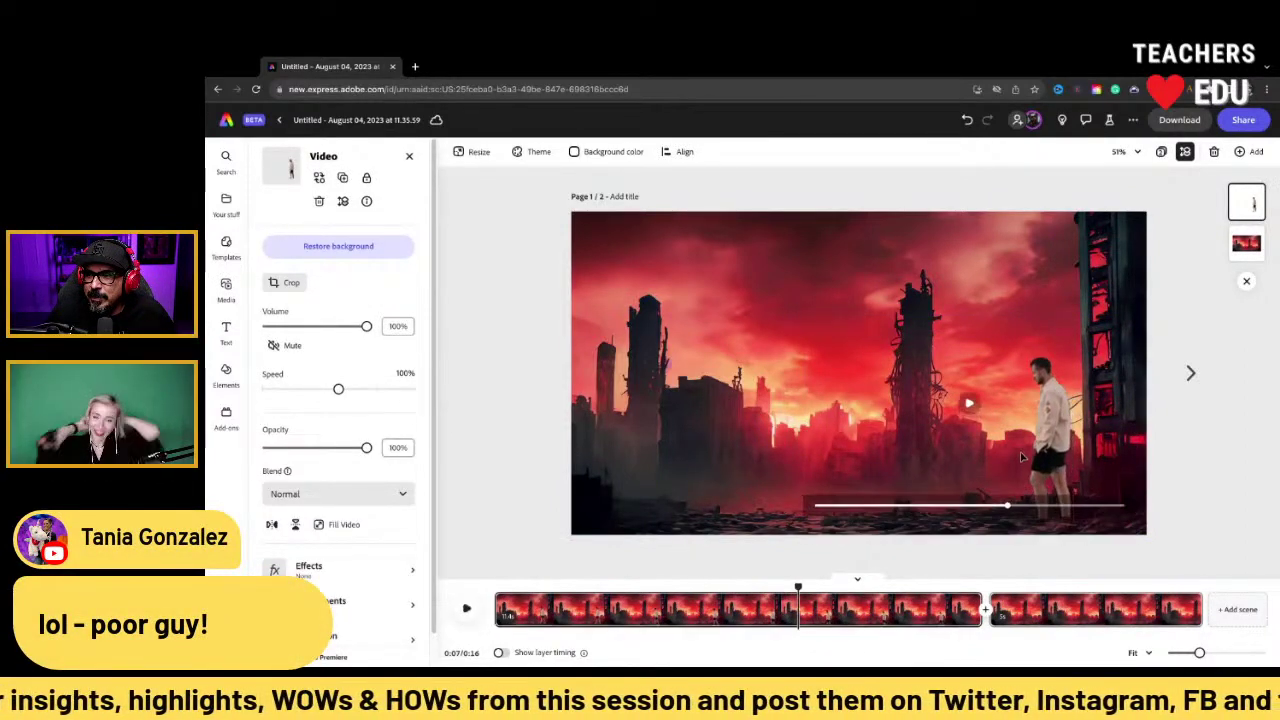
click(966, 400)
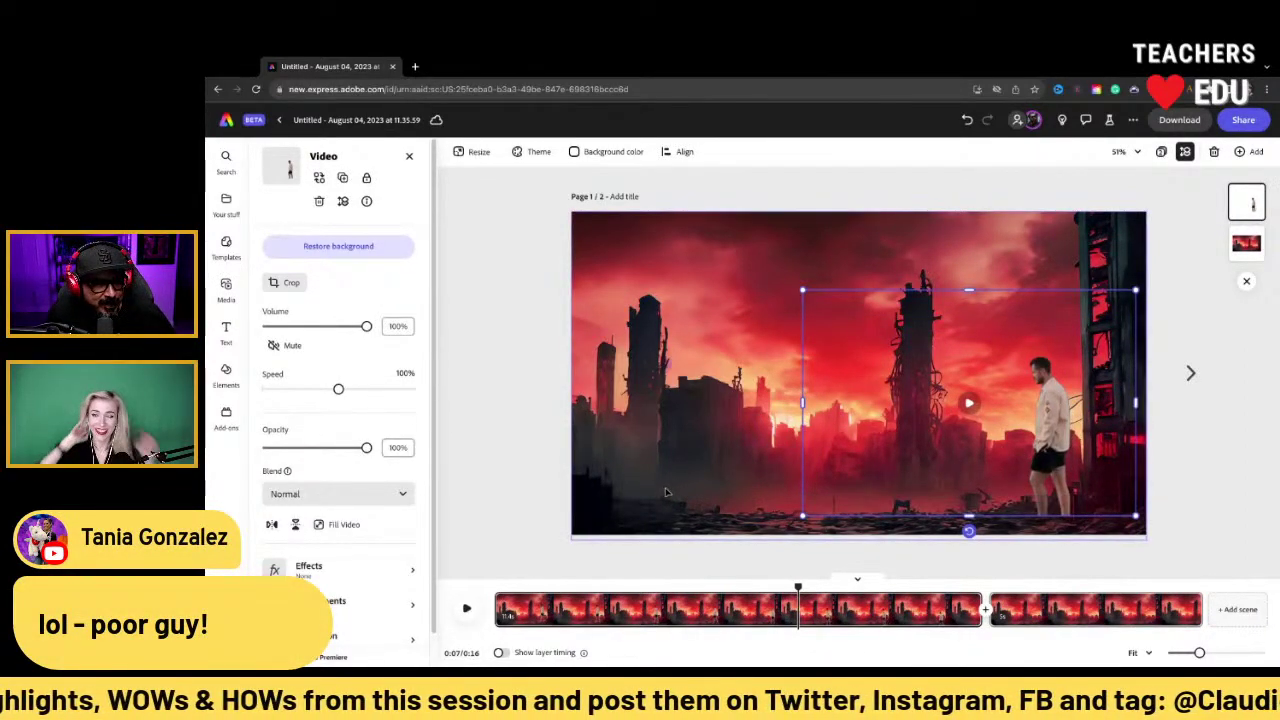
mouse_move(979, 435)
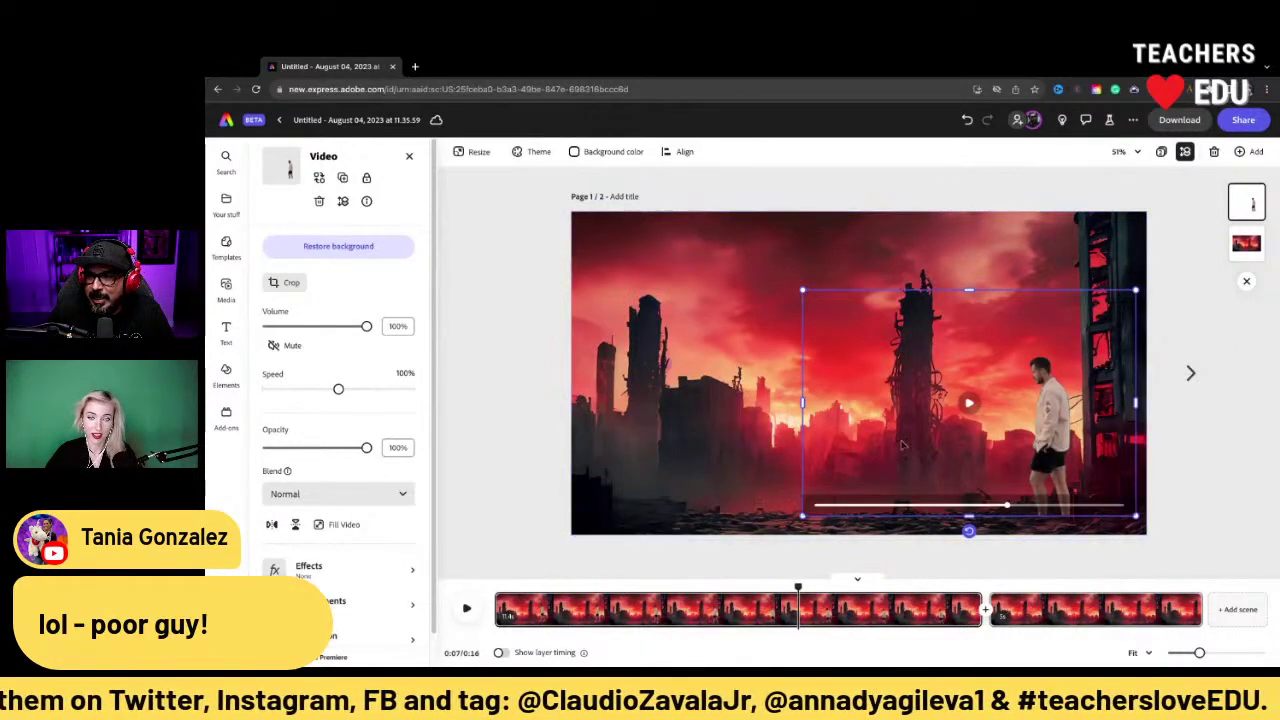
click(1029, 577)
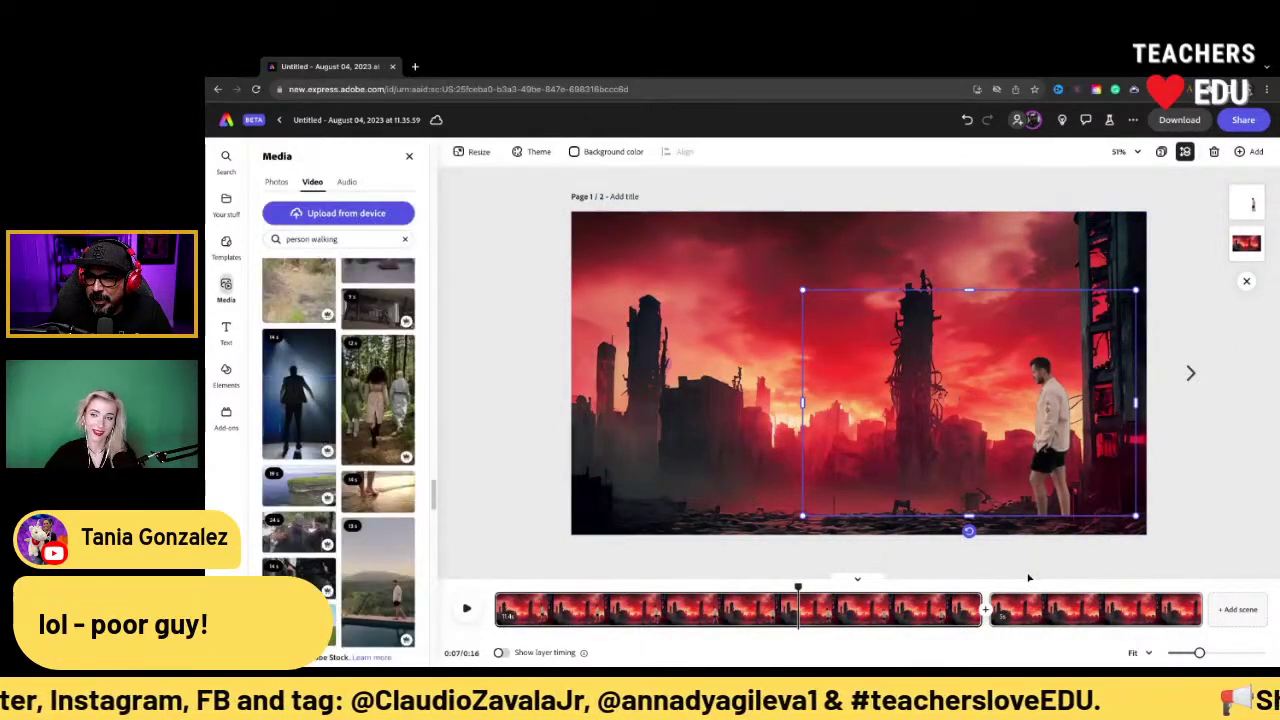
Add the clip of the man pointing to the second scene as a layer over the city image, undoing its placement as full-page background
click(1031, 584)
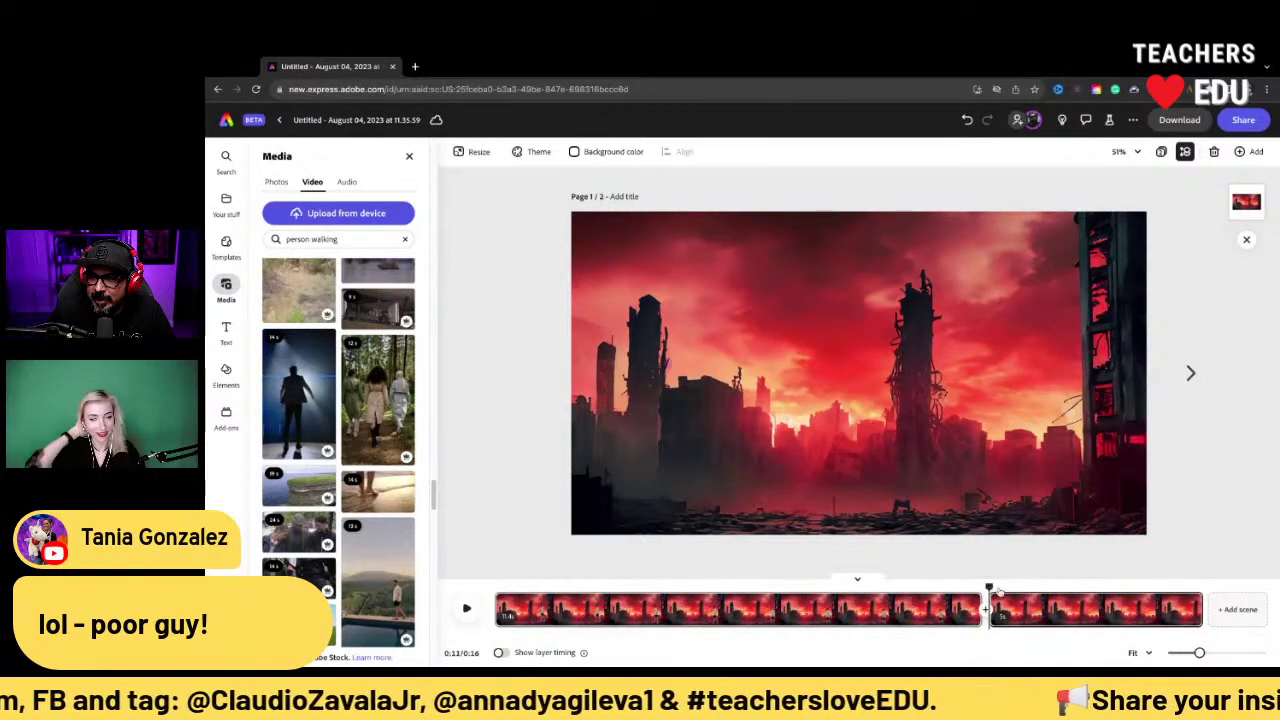
click(1000, 591)
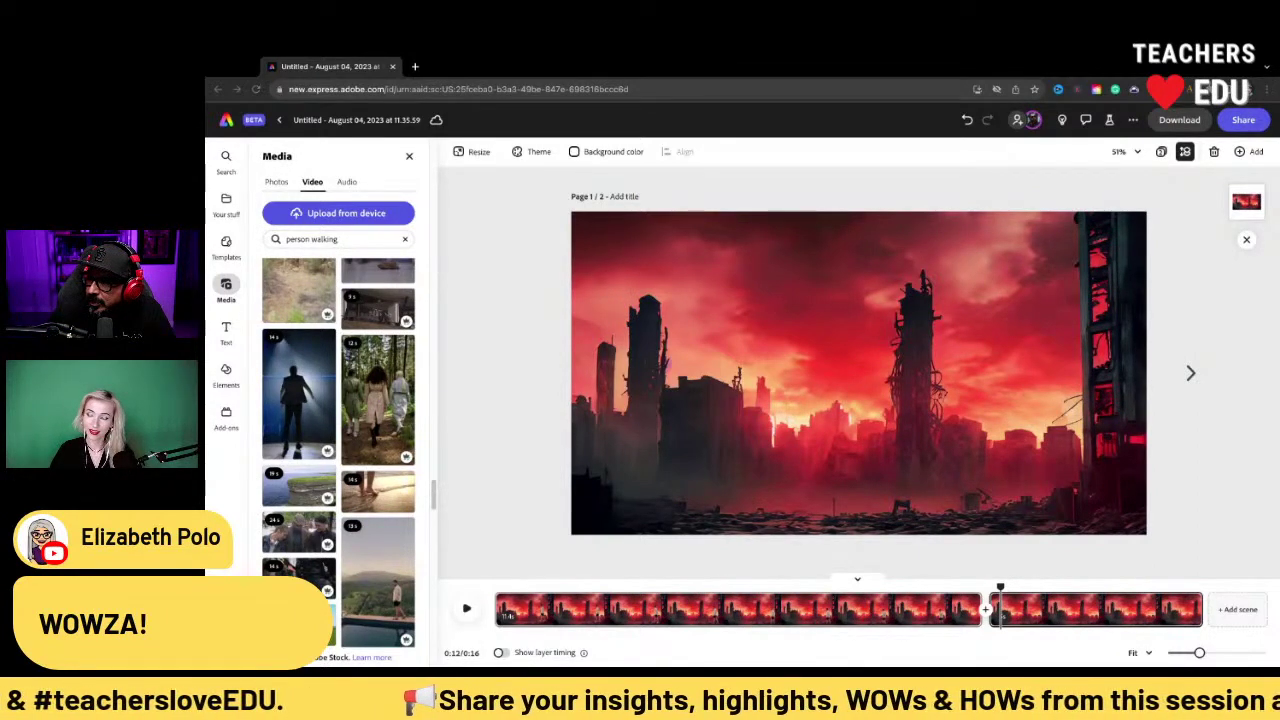
drag(298, 394, 858, 373)
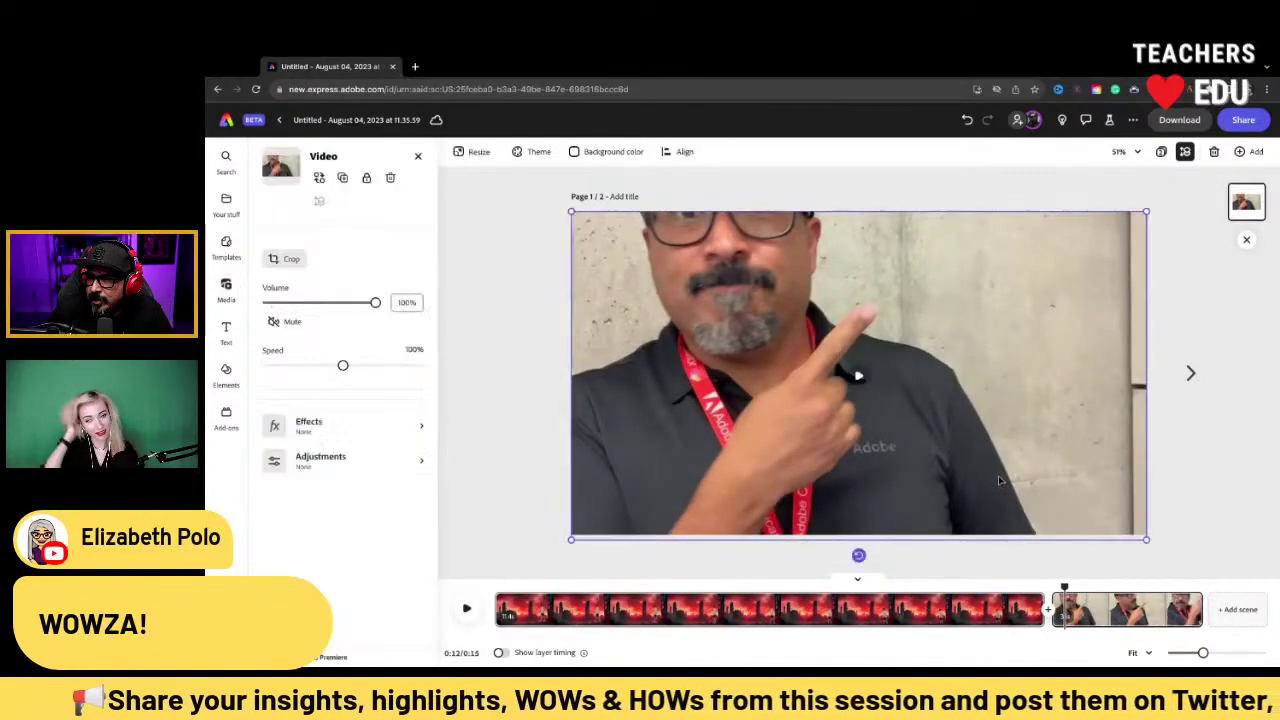
drag(1145, 539, 1000, 456)
key(ctrl+z)
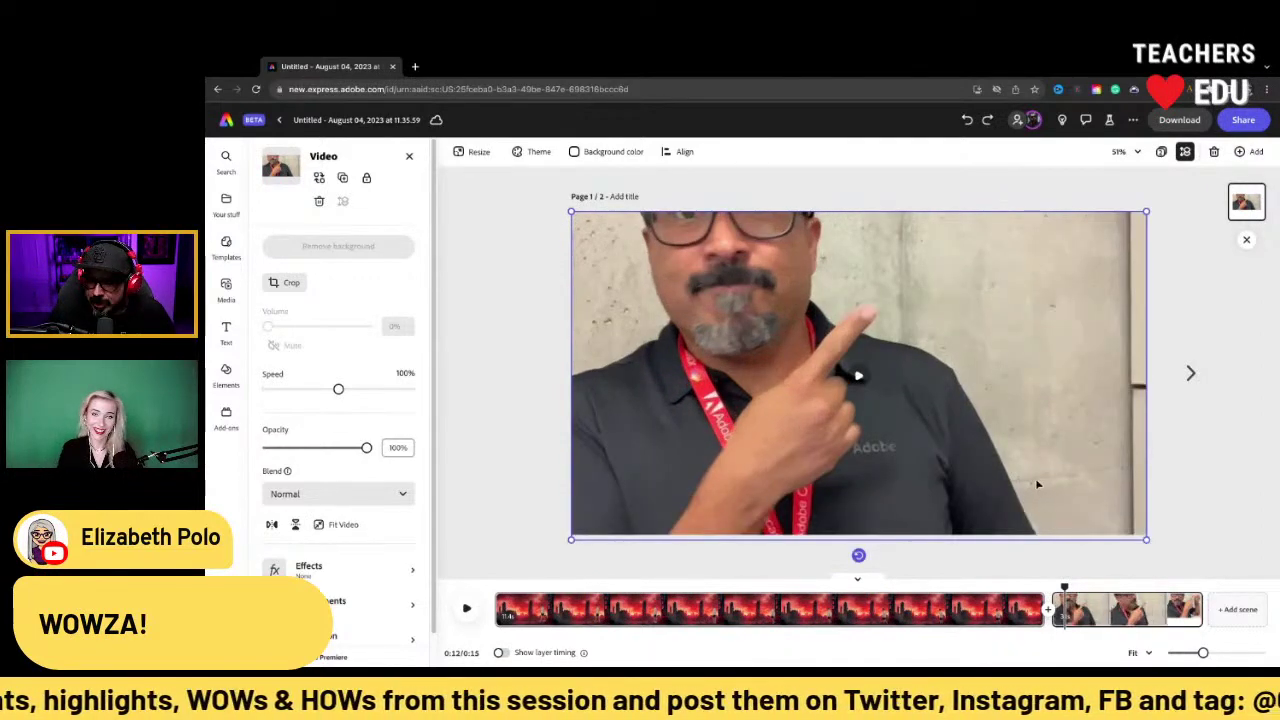
key(ctrl+z)
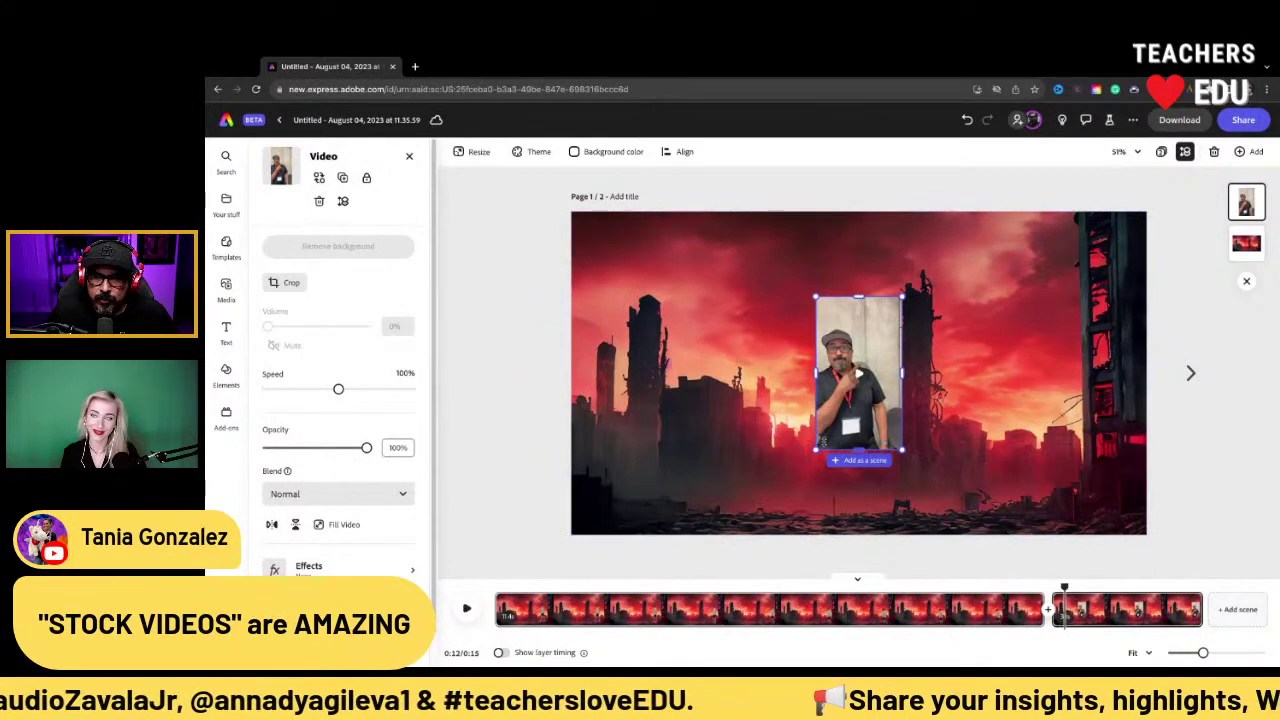
Enlarge the pointing-man clip to nearly the full page height and position it on the left side of the city image
drag(816, 452, 768, 537)
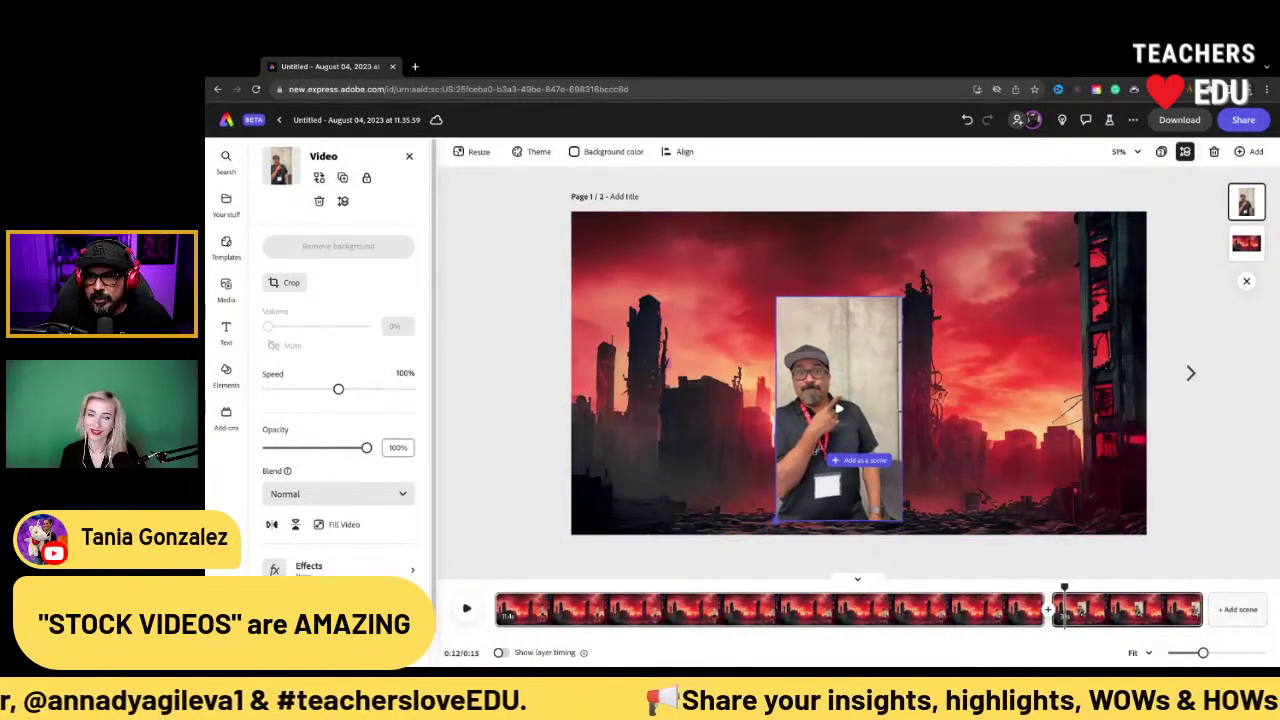
drag(835, 430, 670, 416)
drag(737, 284, 772, 220)
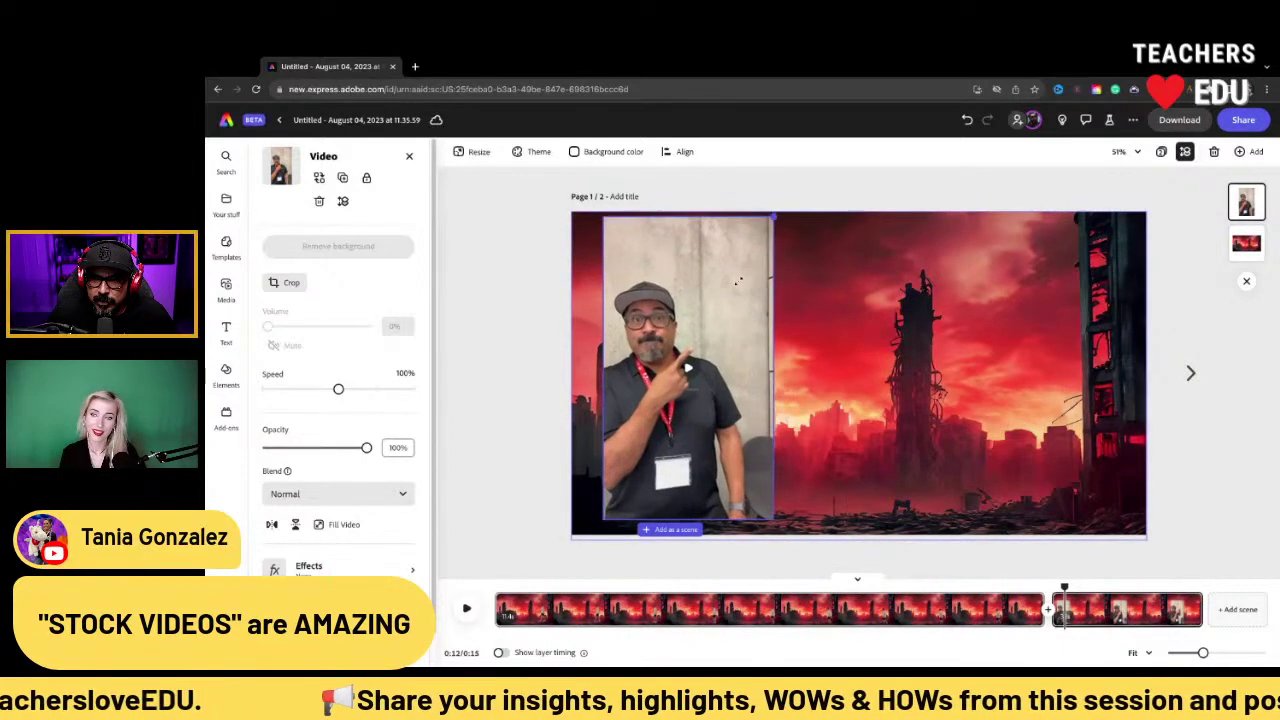
click(719, 293)
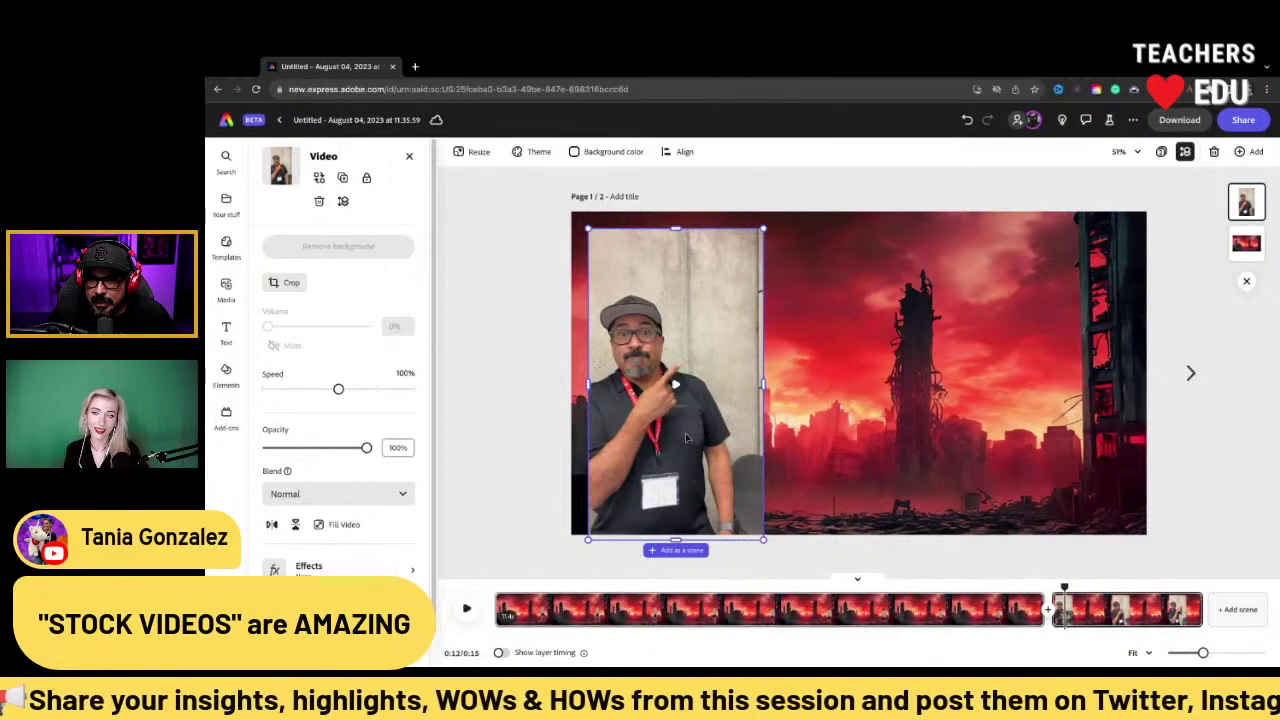
click(678, 396)
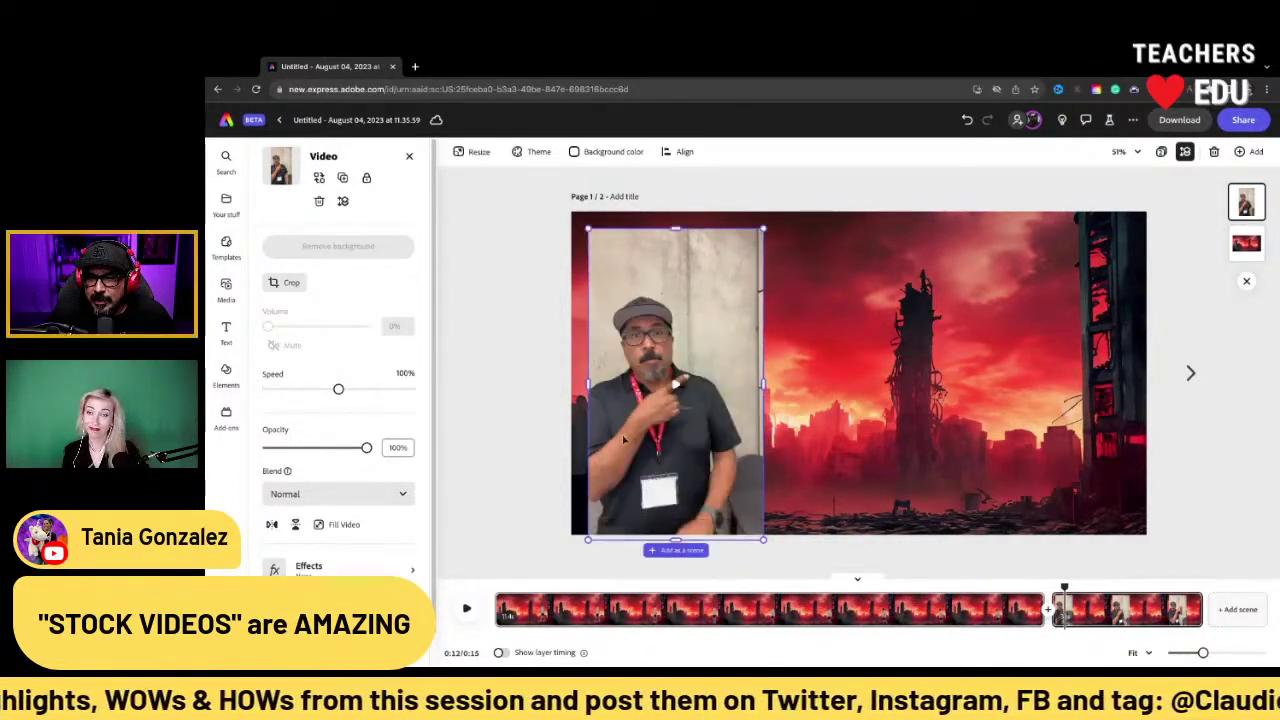
key(Escape)
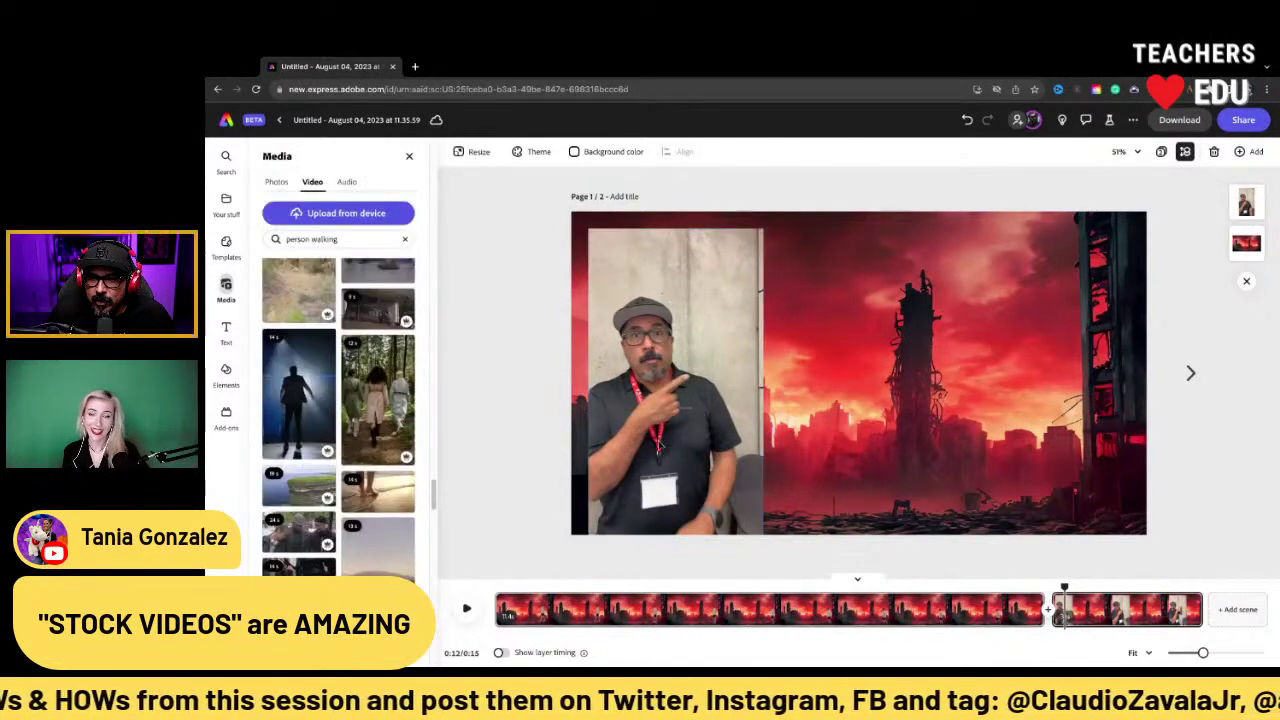
Remove the background of the pointing-man clip in the second scene
click(658, 445)
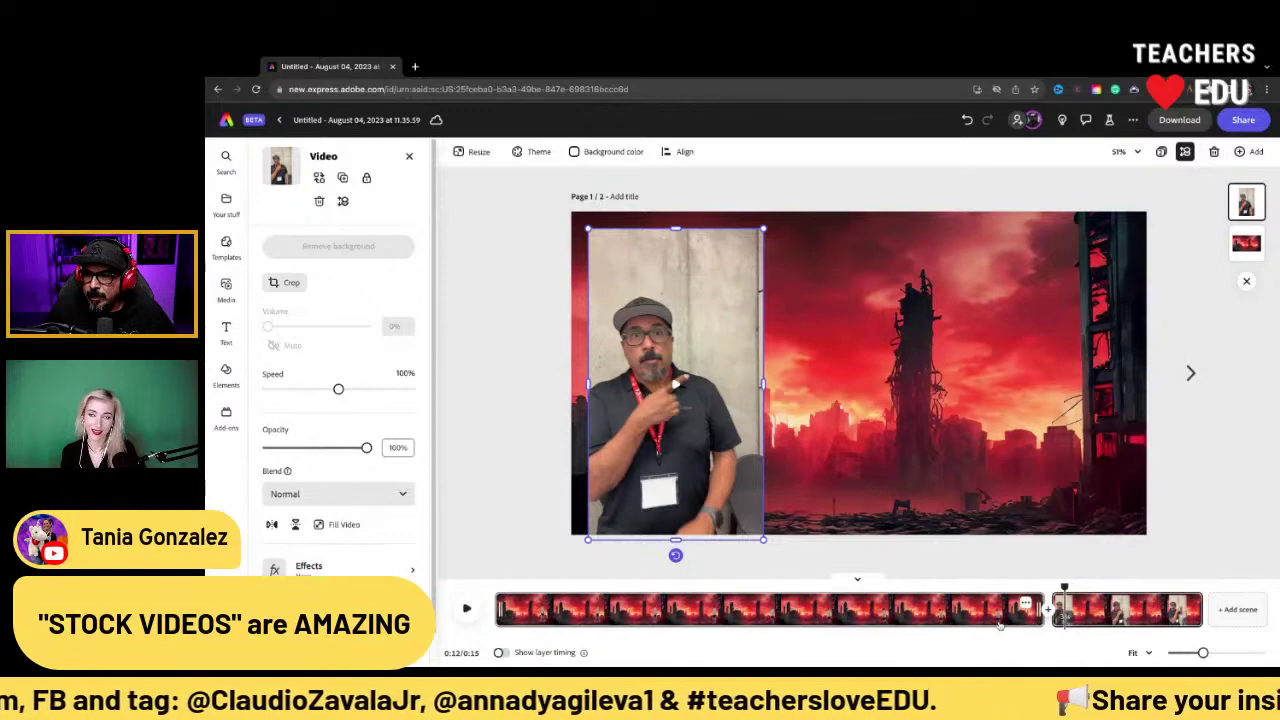
click(520, 337)
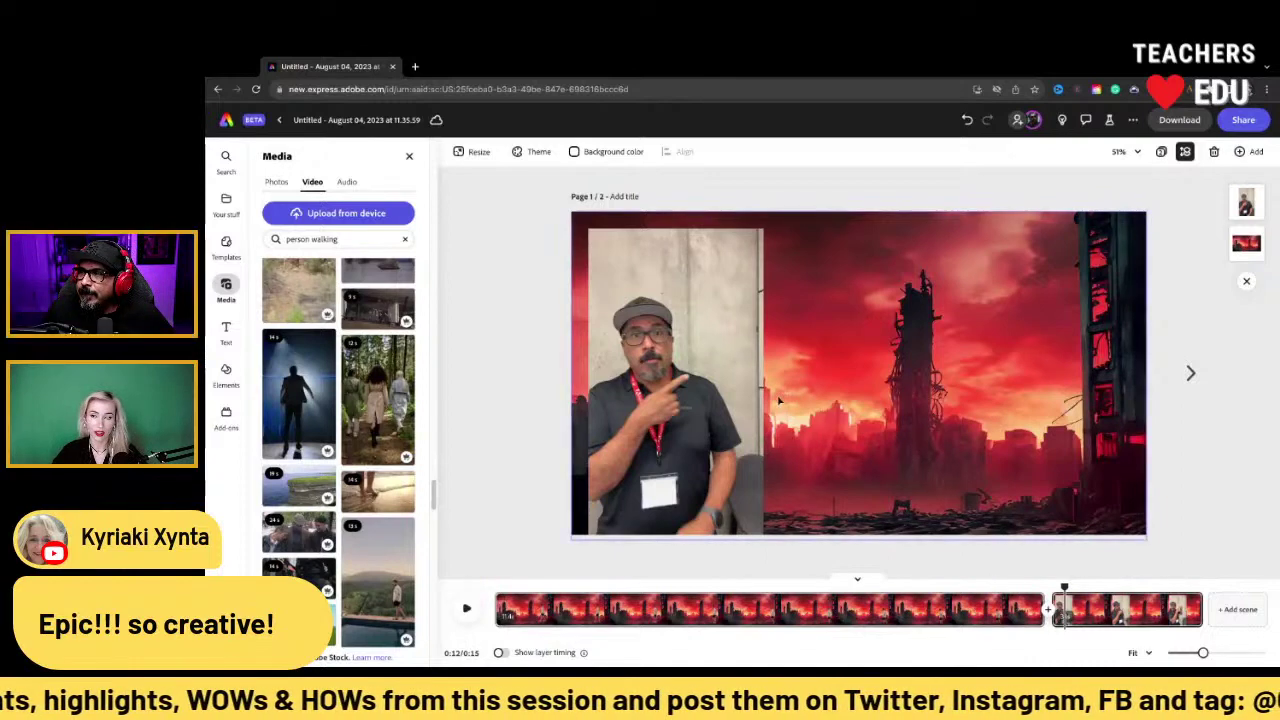
click(752, 381)
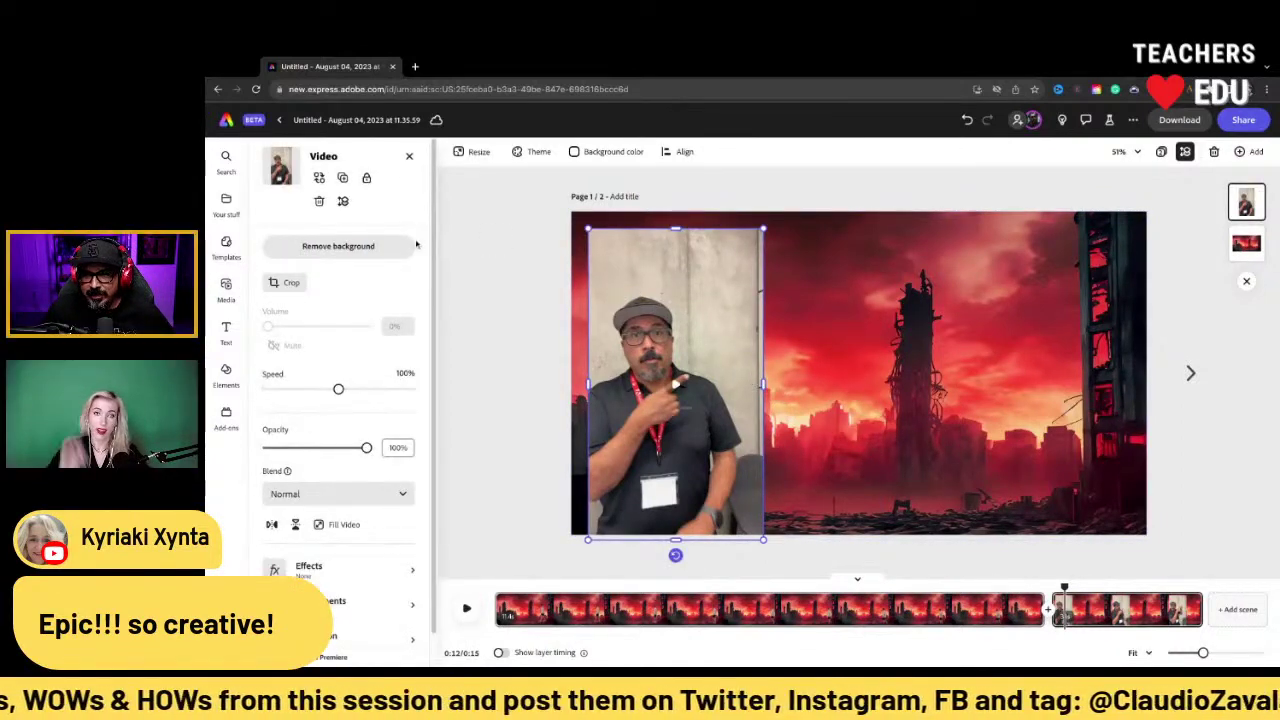
click(408, 246)
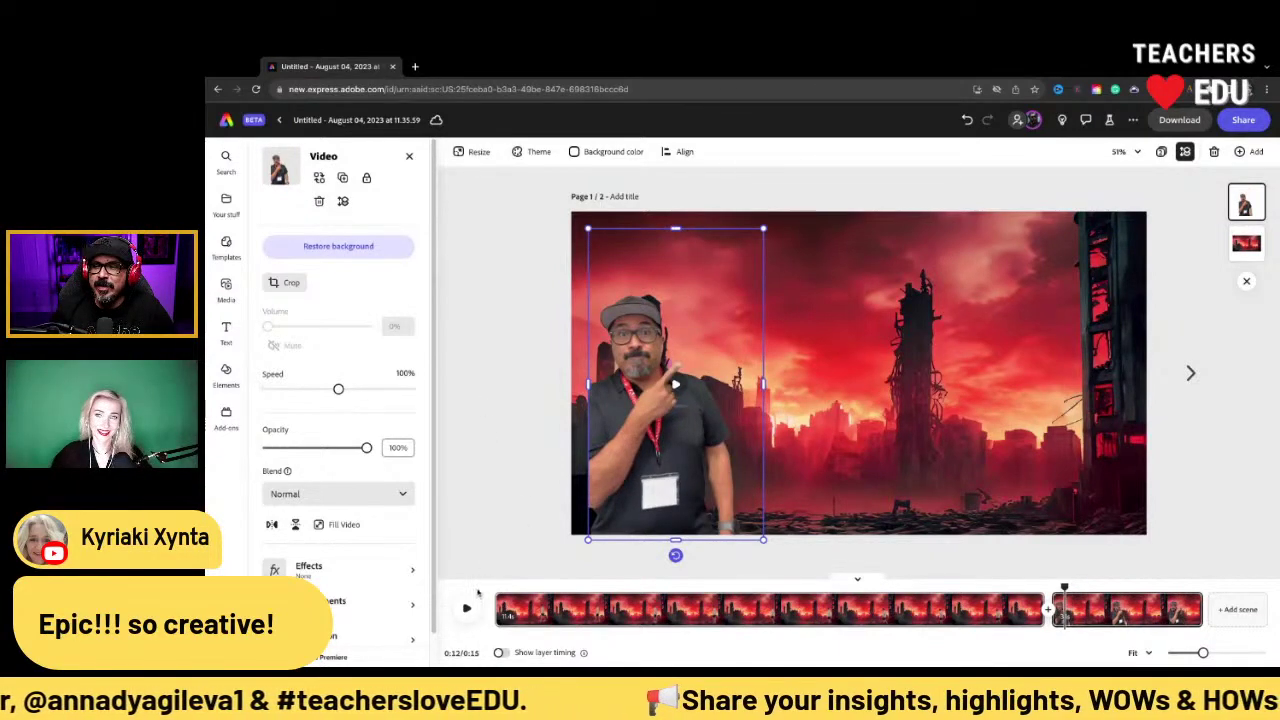
click(516, 580)
Play back the second scene to check the cut-out of the pointing man
click(466, 609)
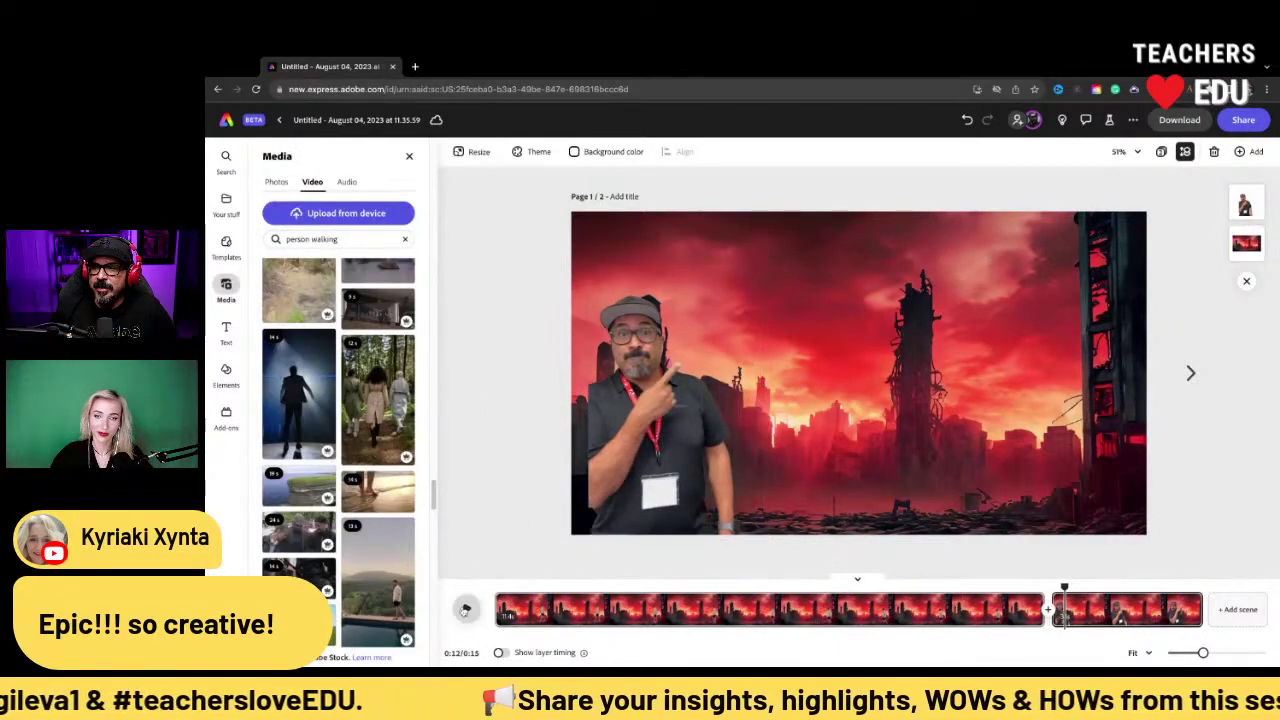
click(997, 600)
click(466, 609)
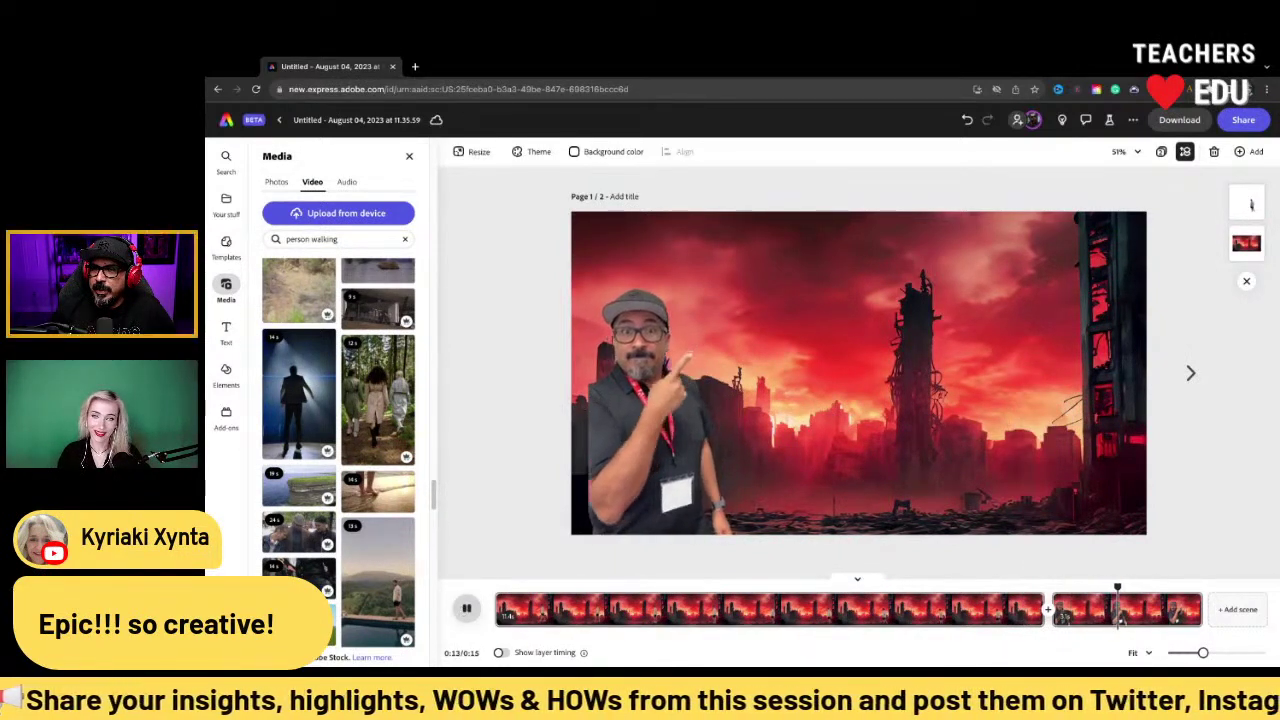
Move the pointing-man clip flush against the left edge of the page
click(683, 480)
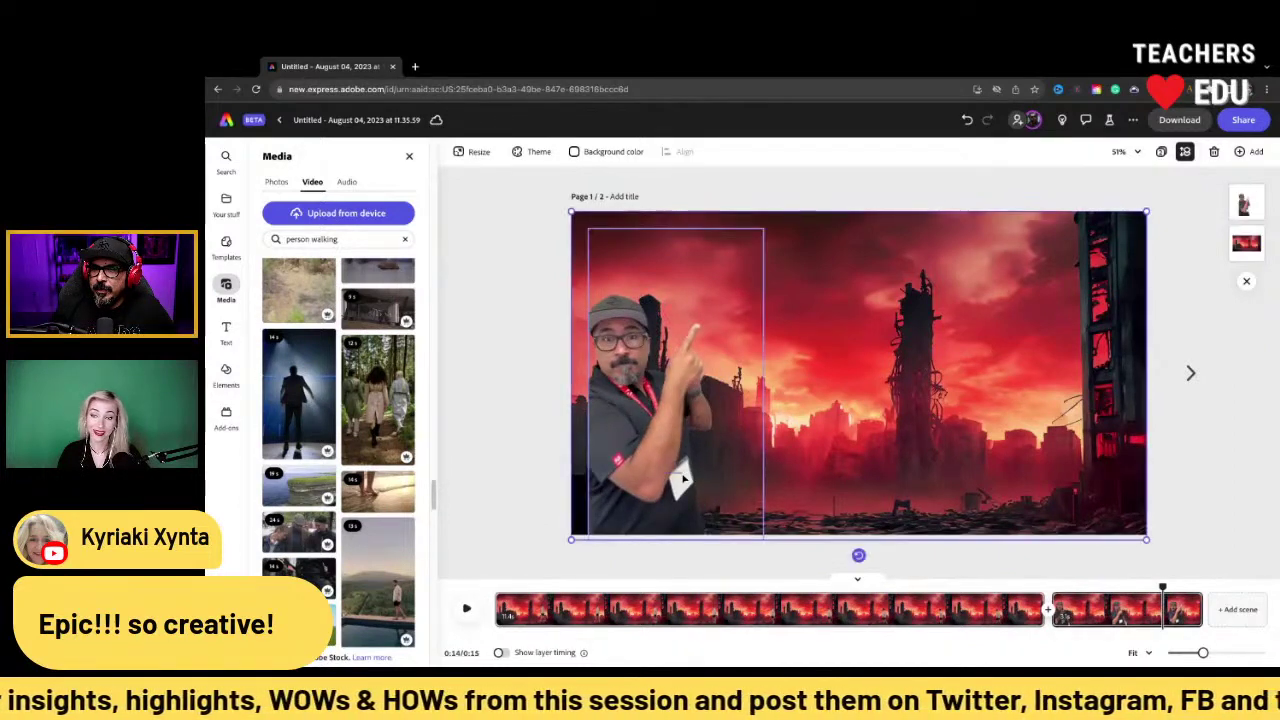
drag(672, 480, 647, 482)
key(ctrl+z)
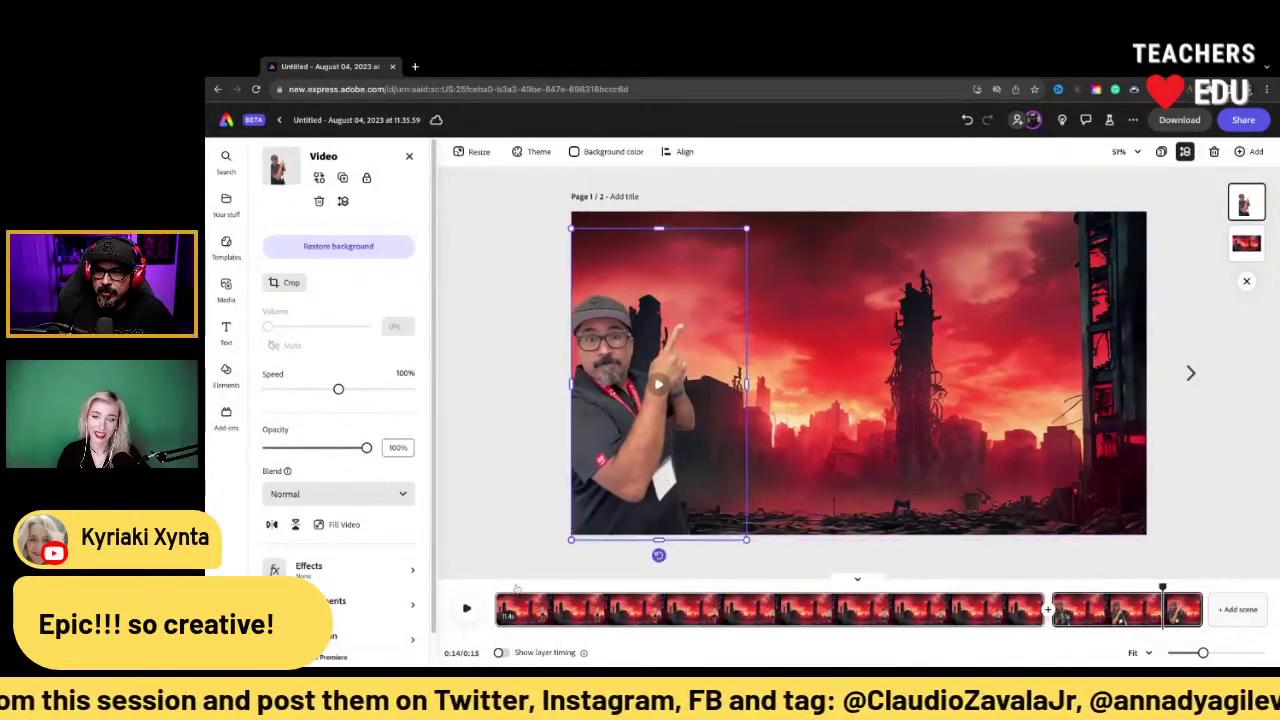
Play the end of the second scene and return the playhead to the start of that scene
click(467, 609)
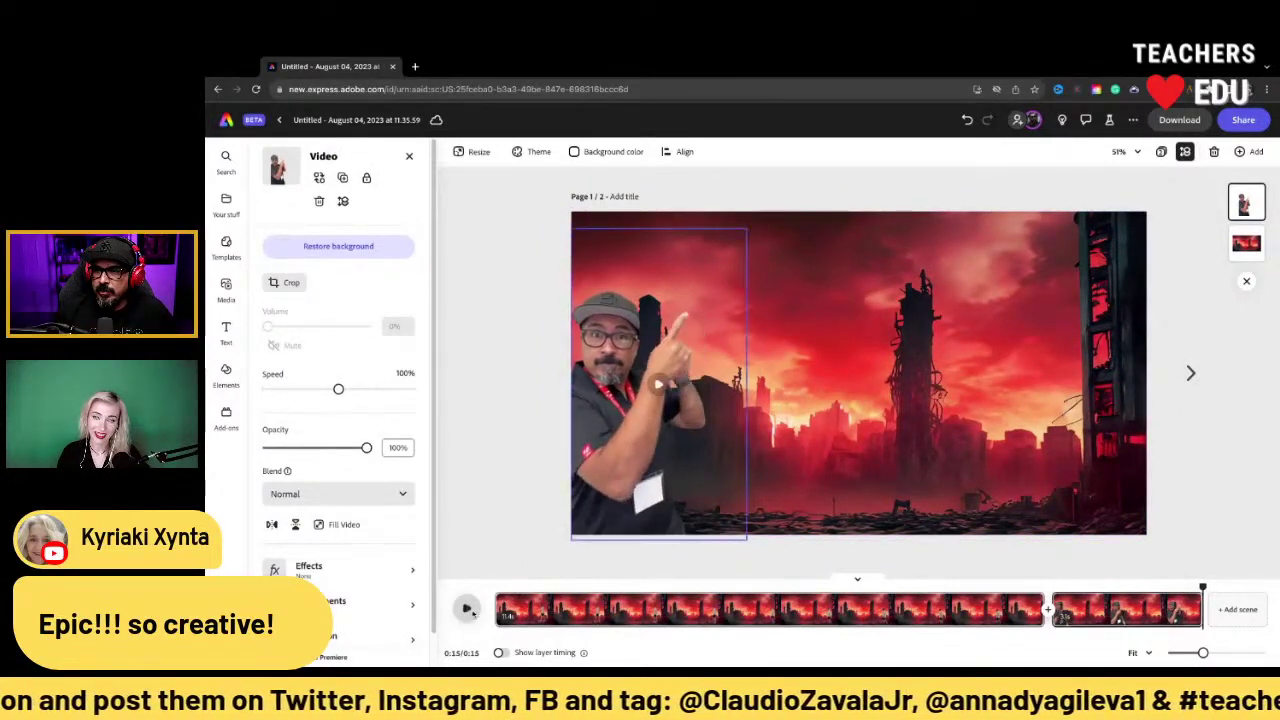
drag(1202, 588, 1051, 588)
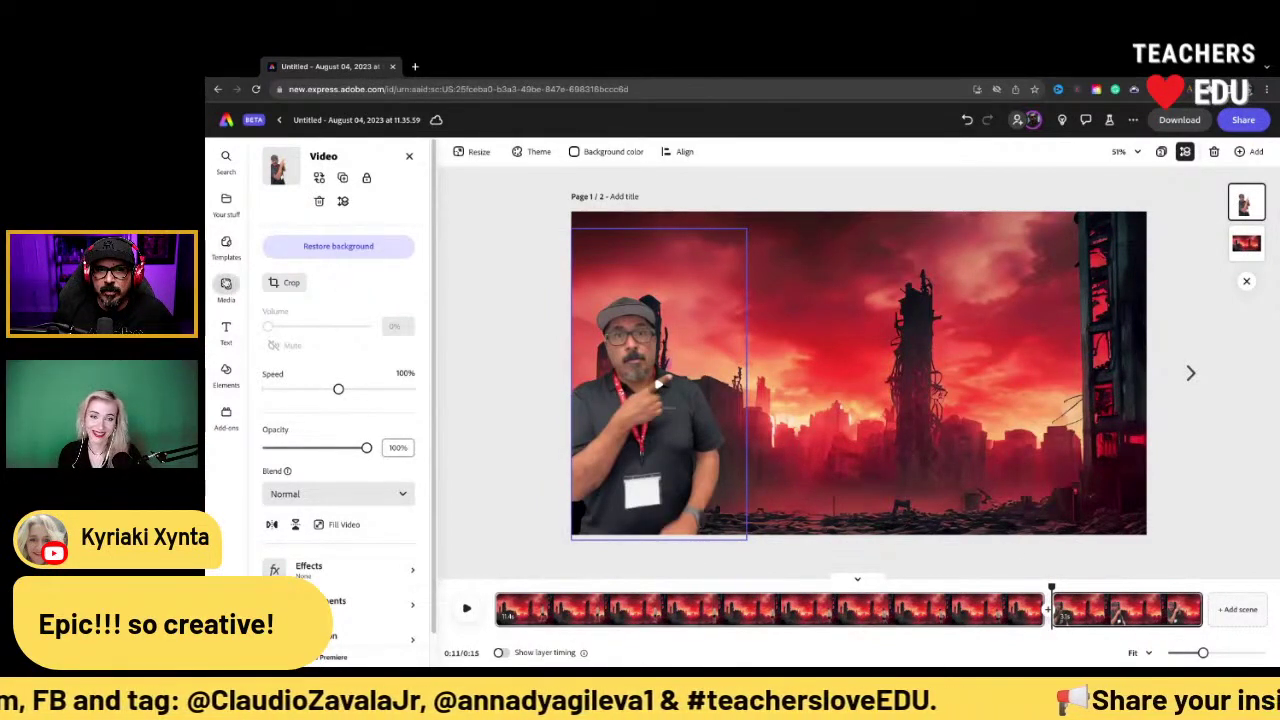
click(226, 287)
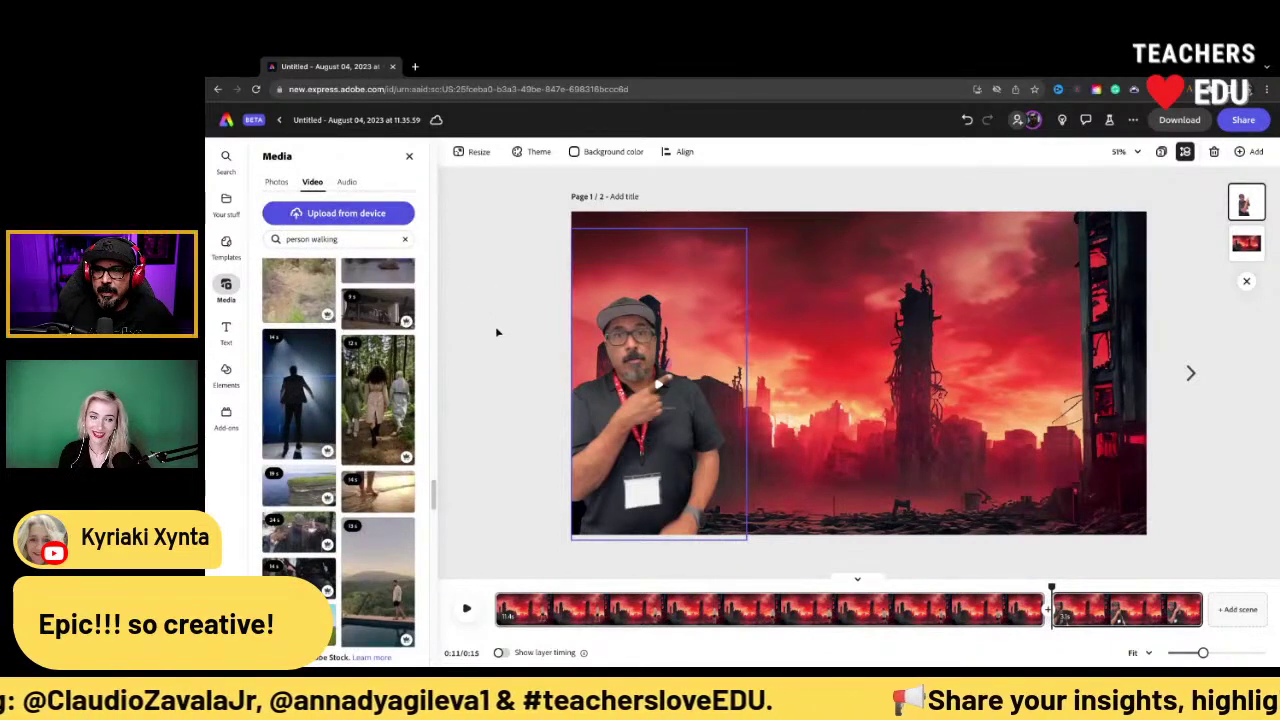
click(504, 264)
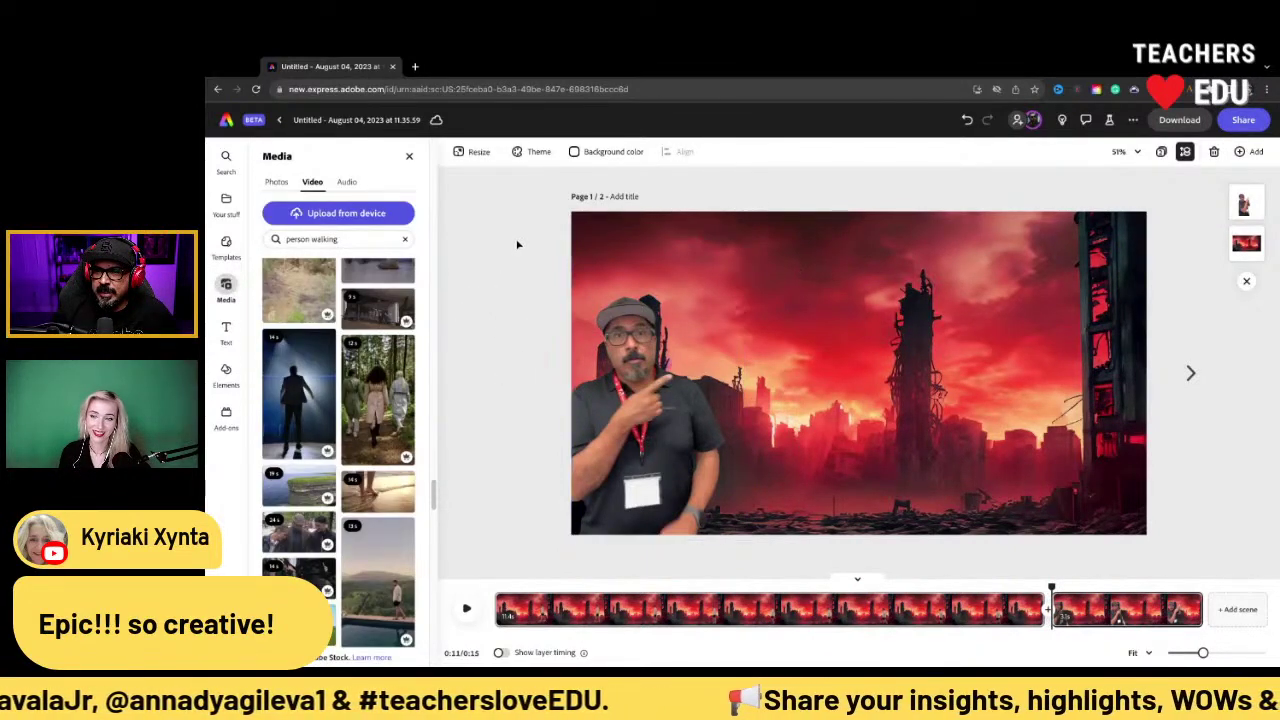
Resize the video project to the Instagram square post format, 1,080 × 1,080 px
click(477, 152)
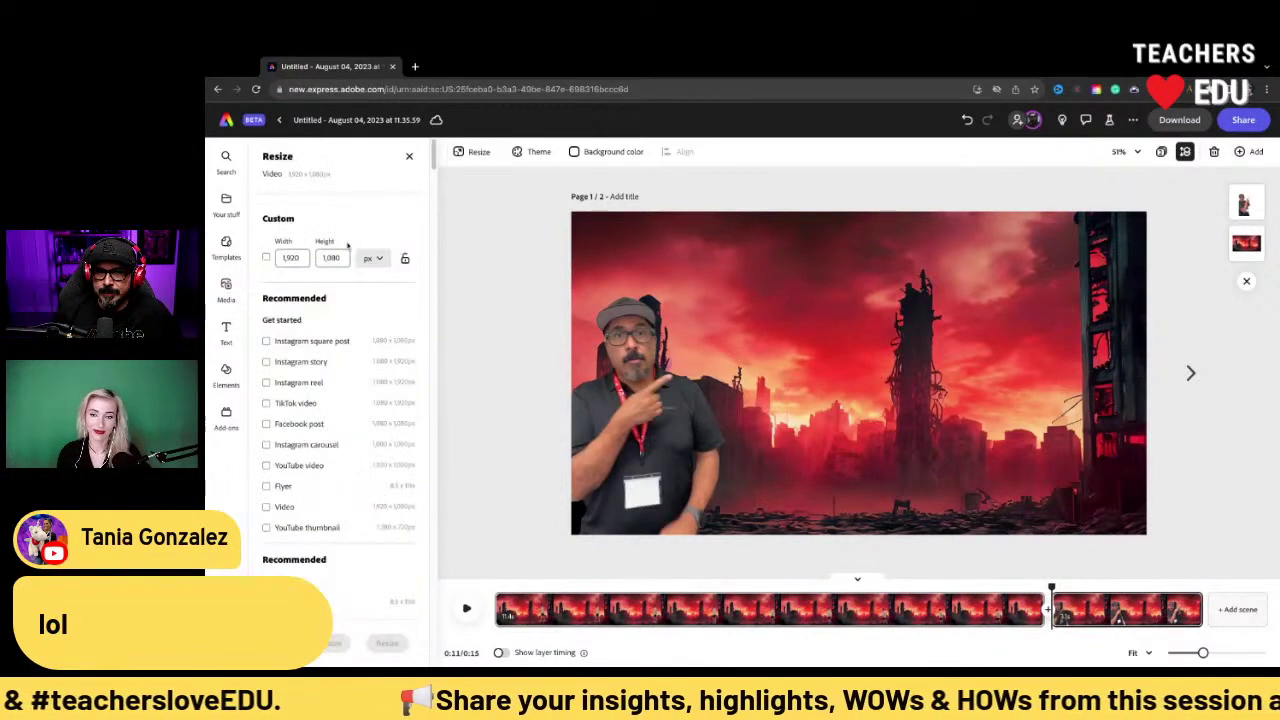
click(266, 341)
click(387, 643)
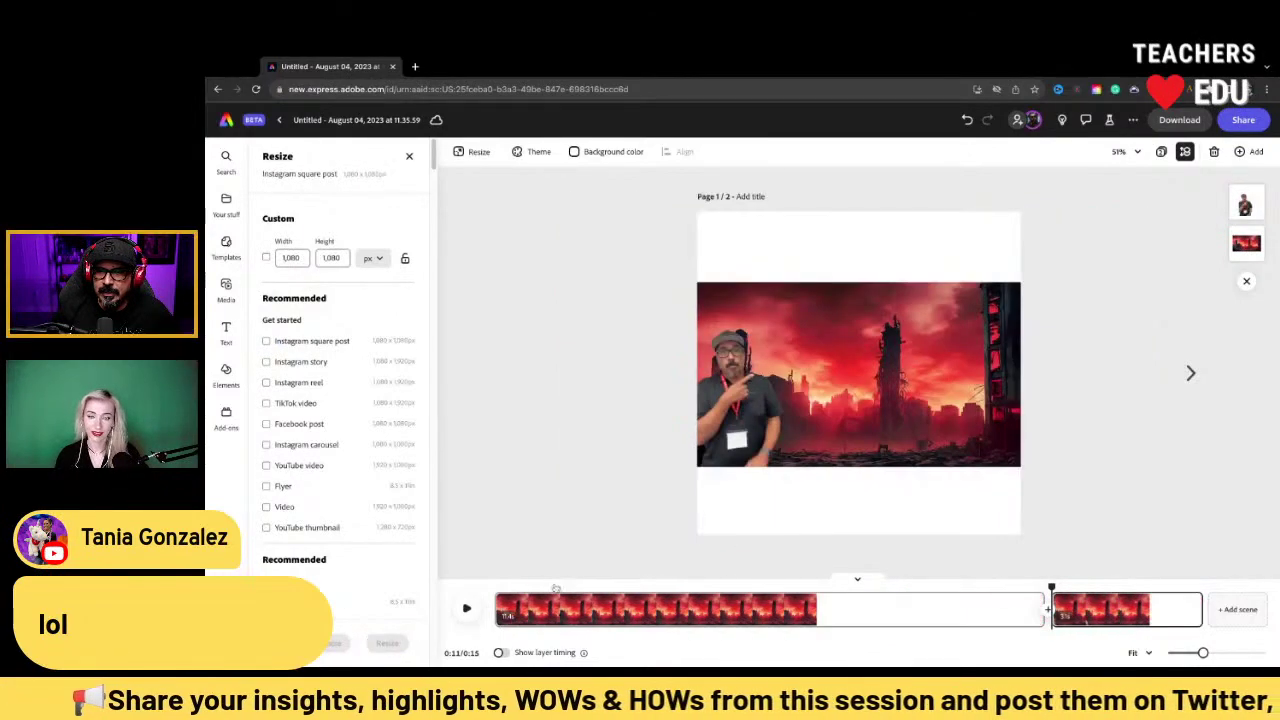
Enlarge the city background image to cover the whole square page and shift it so the ruined tower stands near the page's centre
click(890, 400)
drag(1018, 468, 1022, 465)
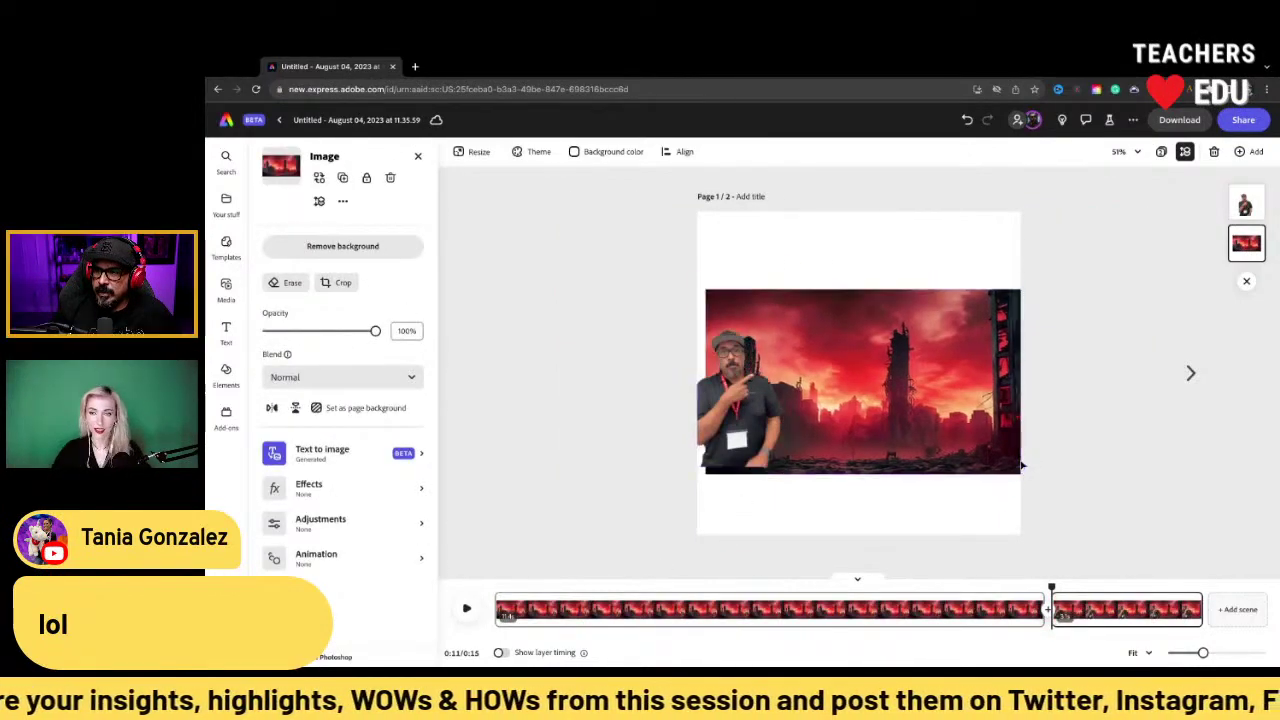
key(ctrl+z)
key(ctrl+z)
key(ctrl+z)
key(ctrl+z)
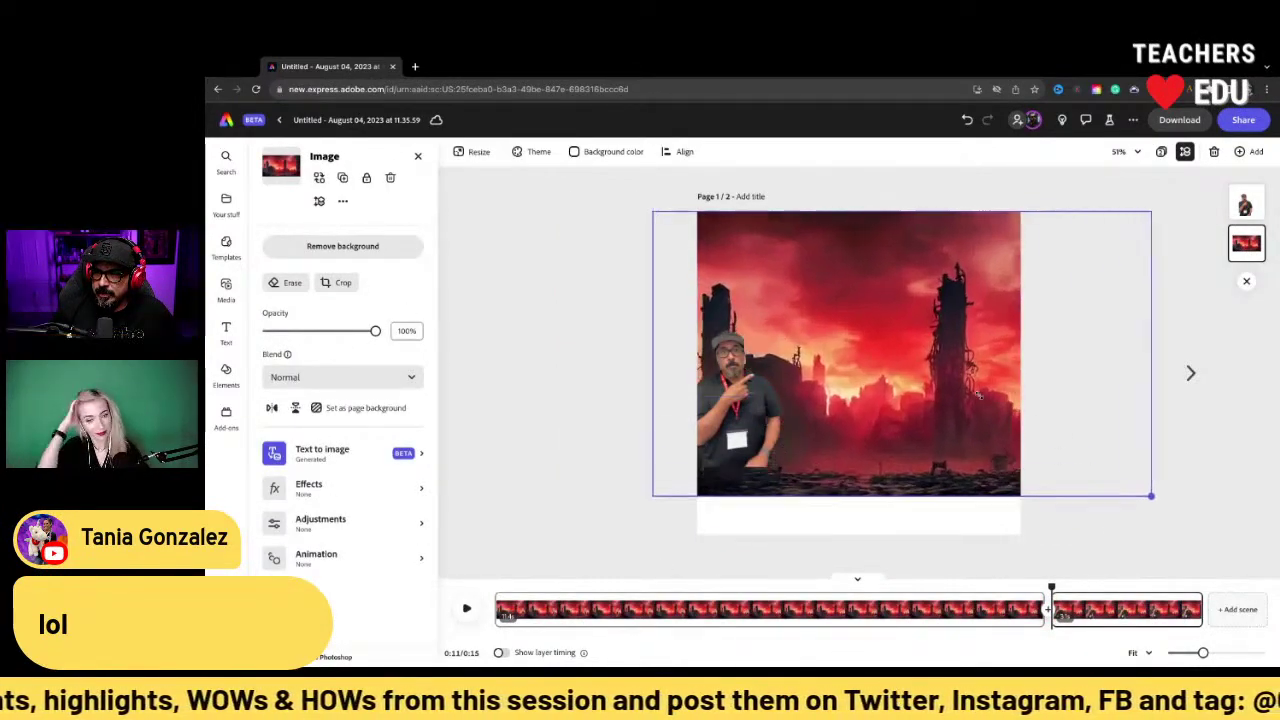
key(ctrl+z)
key(ctrl+z)
key(ctrl+z)
key(ctrl+z)
key(ctrl+z)
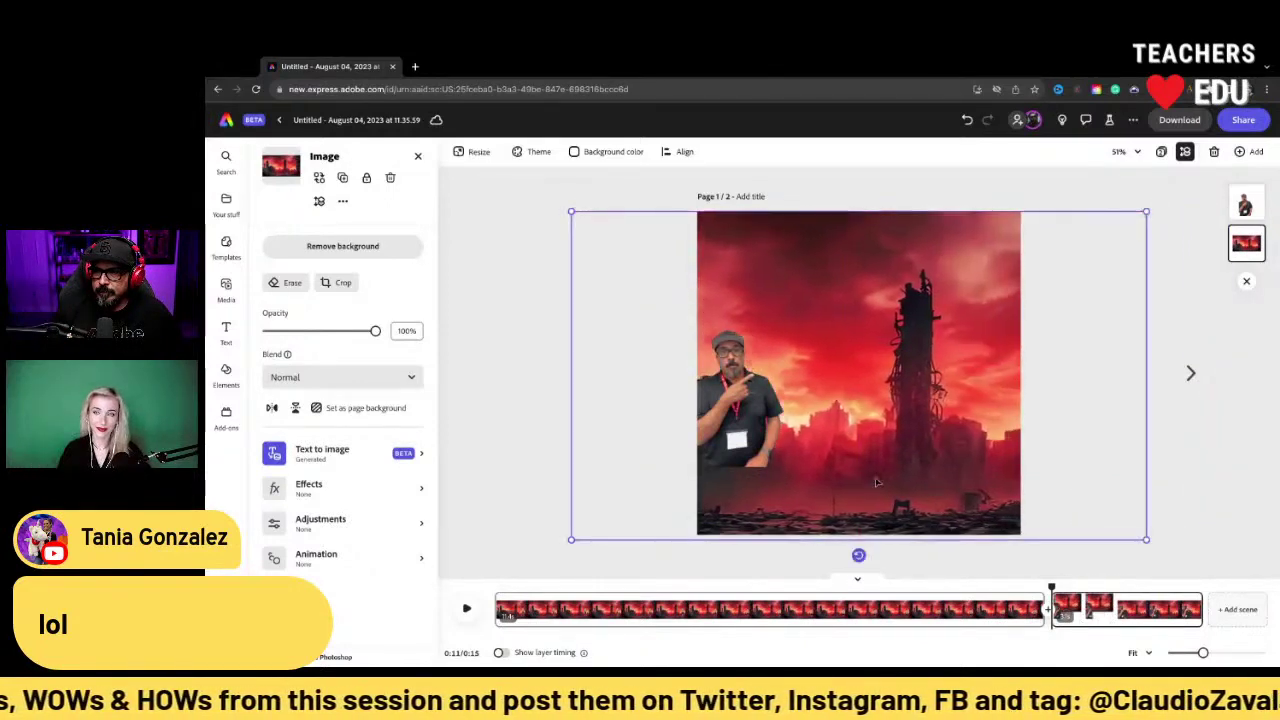
key(ctrl+z)
key(ctrl+z)
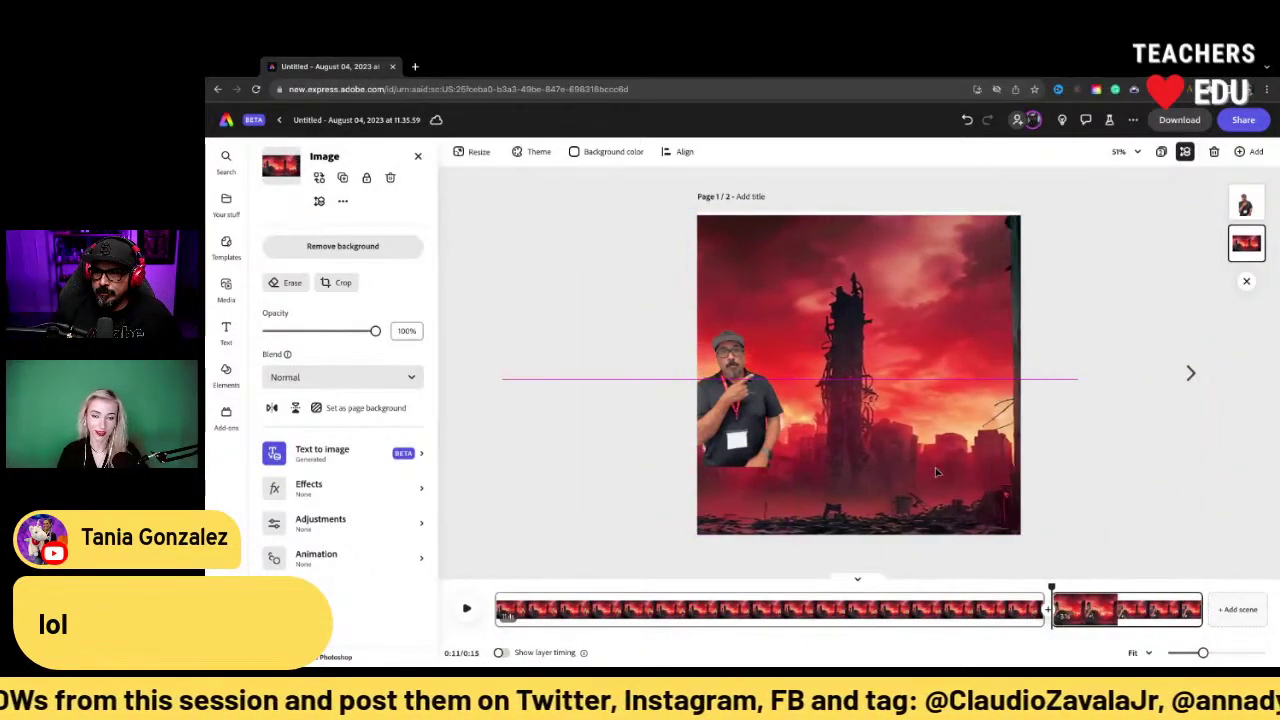
Enlarge the pointing-man clip and place it in the lower-left corner of the square page
click(777, 316)
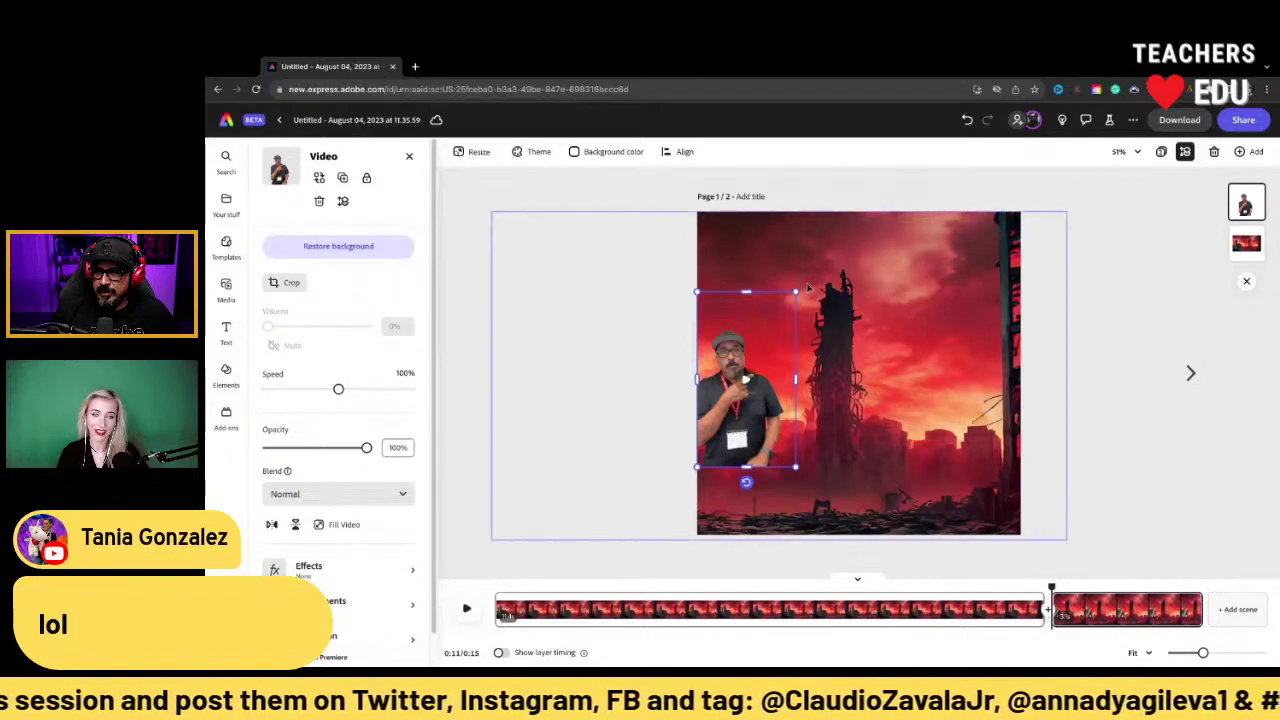
drag(797, 291, 768, 445)
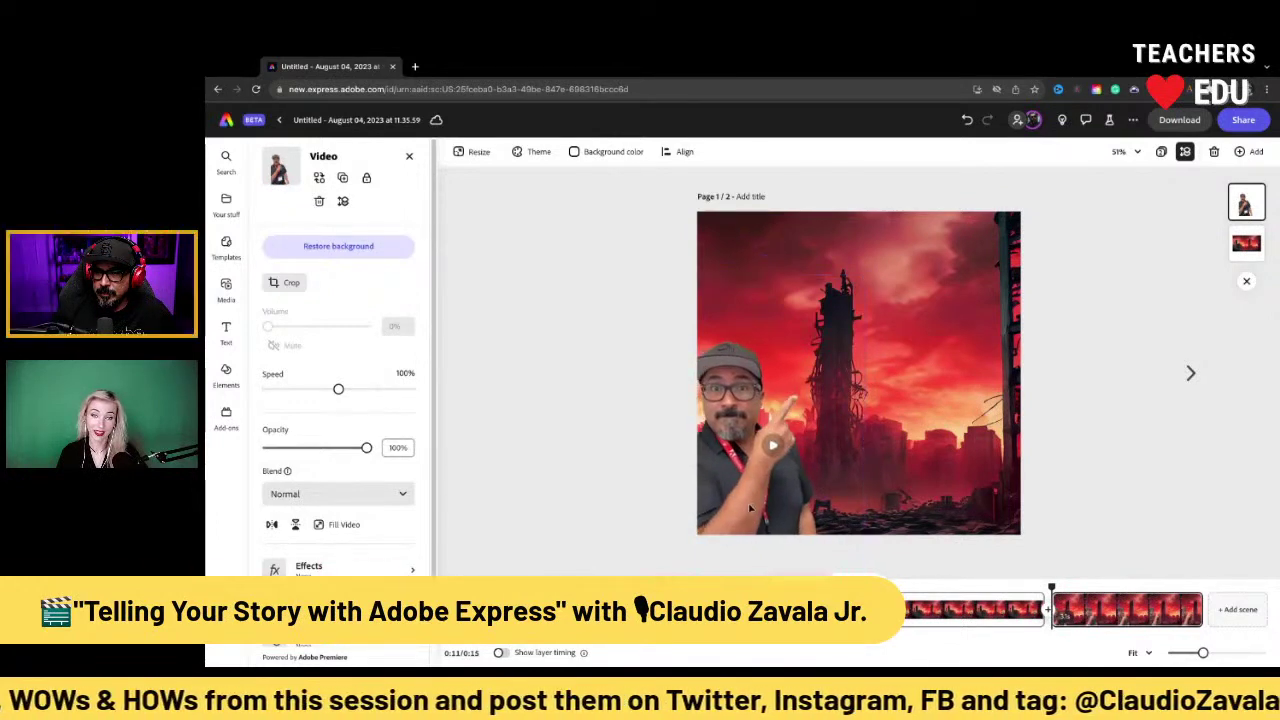
Search the stock videos for "bird" and refine the search to "bird flying"
click(238, 288)
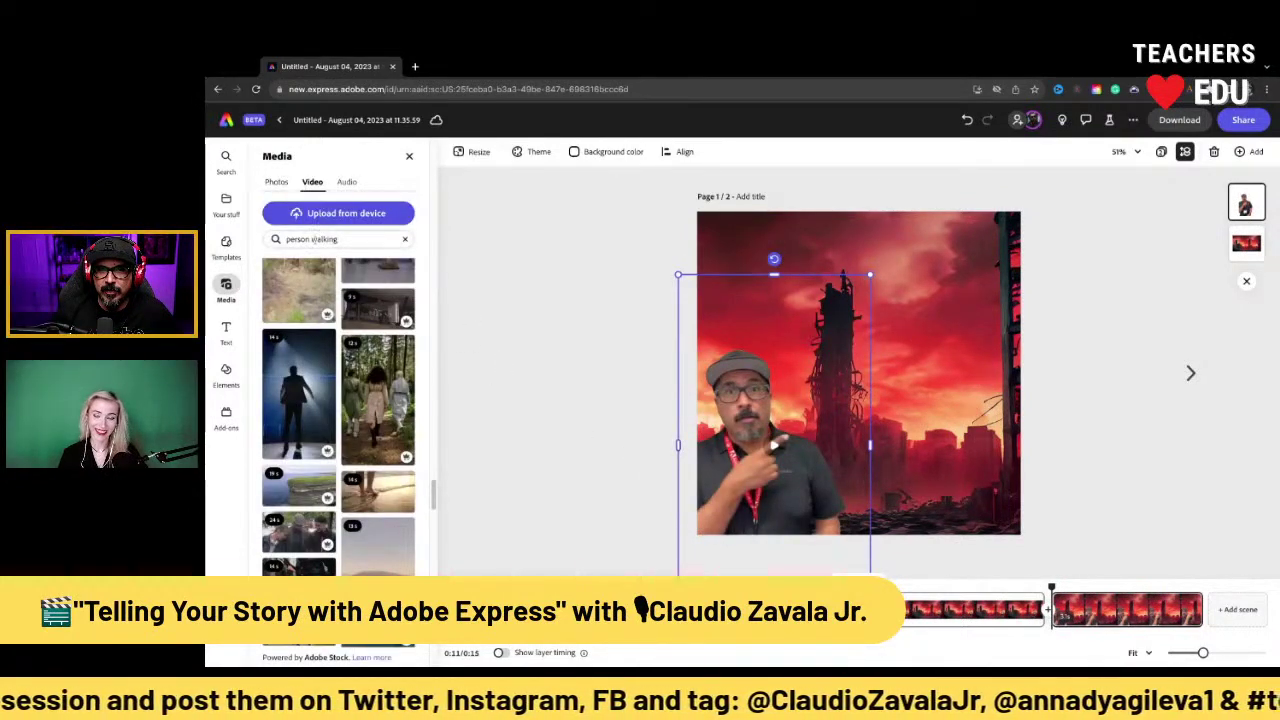
triple_click(357, 241)
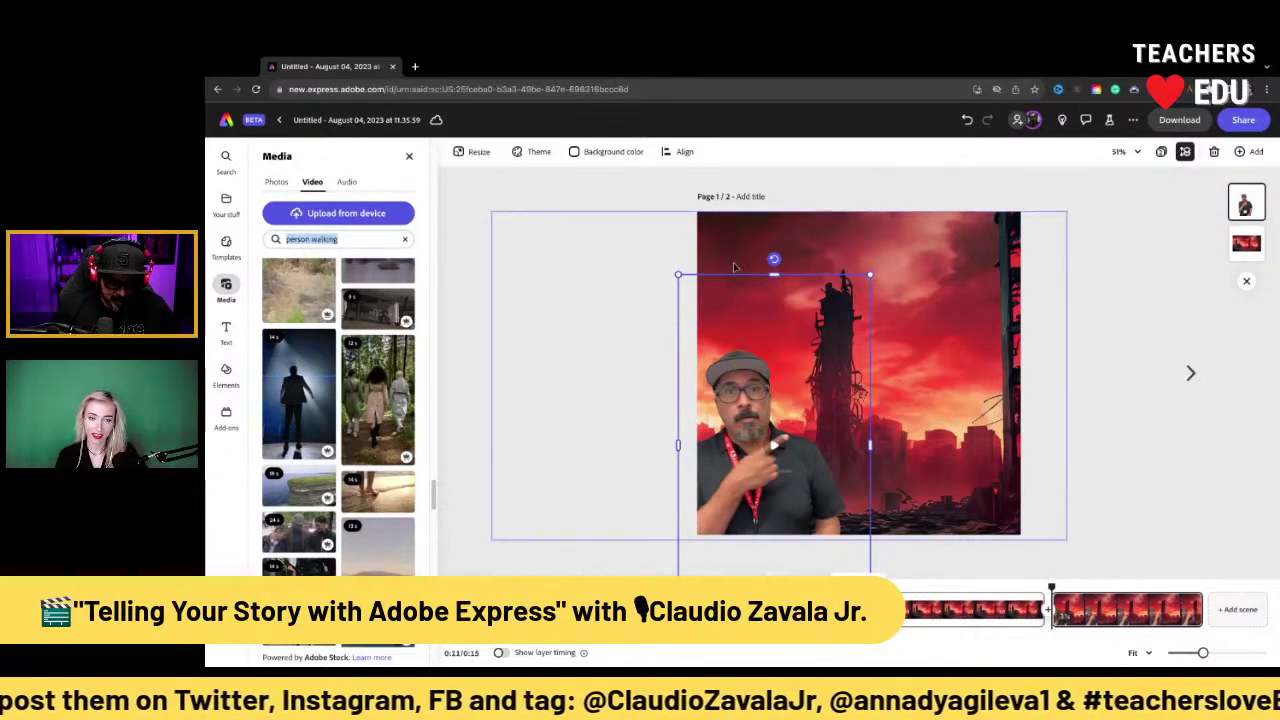
text(bird)
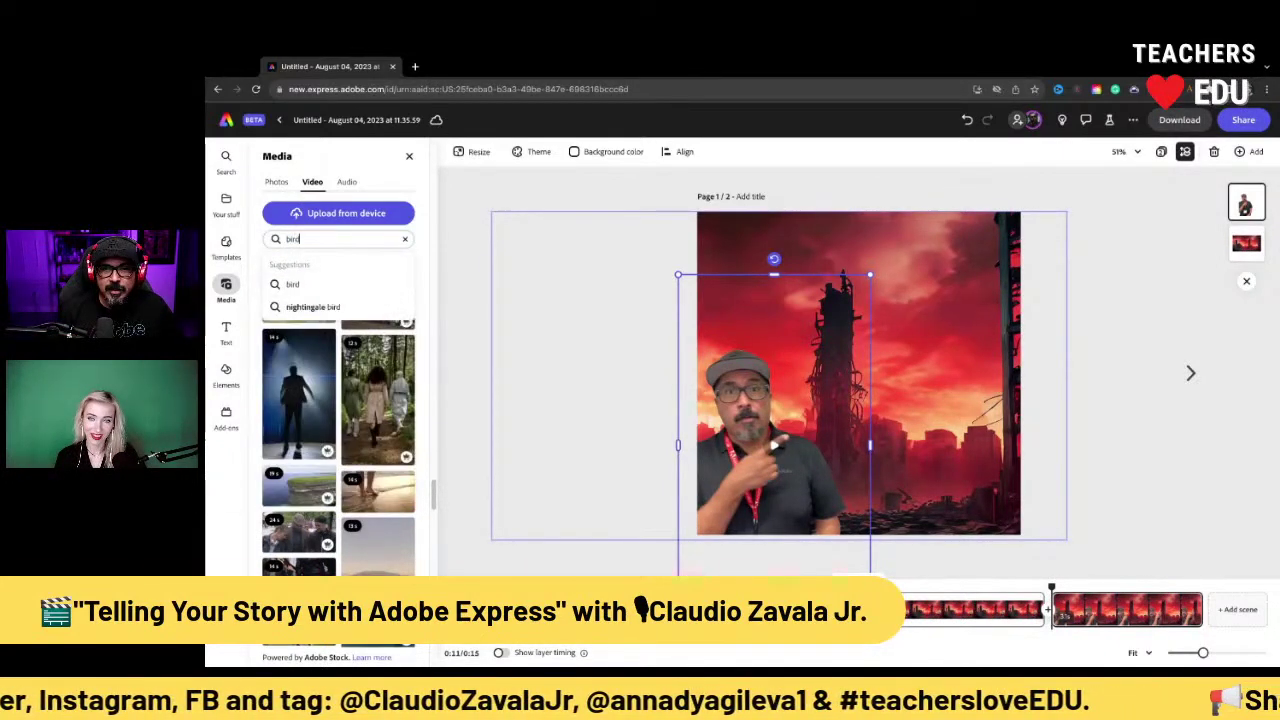
key(Return)
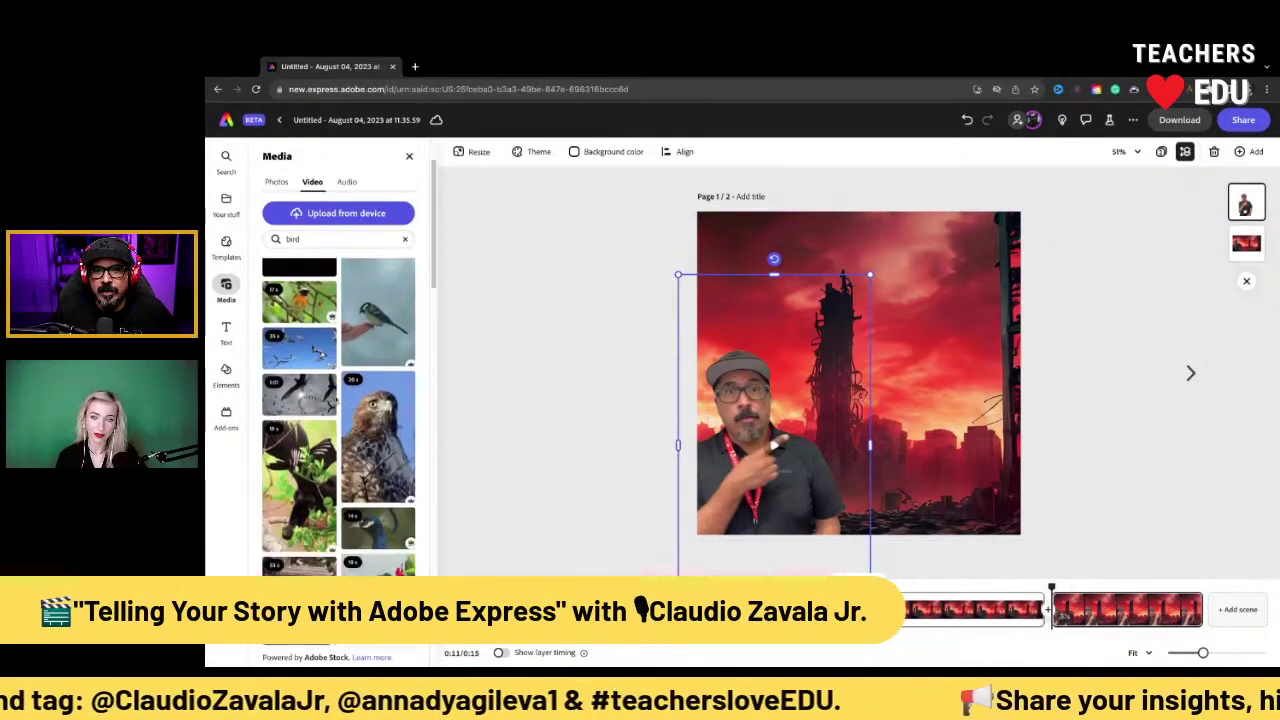
click(331, 238)
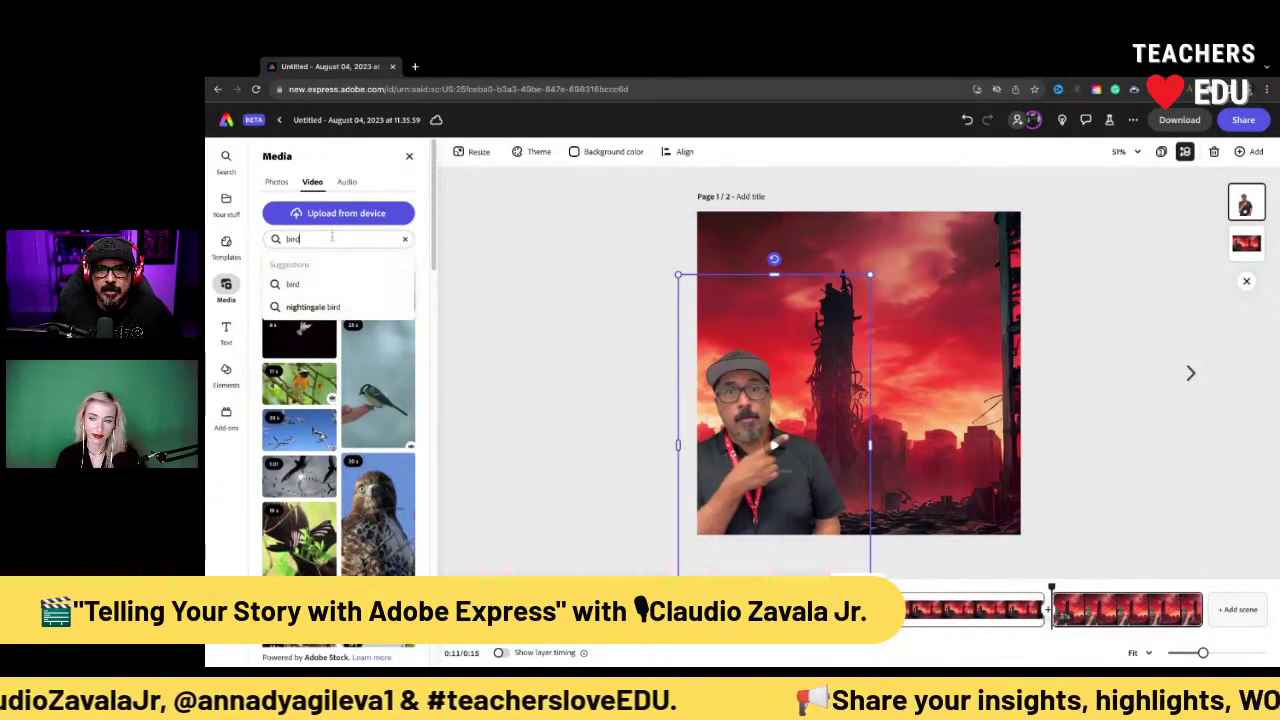
text(fly)
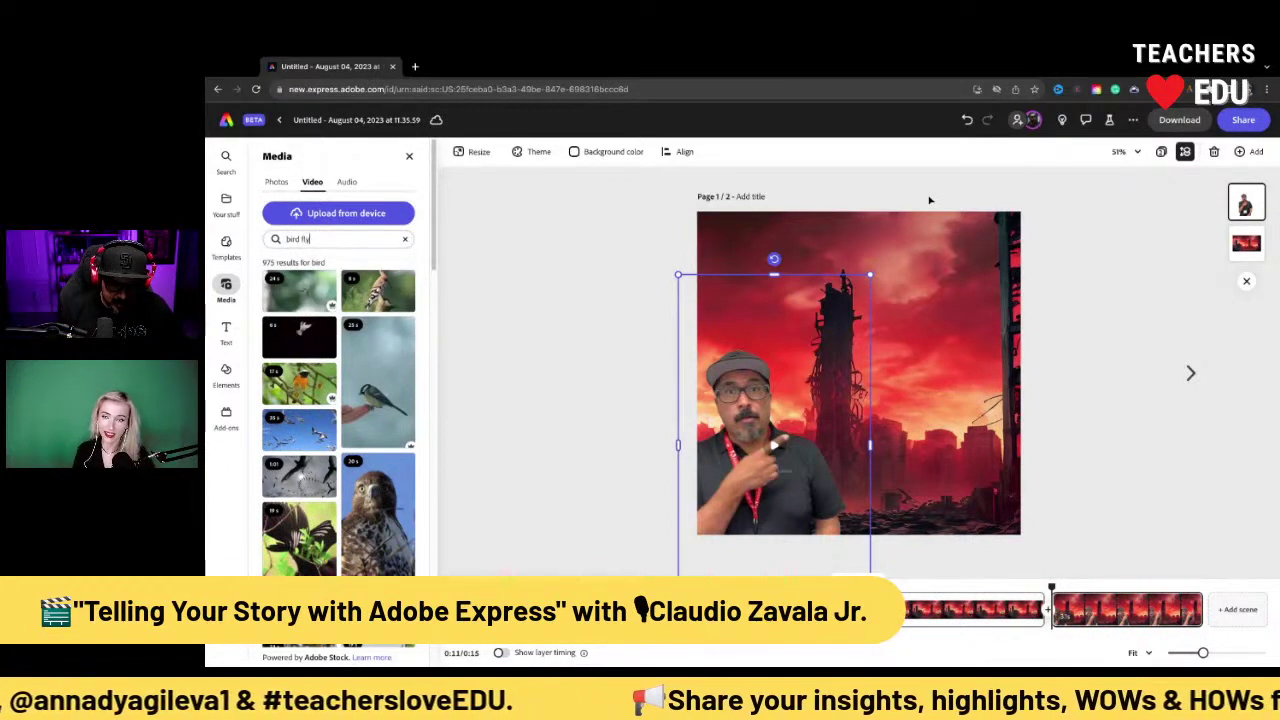
text(ing)
key(Return)
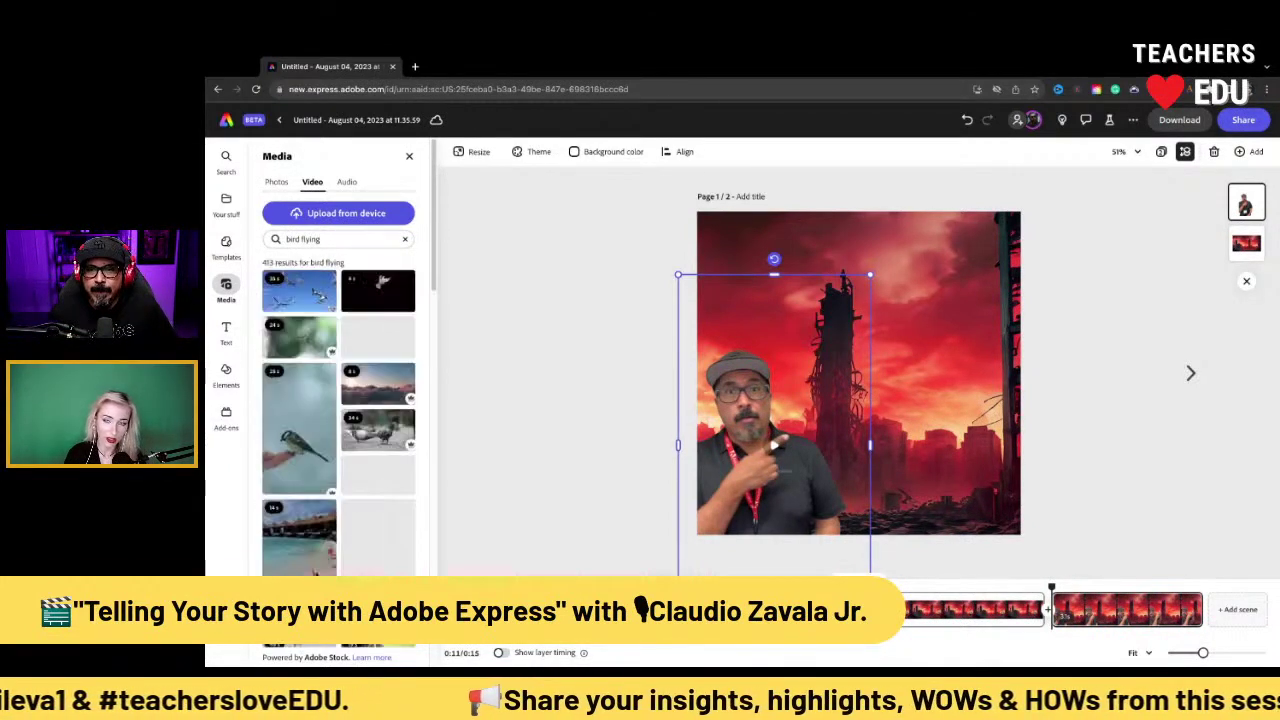
Add the stock clip of a bird gliding across a blue sky and enlarge it over the upper part of the page
scroll(331, 515, down, 5)
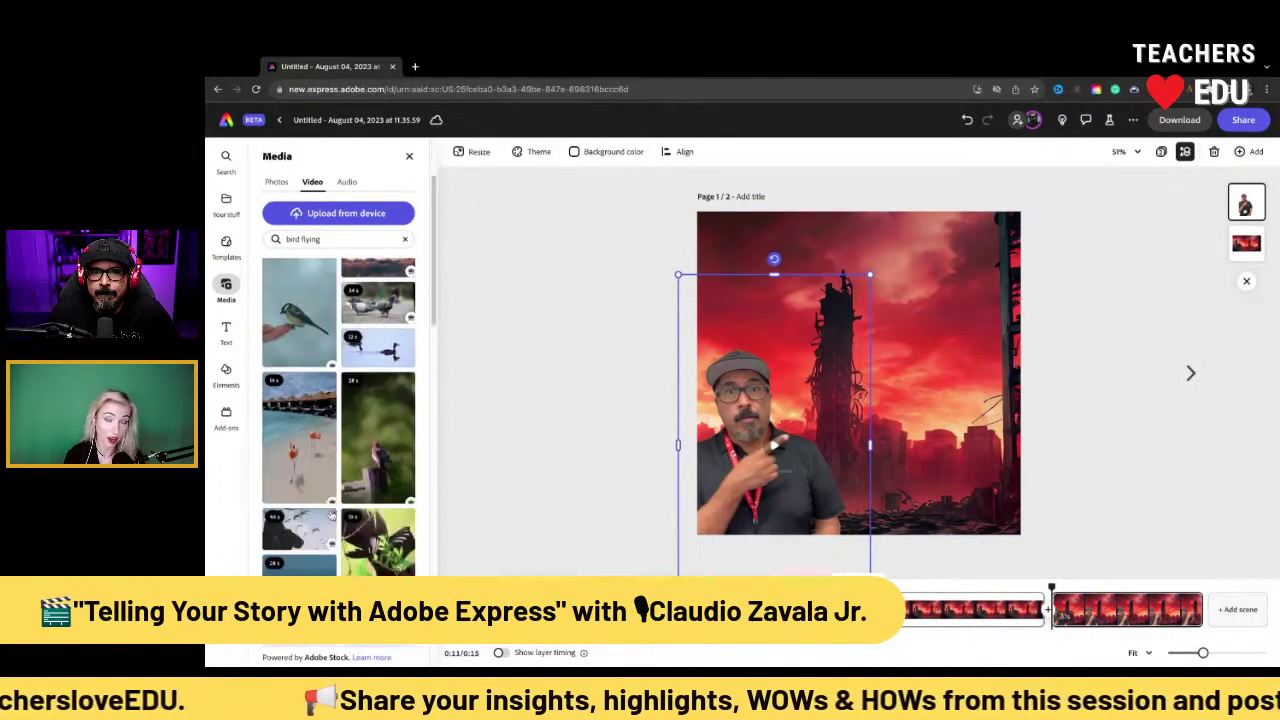
scroll(331, 515, down, 8)
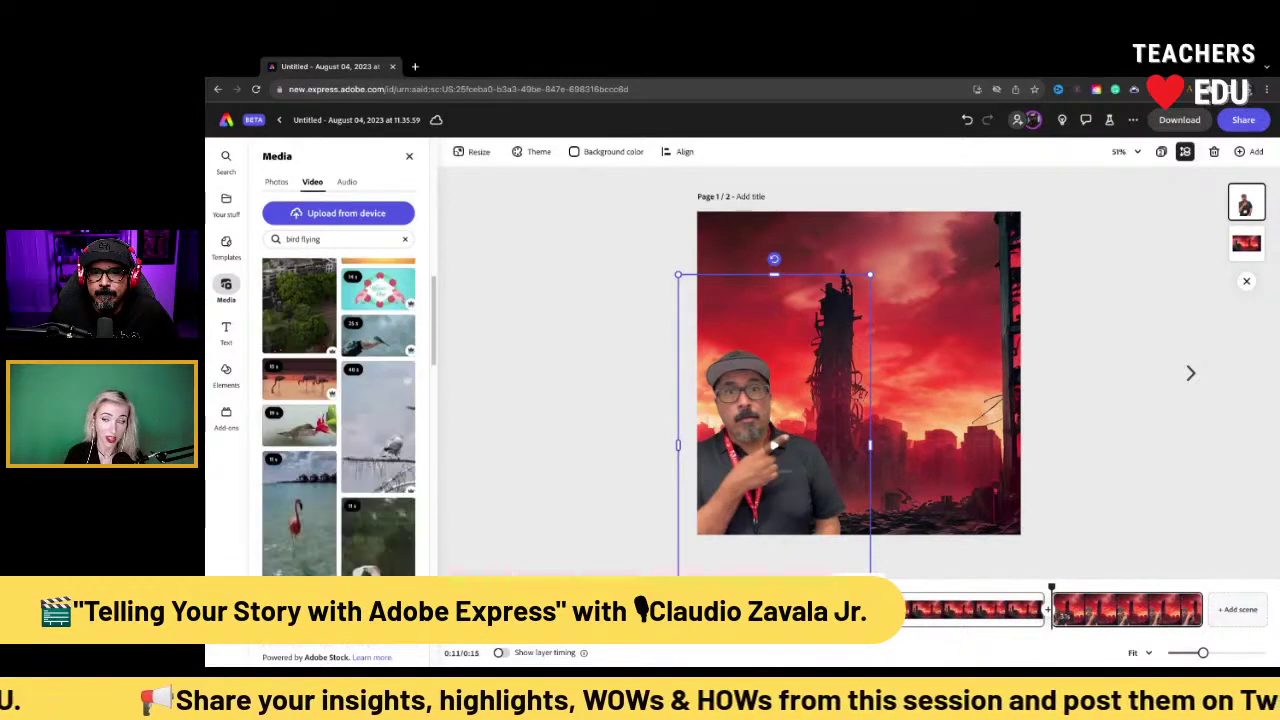
scroll(331, 505, down, 8)
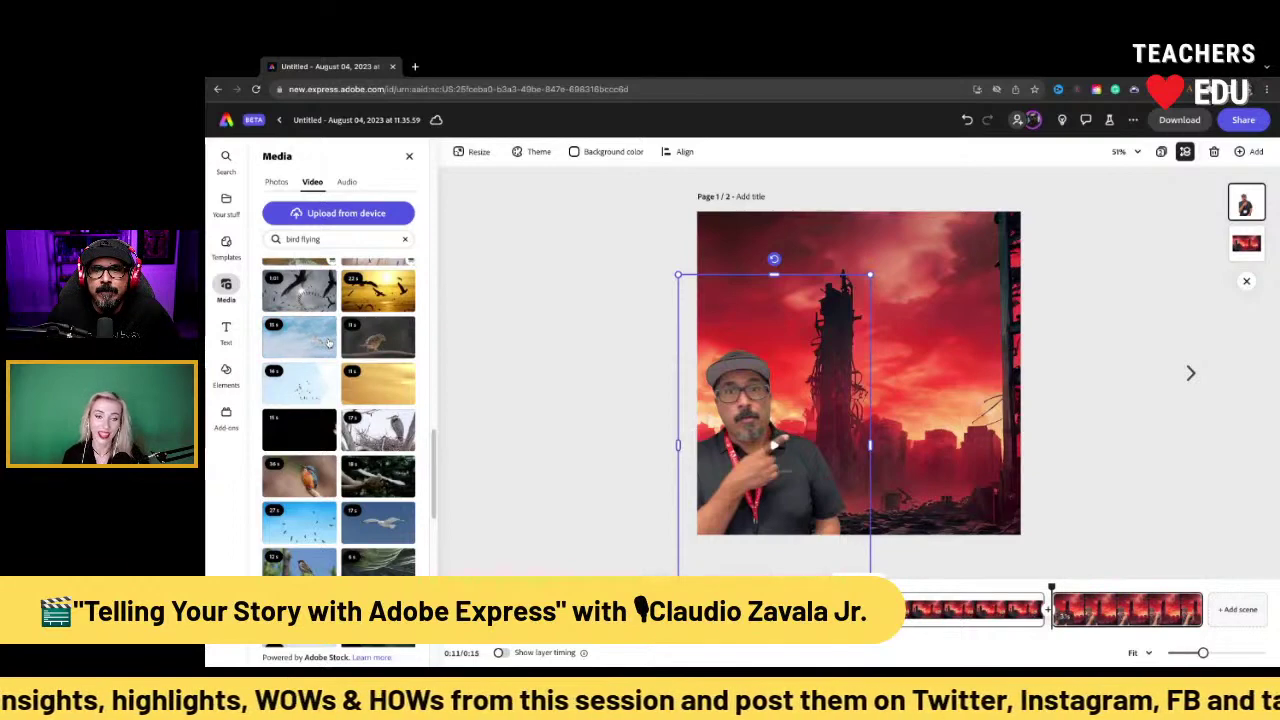
click(329, 343)
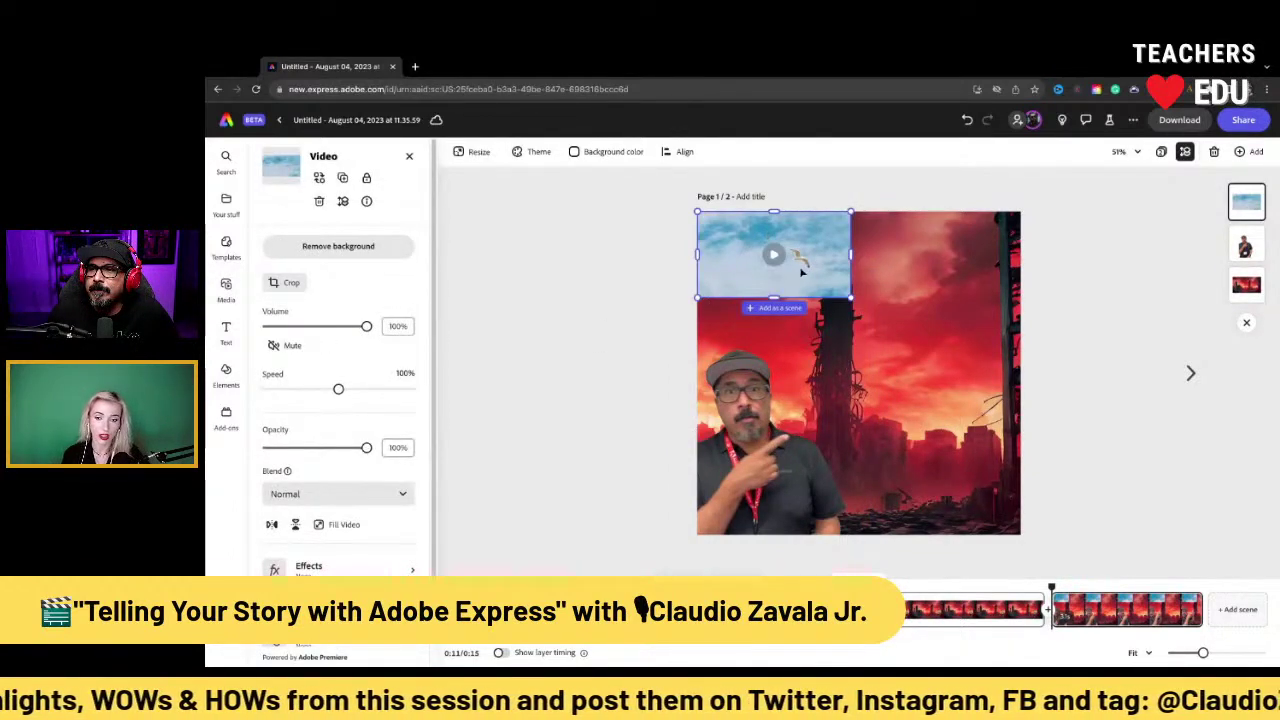
drag(801, 271, 776, 301)
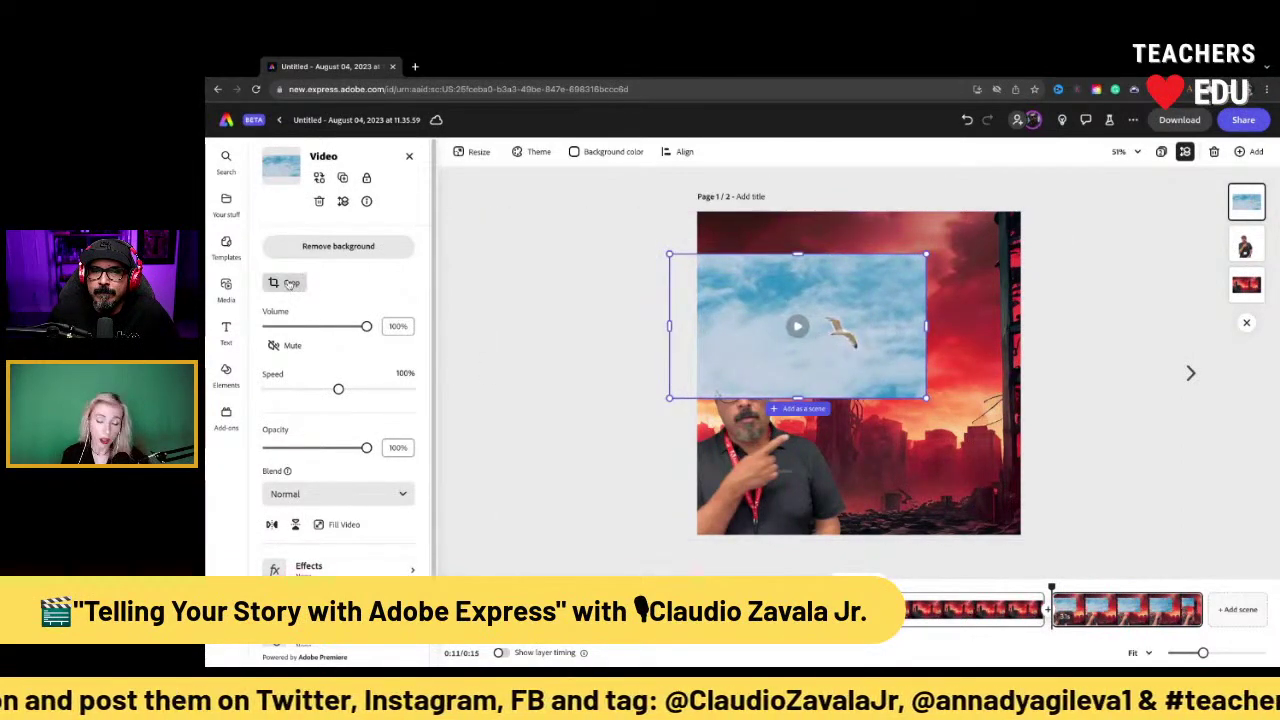
Remove the background of the bird clip and play the second scene to check the cut-out
click(355, 250)
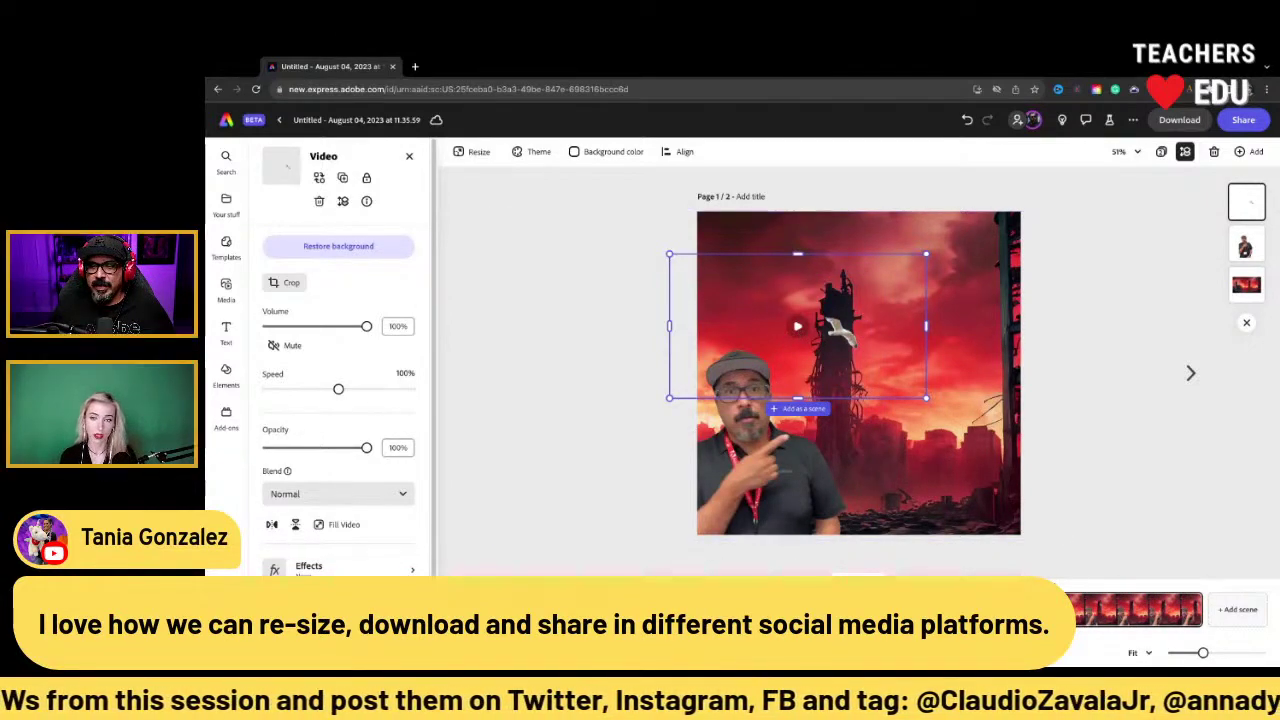
click(989, 555)
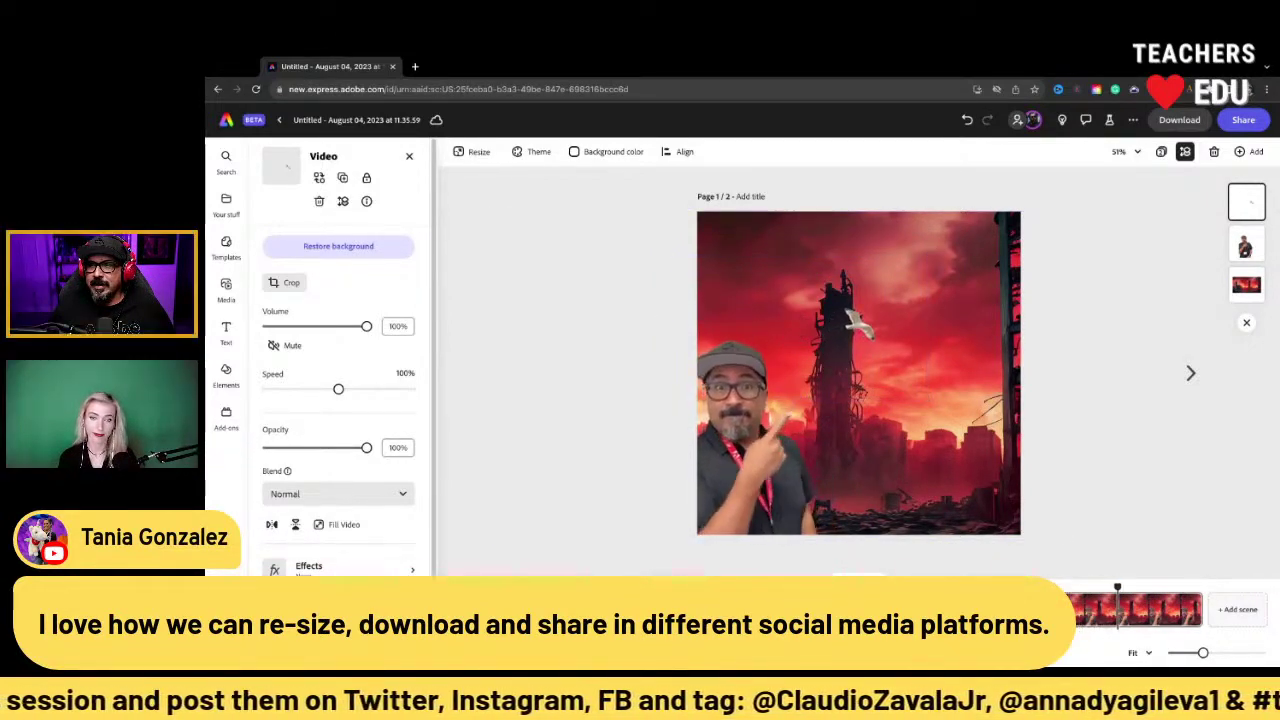
Shift the bird clip left so the bird flies just above the man's pointing hand, and close the media browser
click(797, 330)
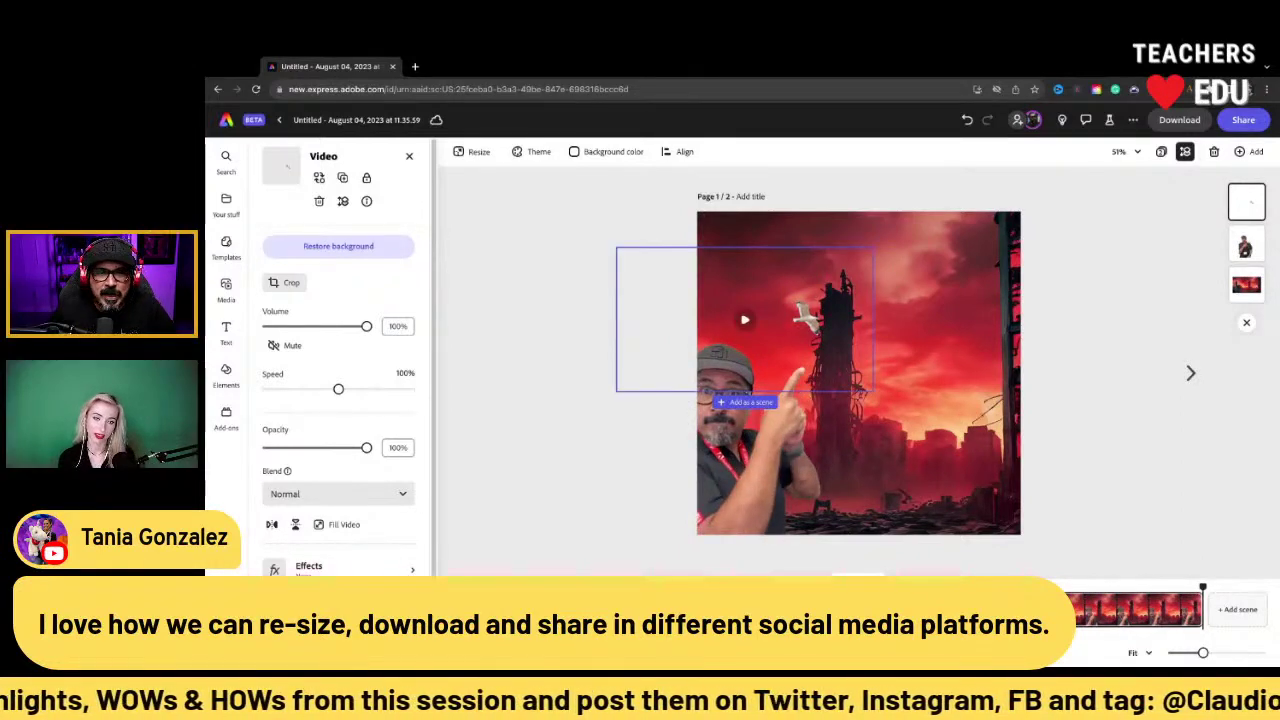
click(563, 439)
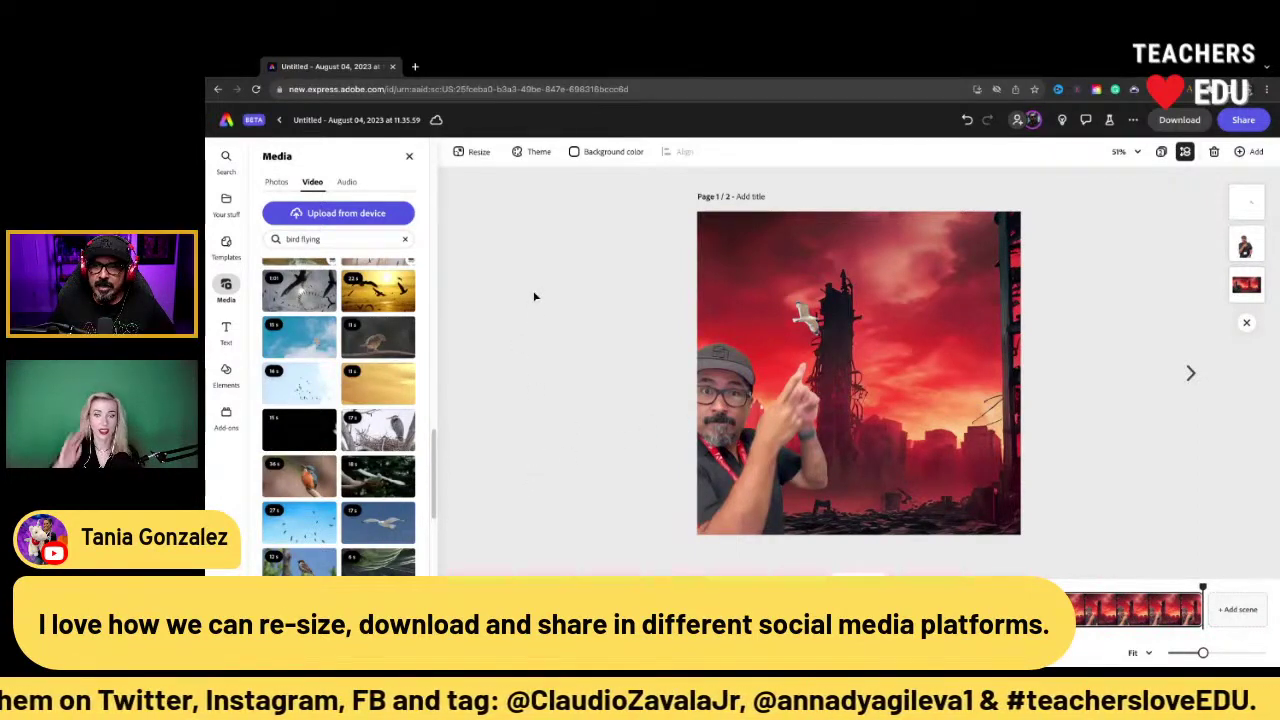
click(407, 156)
click(409, 156)
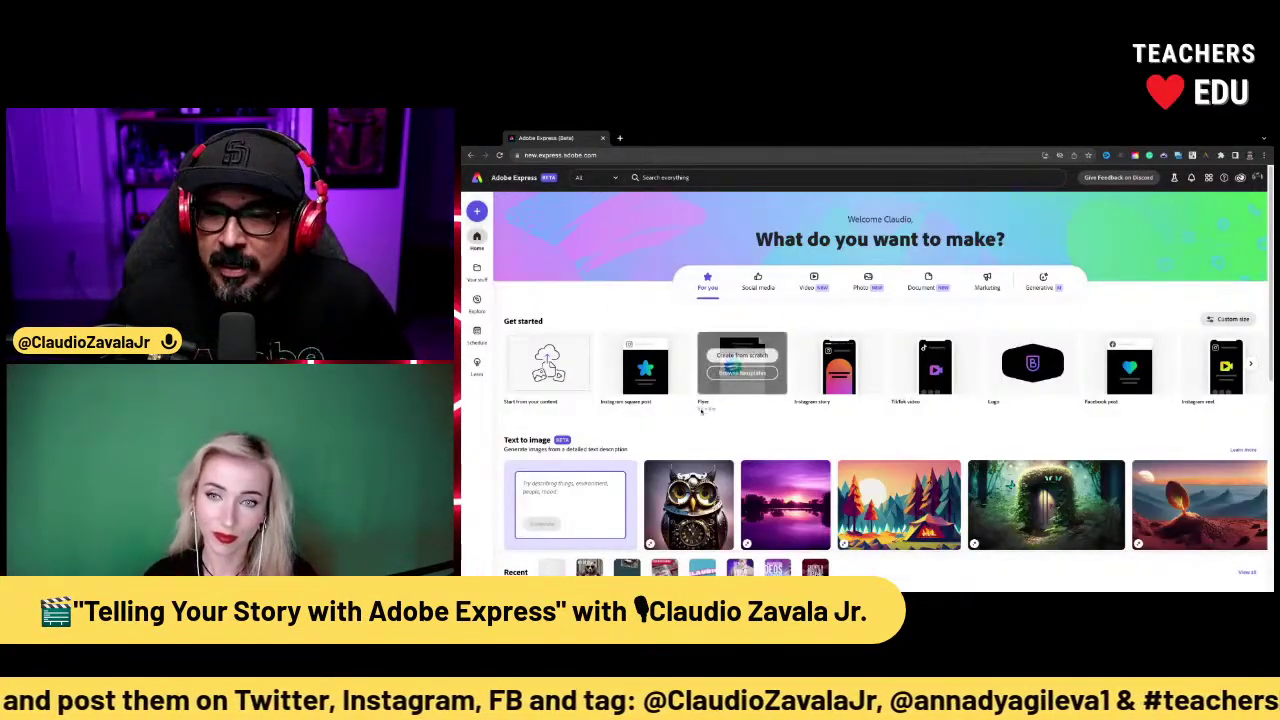
Restrict the home page search to templates and search for "classroom"
mouse_move(849, 395)
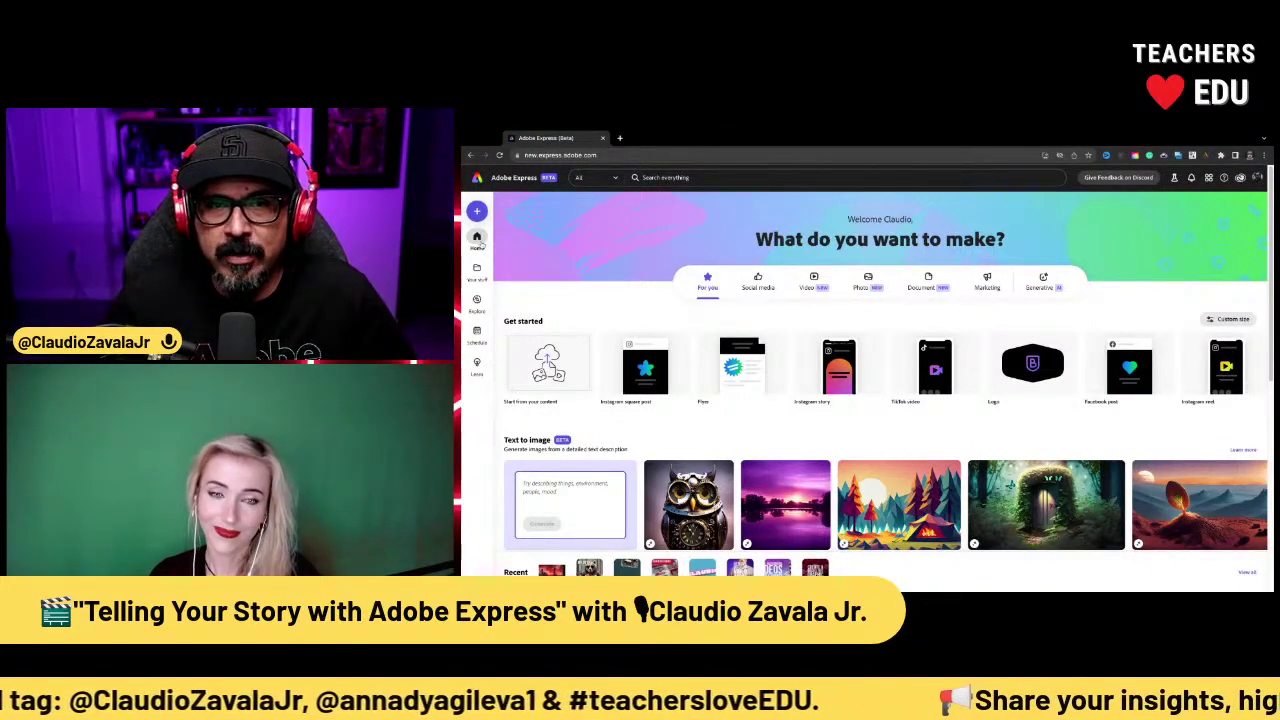
click(610, 179)
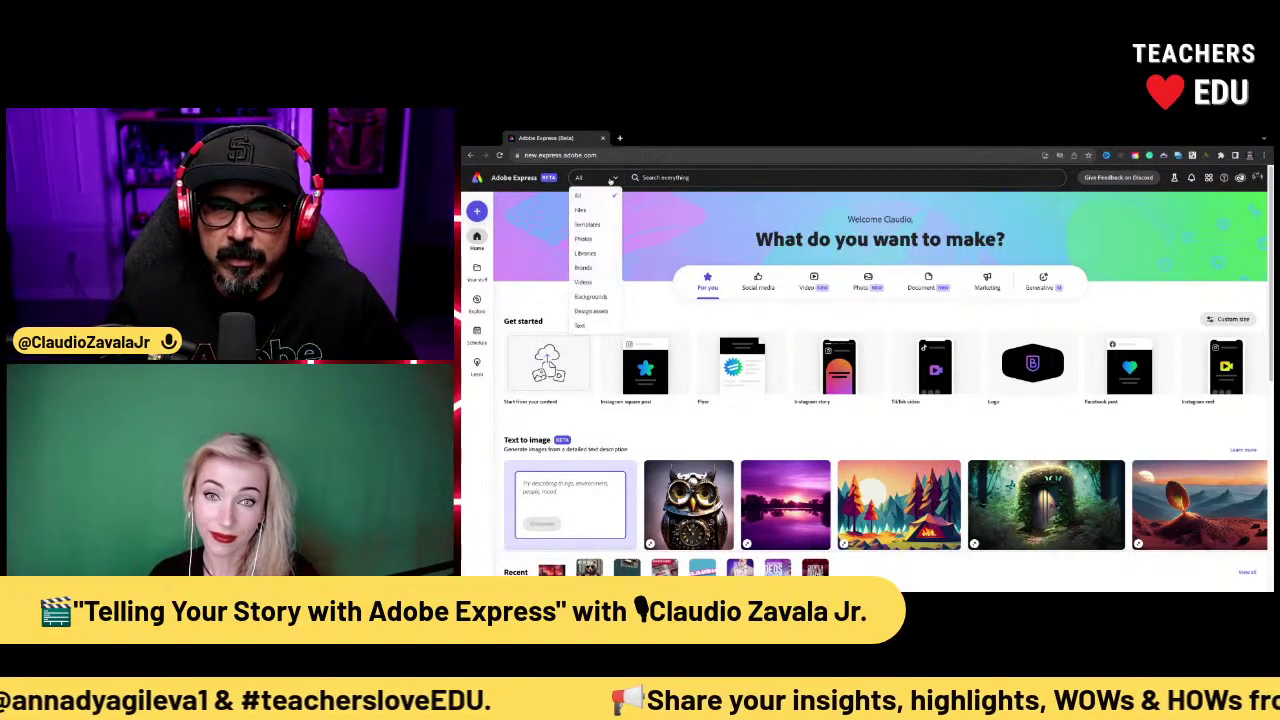
click(603, 226)
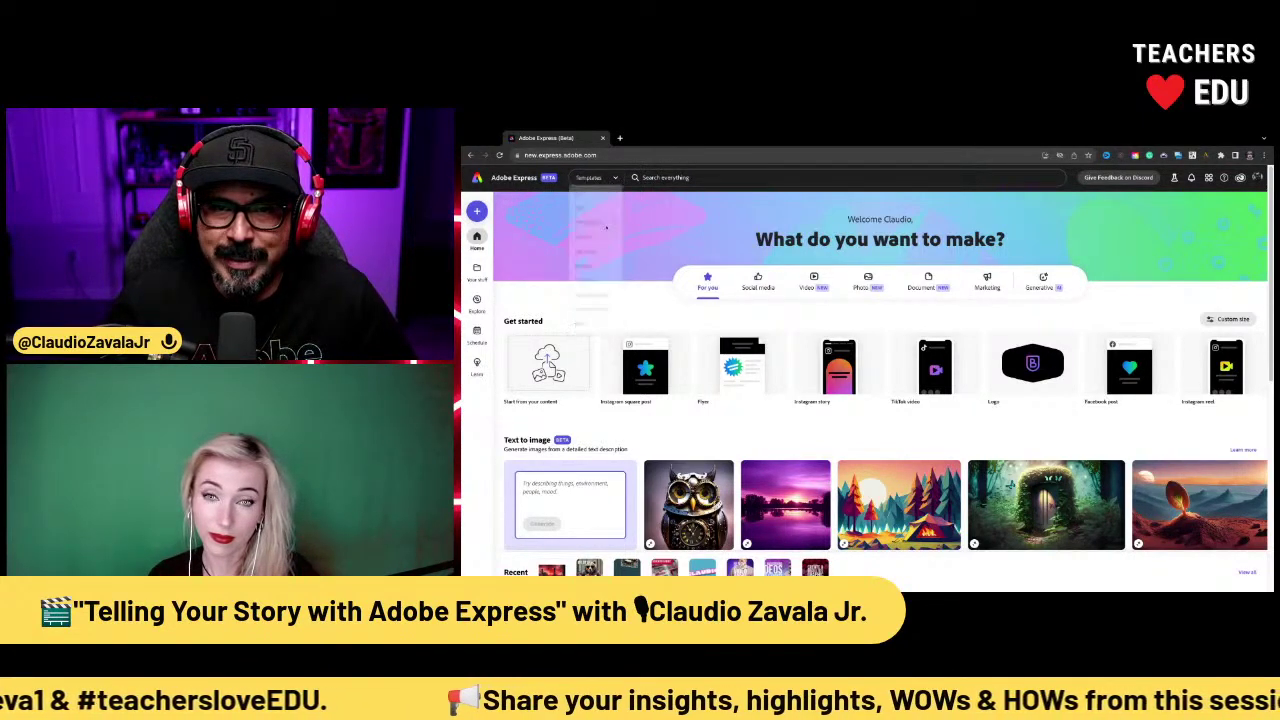
click(677, 177)
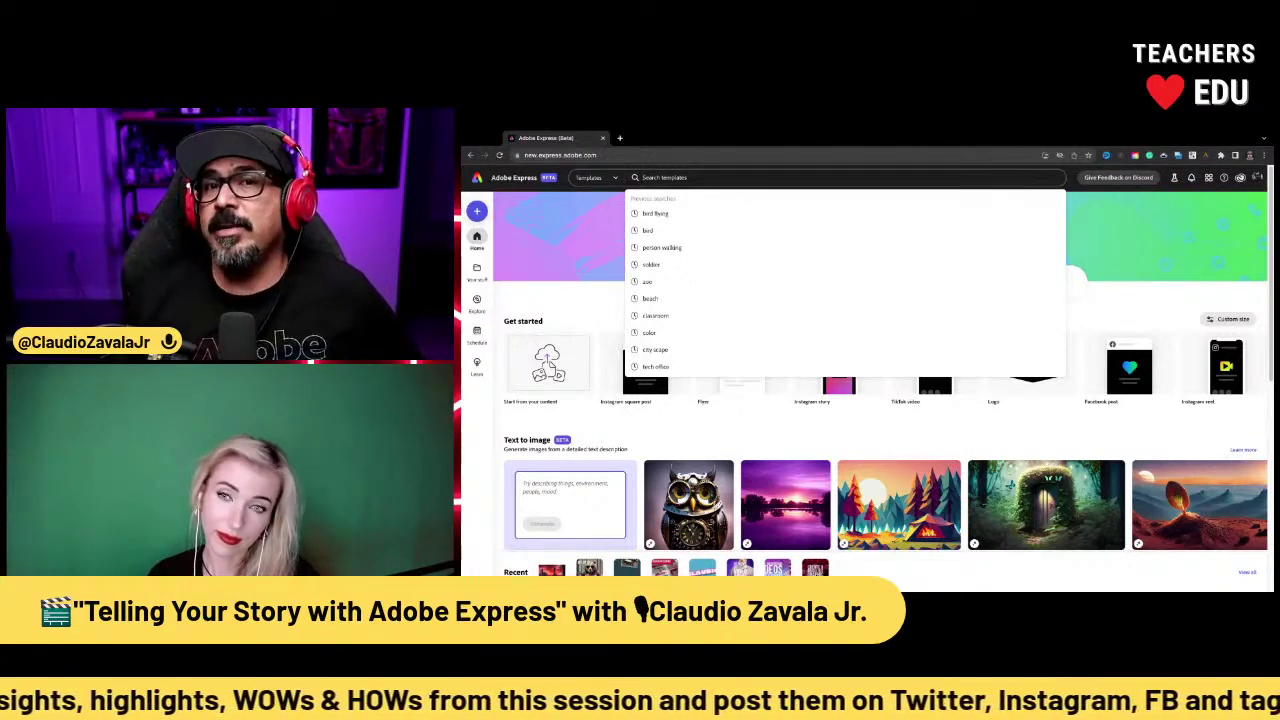
text(class)
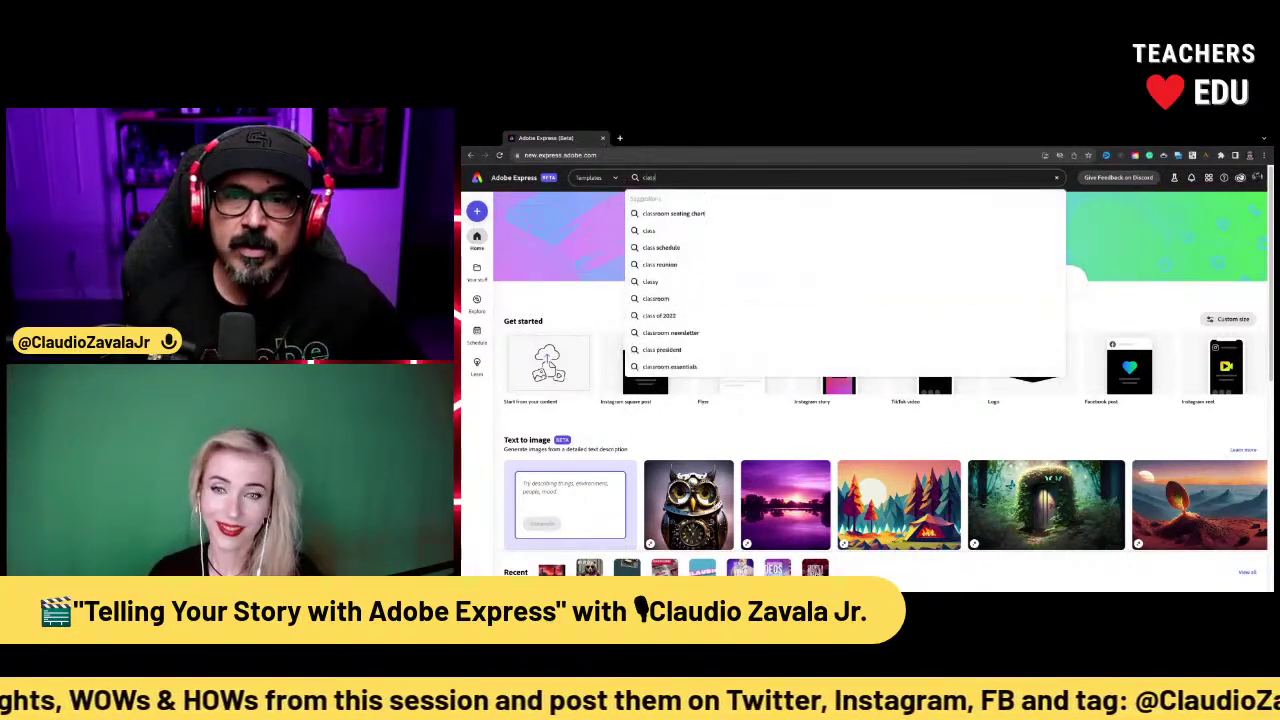
text(room)
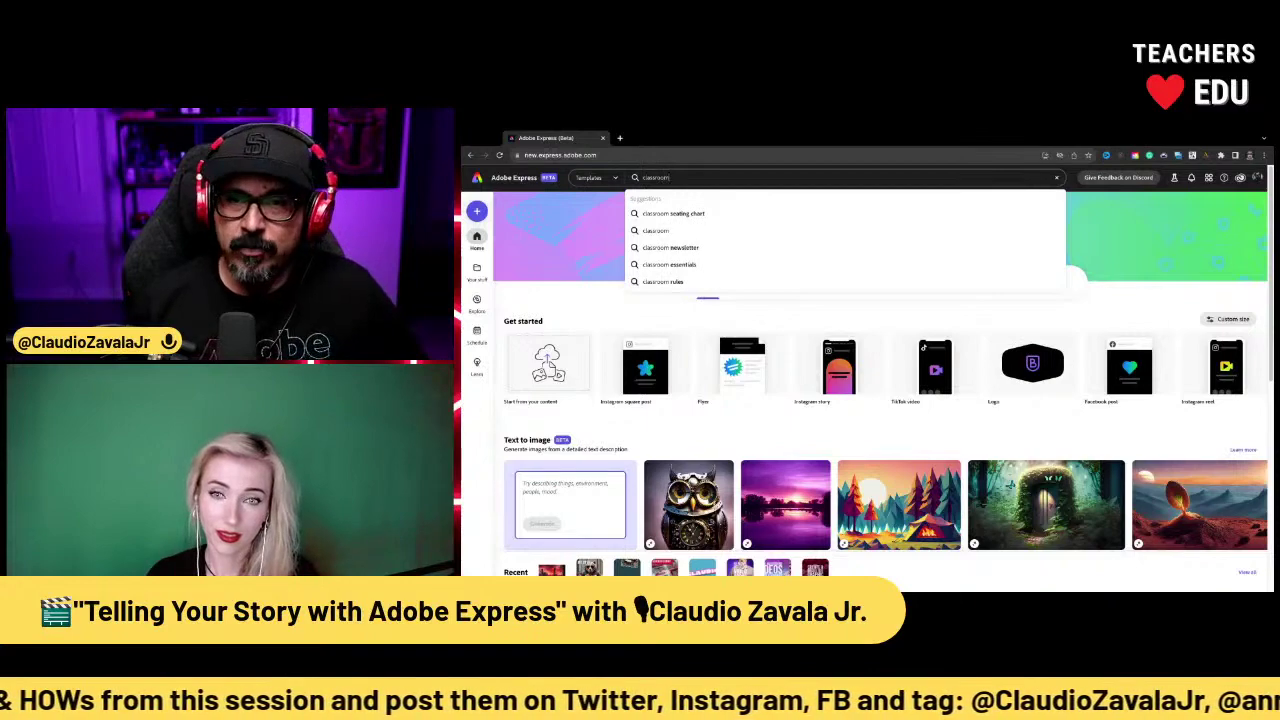
key(Return)
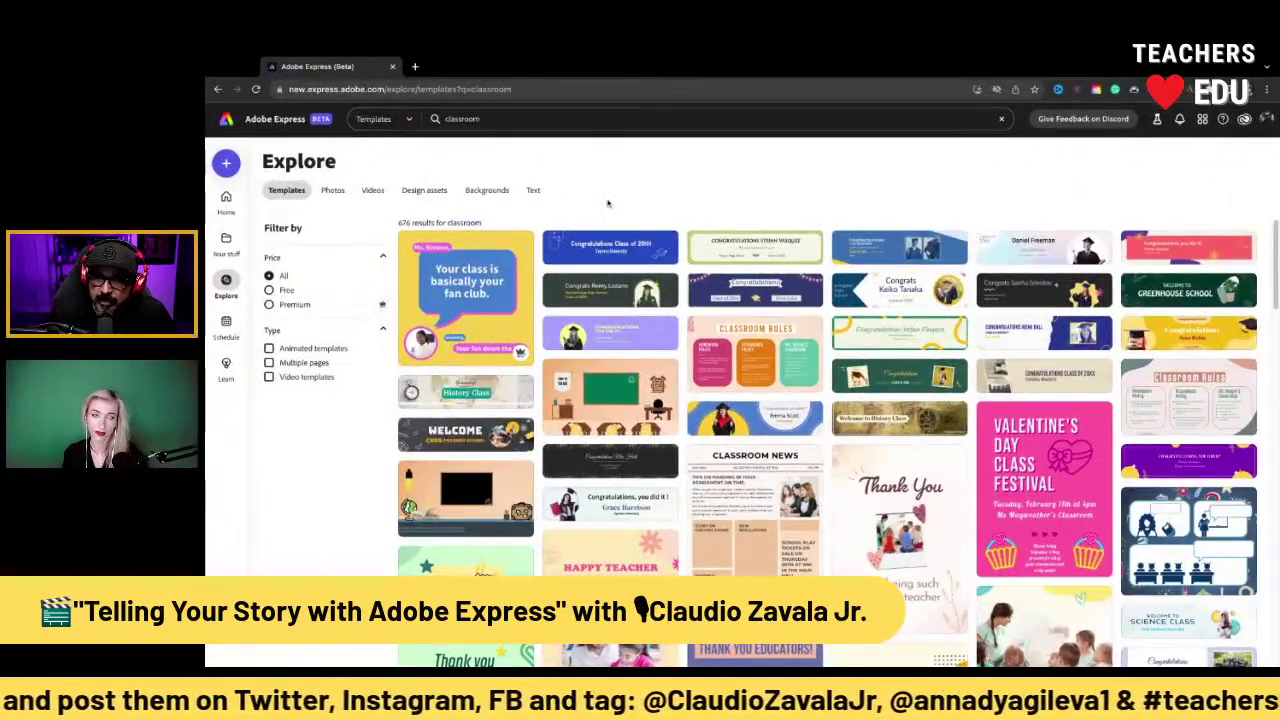
Browse the classroom templates, and search the templates for "education" instead
scroll(829, 428, down, 3)
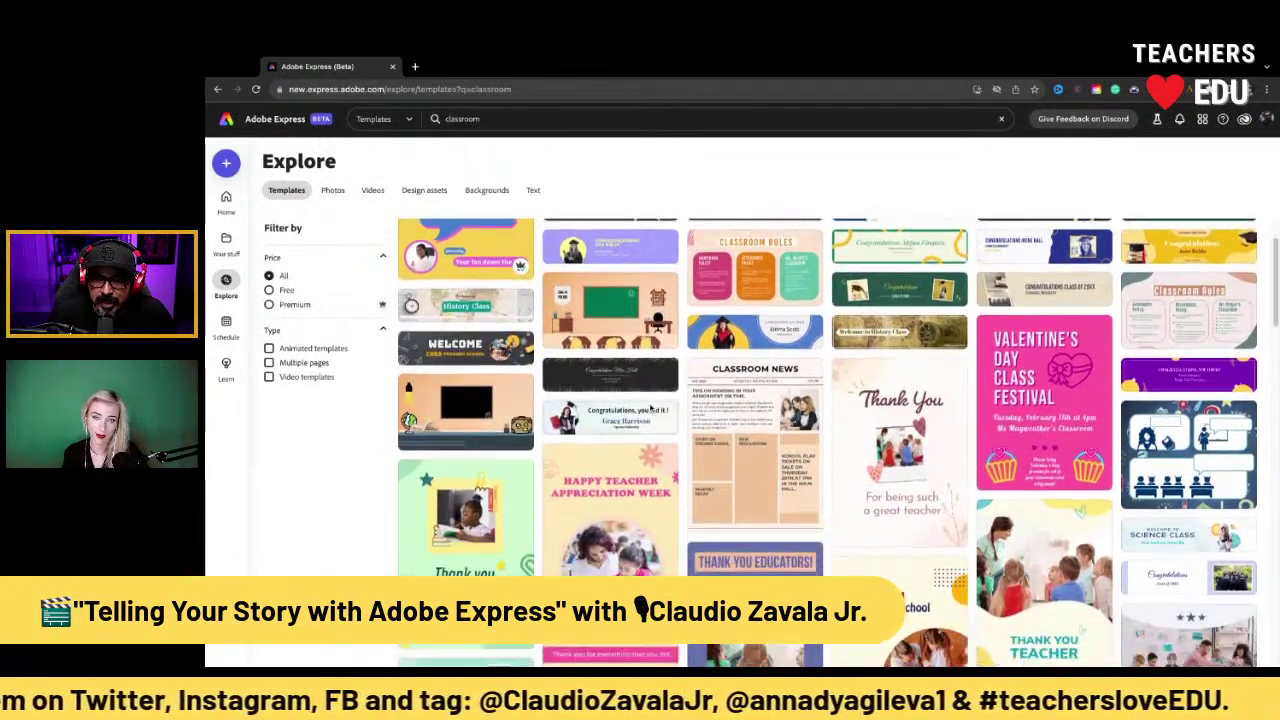
scroll(459, 151, down, 2)
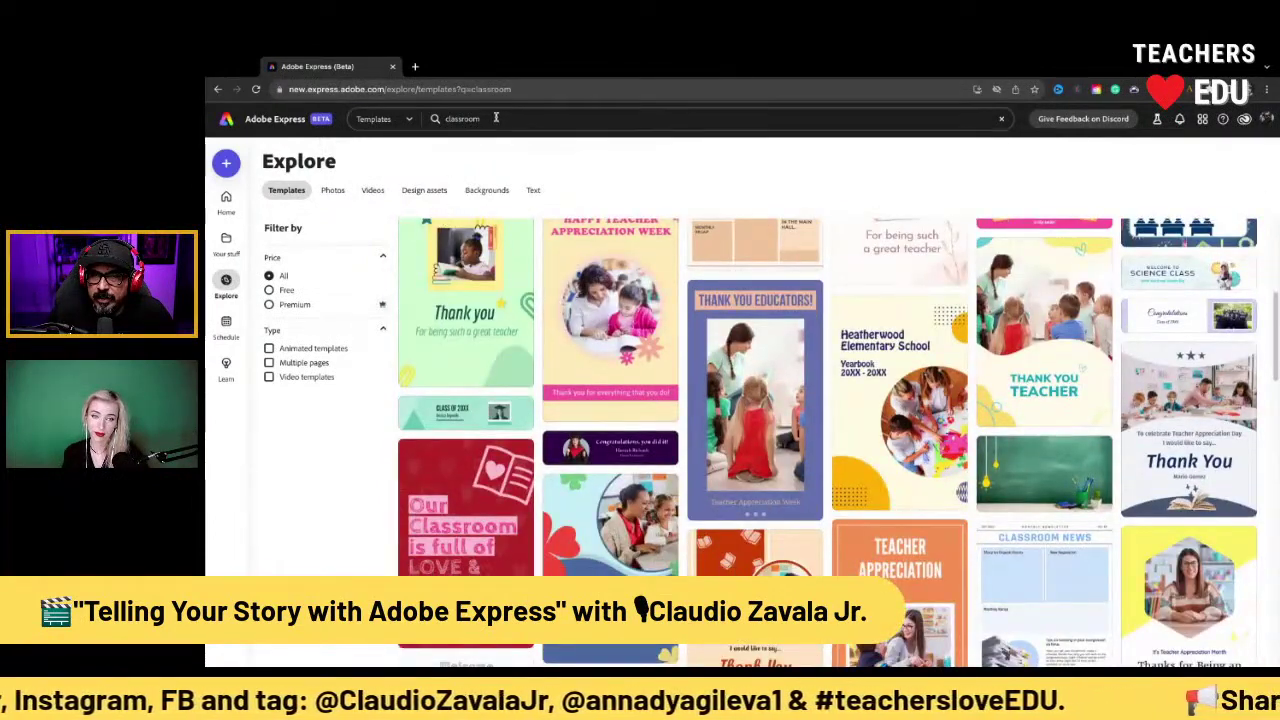
text(education)
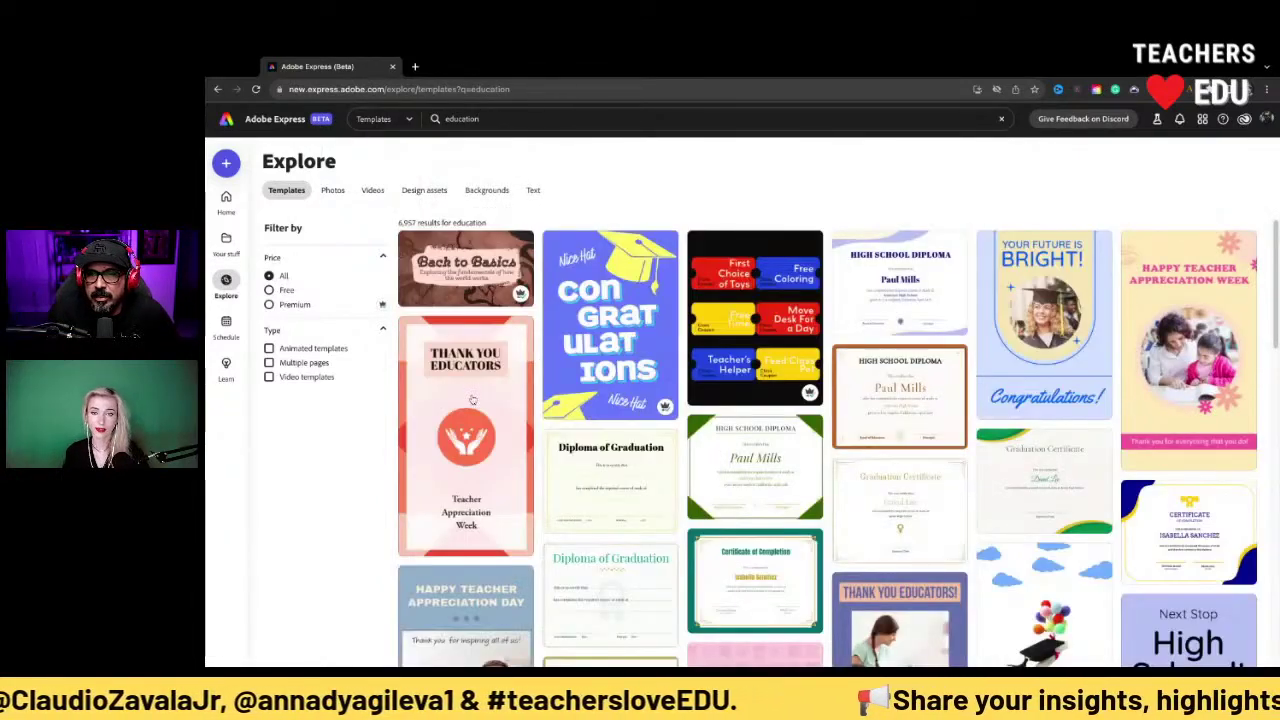
Browse the education templates, and search the templates for "storytelling" instead
scroll(473, 400, down, 3)
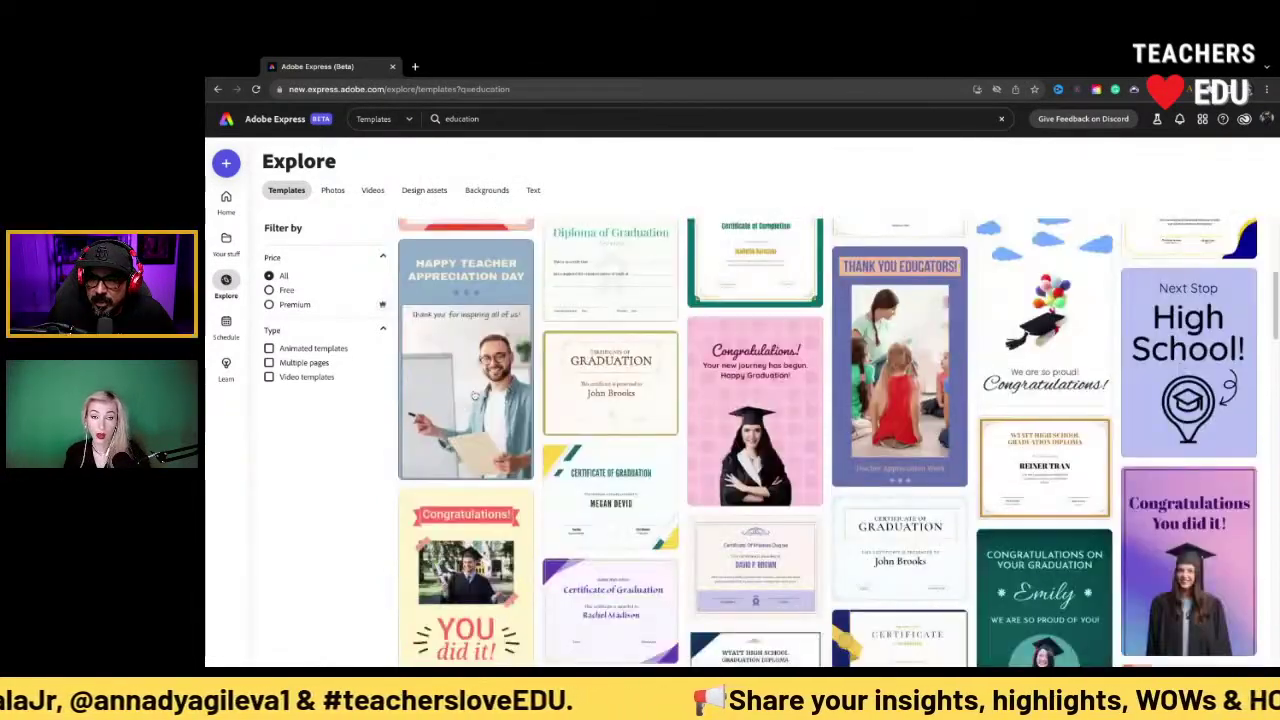
scroll(475, 396, down, 4)
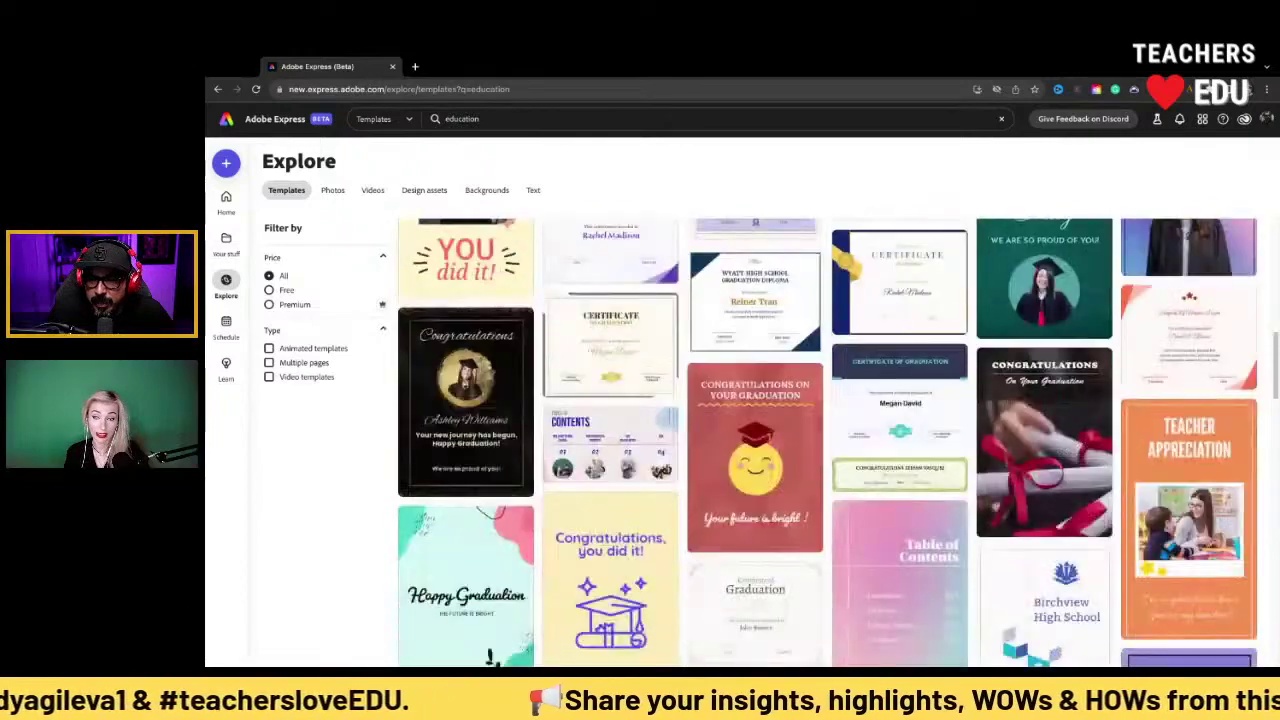
scroll(730, 440, down, 3)
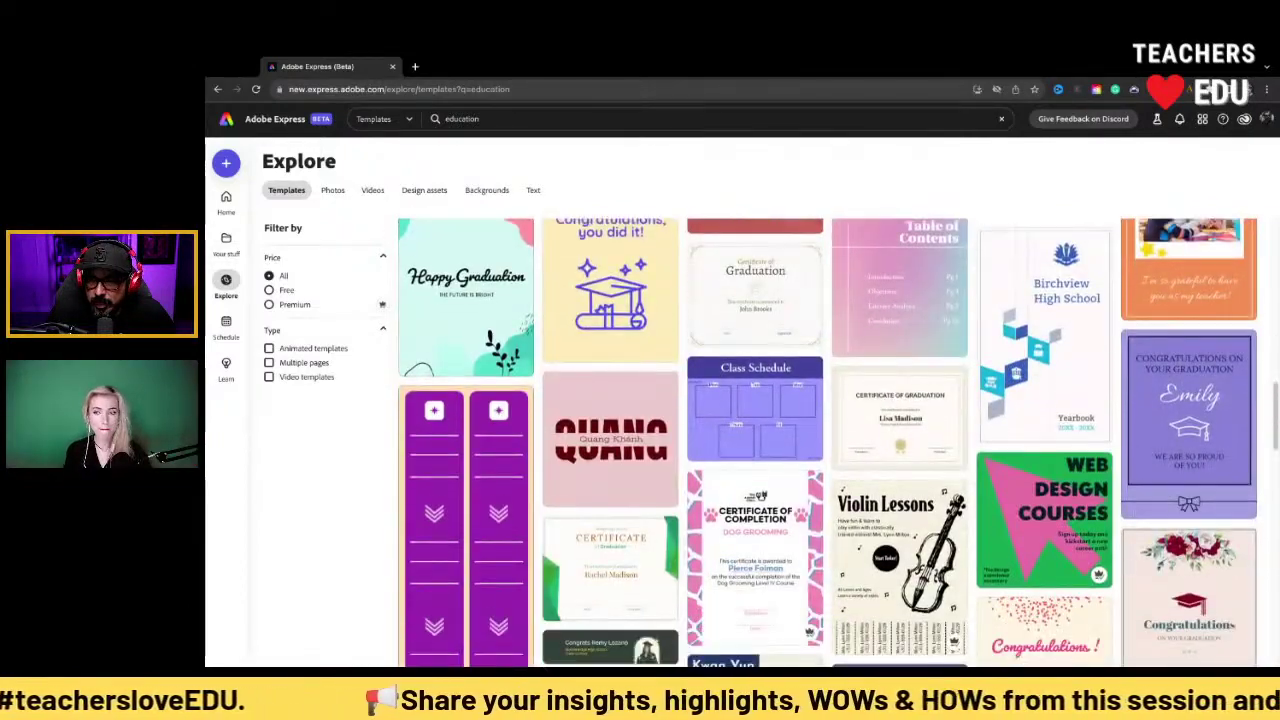
scroll(506, 240, down, 2)
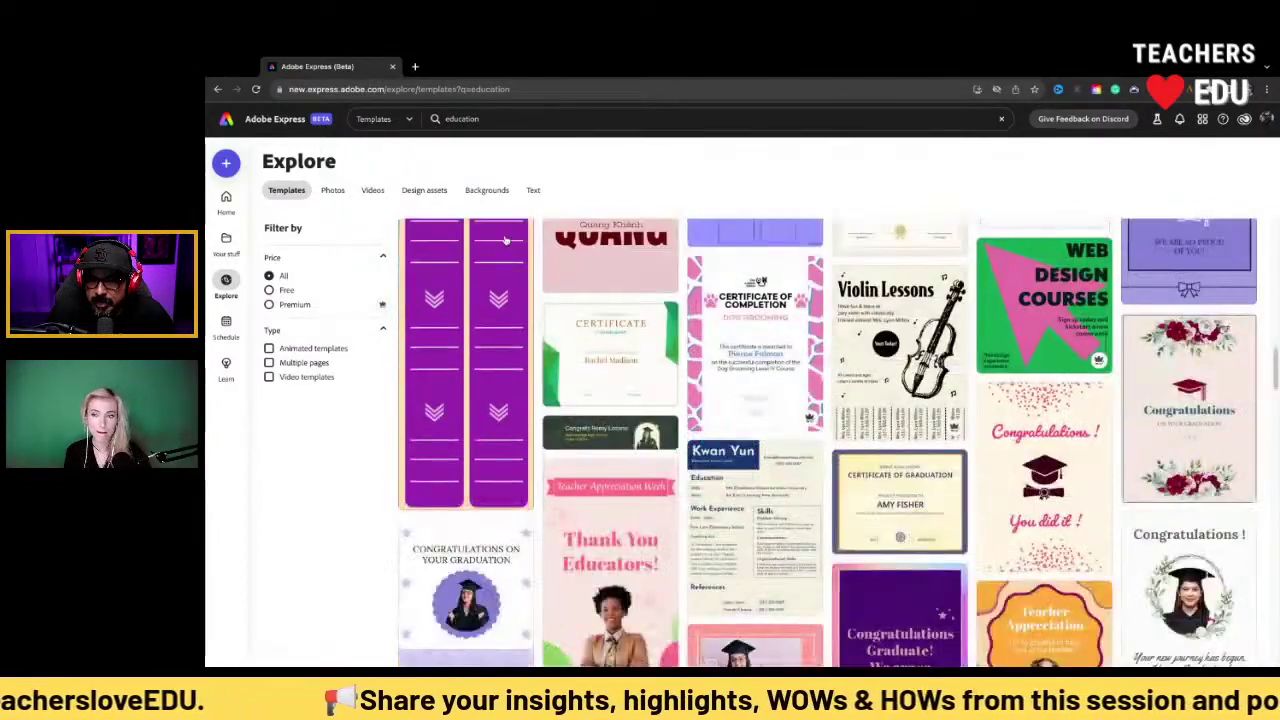
click(491, 121)
text(st)
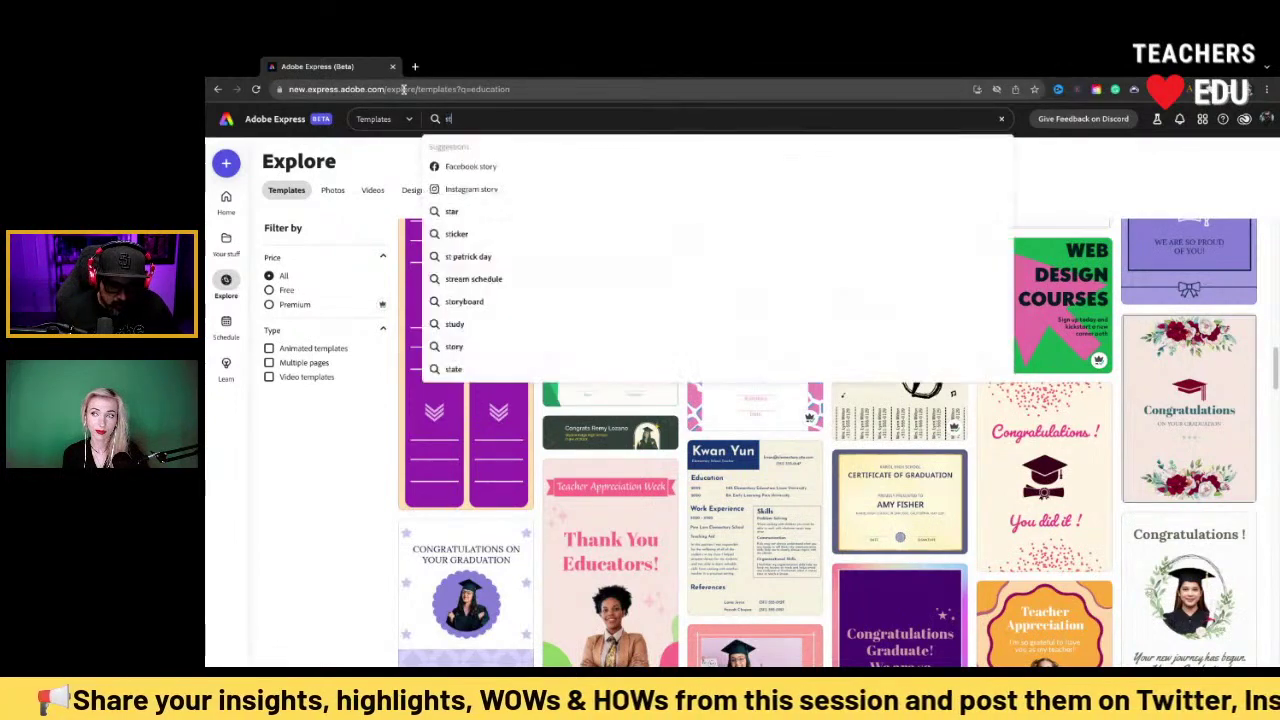
text(oryb)
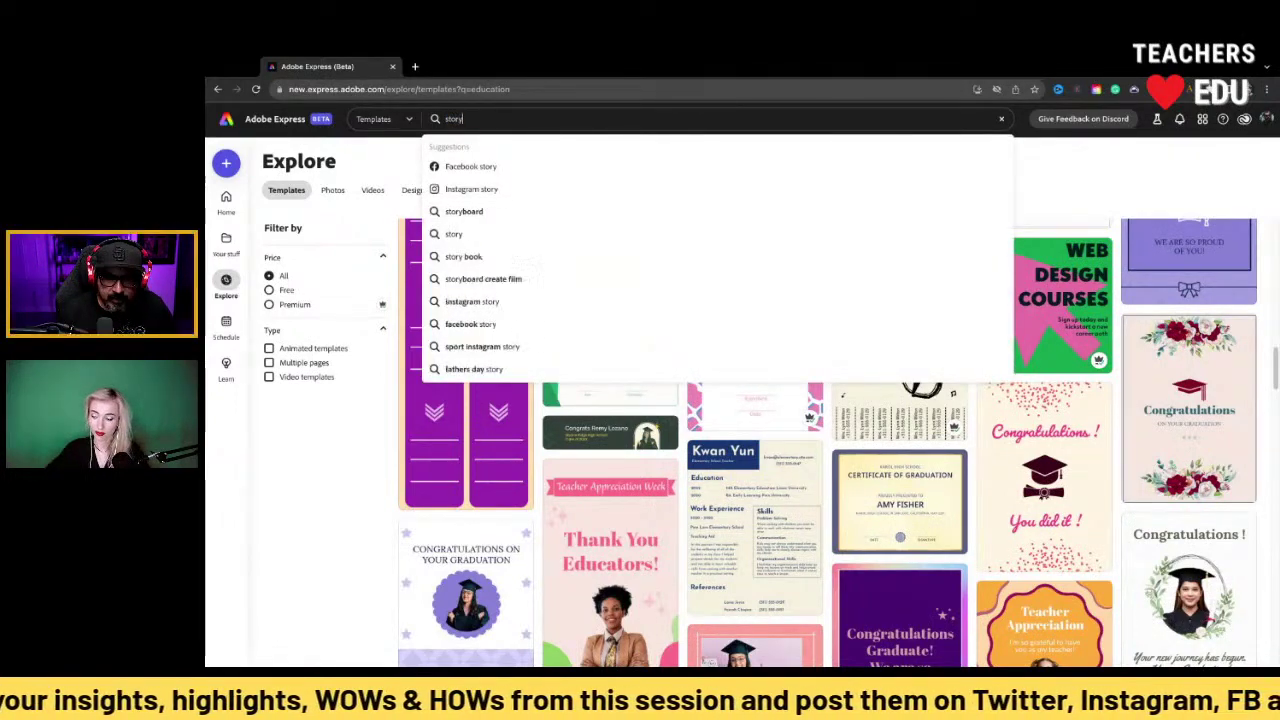
text(elling)
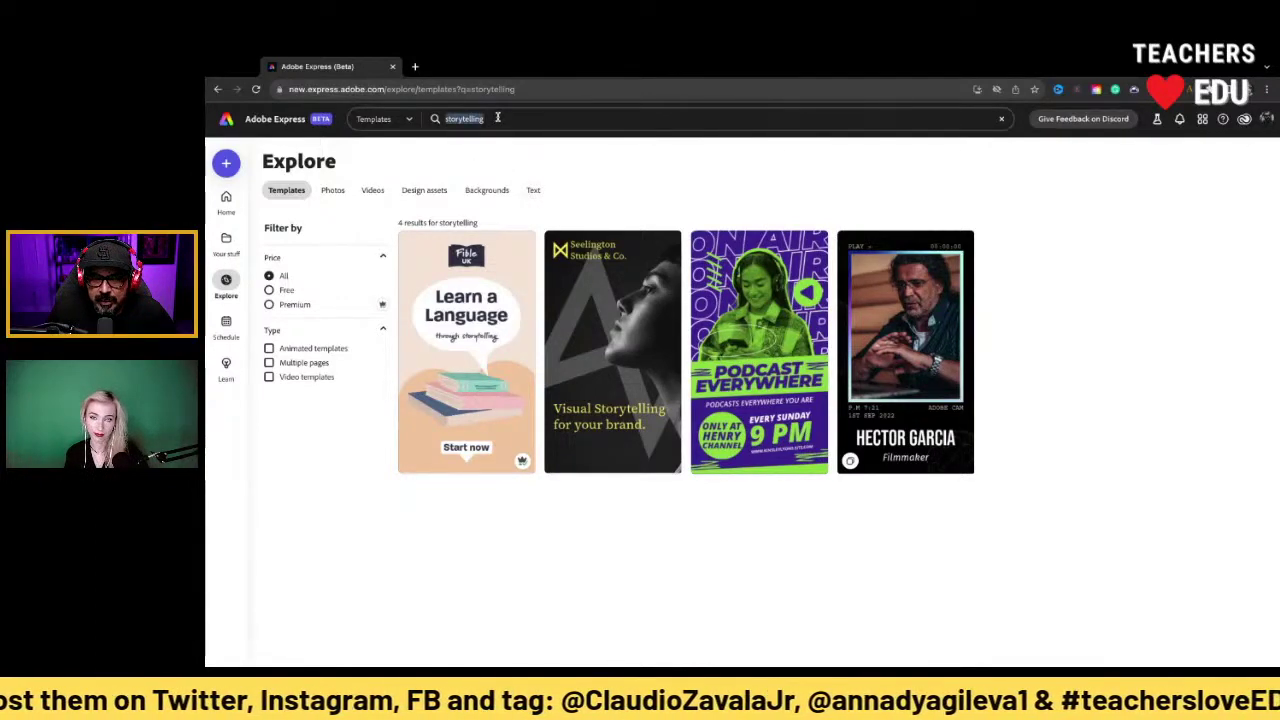
Replace the storytelling search with a template search for "classroom"
text(ca)
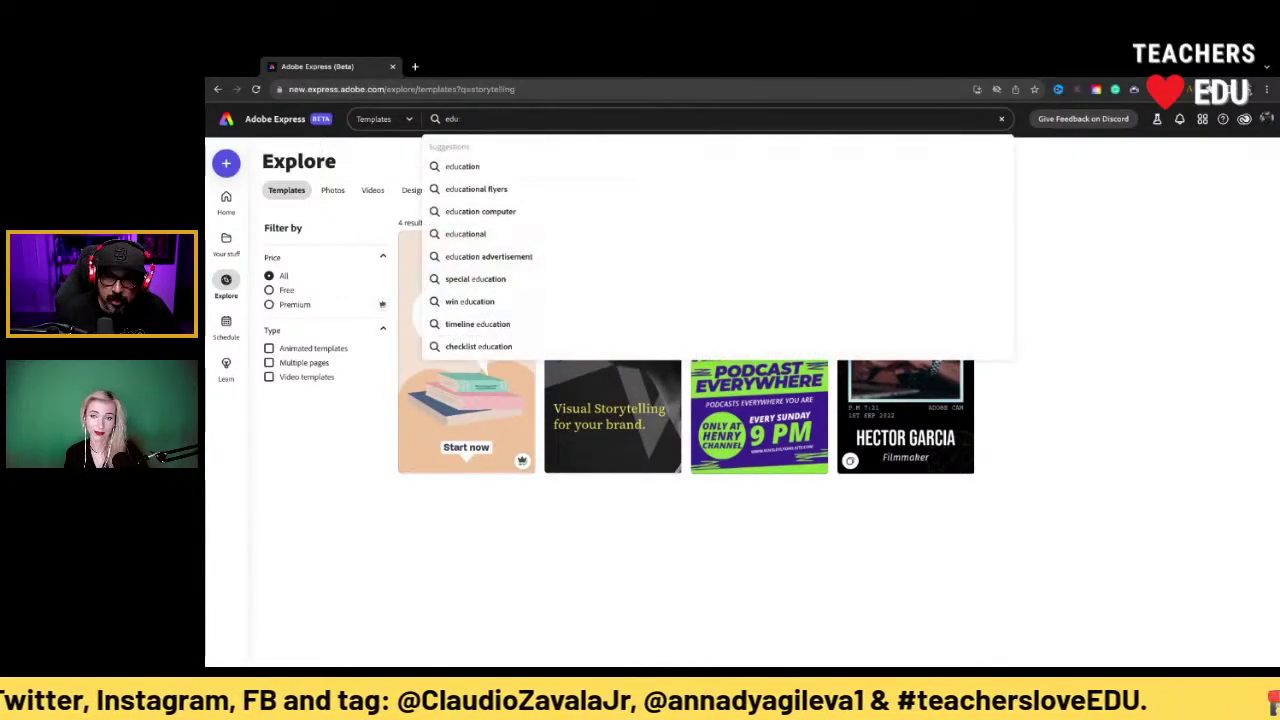
key(BackSpace)
key(BackSpace)
key(BackSpace)
text(clas)
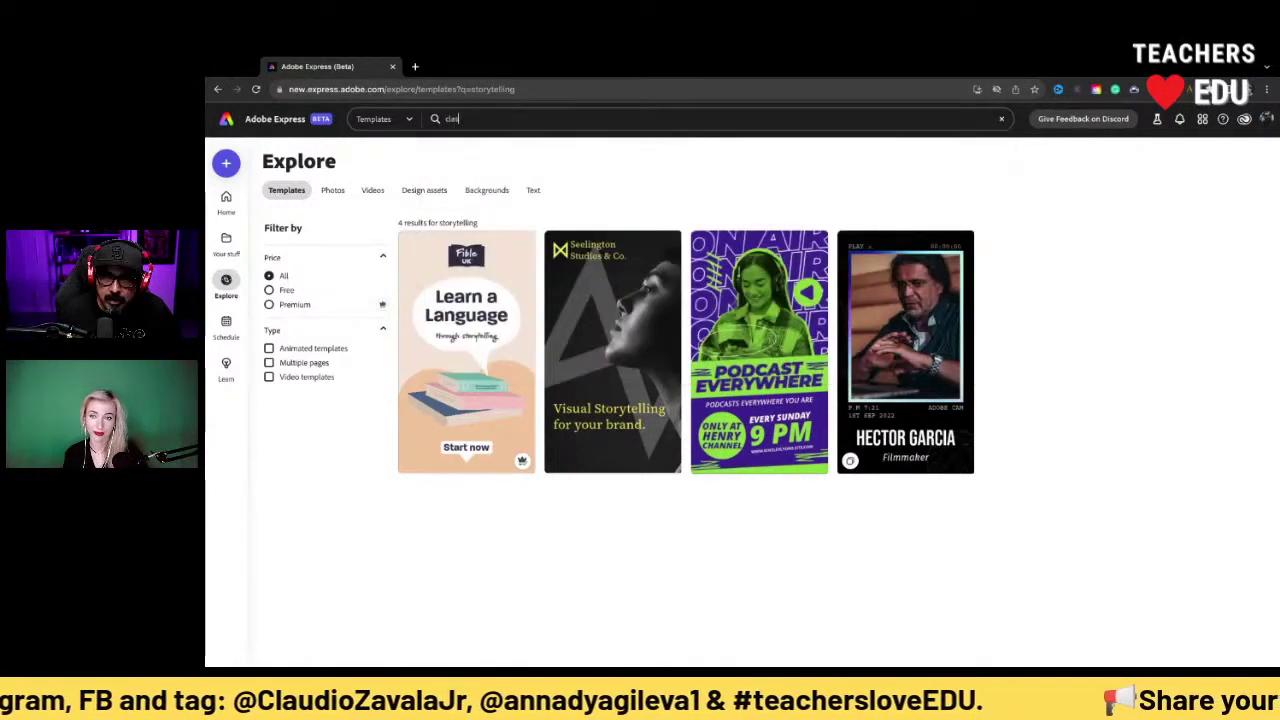
text(sroom)
key(Return)
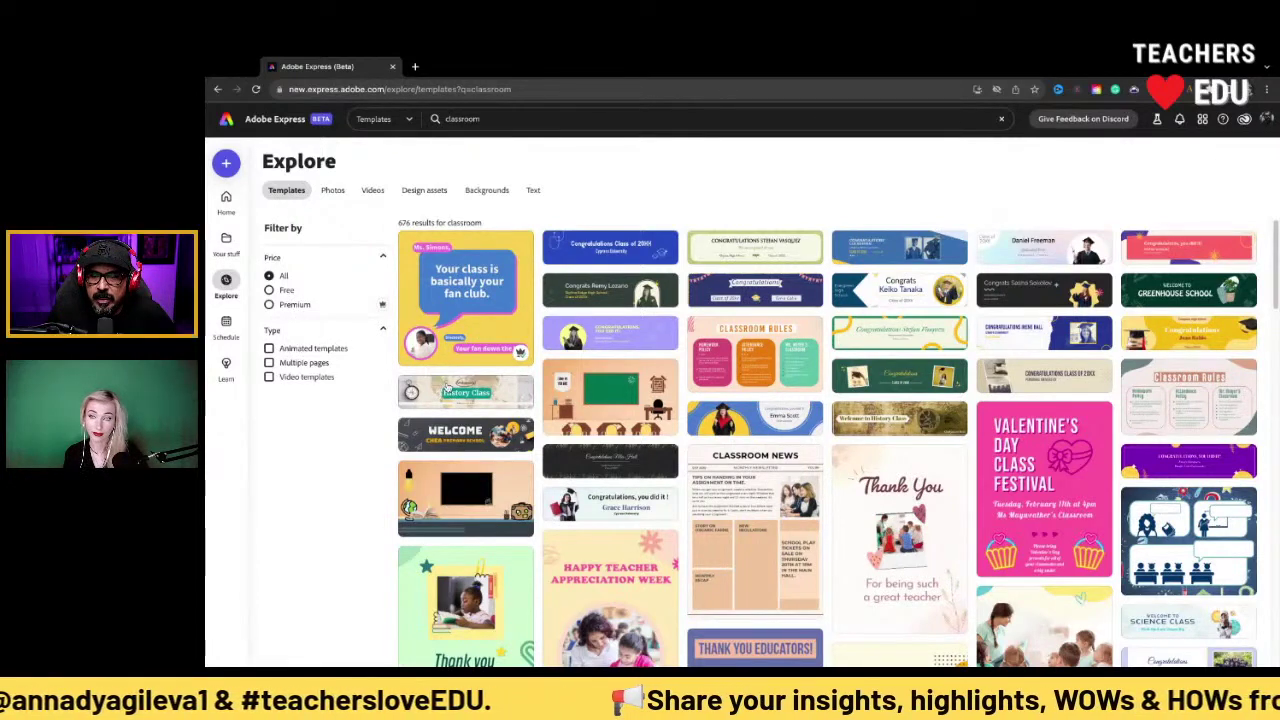
Browse the classroom templates, restrict them to video templates, and try the landscape middle school template before returning to the results
scroll(447, 386, down, 1)
scroll(577, 385, down, 5)
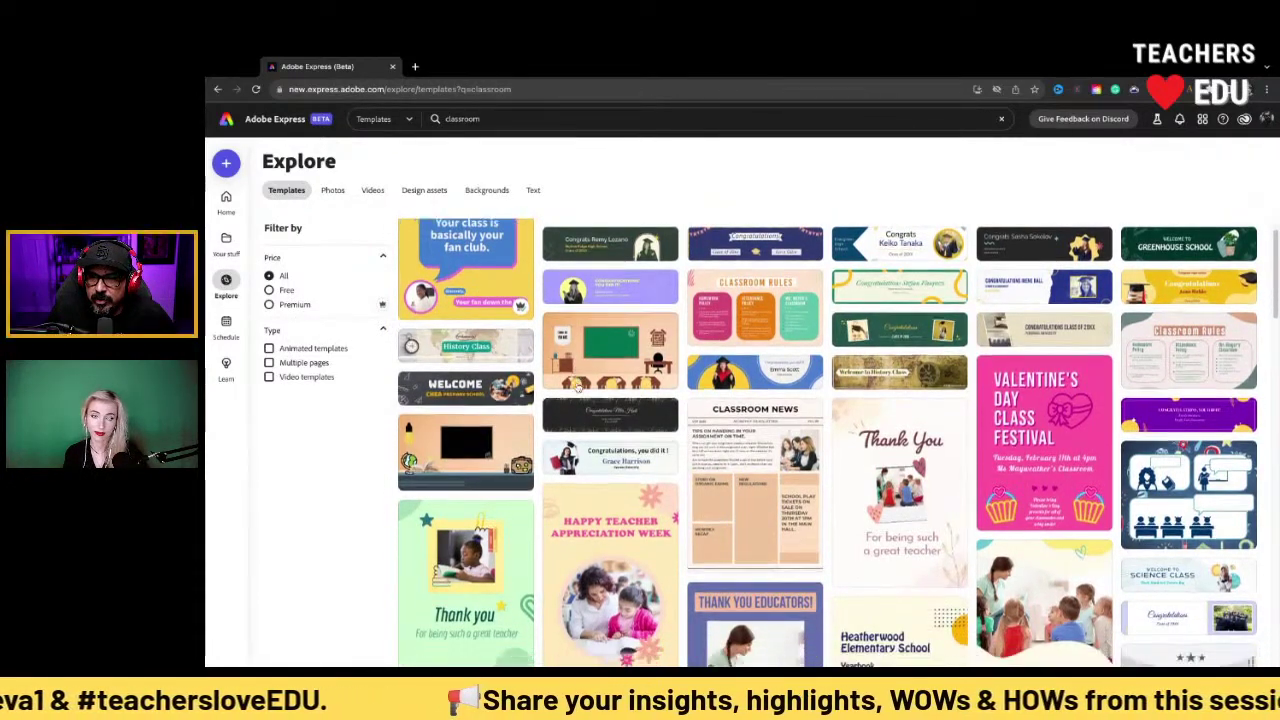
scroll(578, 389, down, 2)
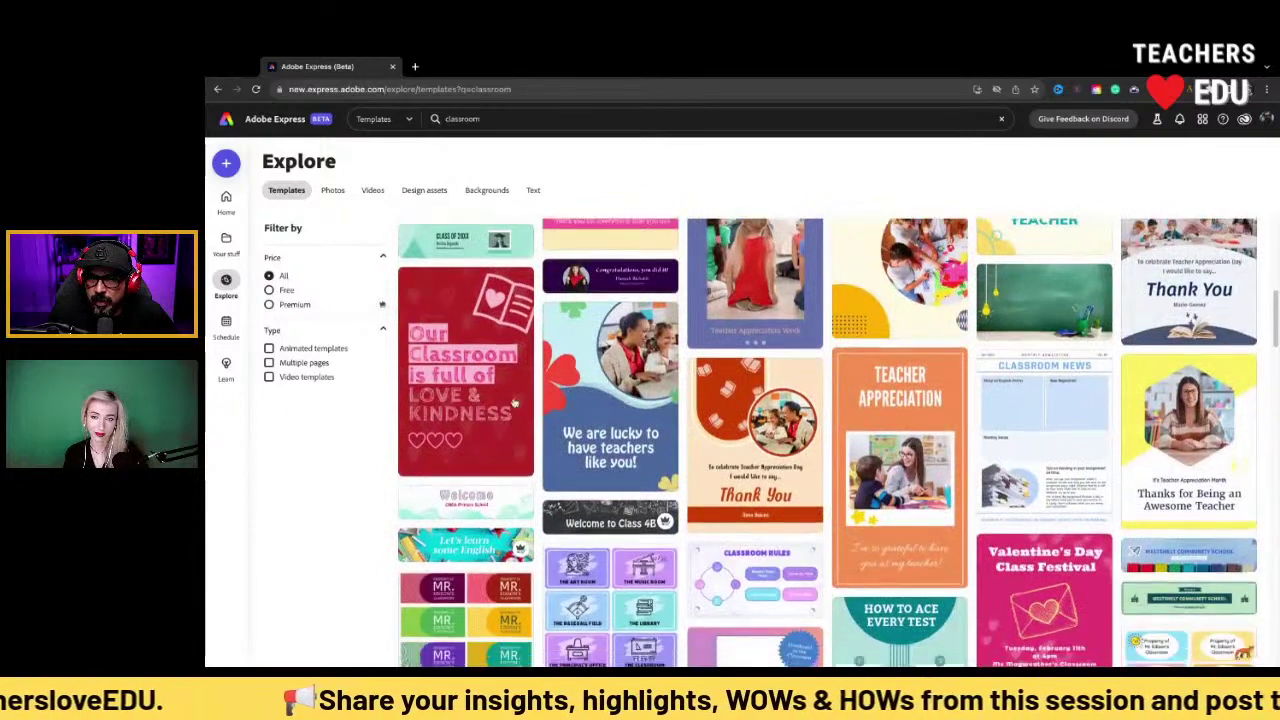
click(270, 377)
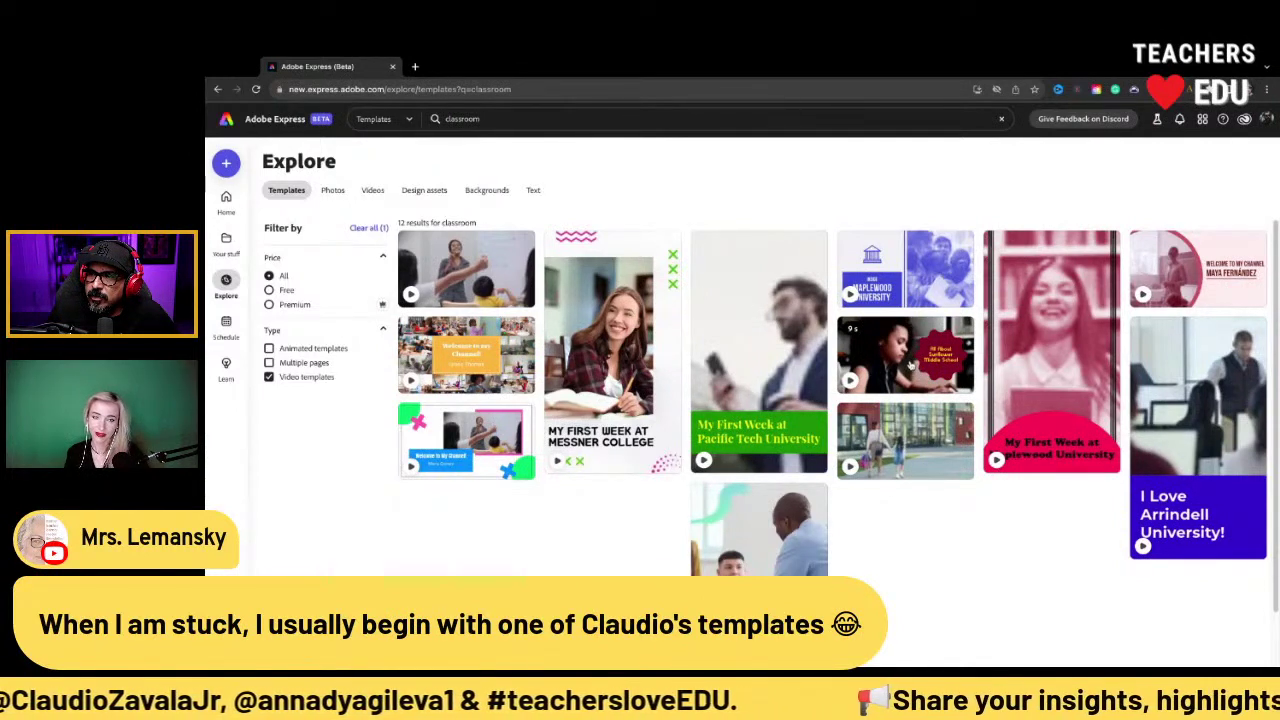
click(884, 381)
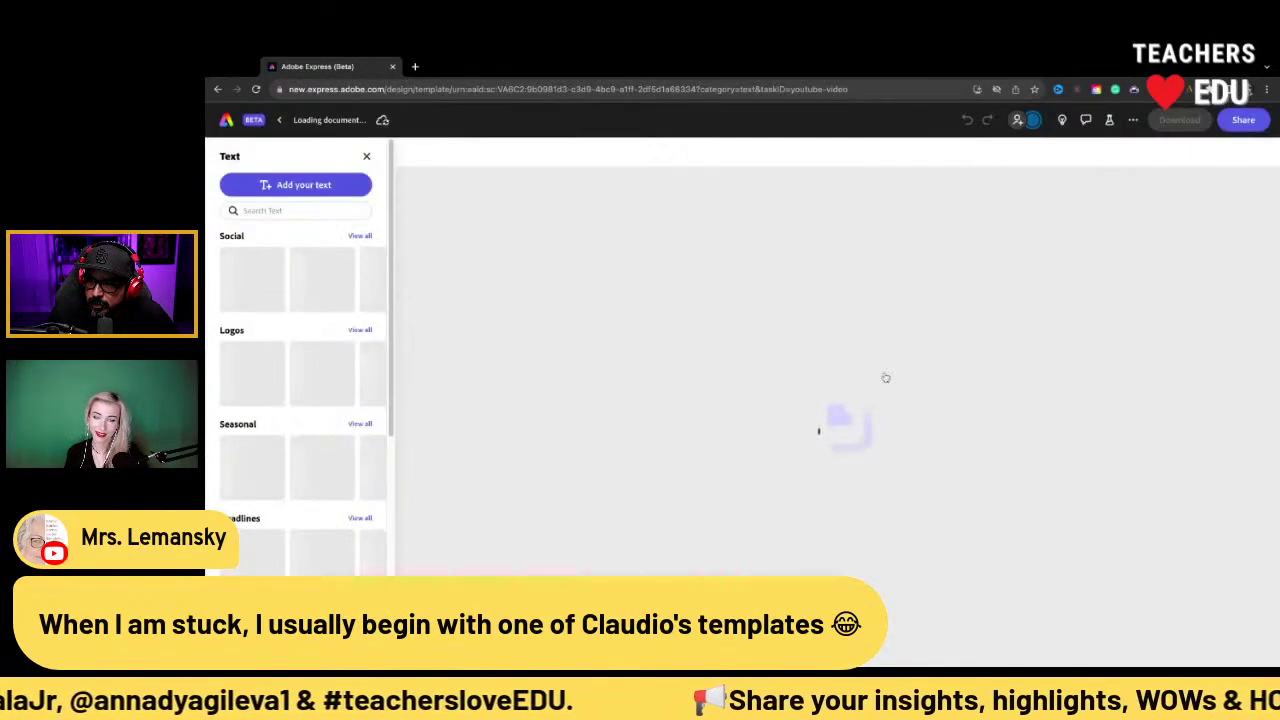
click(217, 89)
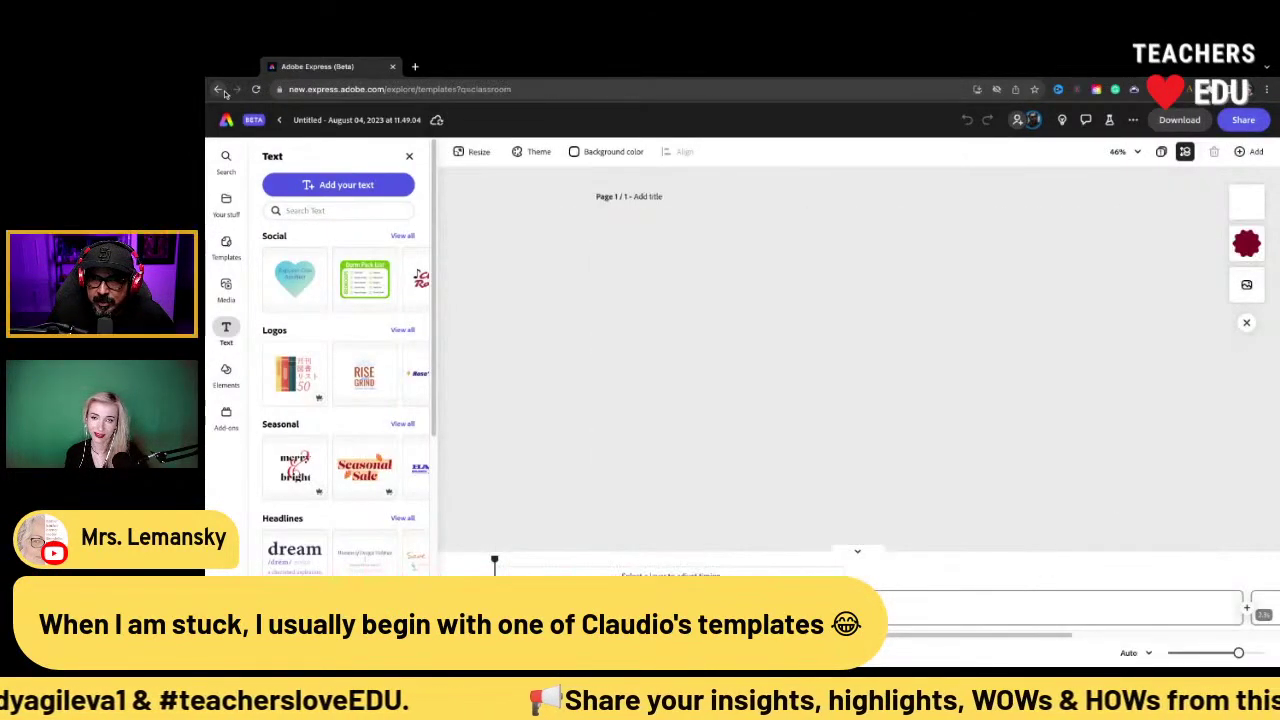
Search for "classroom" again, restrict the results to video templates, and open the vertical "My First Week at Maplewood University" template
click(506, 120)
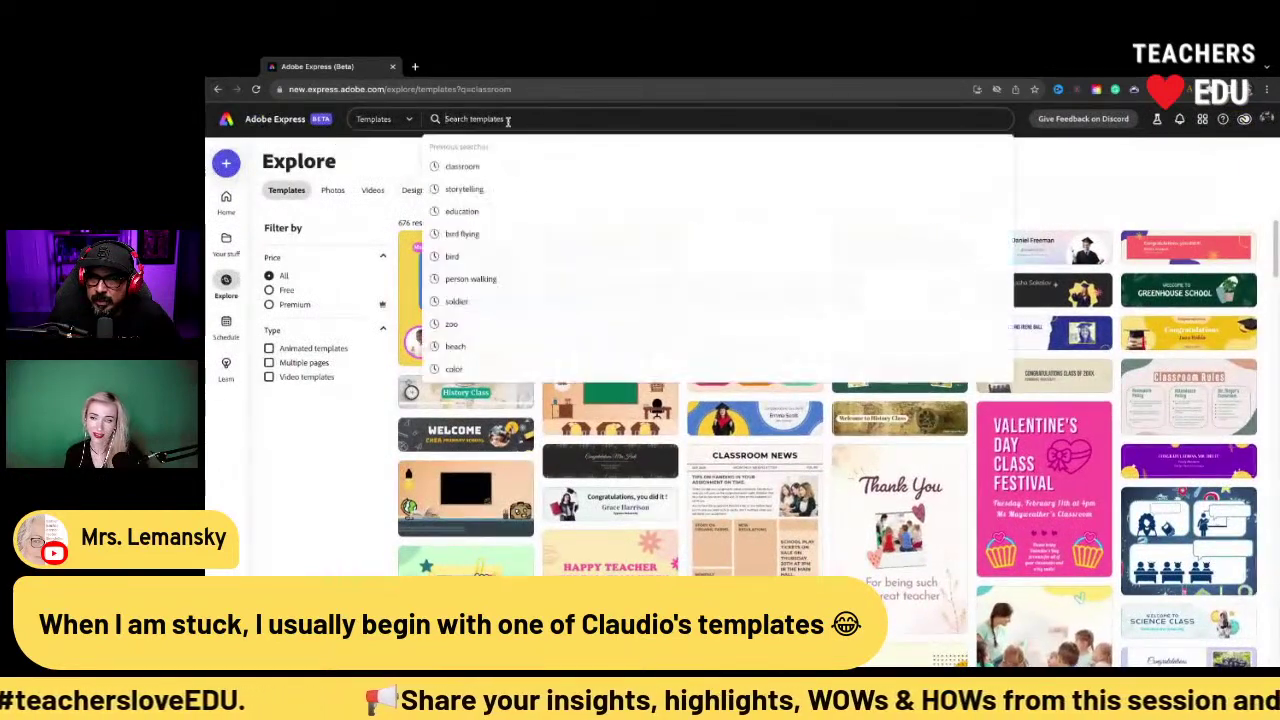
click(497, 169)
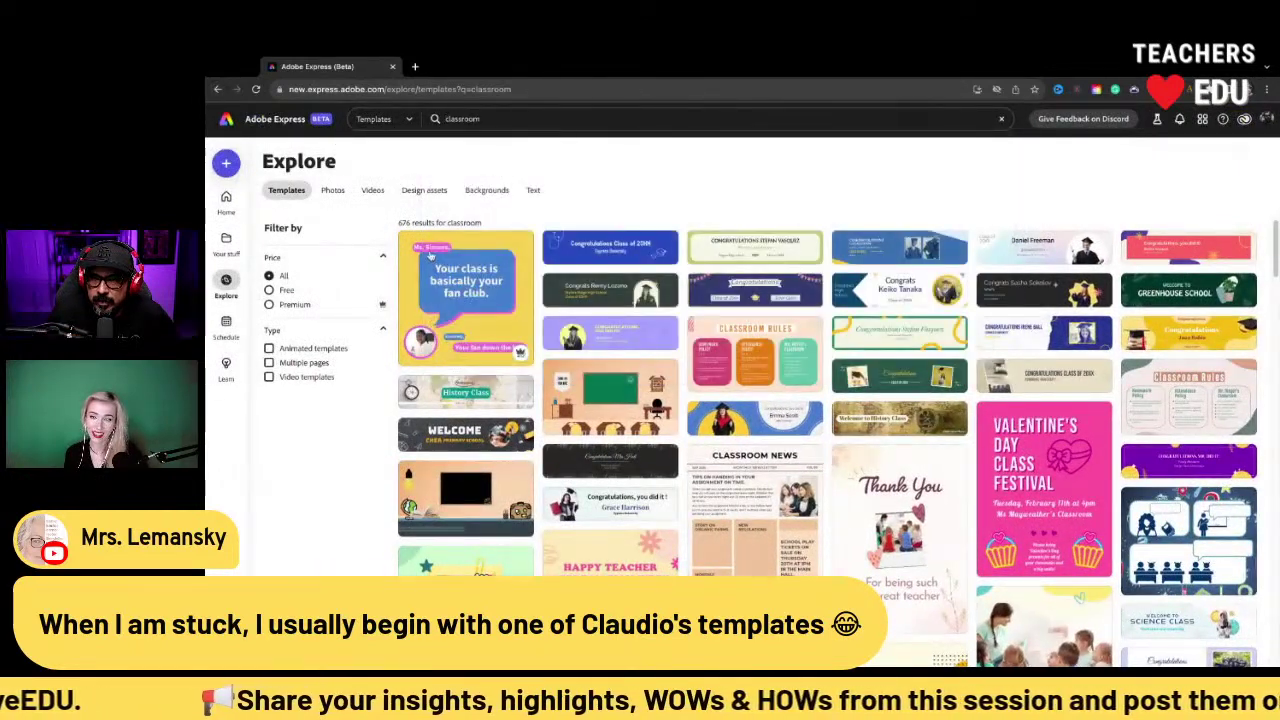
click(338, 376)
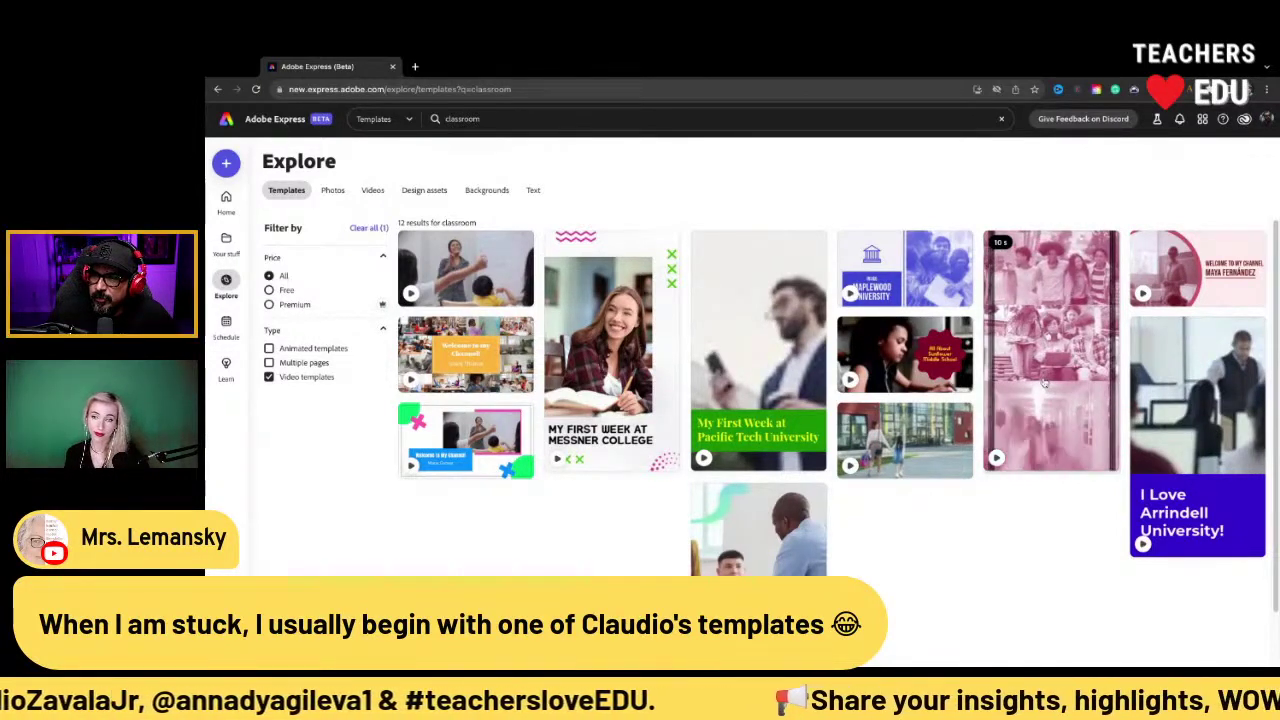
click(1052, 390)
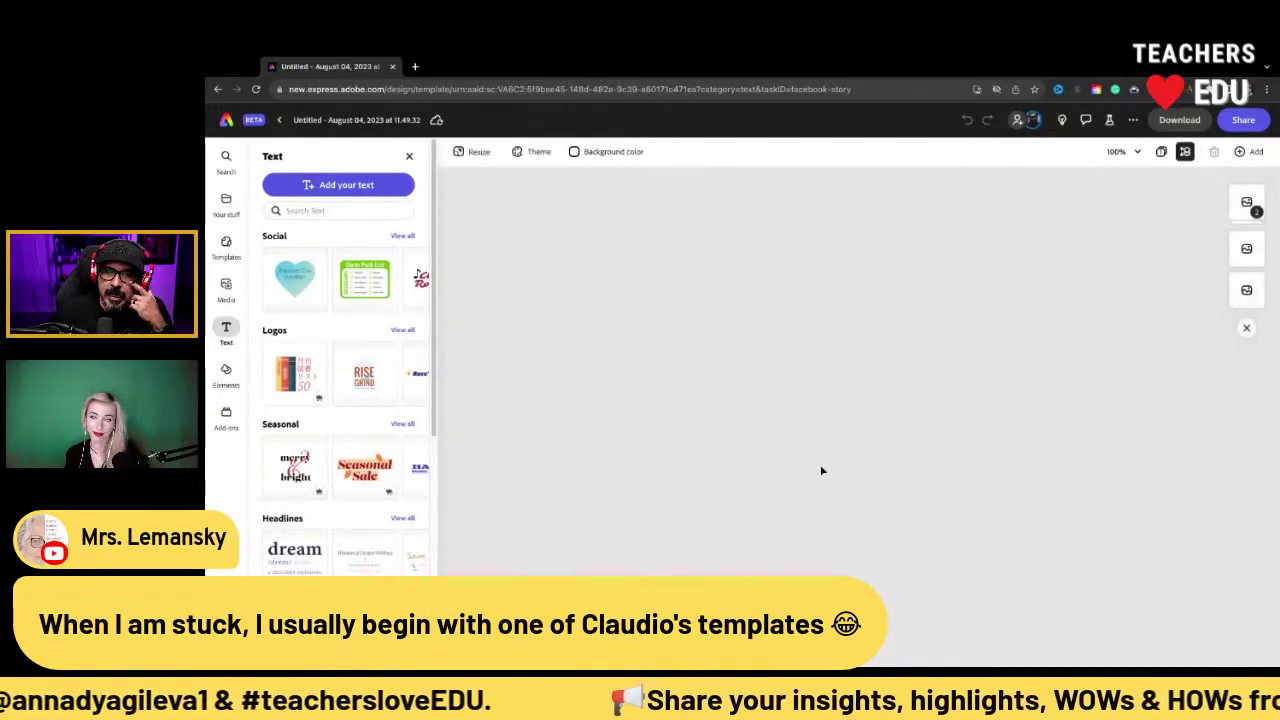
Change the title in the pink circle to "My First Week at ABC Elementary"
click(845, 510)
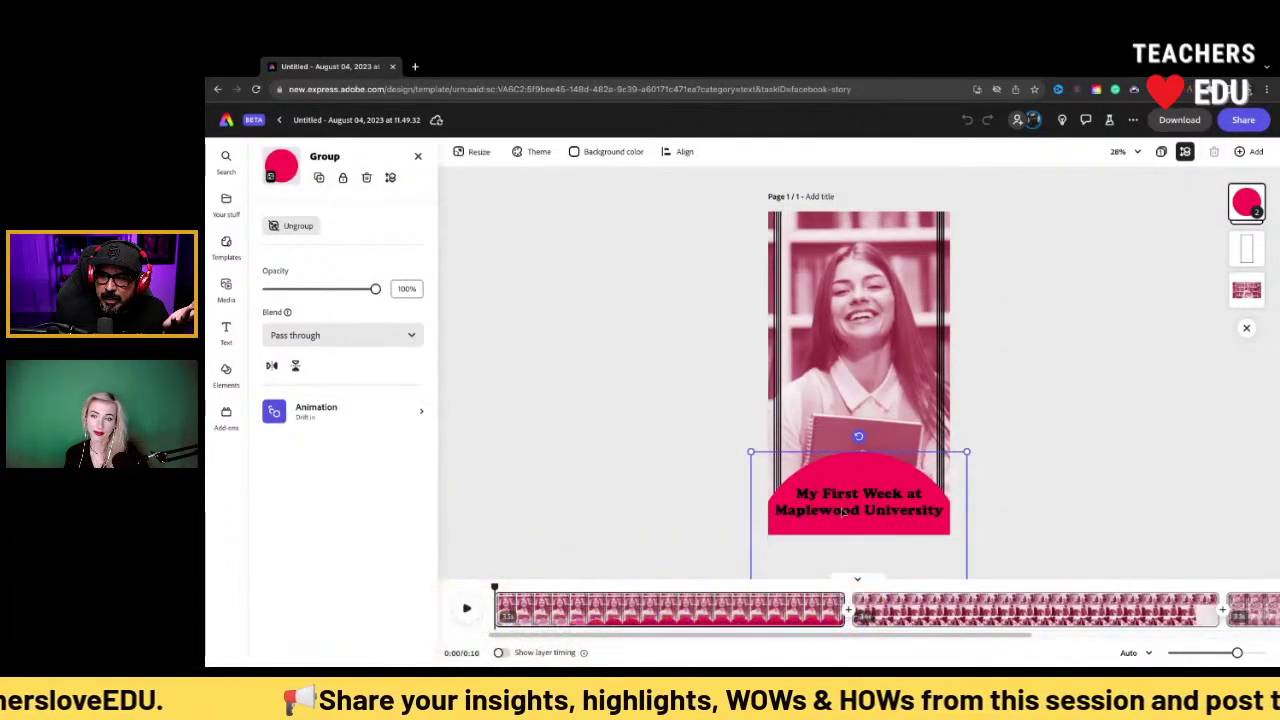
double_click(845, 511)
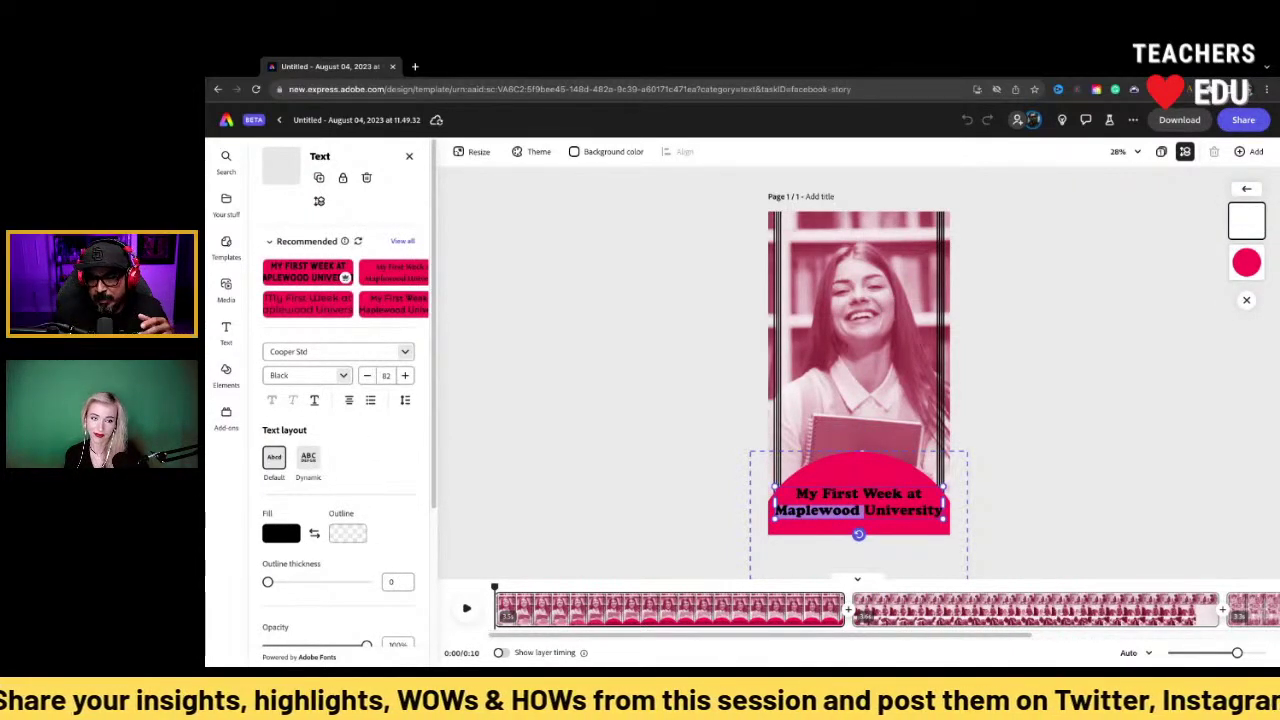
text(ABX)
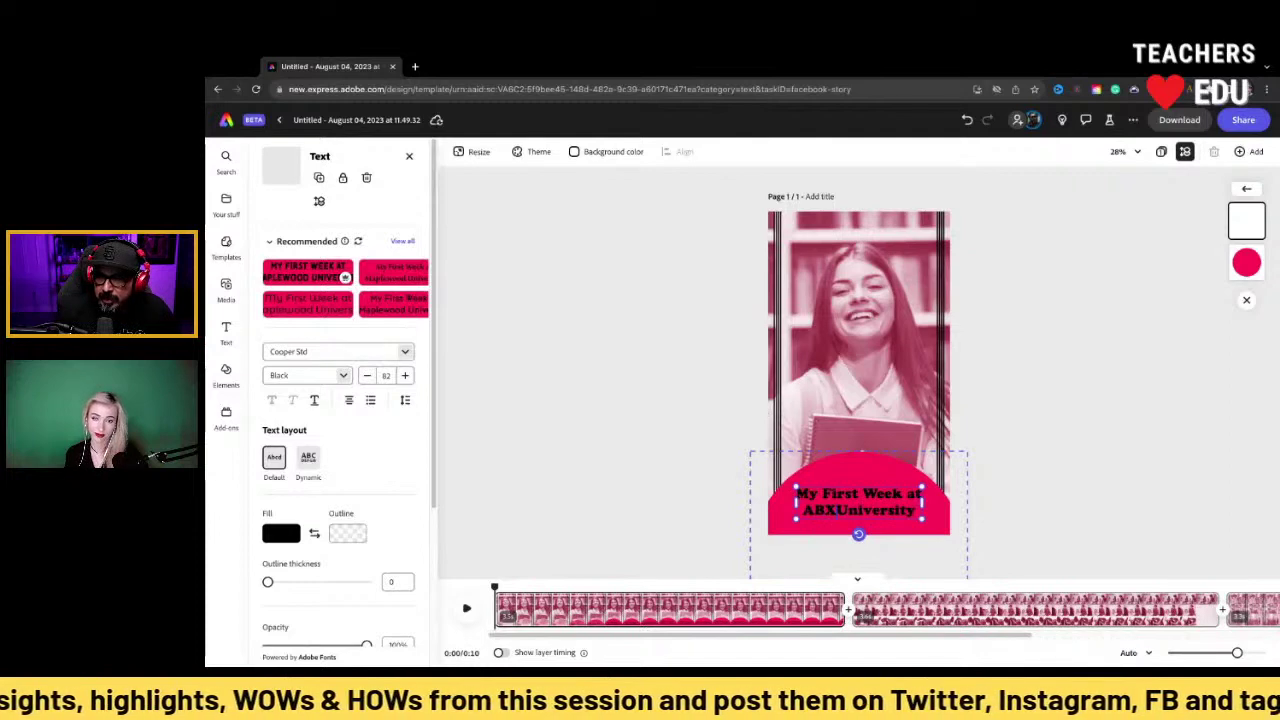
key(BackSpace)
key(BackSpace)
key(BackSpace)
key(BackSpace)
key(BackSpace)
key(BackSpace)
key(BackSpace)
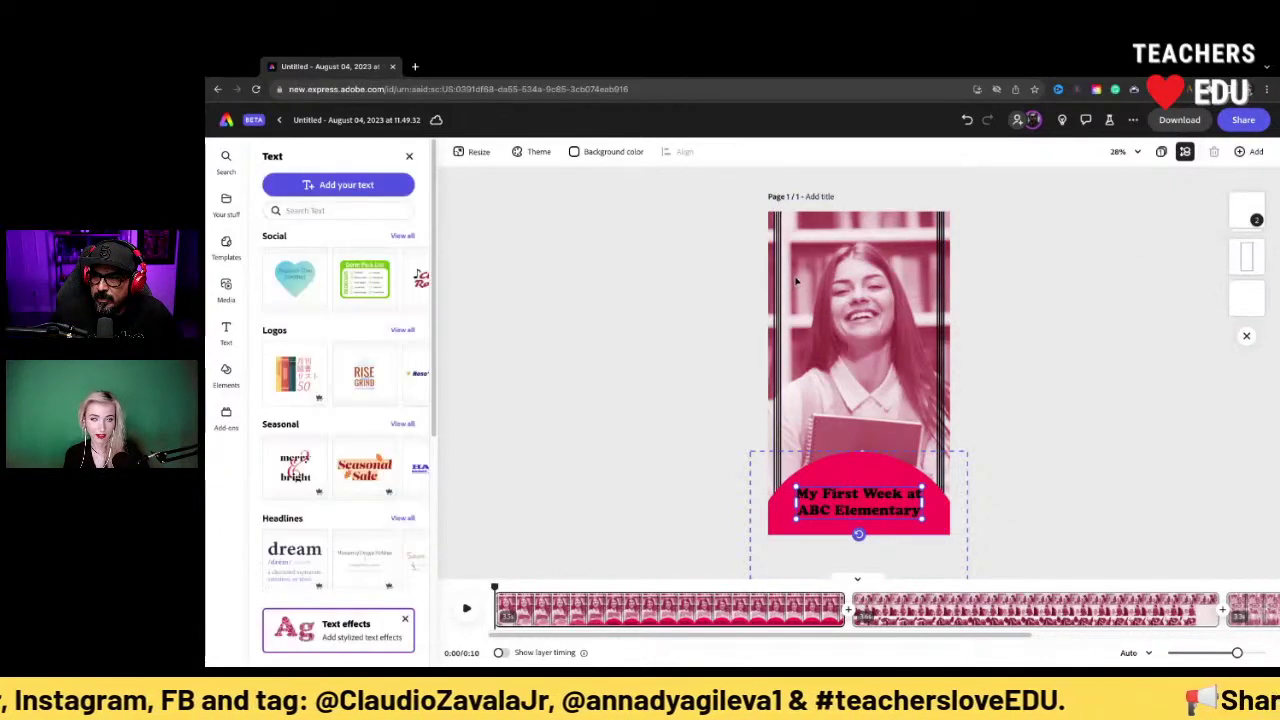
Replace the first scene's background video of the smiling student with the clip of the pointing man
click(864, 251)
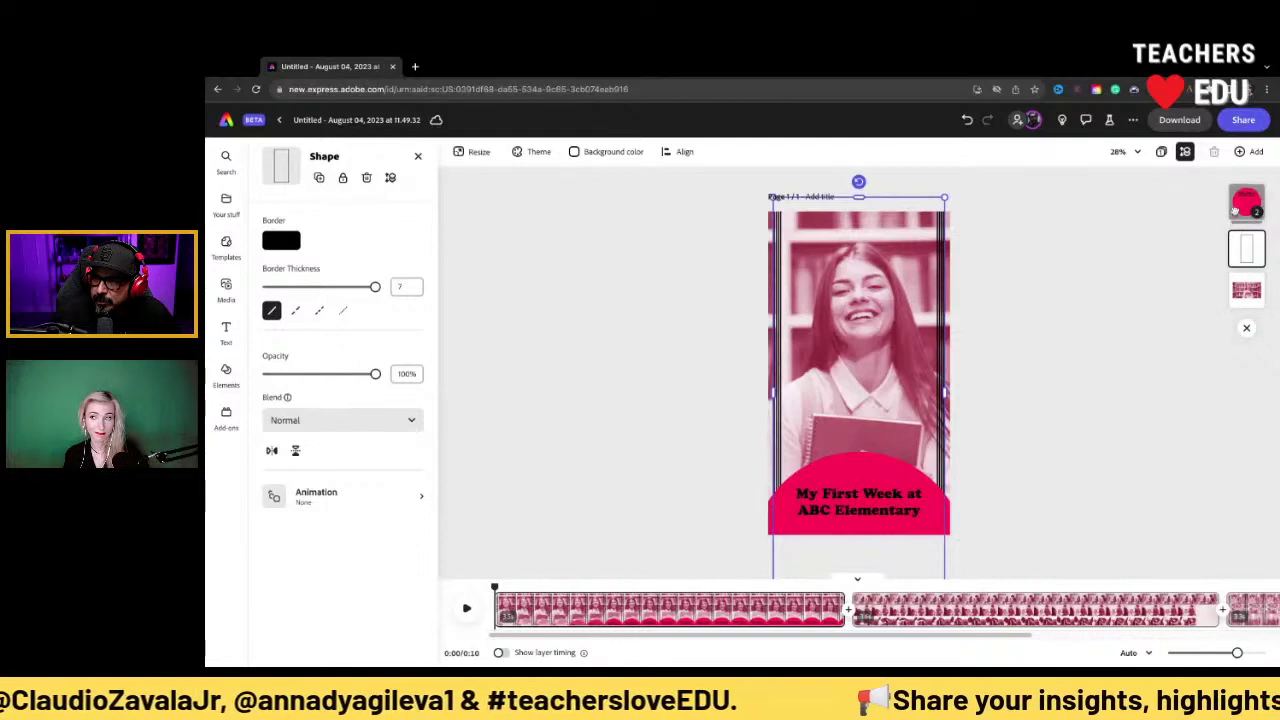
click(1244, 290)
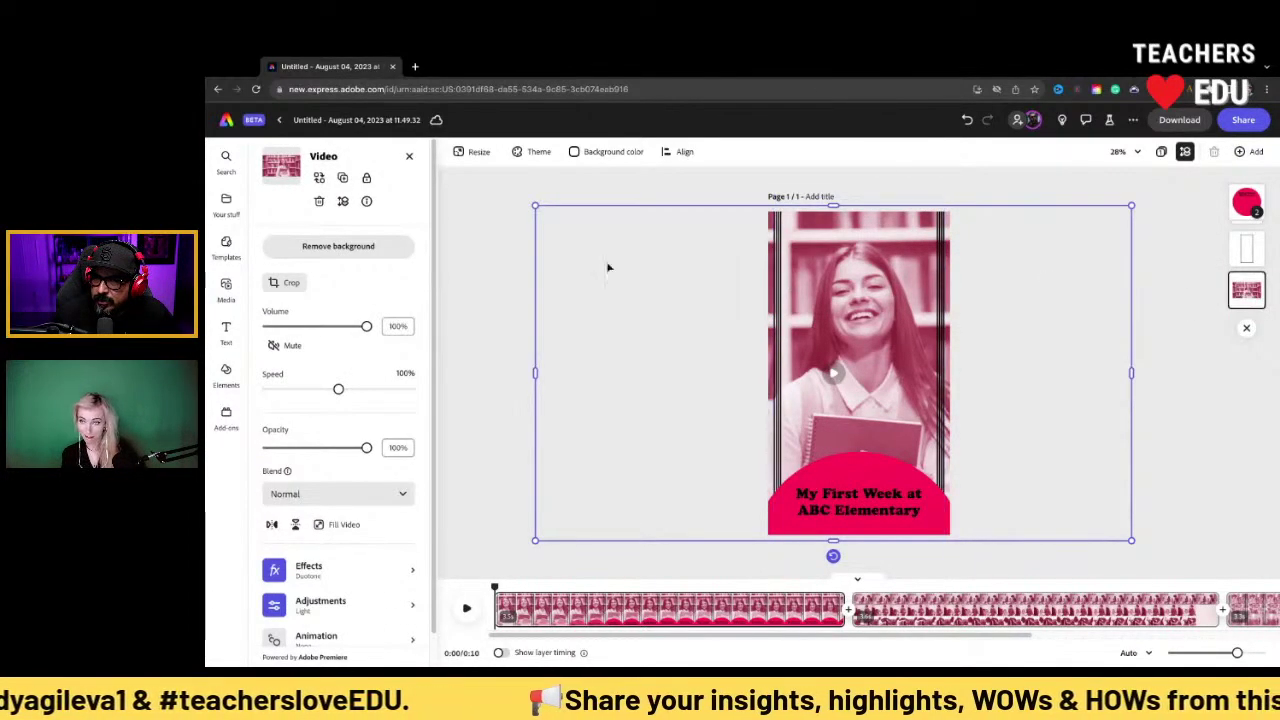
click(319, 178)
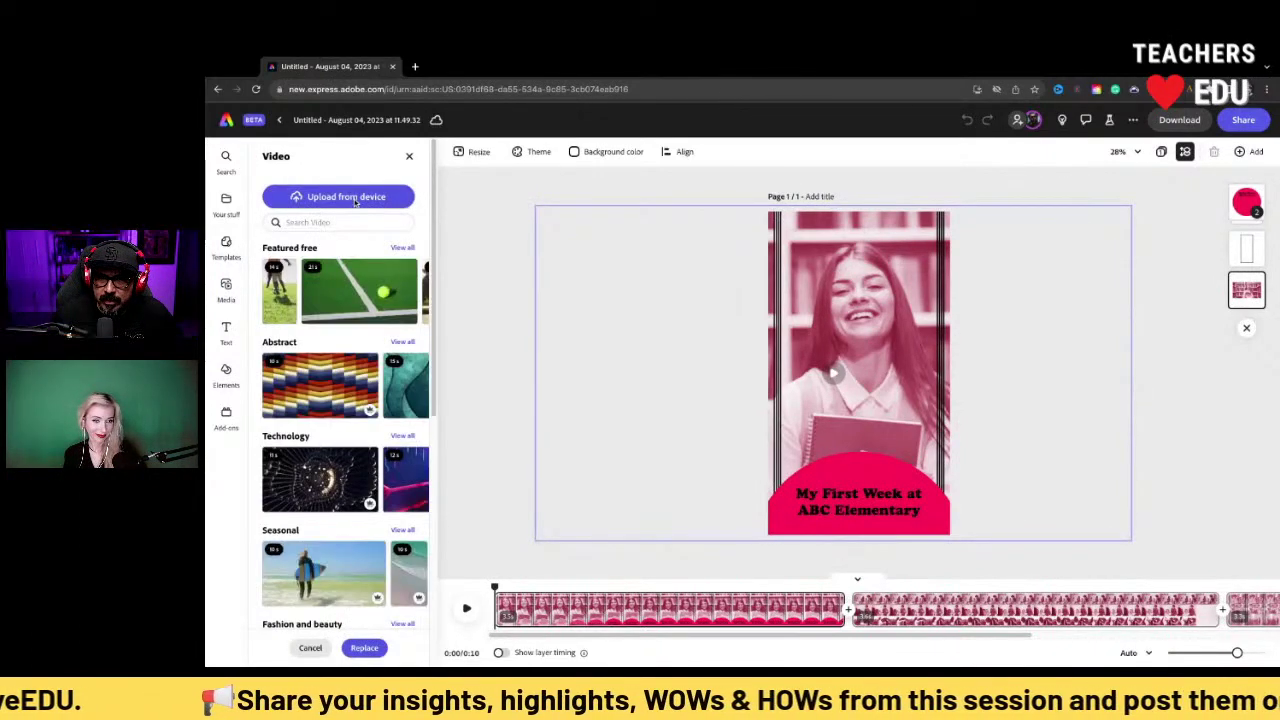
click(226, 330)
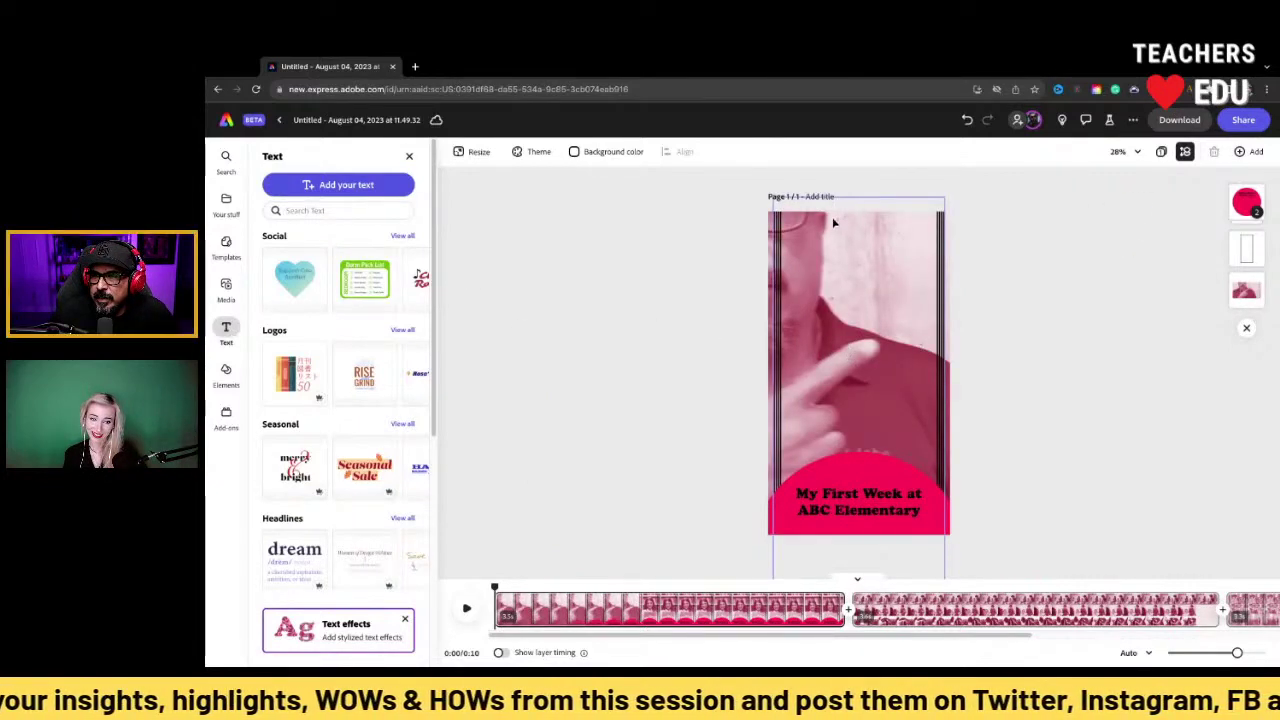
Make the new background video fill the page, and crop its frame freeform to about the page's width
click(1246, 291)
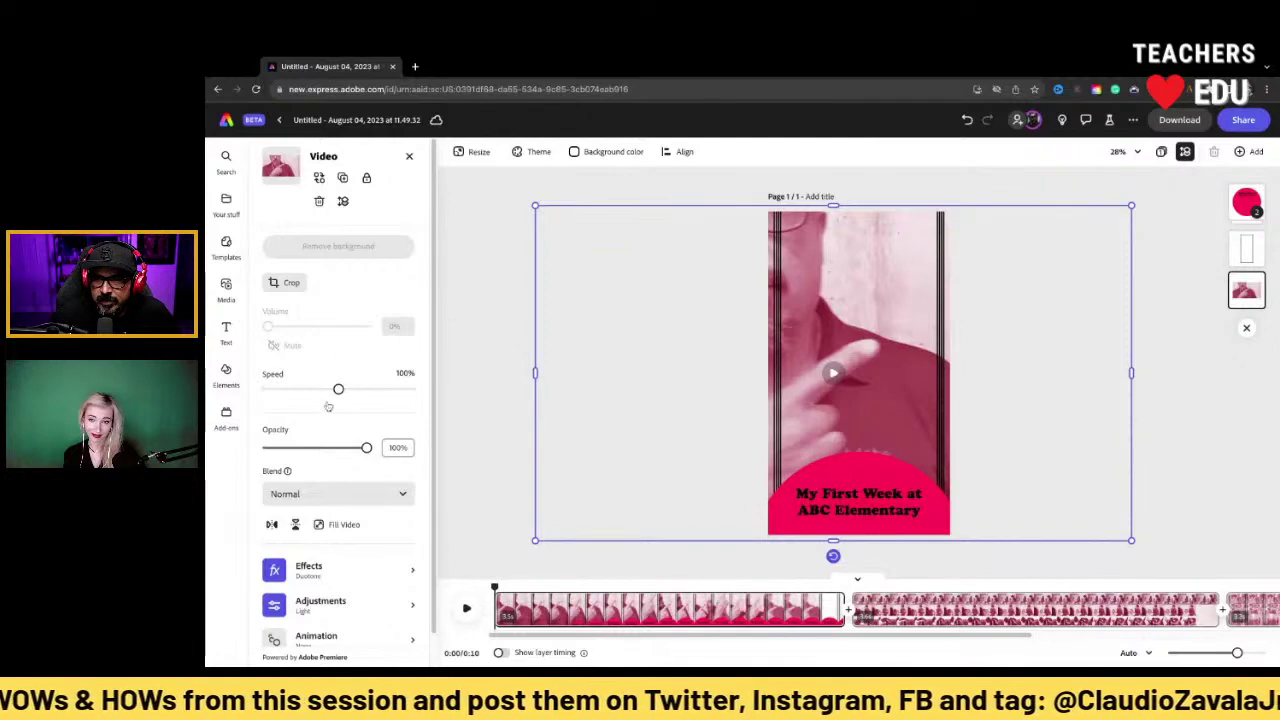
click(318, 525)
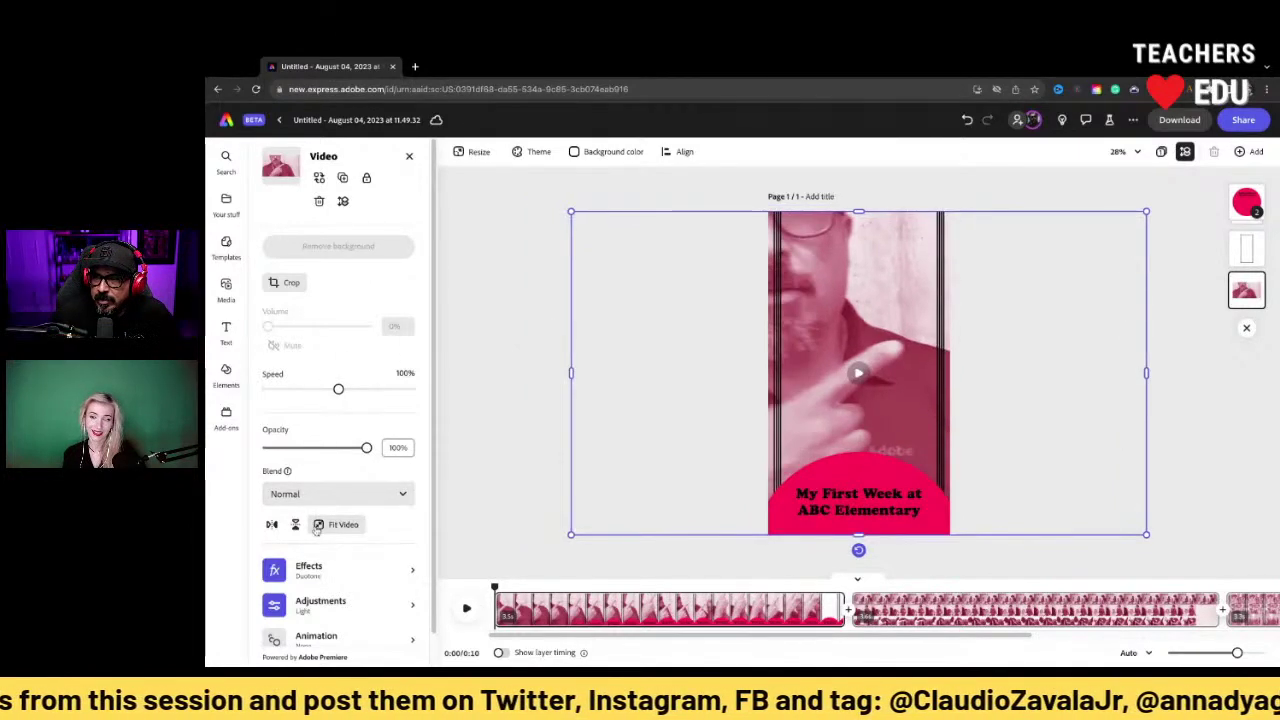
click(287, 283)
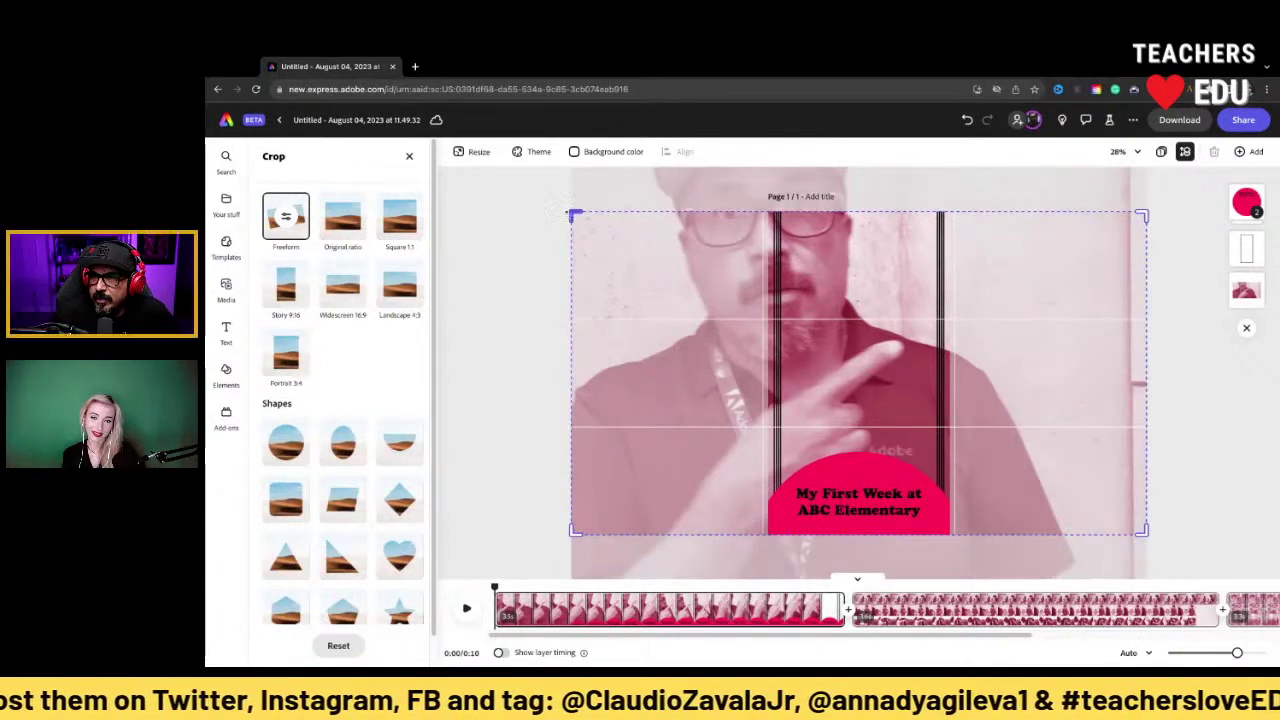
drag(575, 214, 768, 319)
drag(1140, 316, 943, 212)
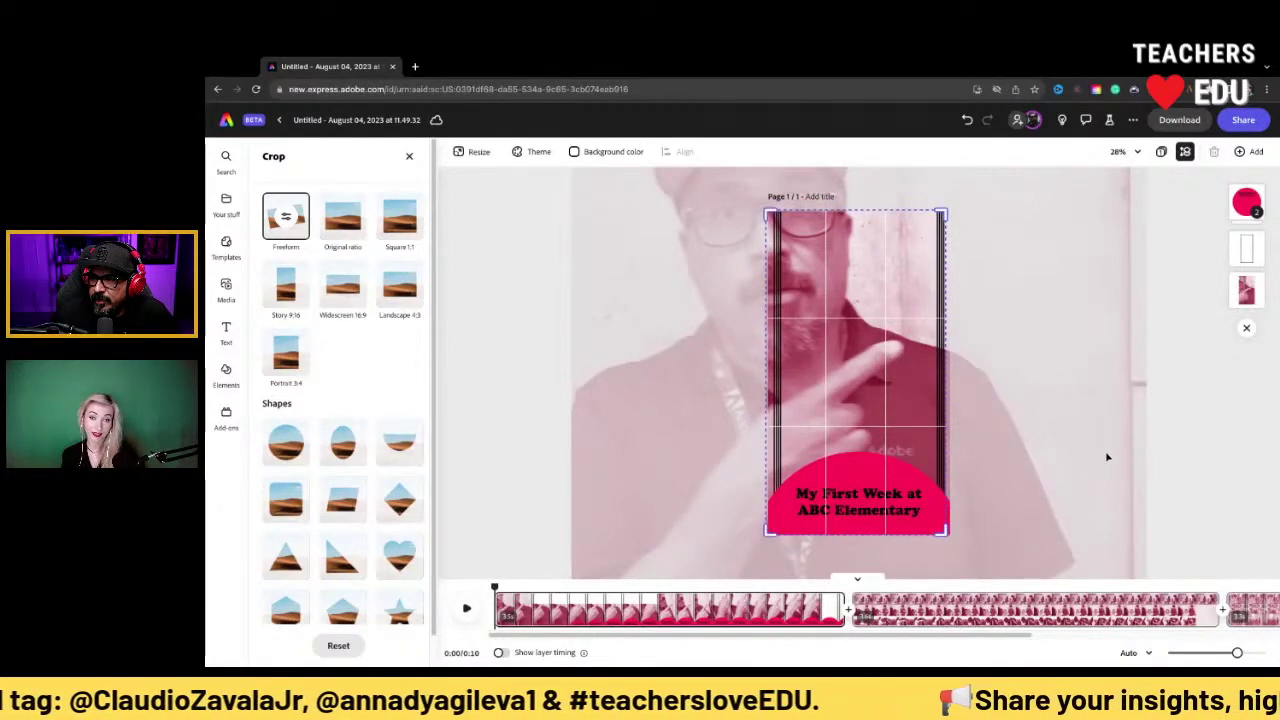
Scale down and reposition the clip inside the crop frame so the man's head and pointing hand fit within the page
click(856, 332)
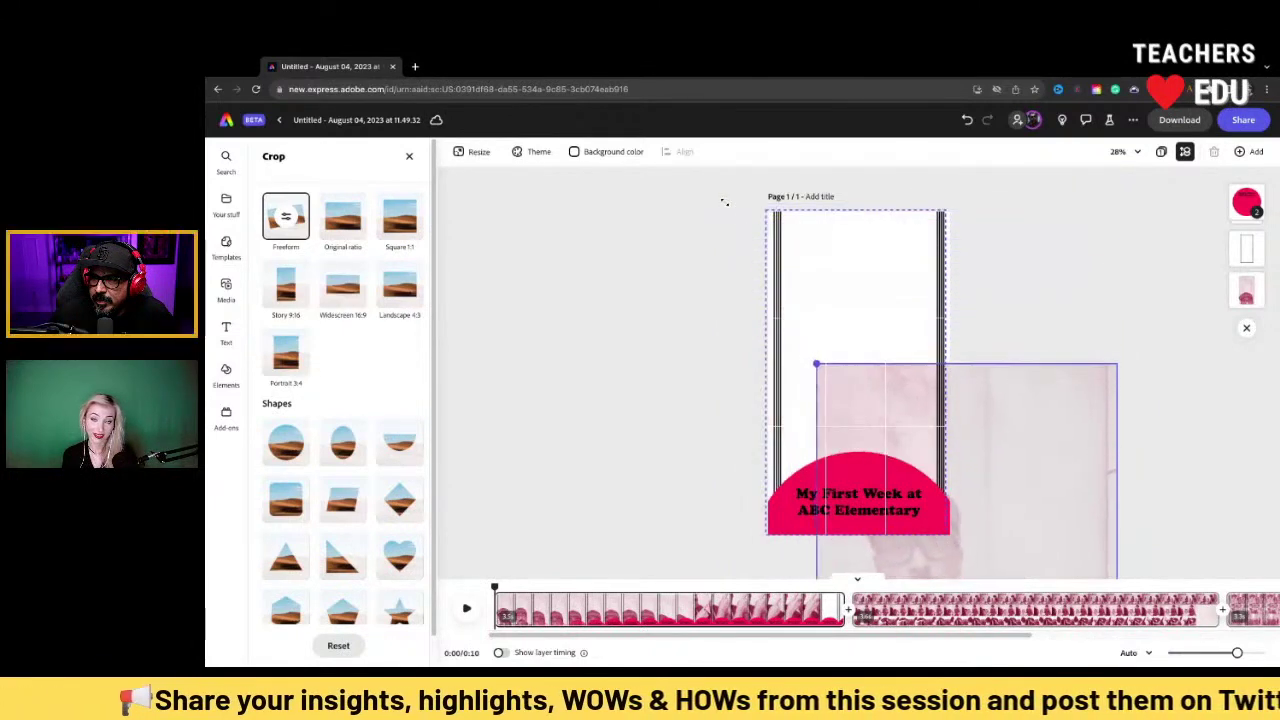
drag(743, 189, 834, 354)
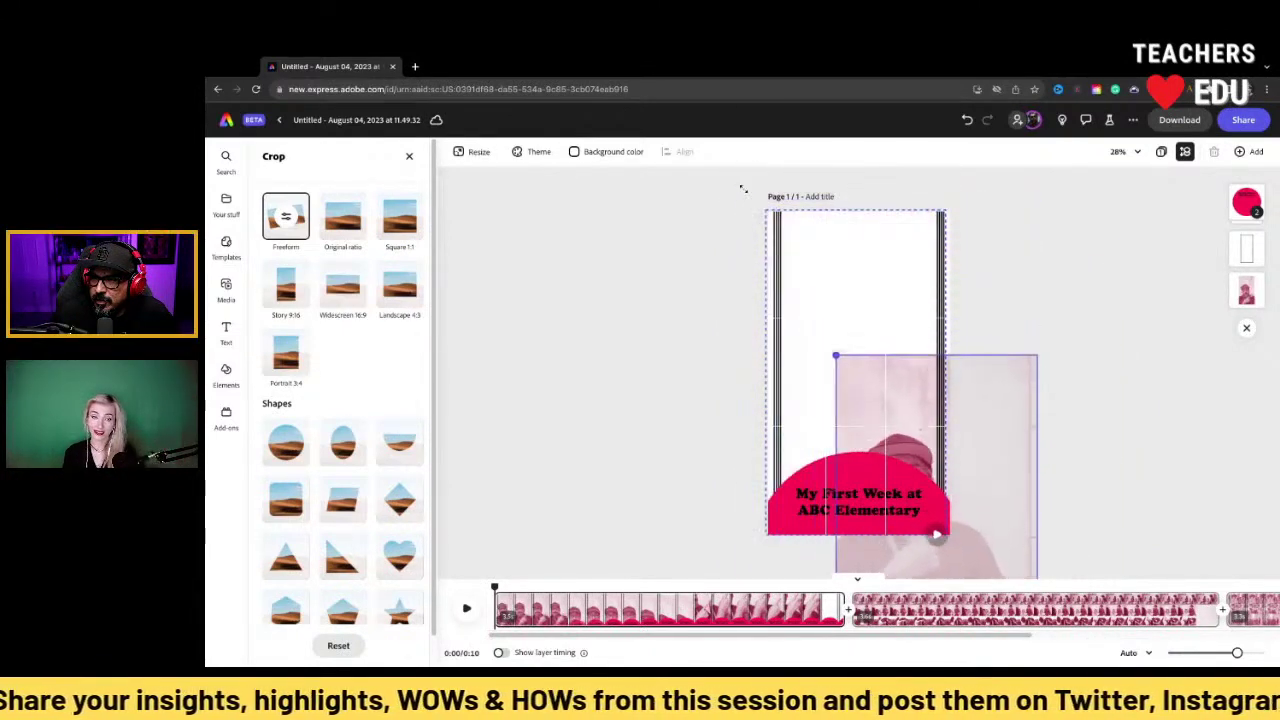
drag(934, 510, 866, 366)
drag(801, 265, 789, 255)
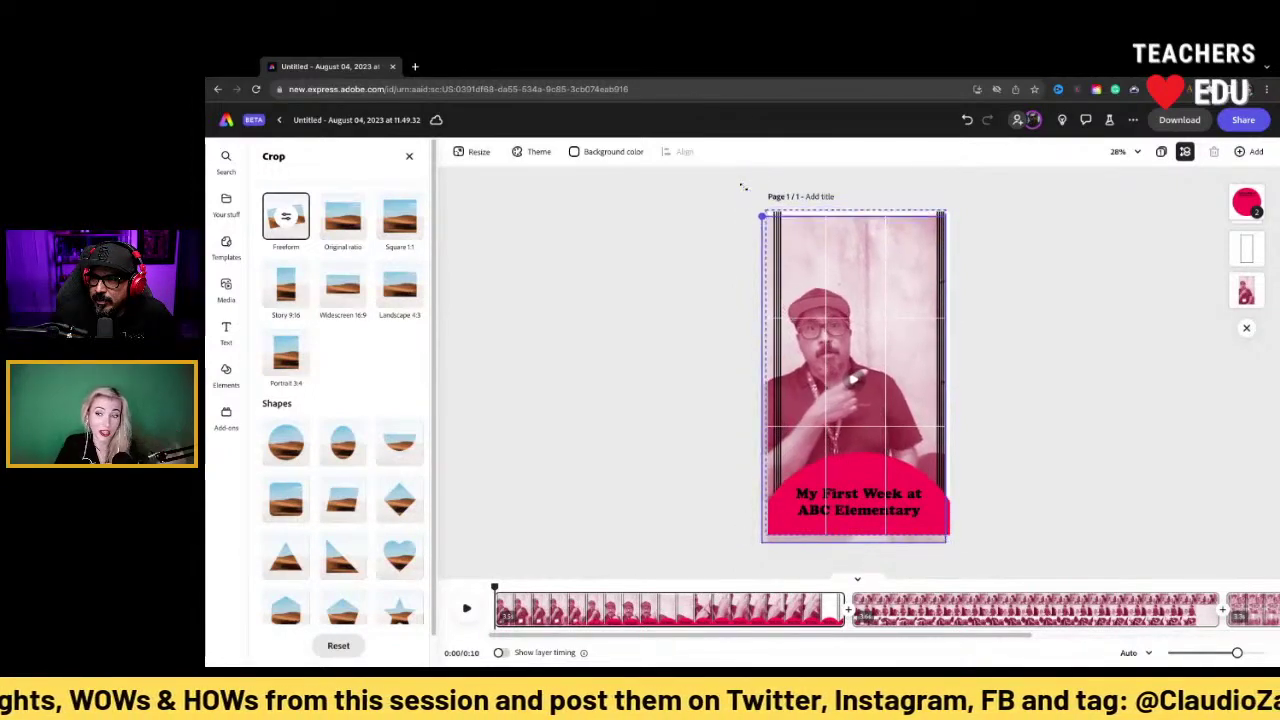
drag(746, 183, 746, 189)
drag(837, 257, 837, 257)
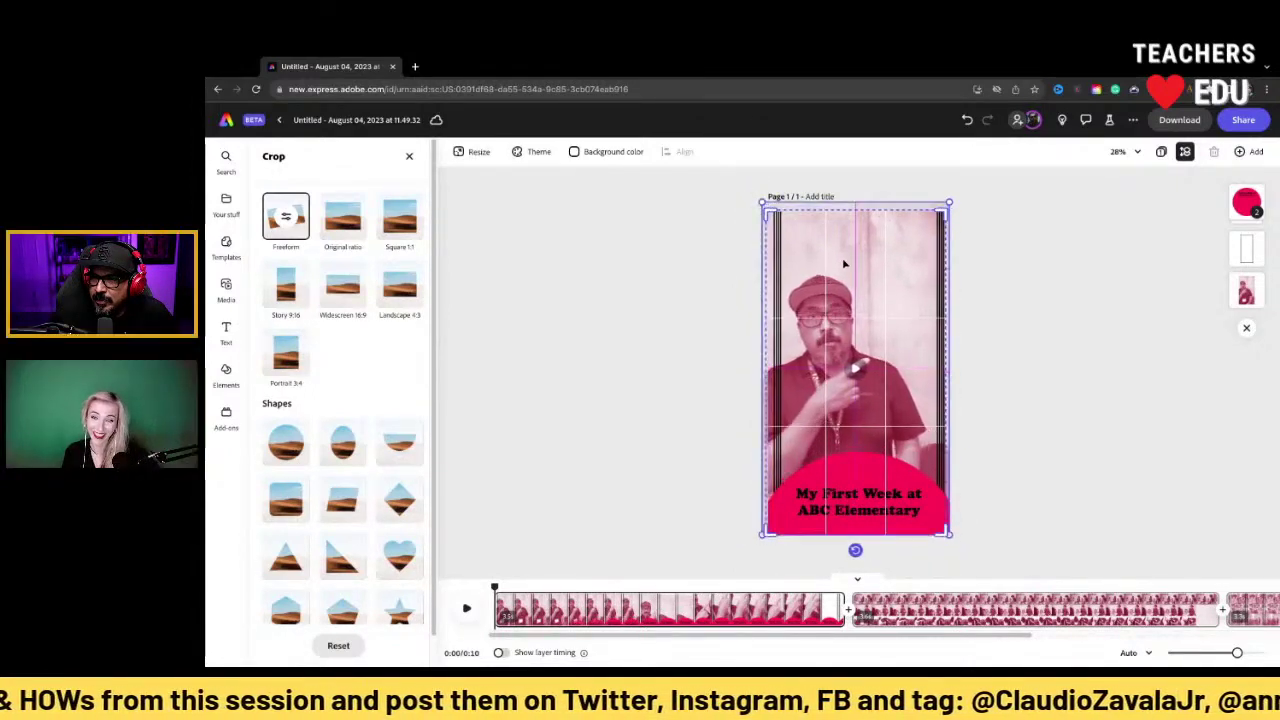
Preview the first scene with the new clip, and inspect the middle and upper stacked videos in the second scene
click(467, 608)
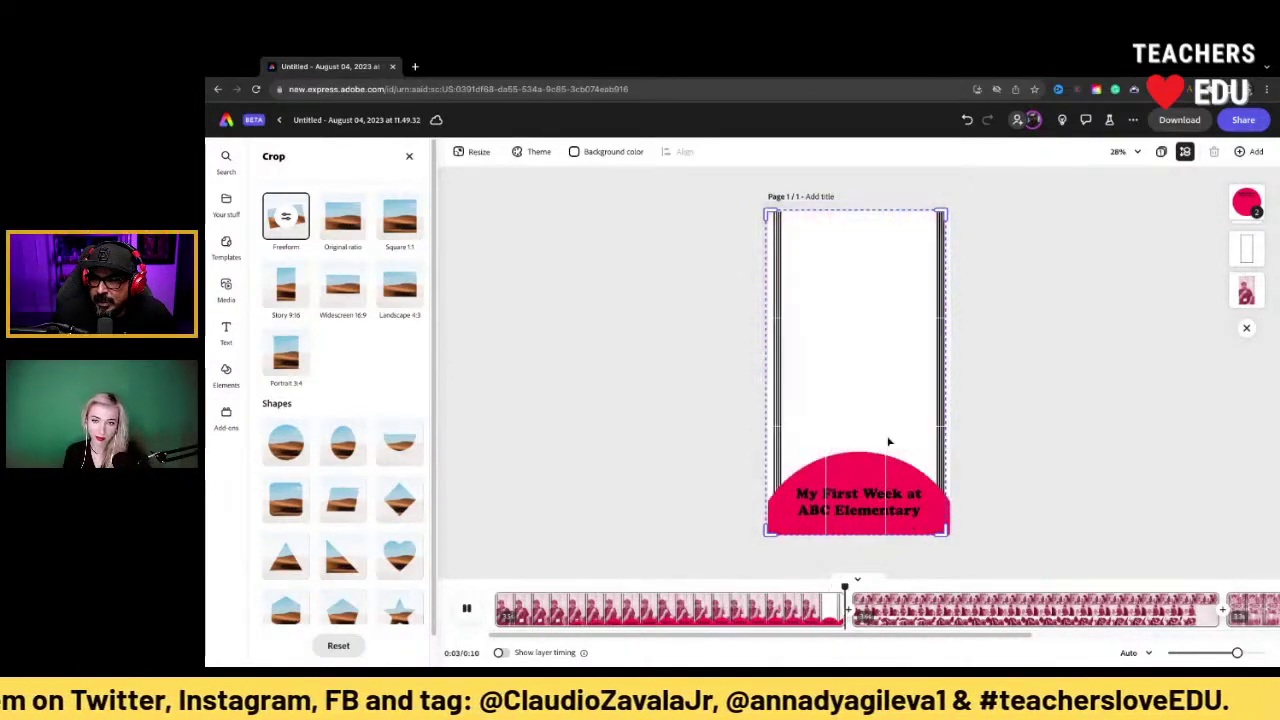
click(880, 467)
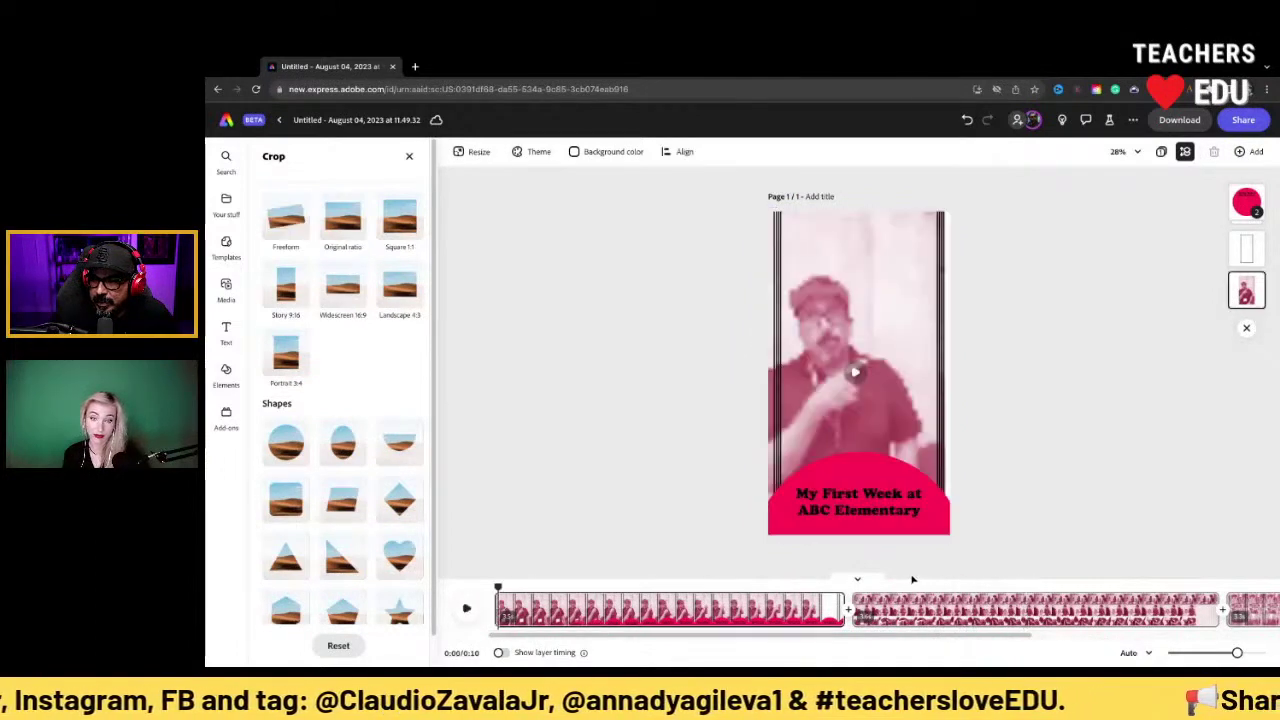
click(964, 588)
click(895, 490)
click(882, 412)
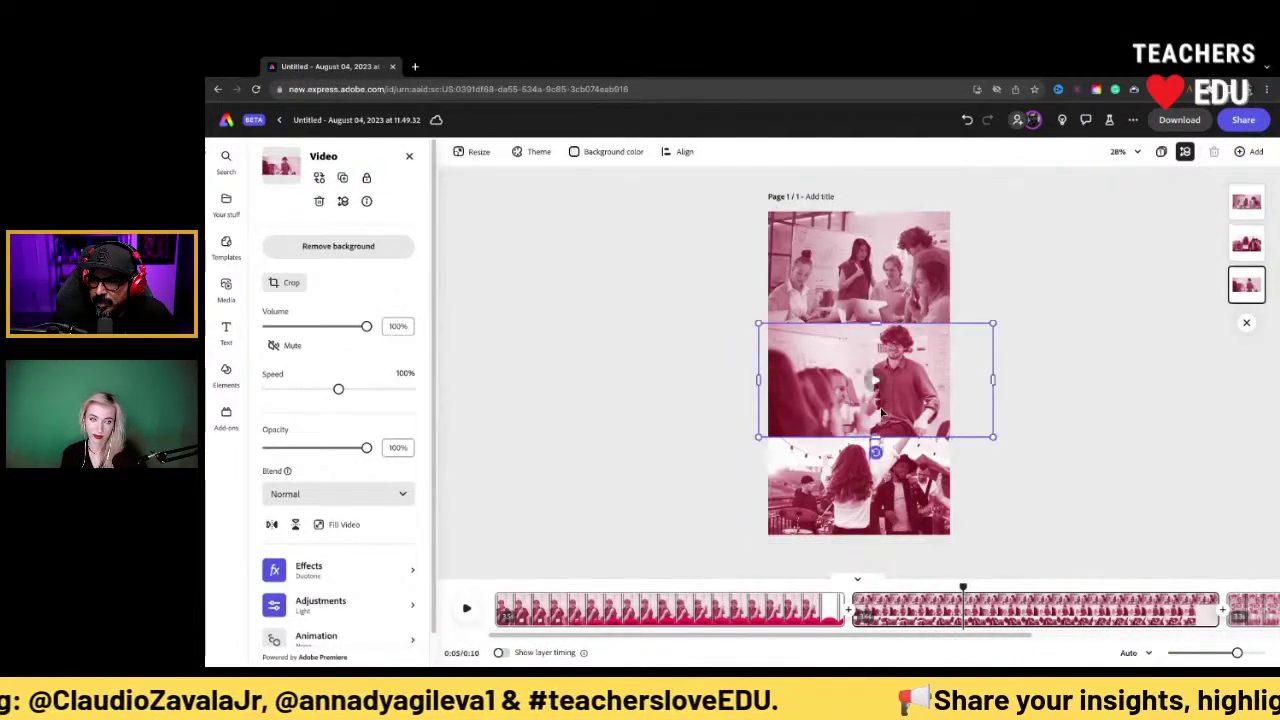
click(880, 292)
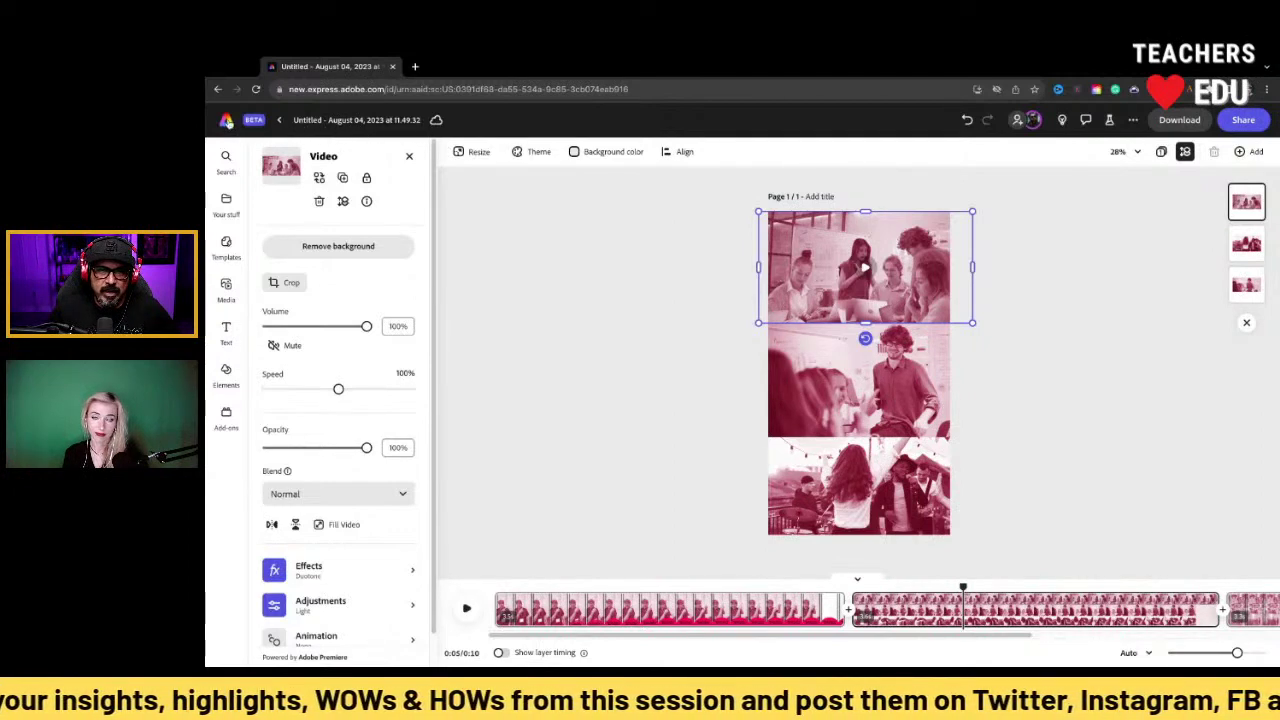
Return to the home page, search all content for "classroom" and look through the result categories
click(227, 120)
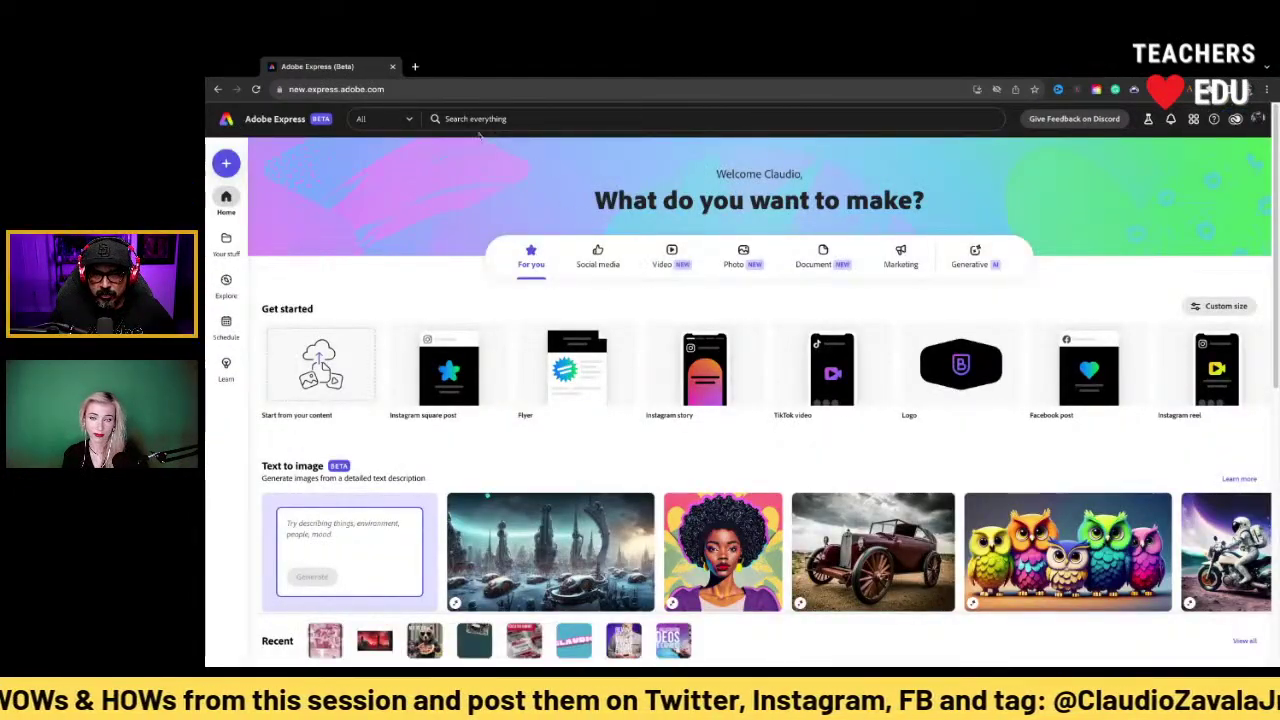
click(416, 124)
click(486, 116)
click(487, 118)
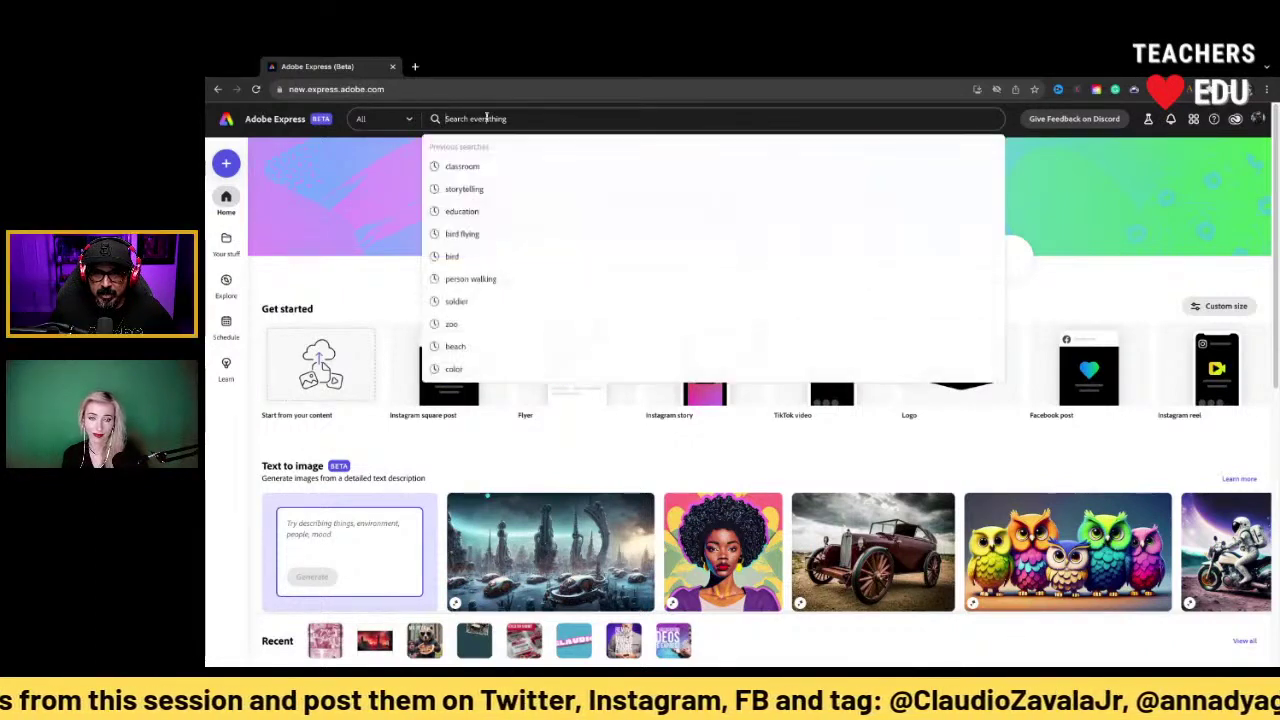
click(486, 167)
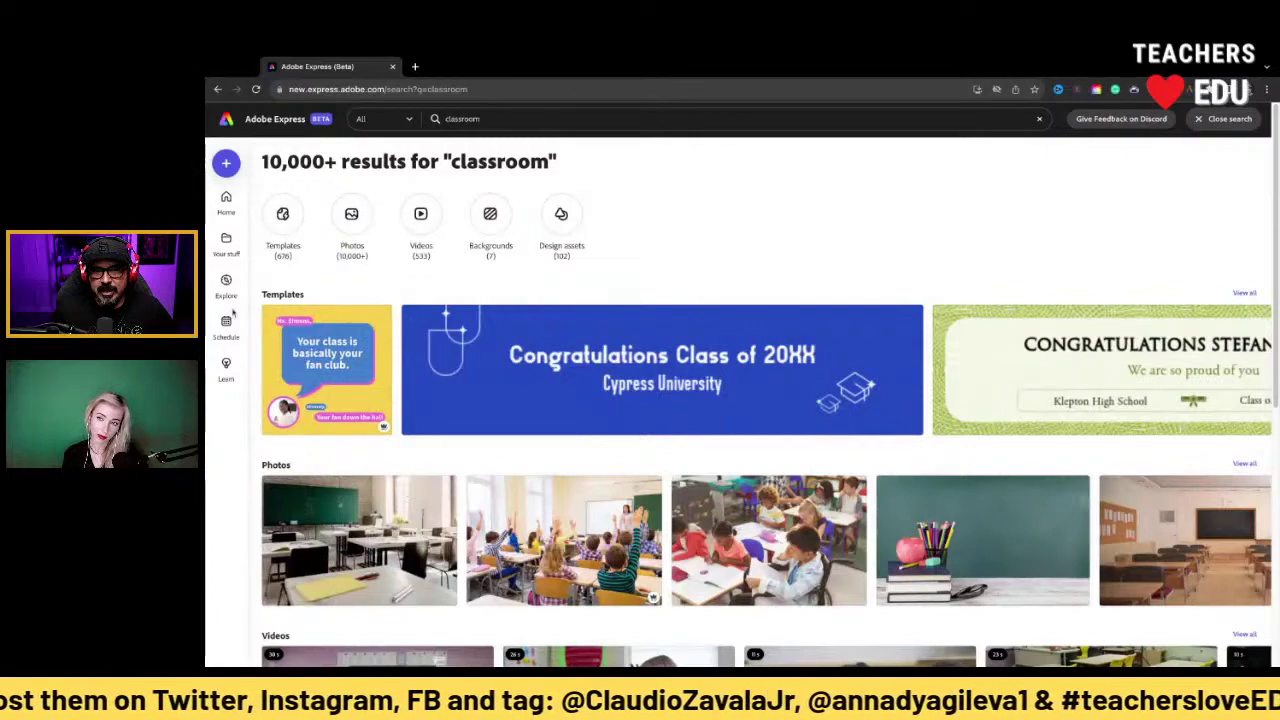
scroll(389, 451, down, 5)
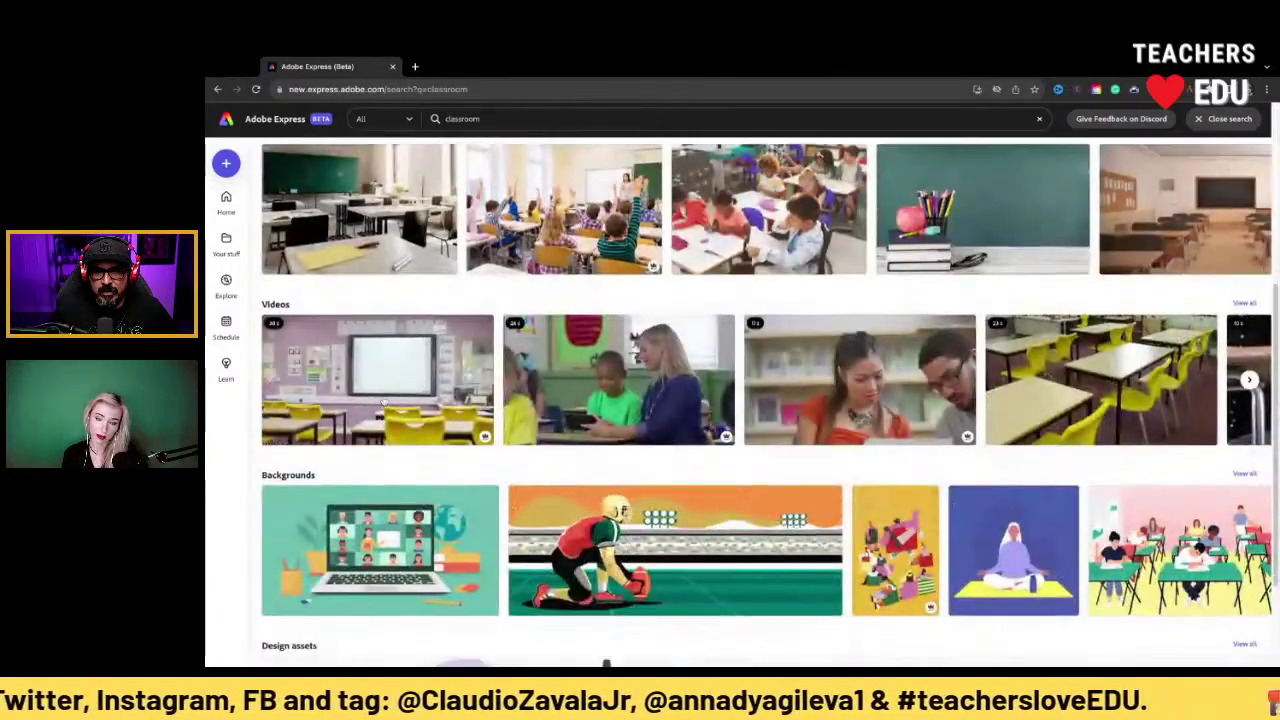
scroll(378, 424, down, 2)
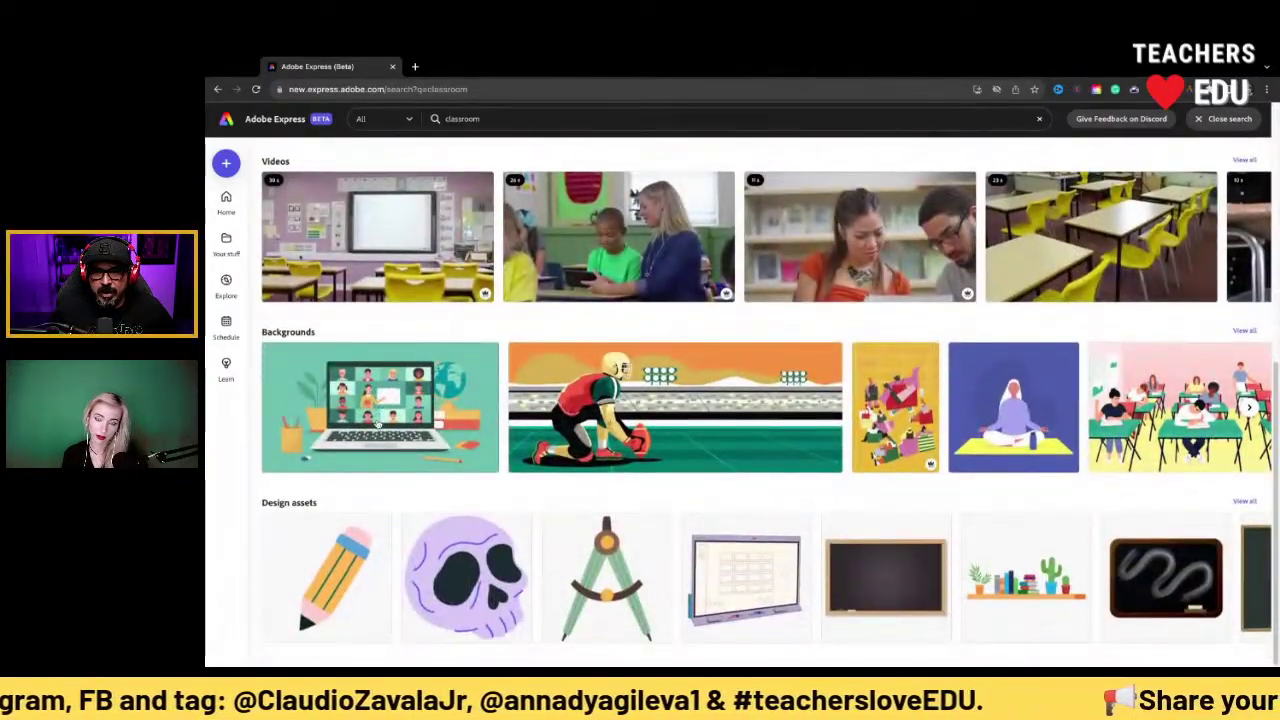
scroll(377, 423, up, 7)
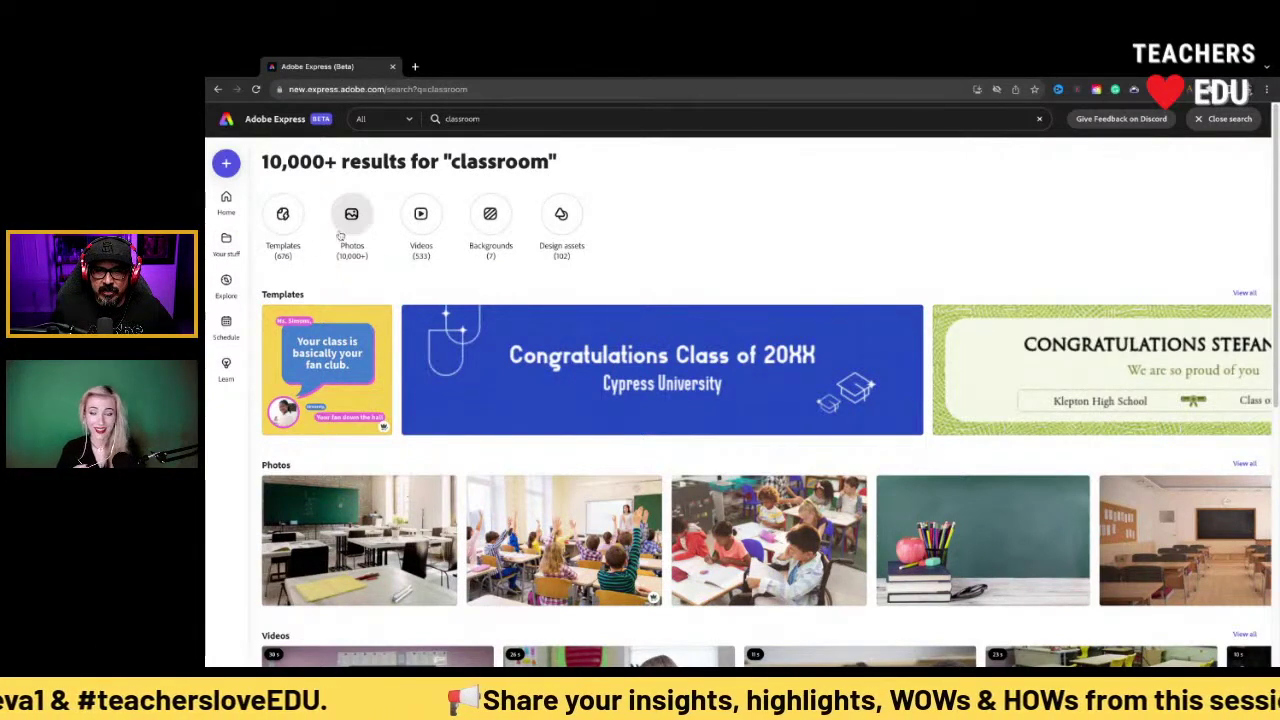
Narrow the "classroom" results to templates and browse the available designs
click(283, 215)
scroll(502, 383, down, 2)
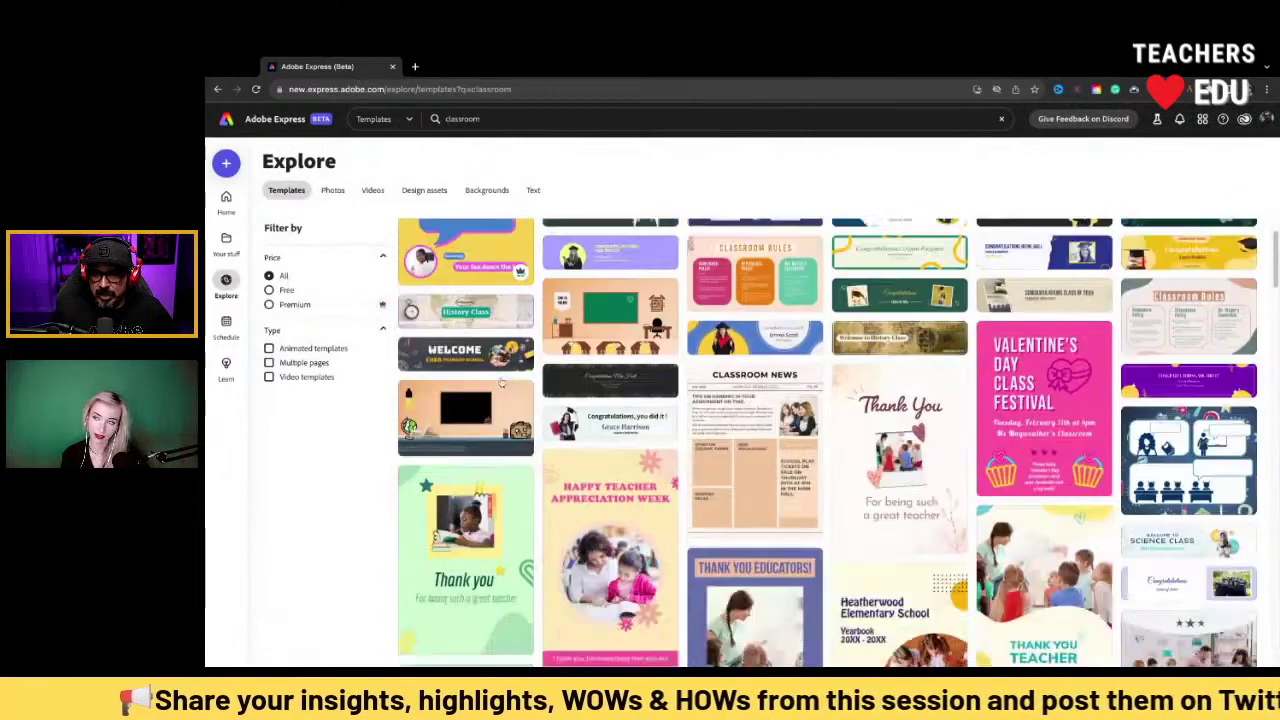
scroll(502, 383, down, 10)
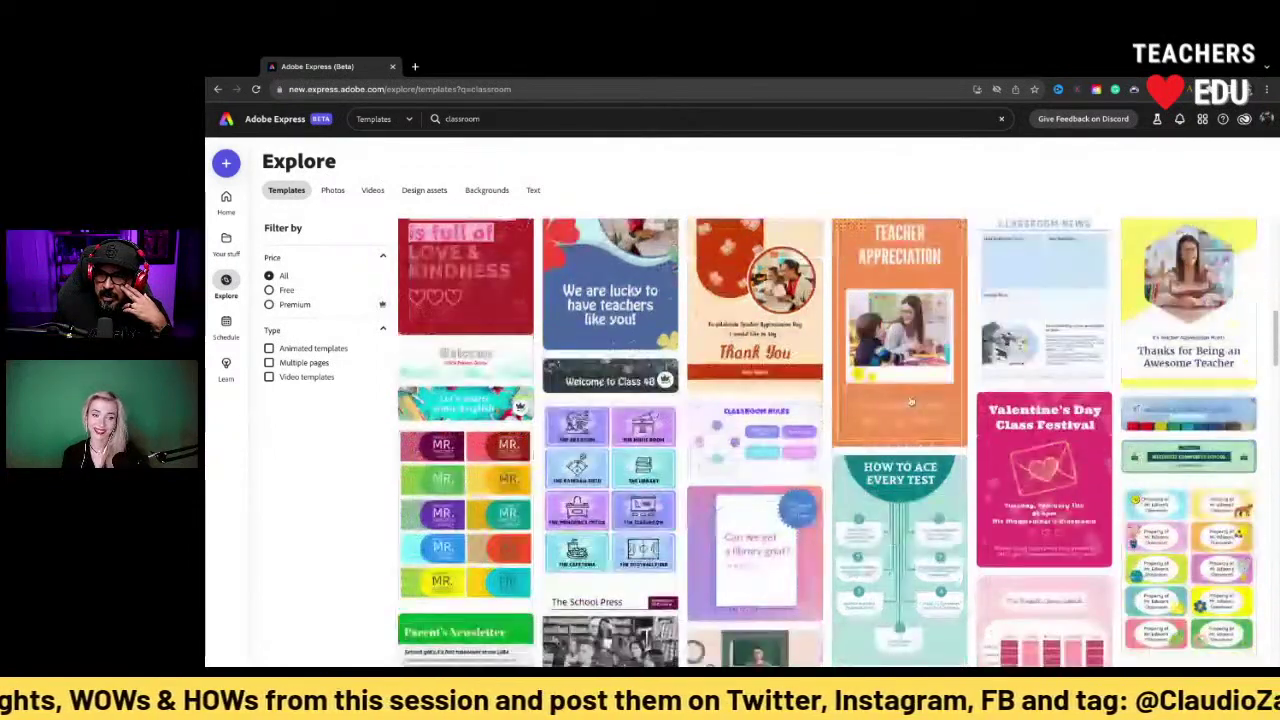
scroll(905, 373, up, 1)
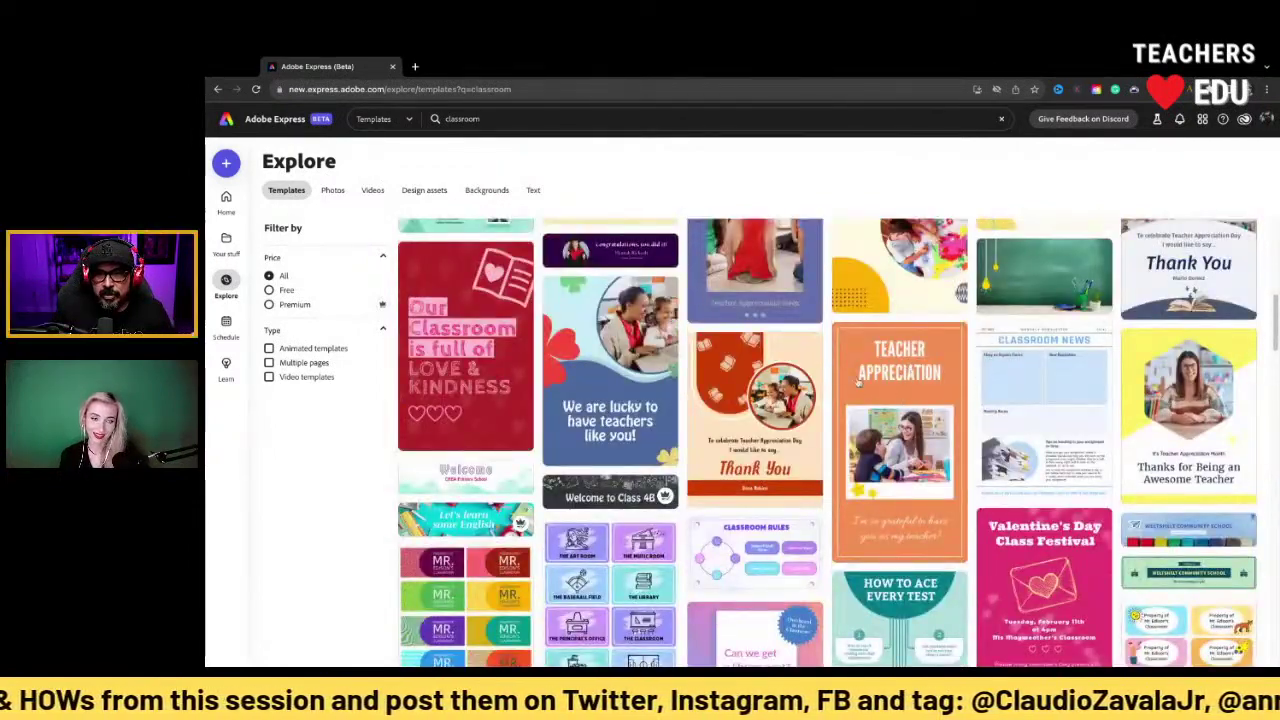